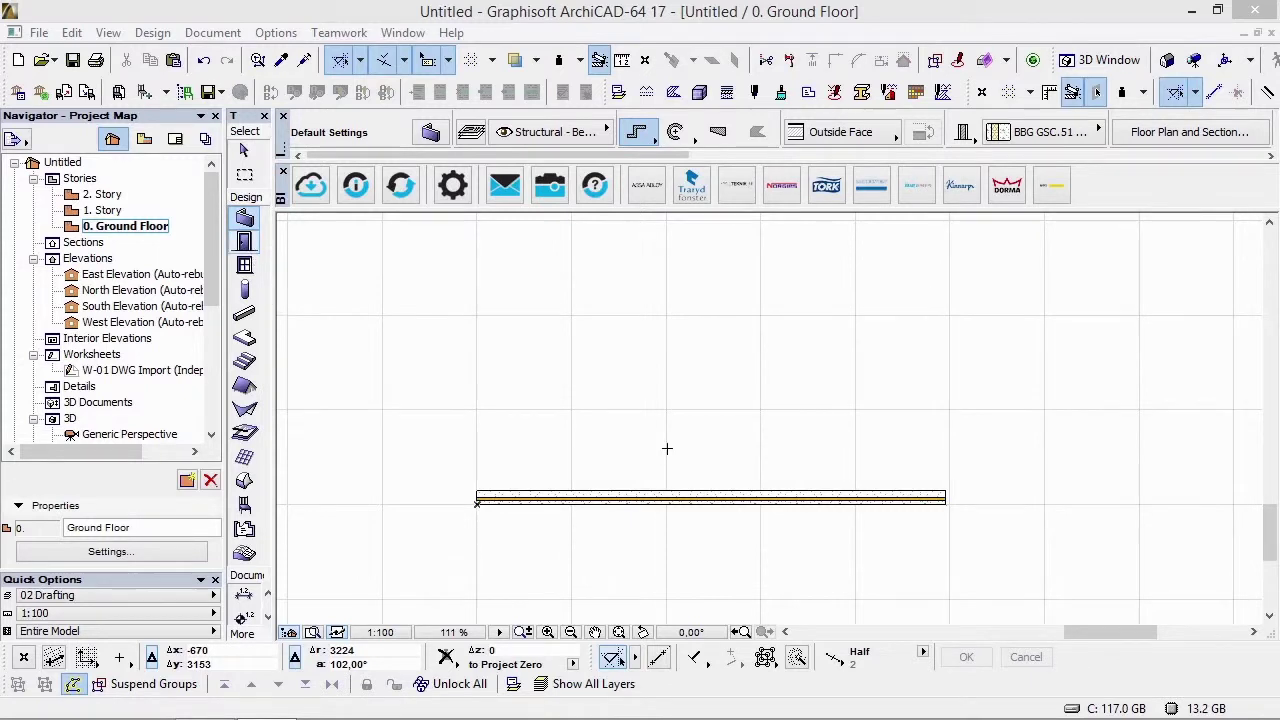
# Step: In the door defaults, choose the single-panel BESAM Sliding ADS - Blast Protected door from the Assa Abloy Blast folder and show its product settings
pyautogui.click(244, 241)
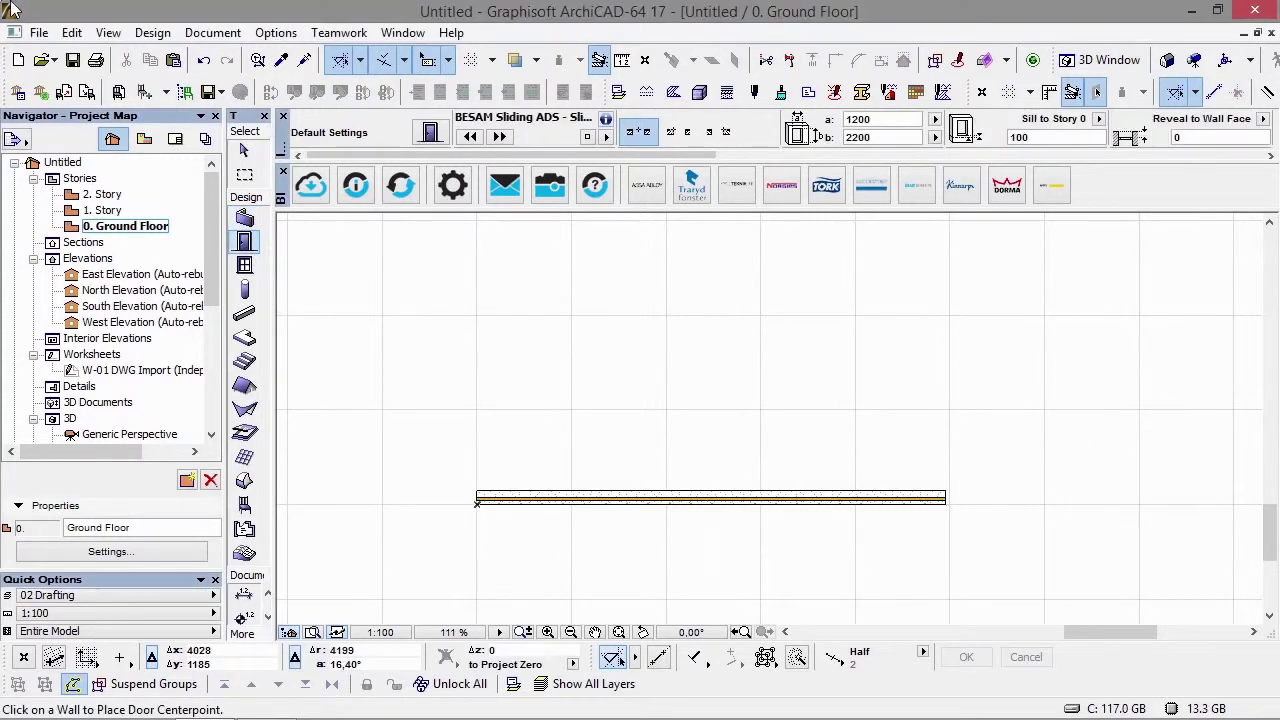
pyautogui.doubleClick(244, 241)
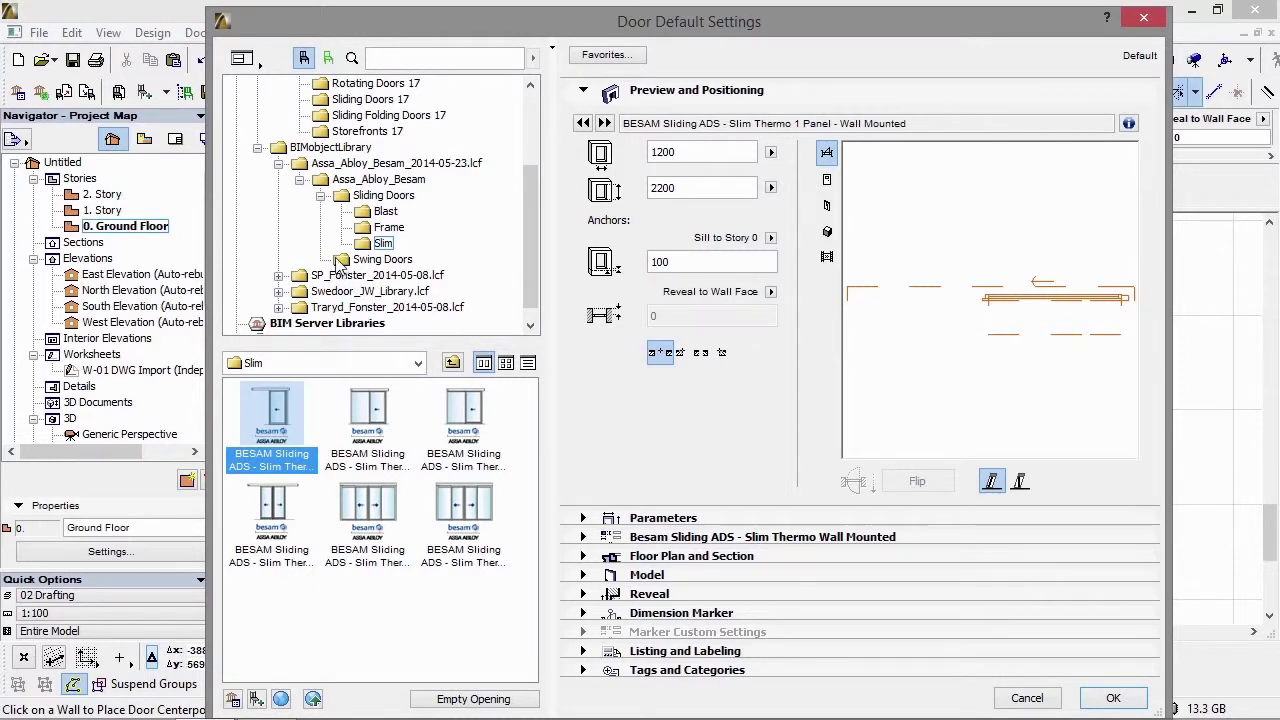
pyautogui.moveTo(401, 22); pyautogui.dragTo(392, 15)
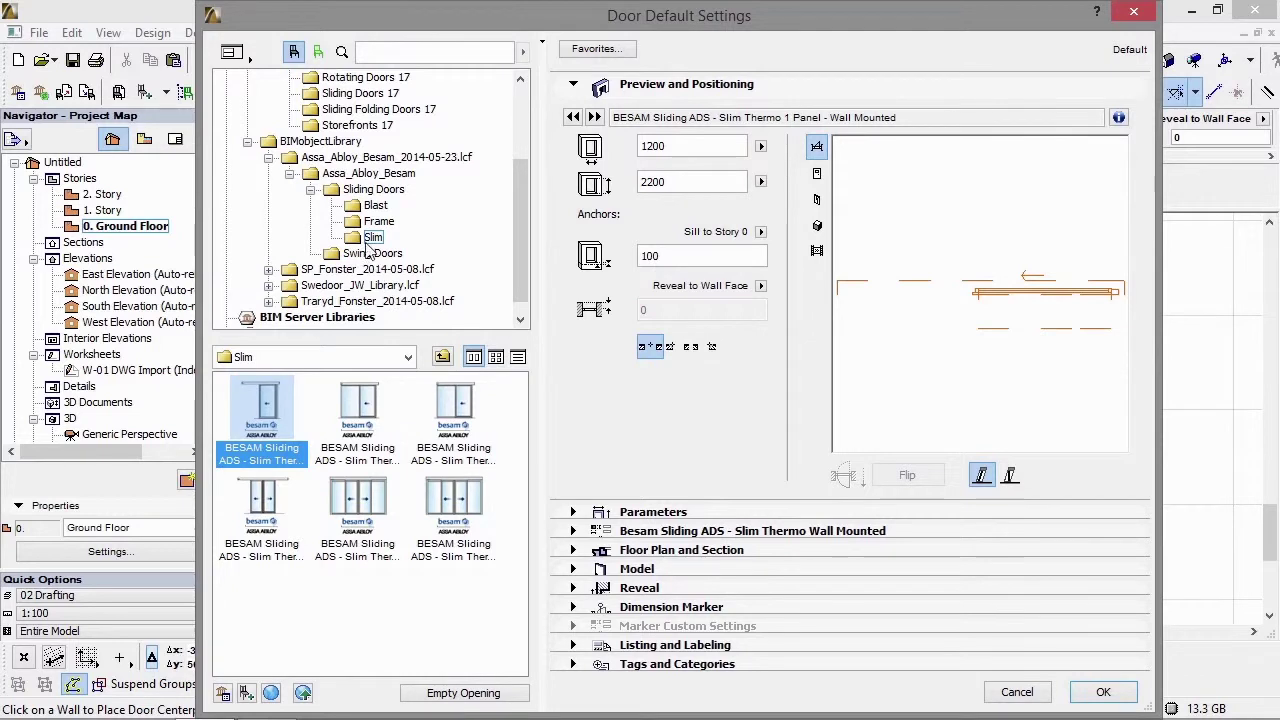
pyautogui.click(365, 189)
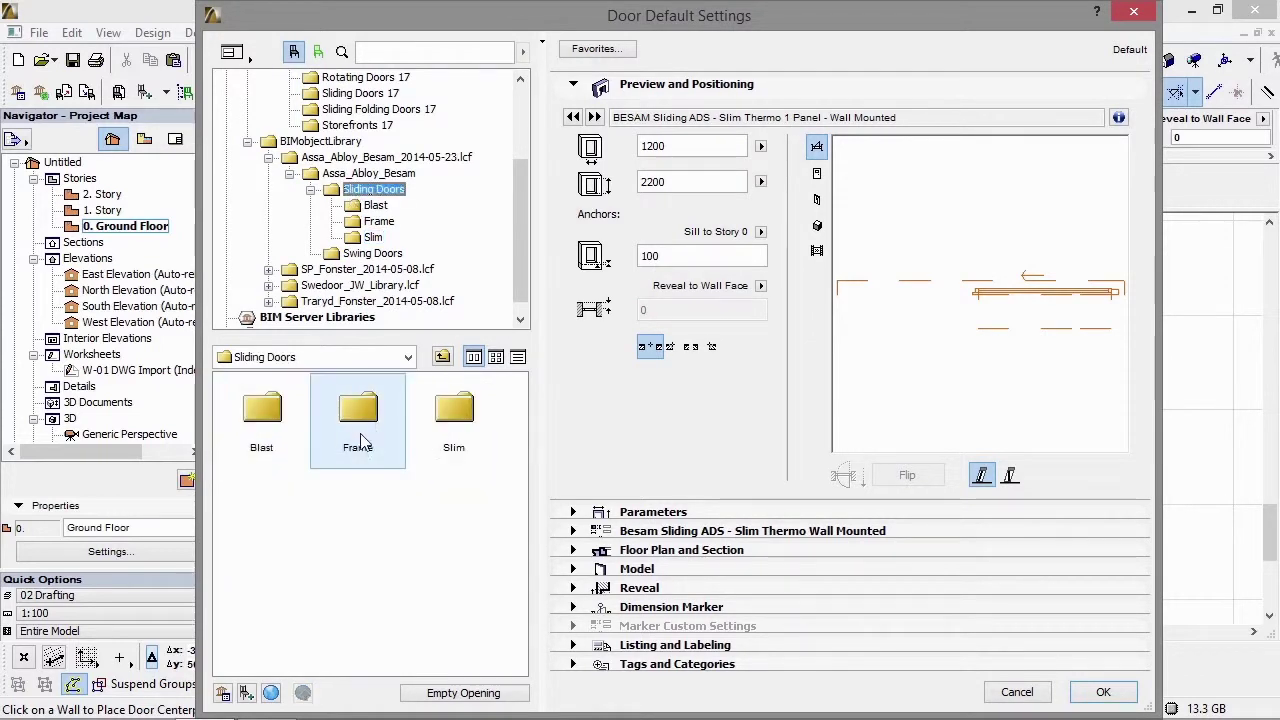
pyautogui.doubleClick(263, 425)
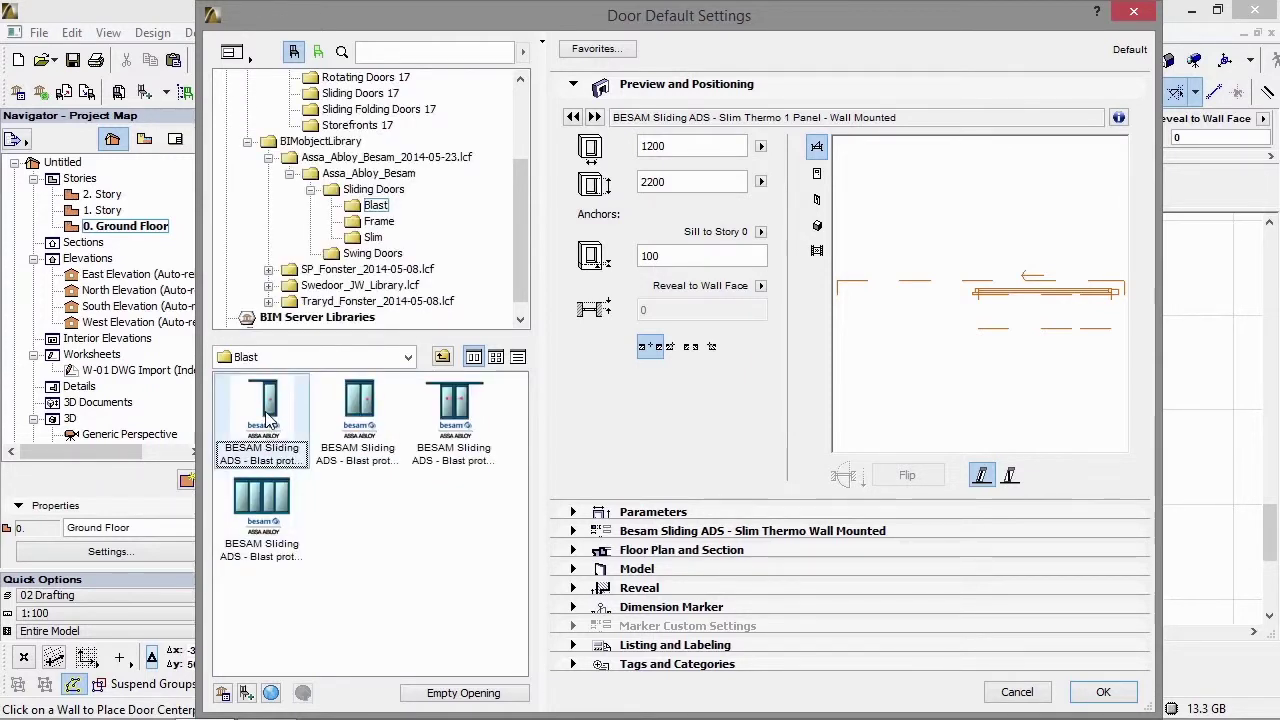
pyautogui.click(268, 420)
pyautogui.click(625, 532)
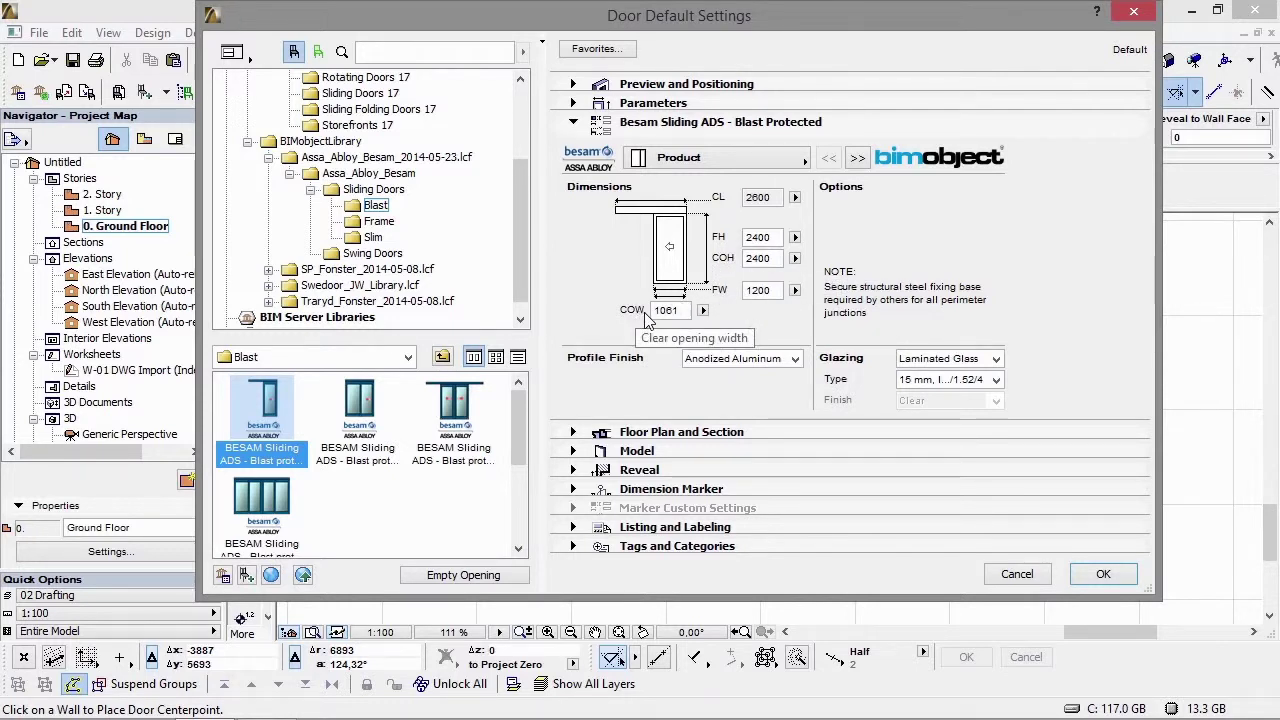
# Step: Examine the allowed value ranges for the door's COW, CL, FH, COH and FW dimensions
pyautogui.click(703, 310)
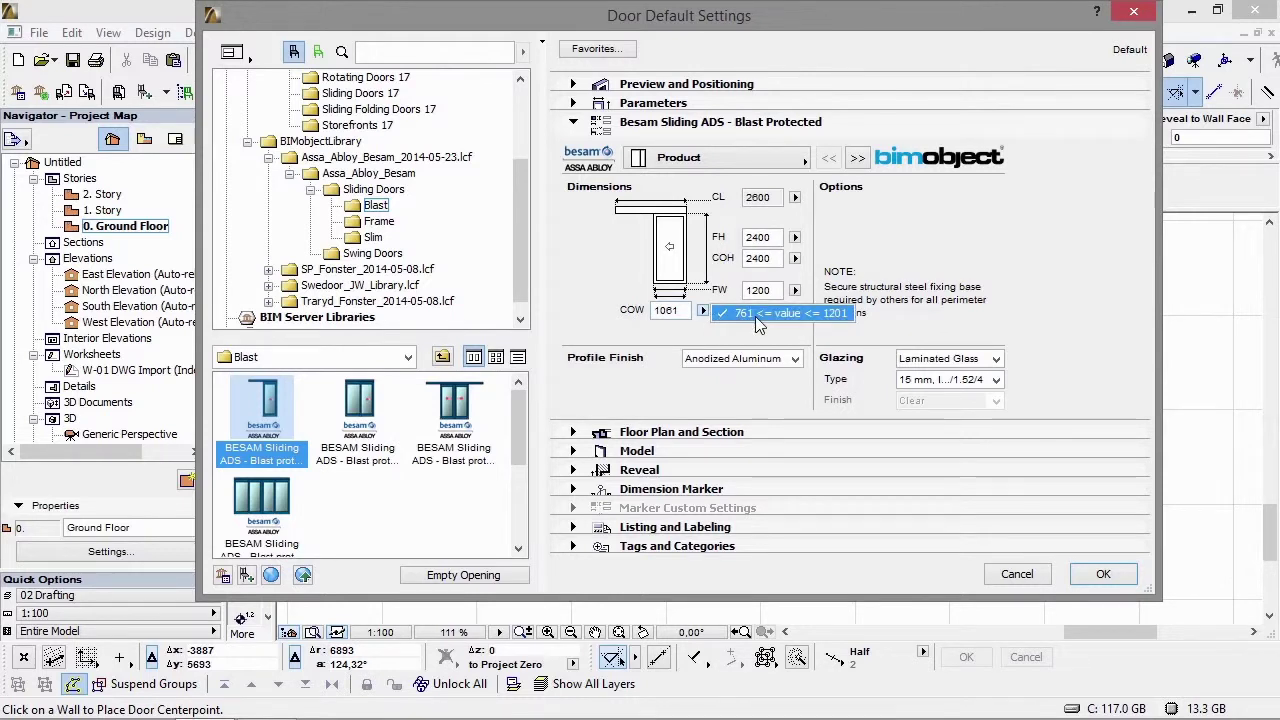
pyautogui.click(795, 197)
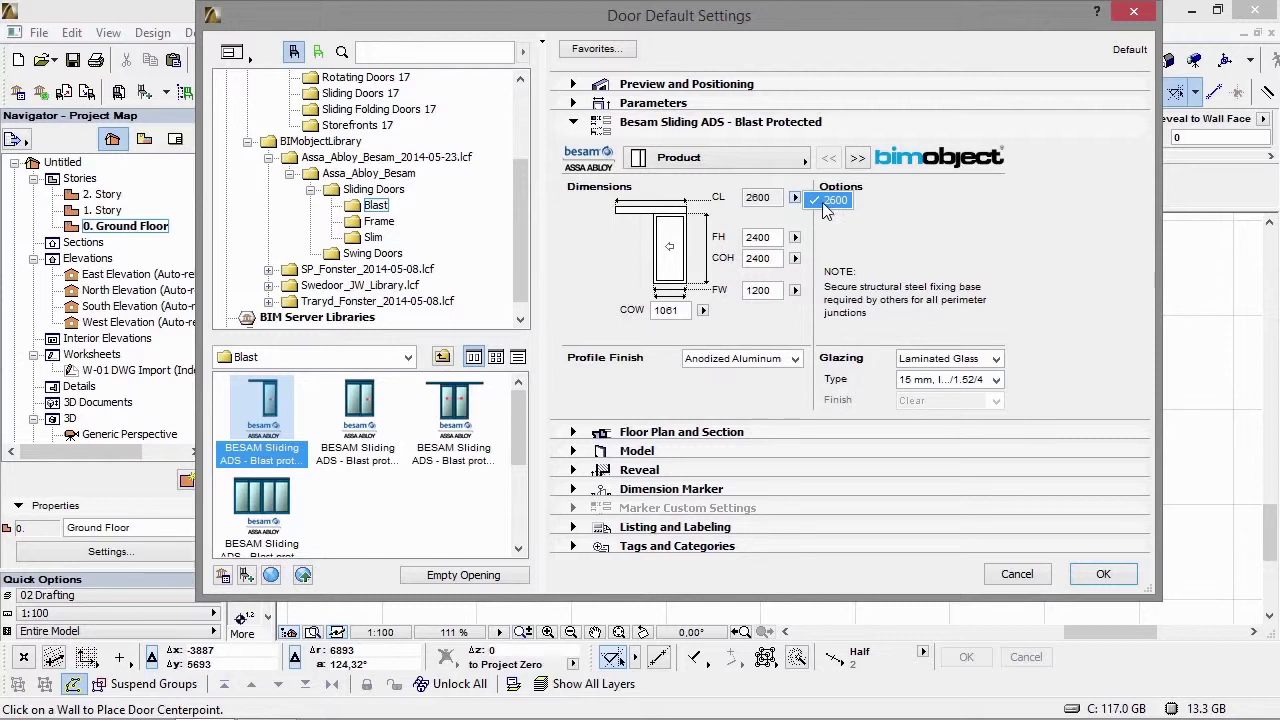
pyautogui.click(822, 204)
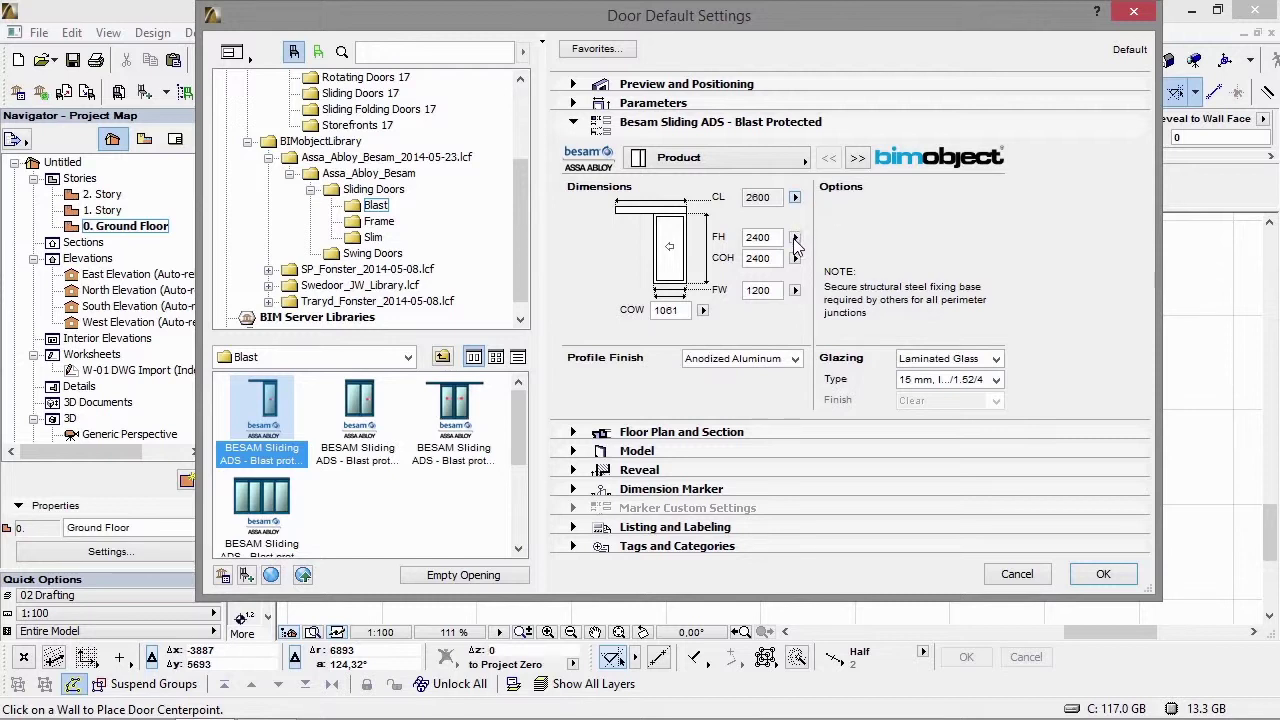
pyautogui.click(795, 239)
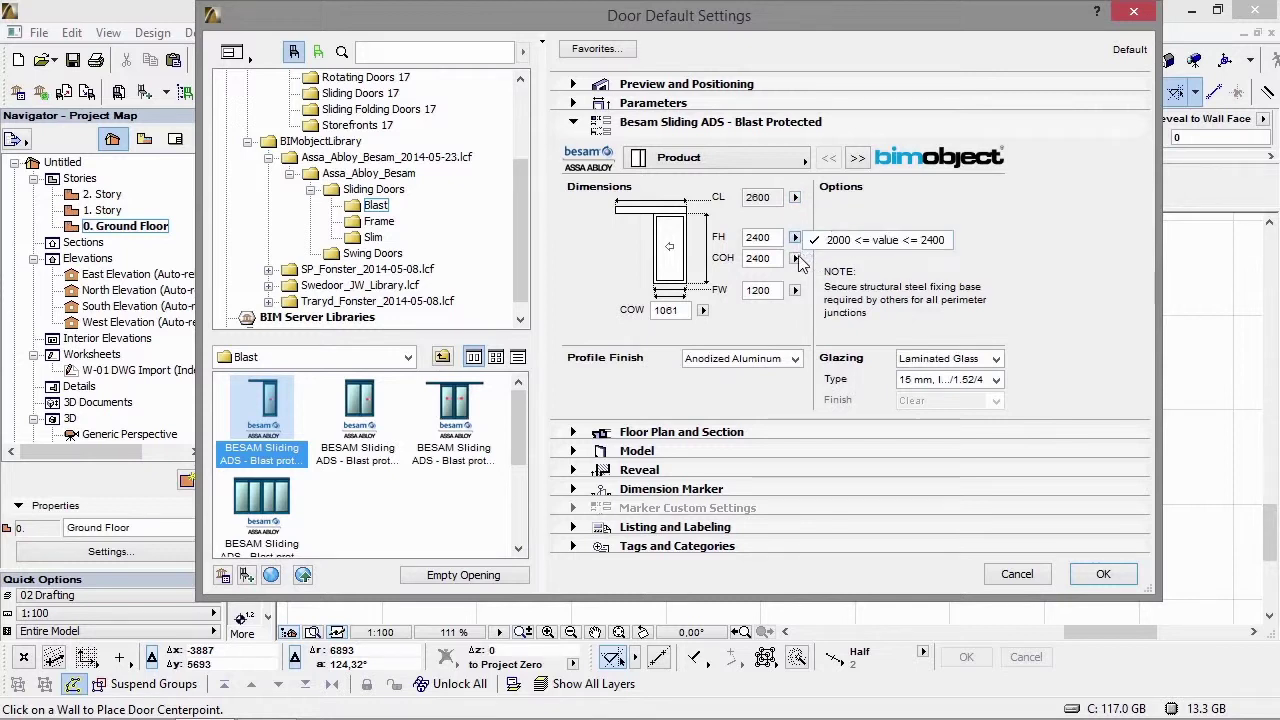
pyautogui.click(796, 259)
pyautogui.click(796, 259)
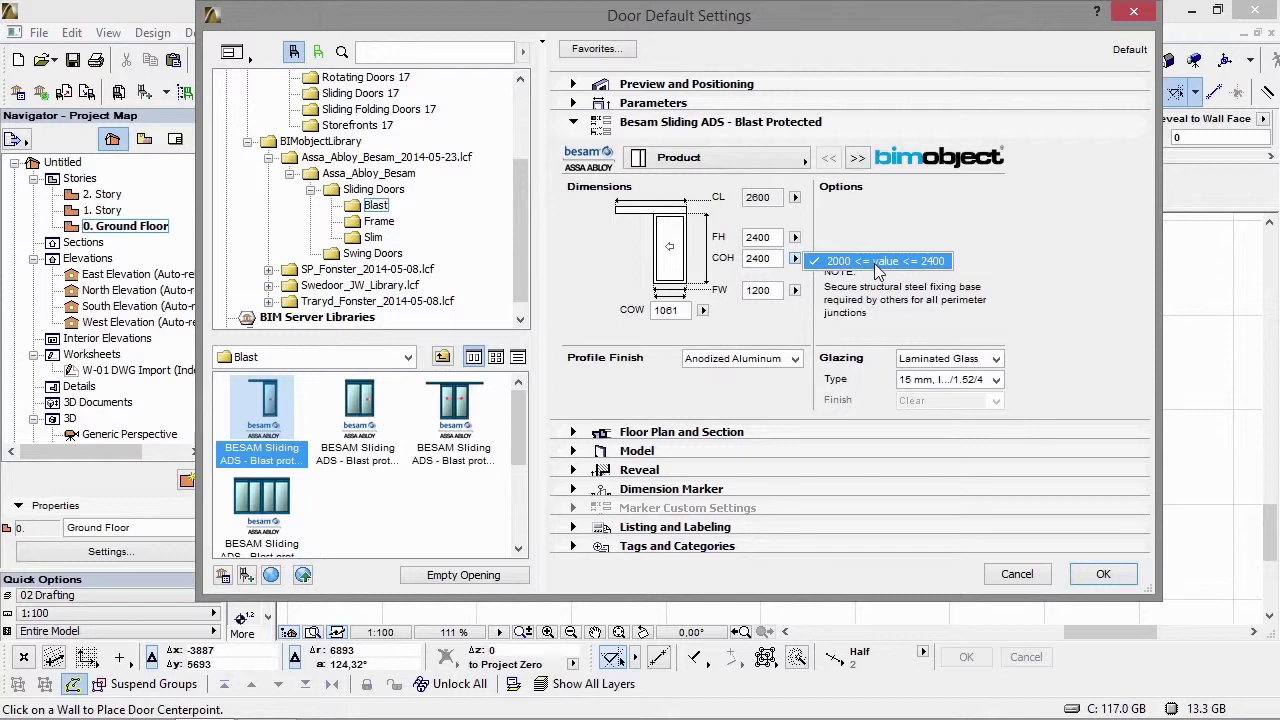
pyautogui.click(797, 290)
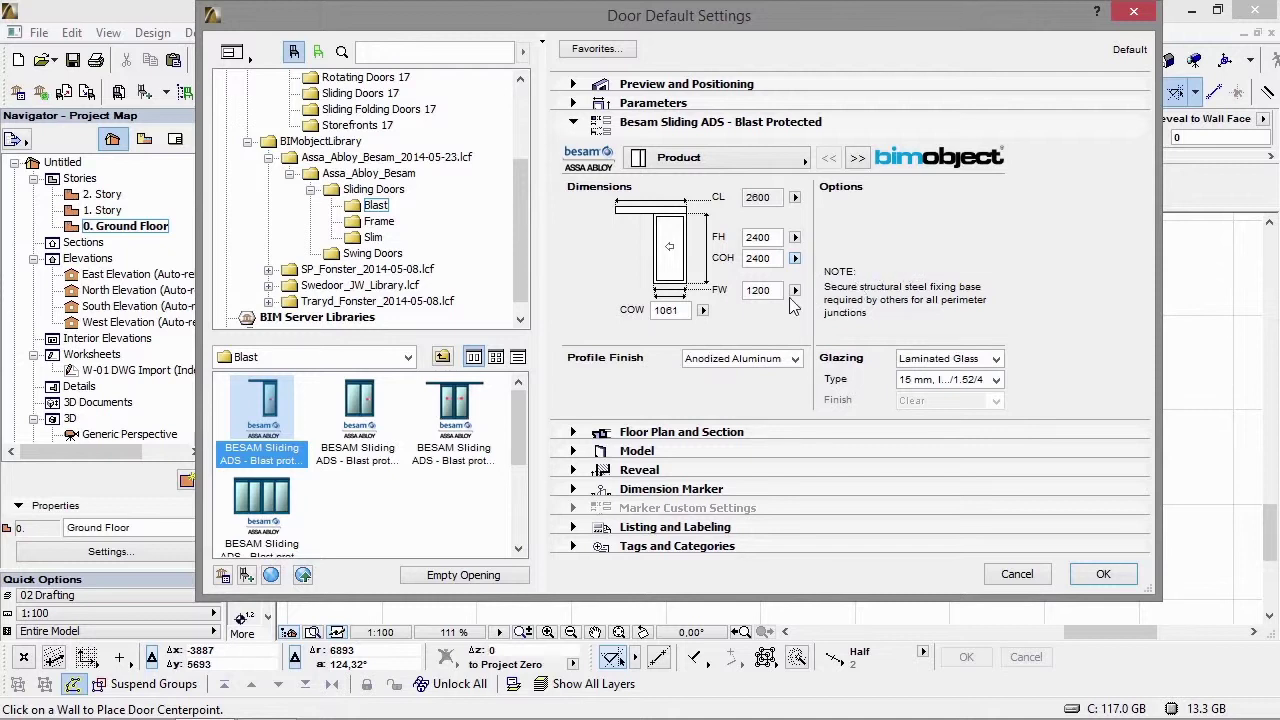
pyautogui.click(797, 290)
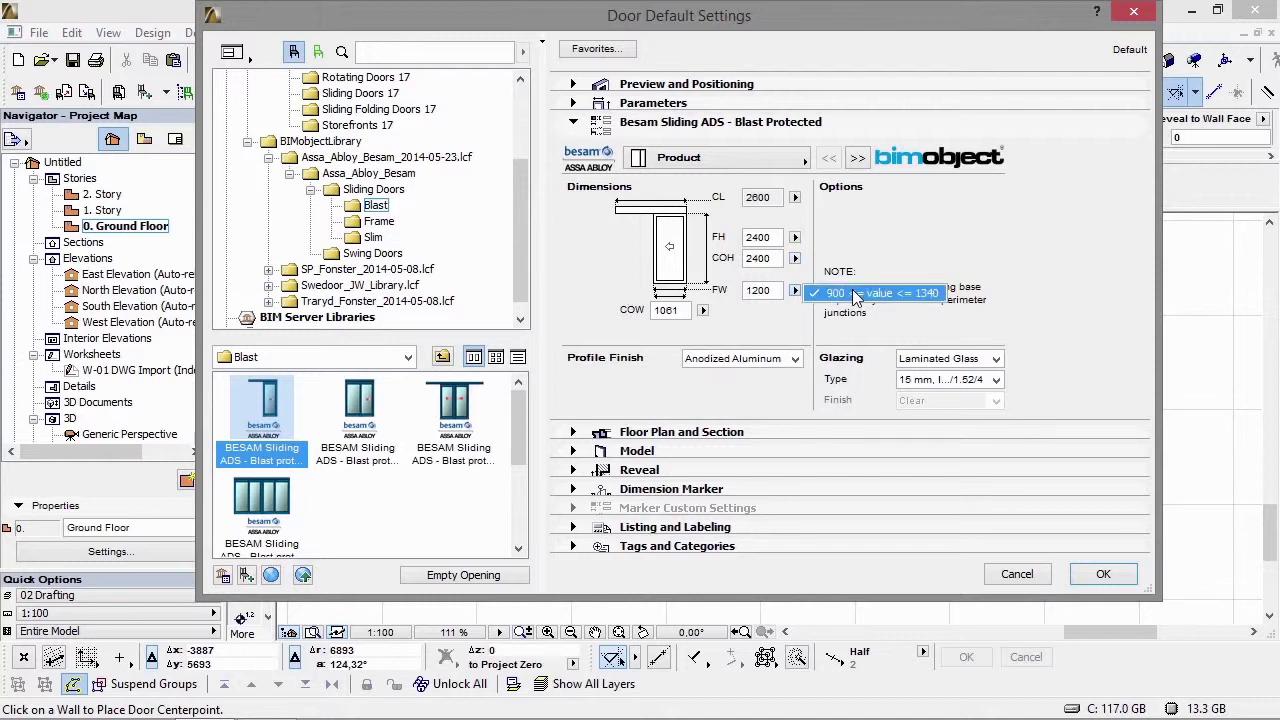
pyautogui.click(790, 316)
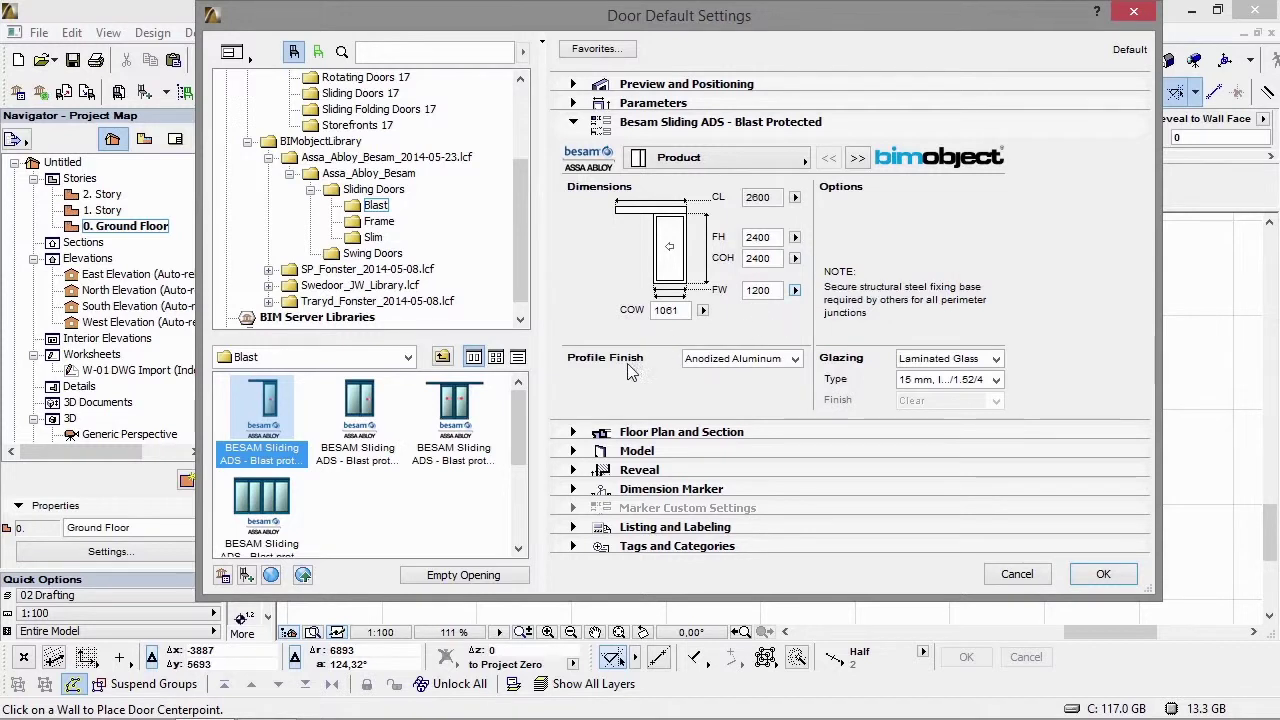
# Step: Set the door's profile finish to RAL powdercoat with a Gloss sheen
pyautogui.click(797, 359)
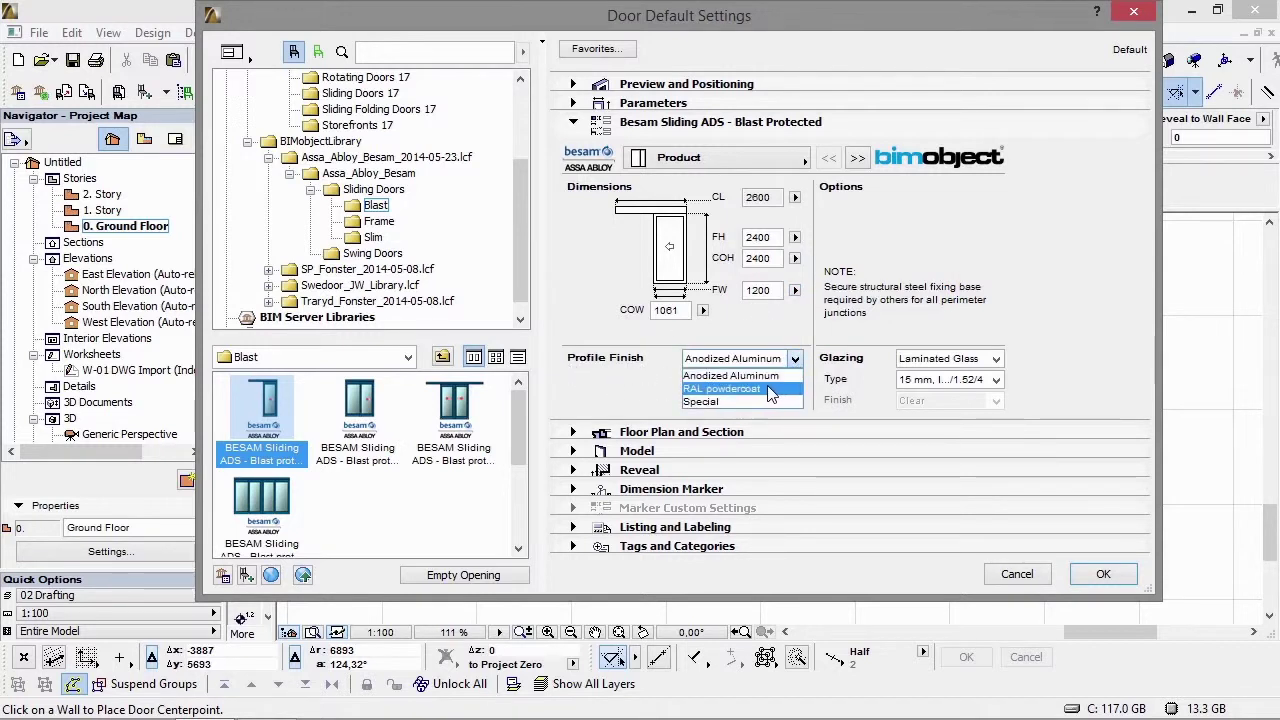
pyautogui.click(740, 391)
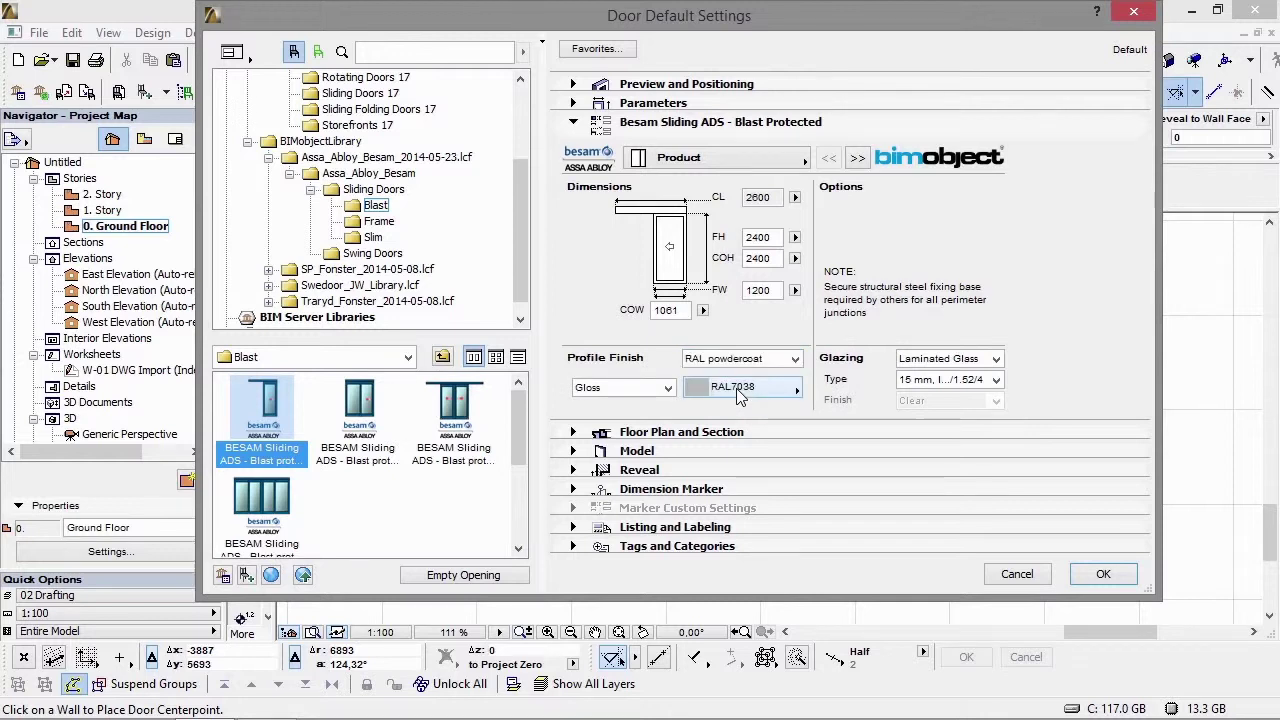
pyautogui.click(670, 387)
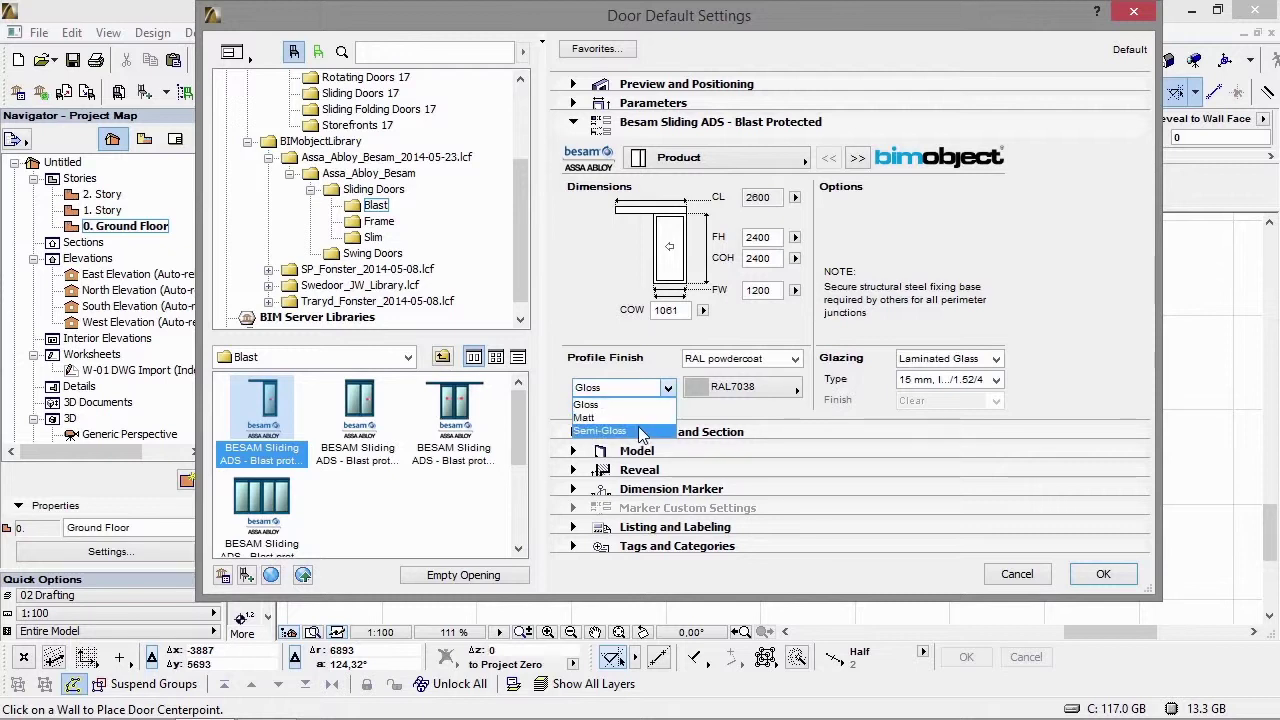
pyautogui.click(640, 405)
# Step: Browse the RAL colours and choose RAL7000 for the powdercoat profile finish
pyautogui.click(714, 396)
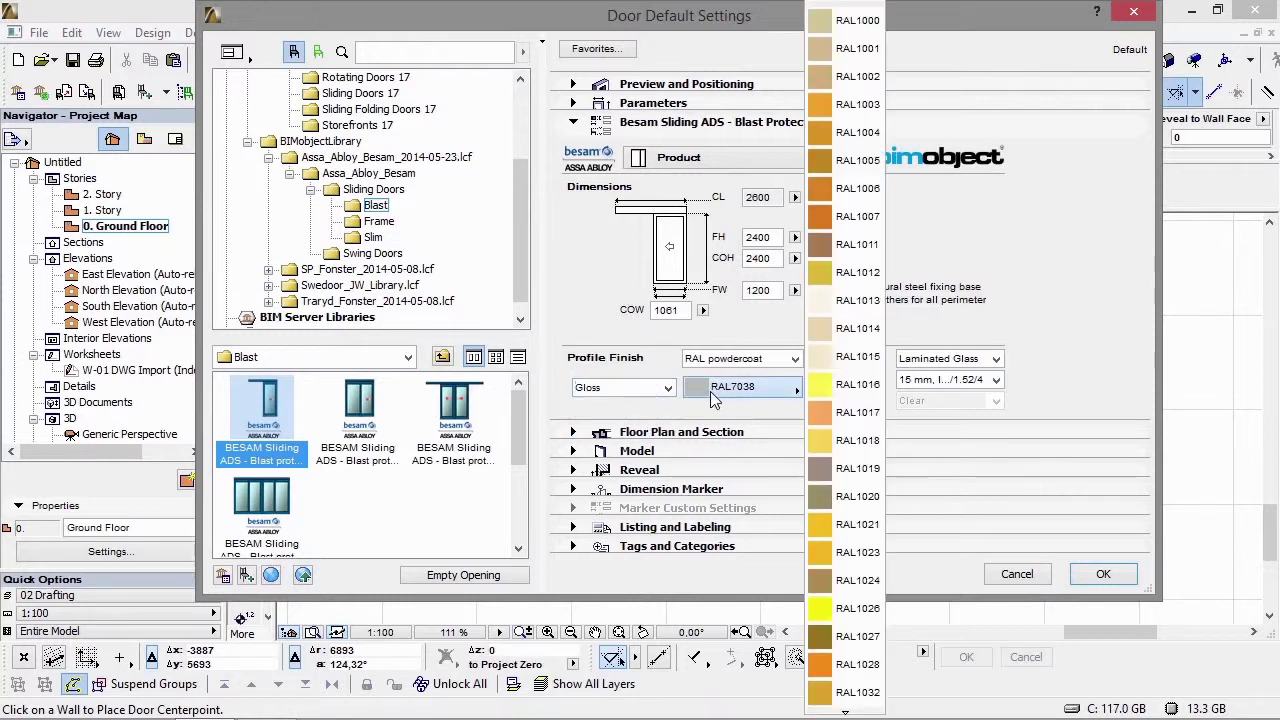
pyautogui.scroll(-7, 829, 340)
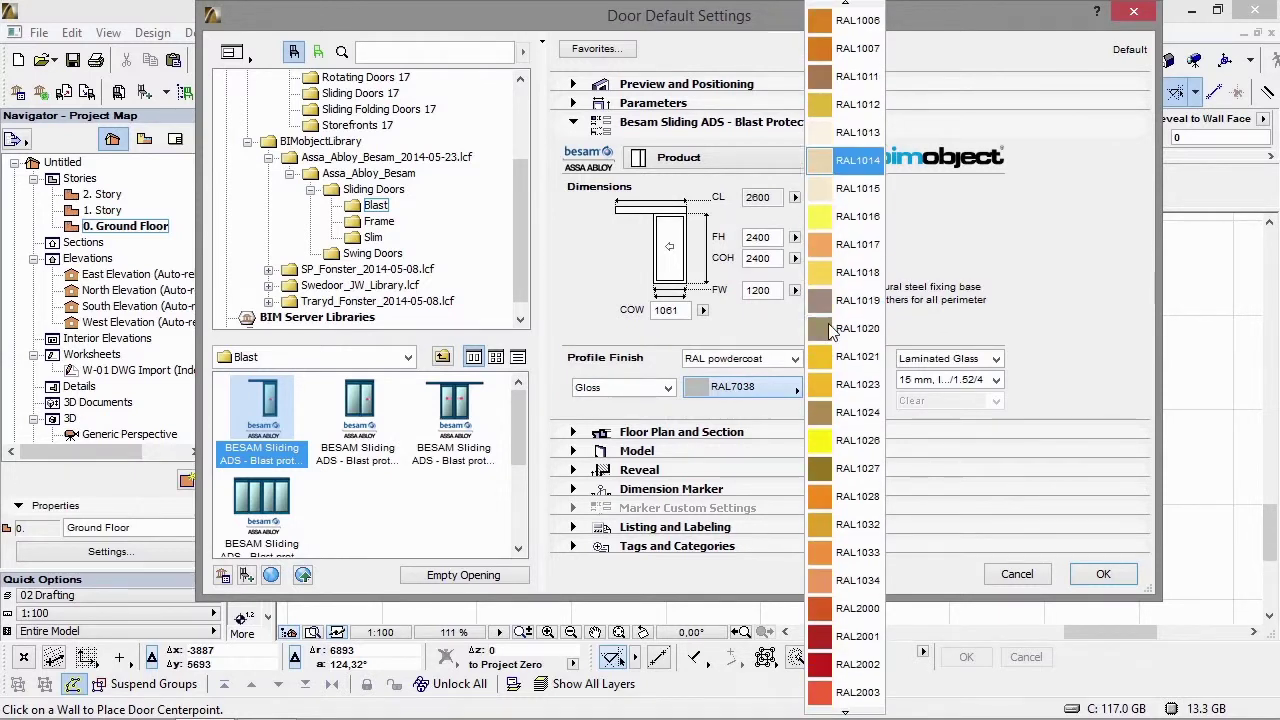
pyautogui.scroll(-10, 829, 352)
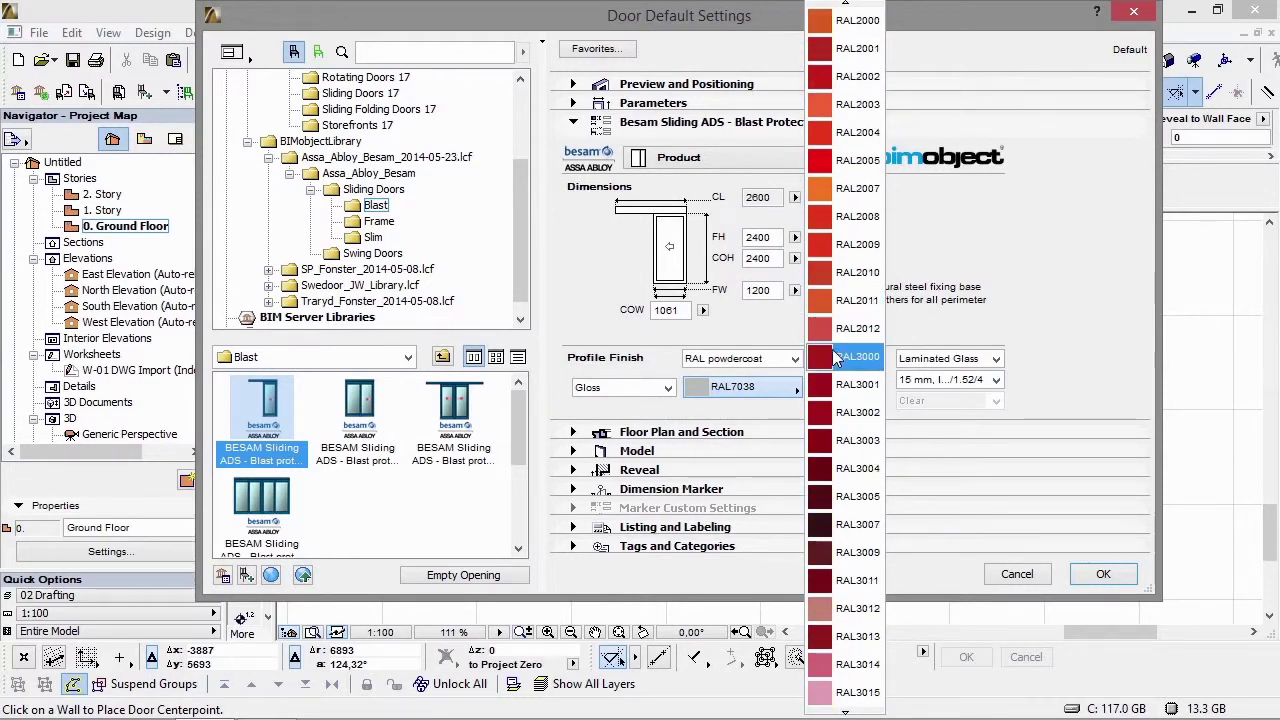
pyautogui.scroll(-9, 857, 409)
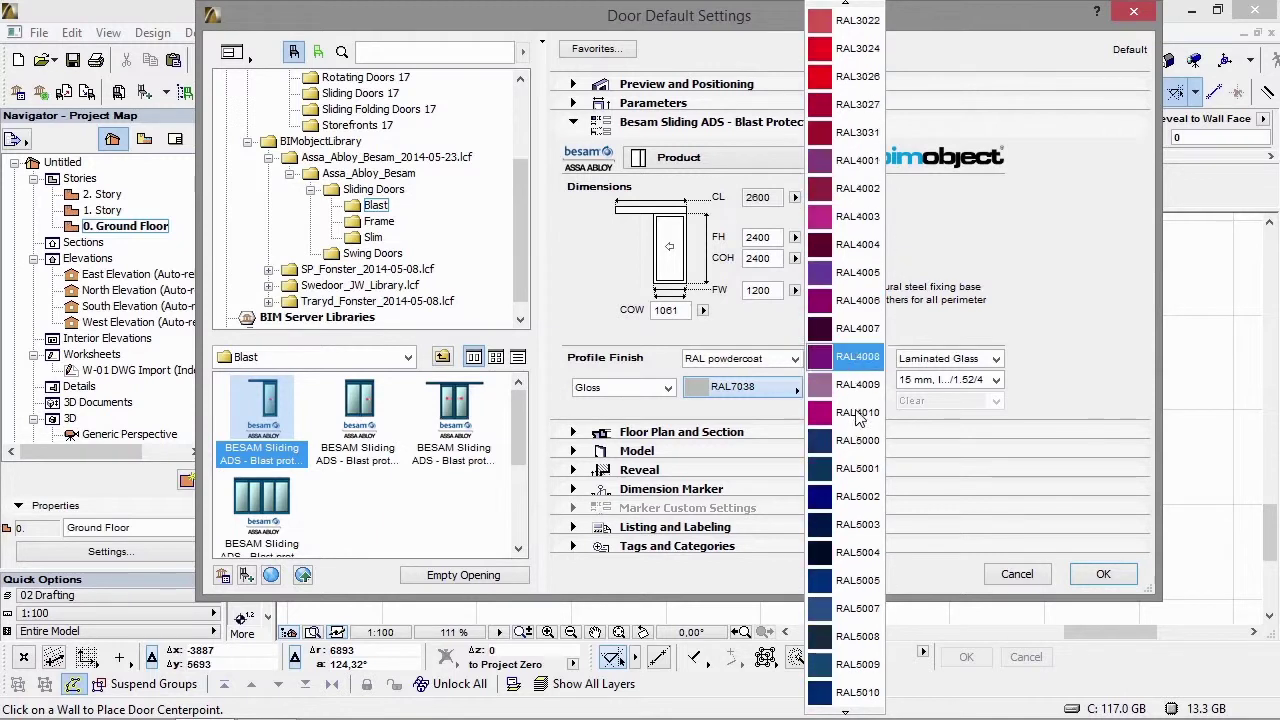
pyautogui.scroll(-6, 857, 440)
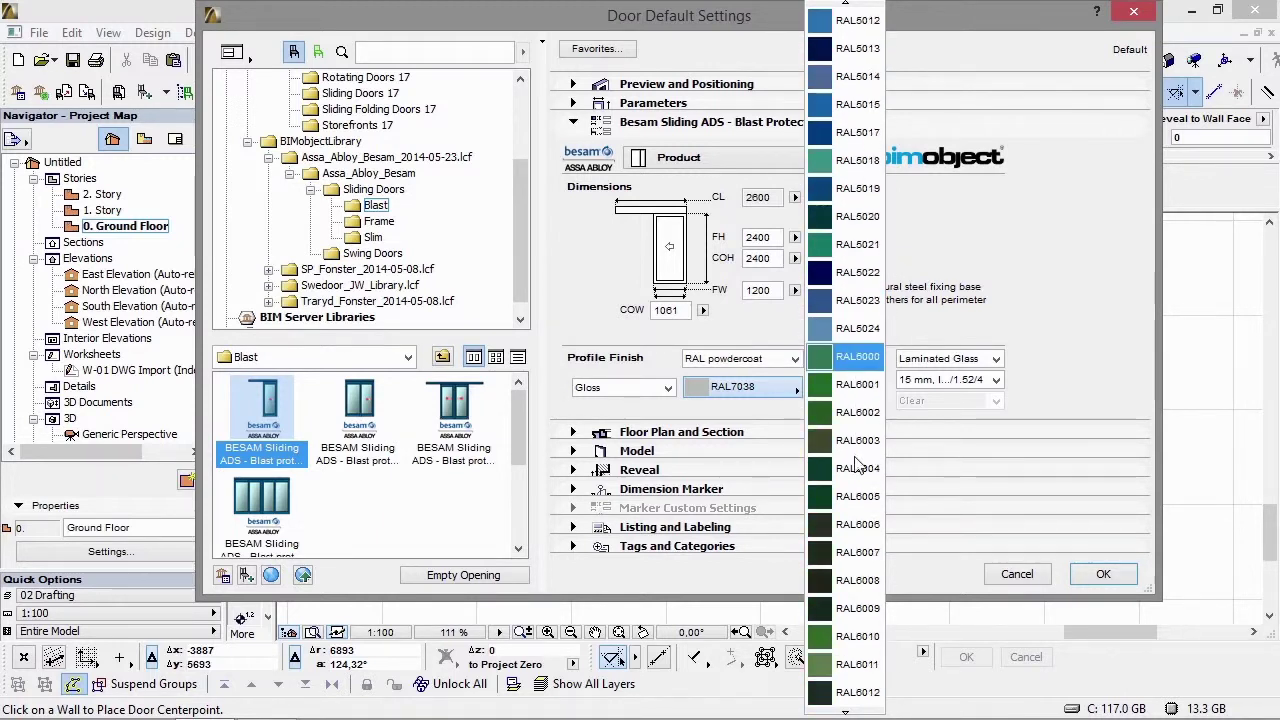
pyautogui.scroll(-8, 857, 580)
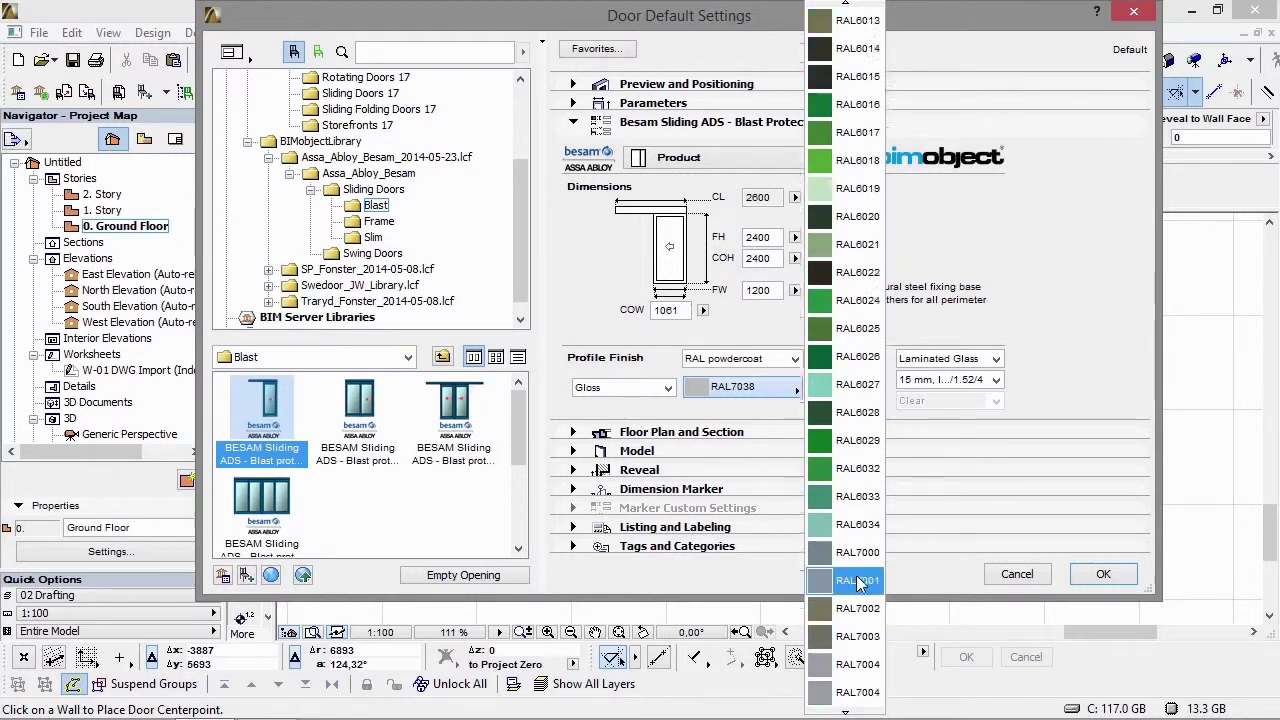
pyautogui.click(850, 491)
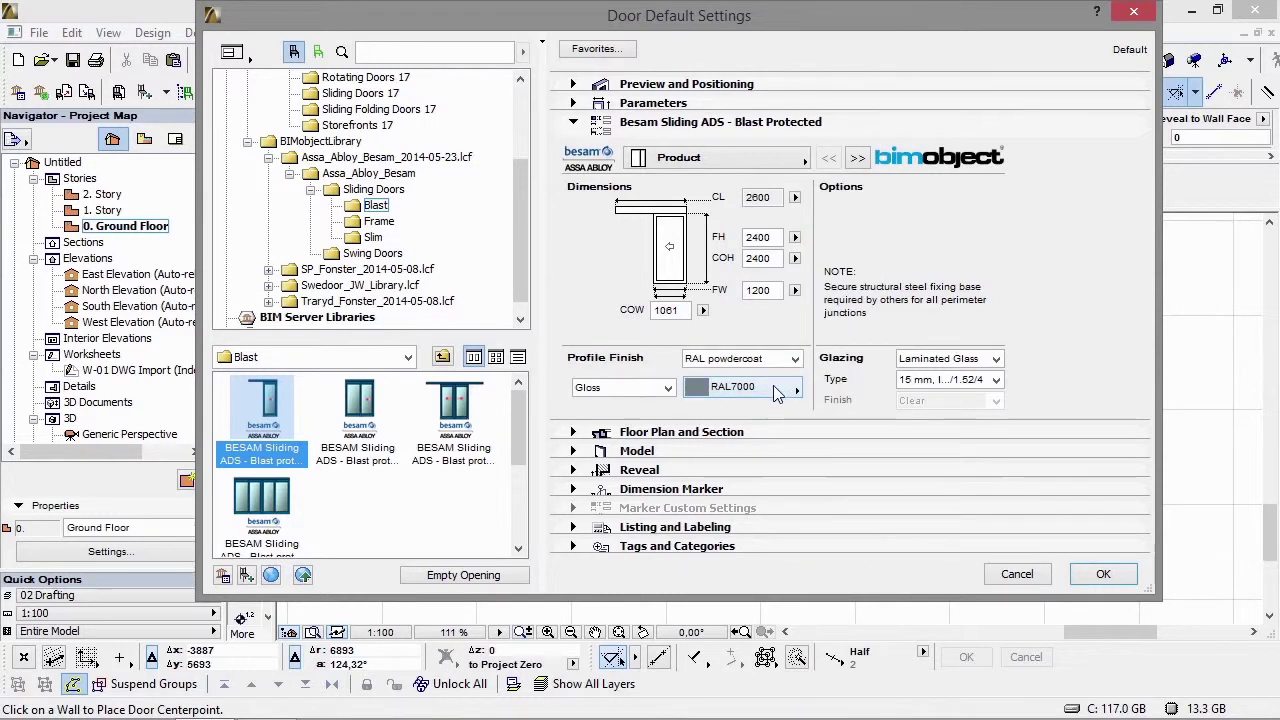
# Step: Try the Special profile finish with the GENERAL surface, and return the finish to Anodized Aluminum
pyautogui.click(703, 365)
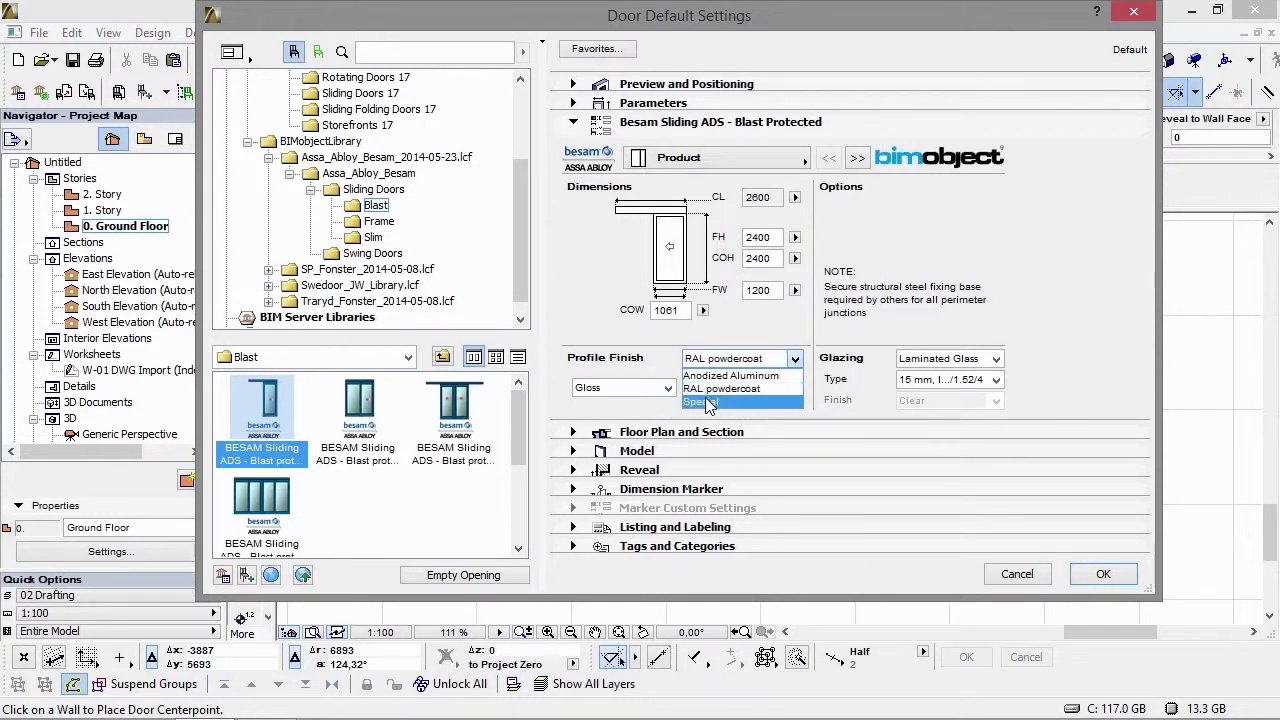
pyautogui.click(703, 401)
pyautogui.click(700, 394)
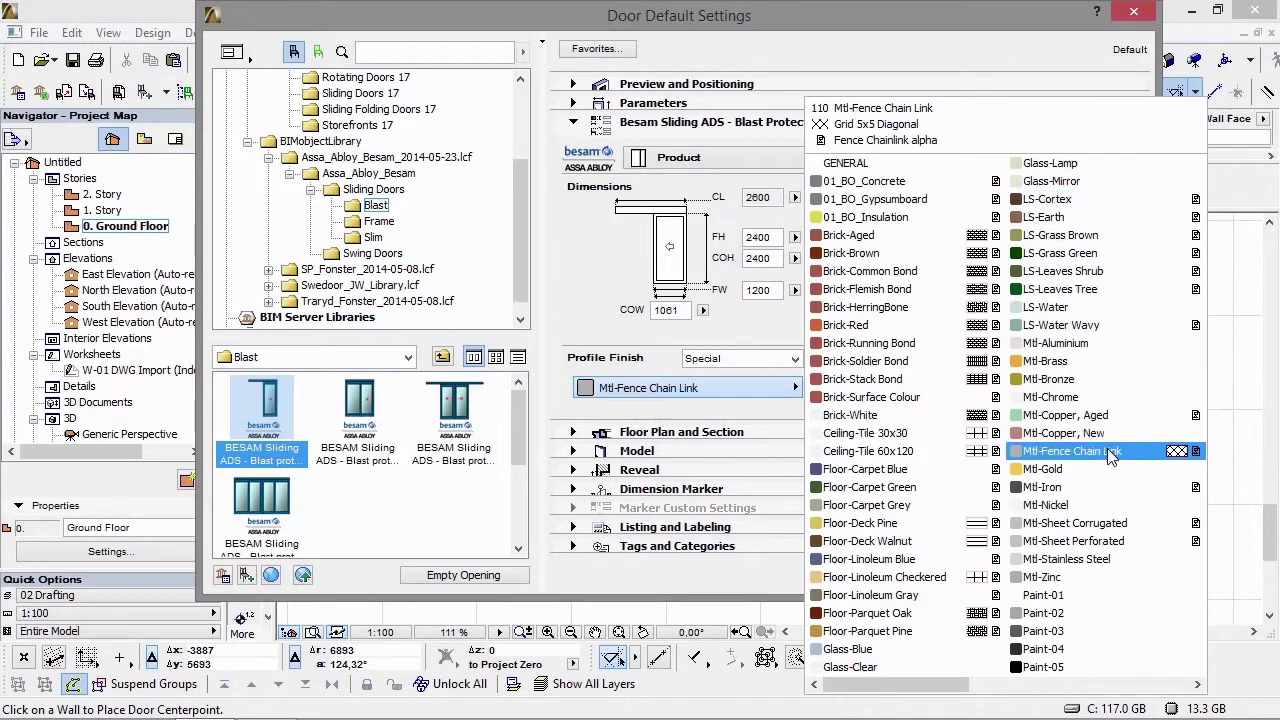
pyautogui.hscroll(3, 1110, 462)
pyautogui.hscroll(-4, 1110, 462)
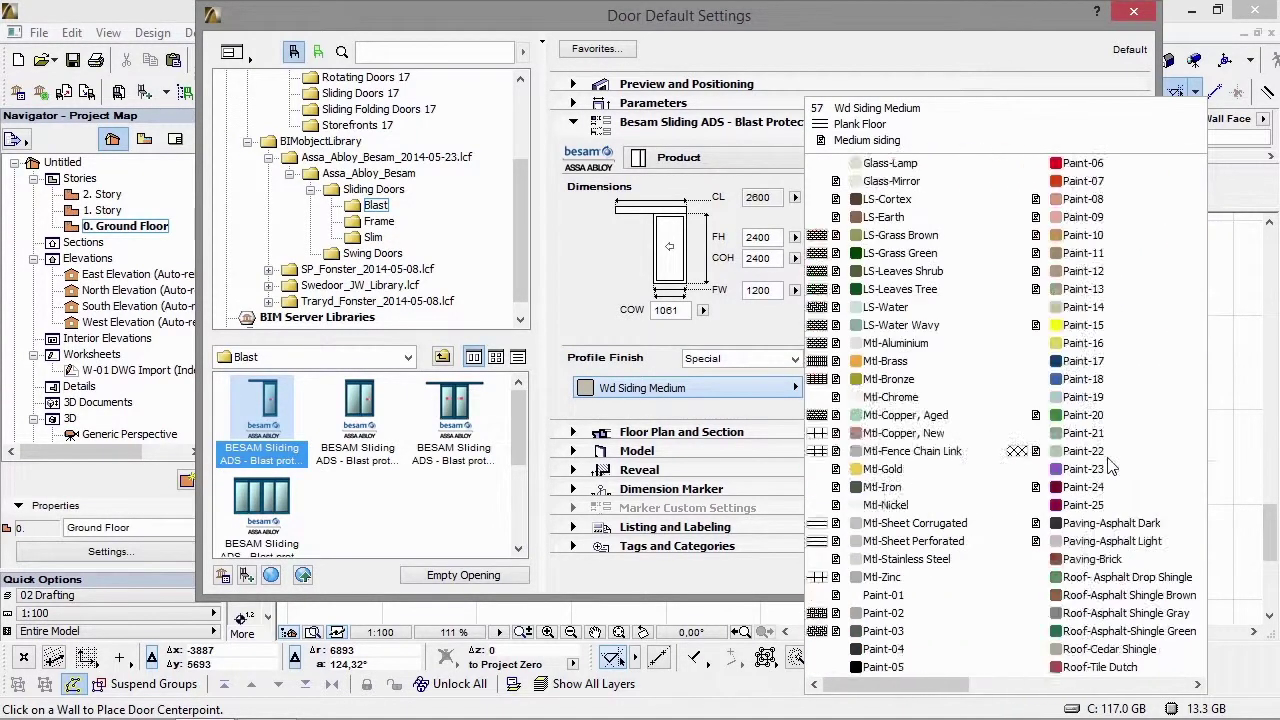
pyautogui.click(850, 162)
pyautogui.click(705, 358)
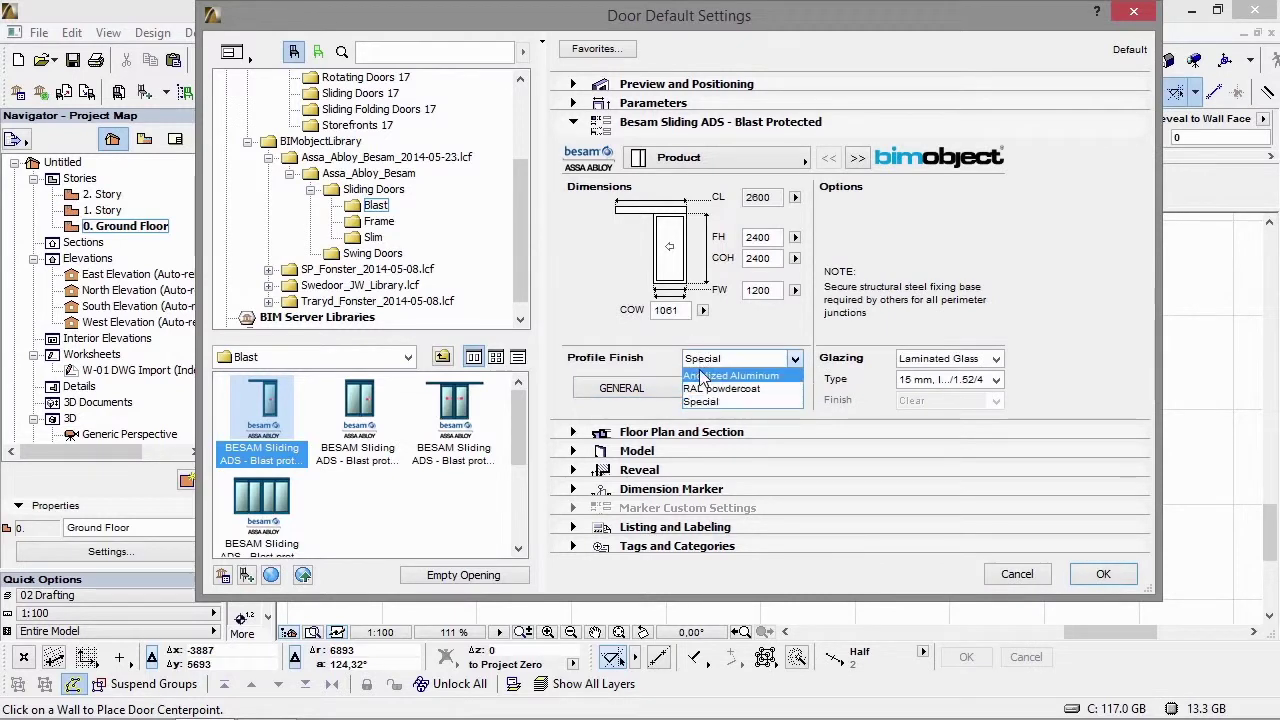
pyautogui.click(703, 376)
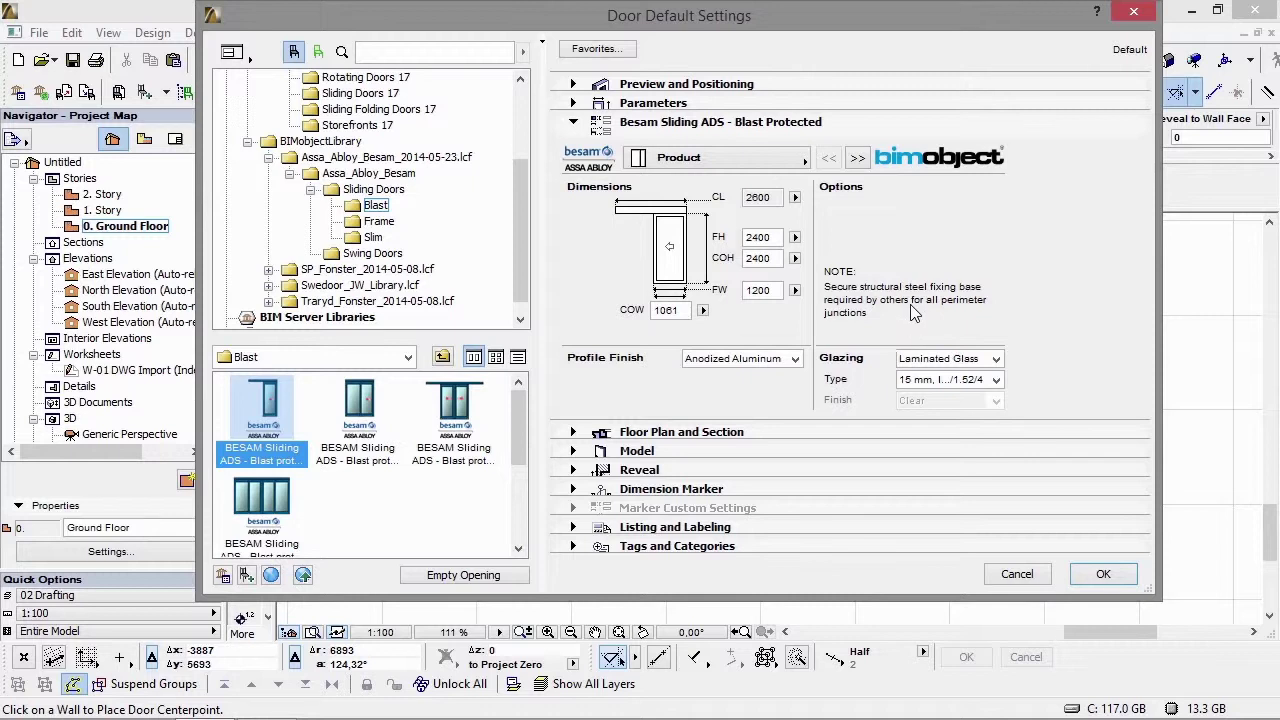
# Step: Check the available glazing and glazing type options, and read through the door's product description
pyautogui.click(910, 358)
pyautogui.click(998, 376)
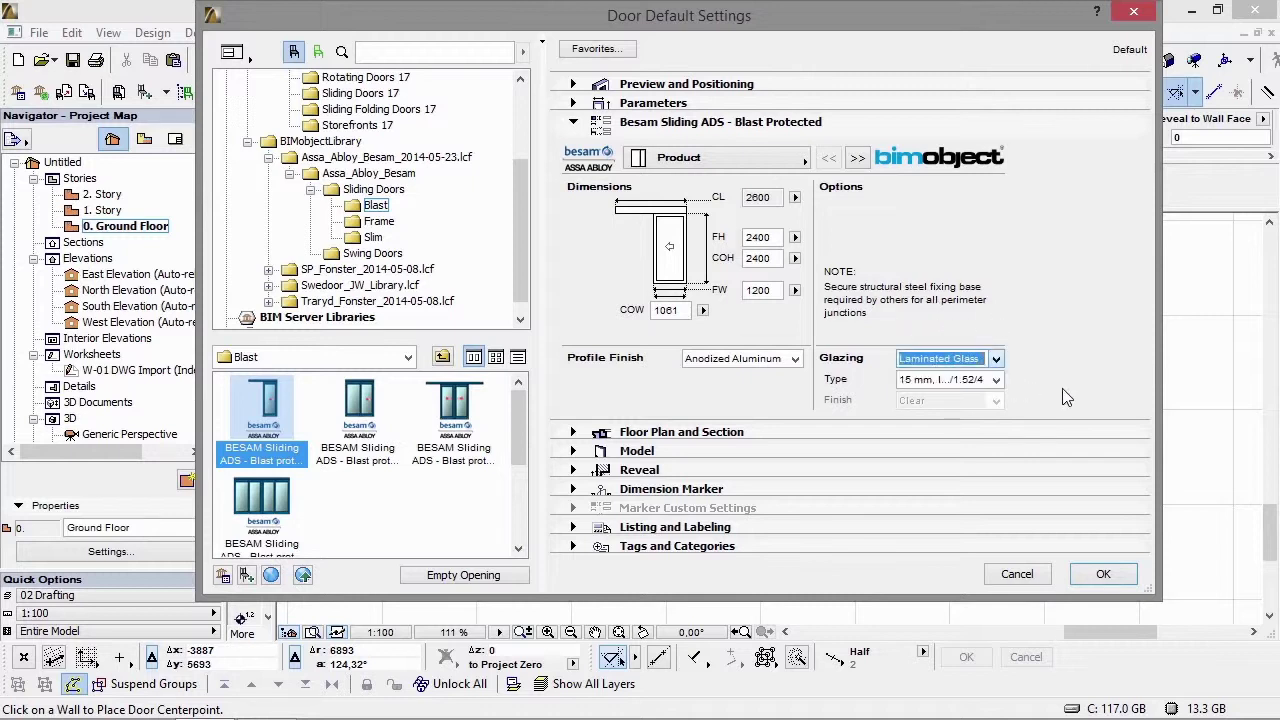
pyautogui.click(996, 380)
pyautogui.click(990, 396)
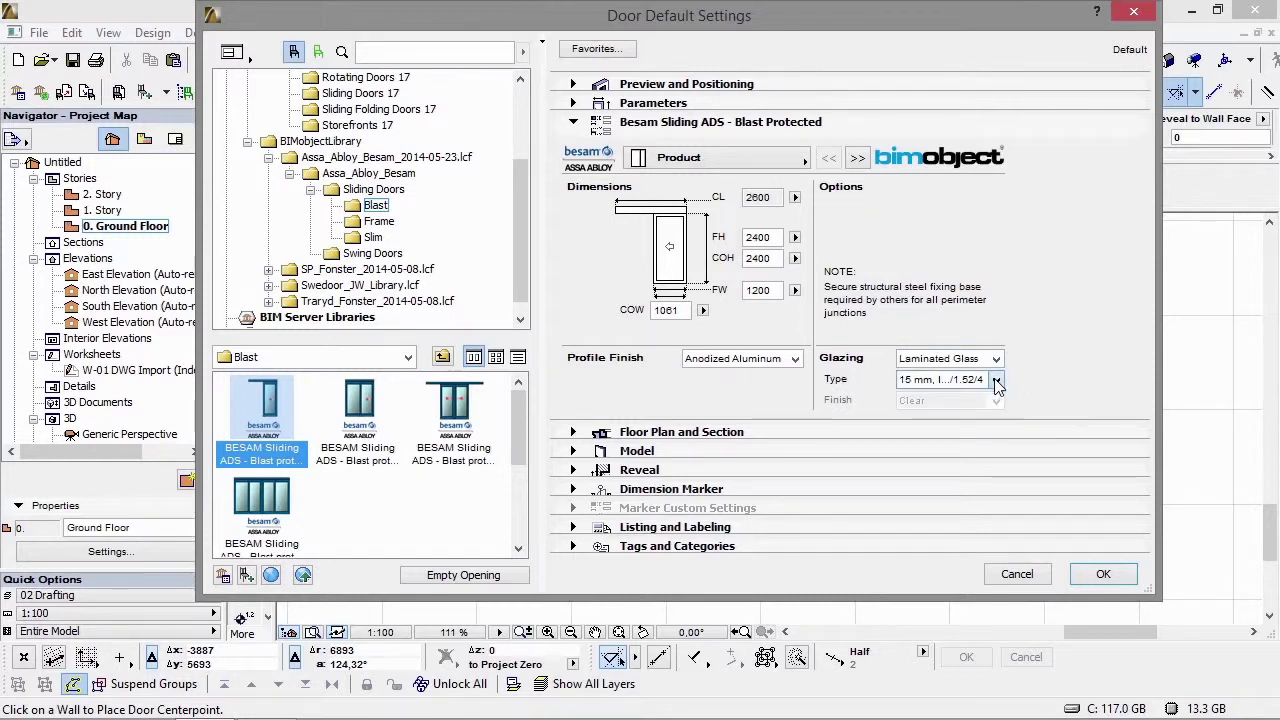
pyautogui.click(857, 159)
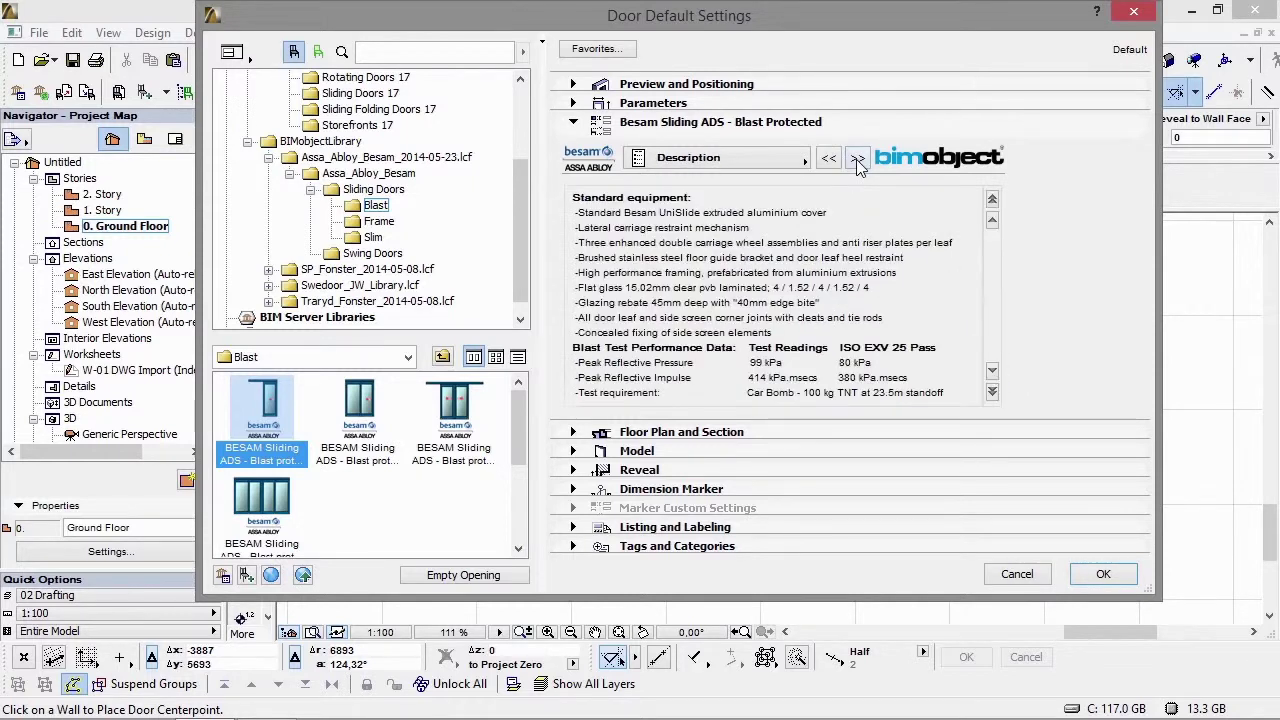
pyautogui.click(993, 372)
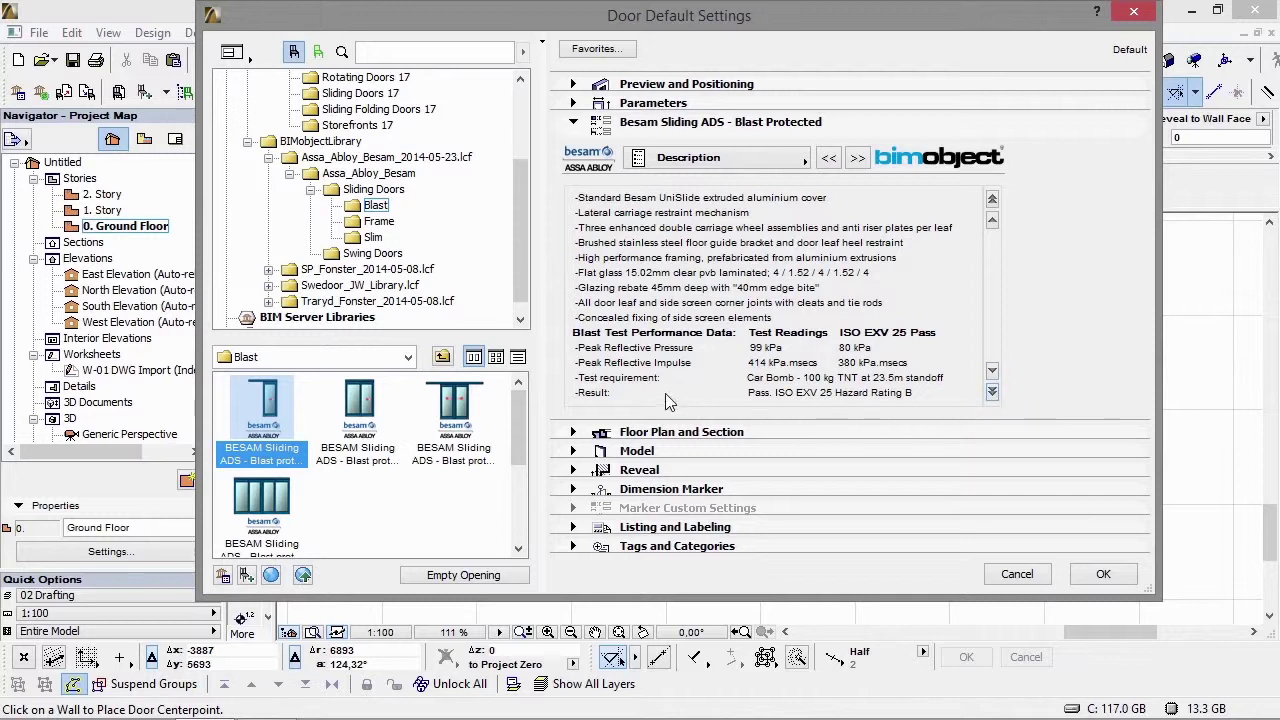
# Step: In the door's Appearance settings, try Sash for the low detail level, return it to Frame, and check the high detail level component options
pyautogui.click(858, 160)
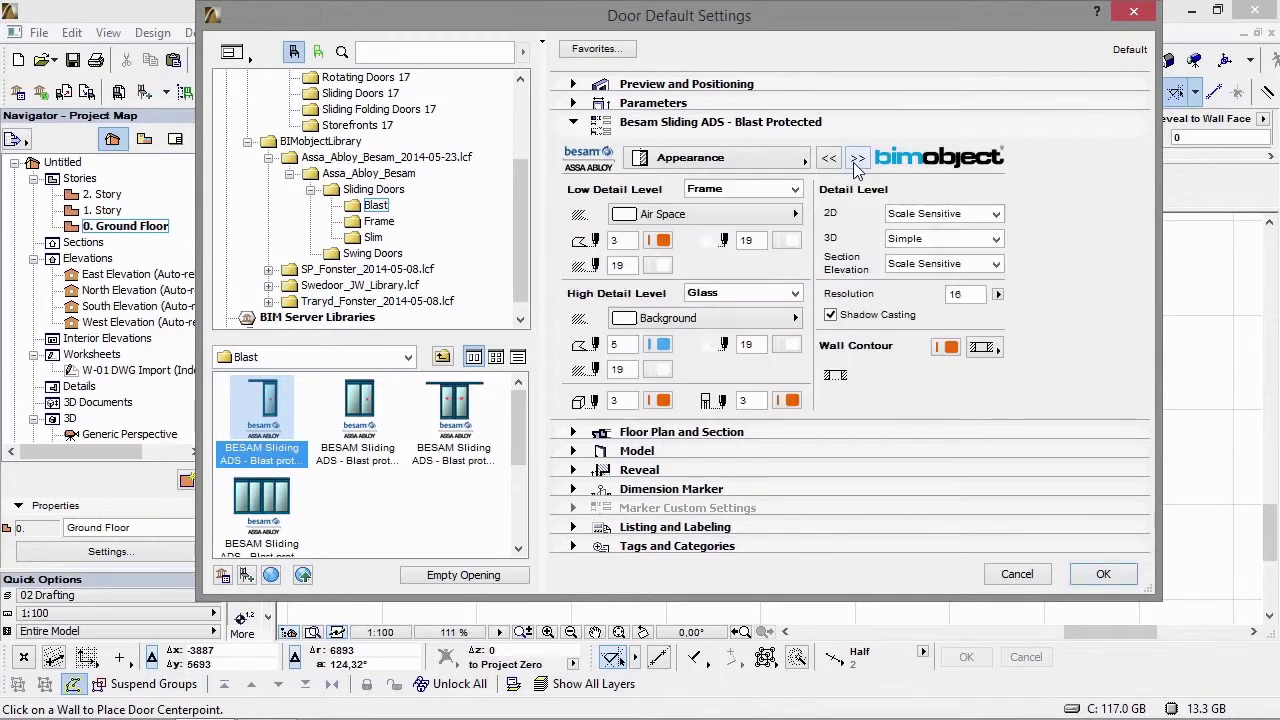
pyautogui.click(793, 189)
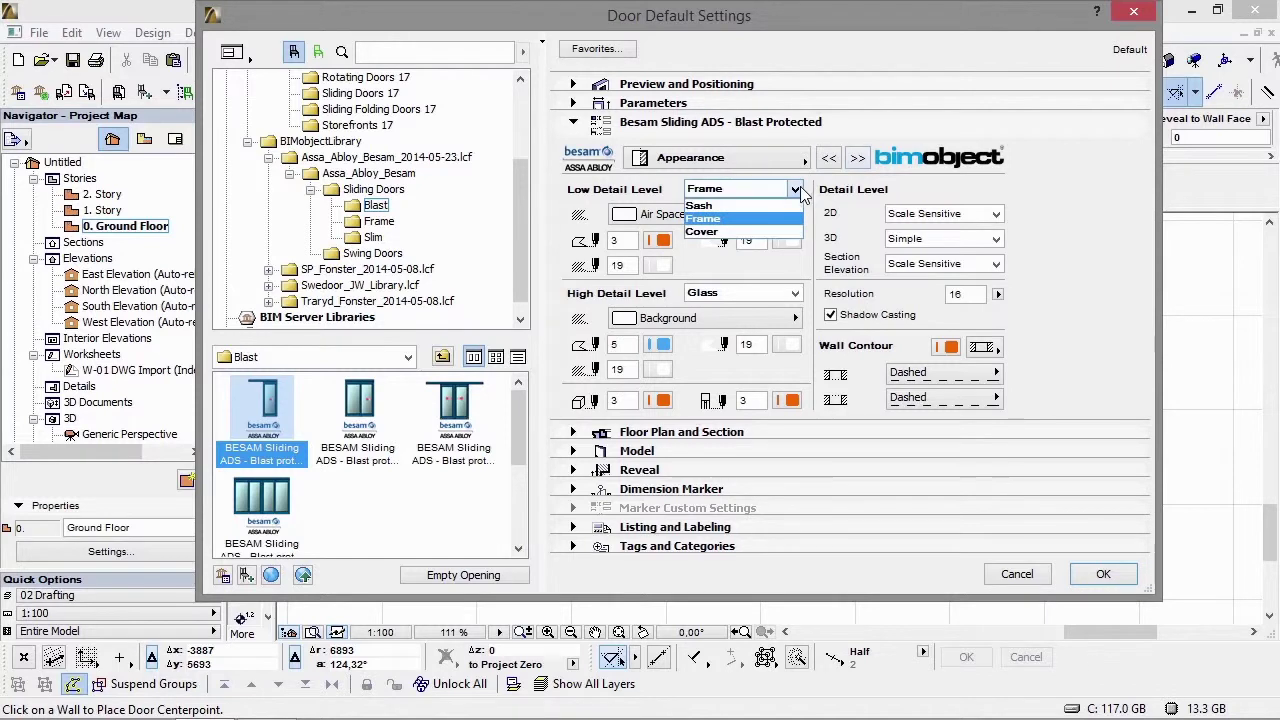
pyautogui.click(779, 204)
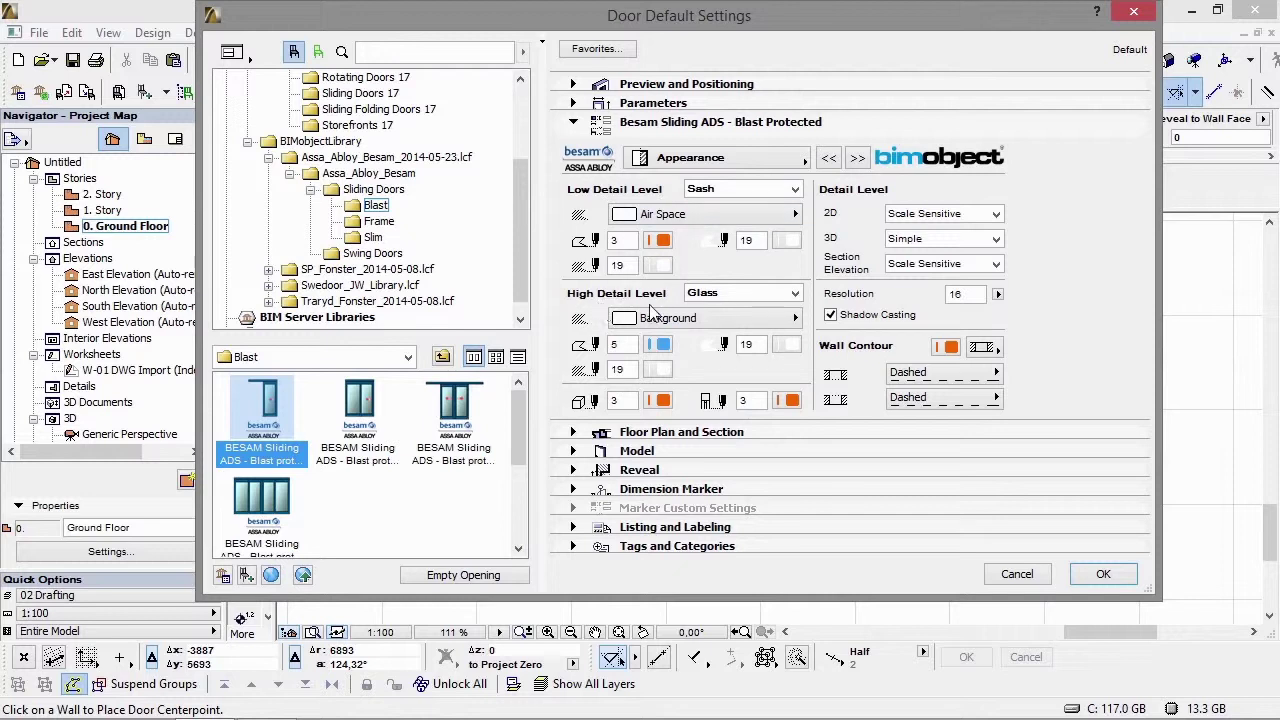
pyautogui.click(778, 190)
pyautogui.click(767, 214)
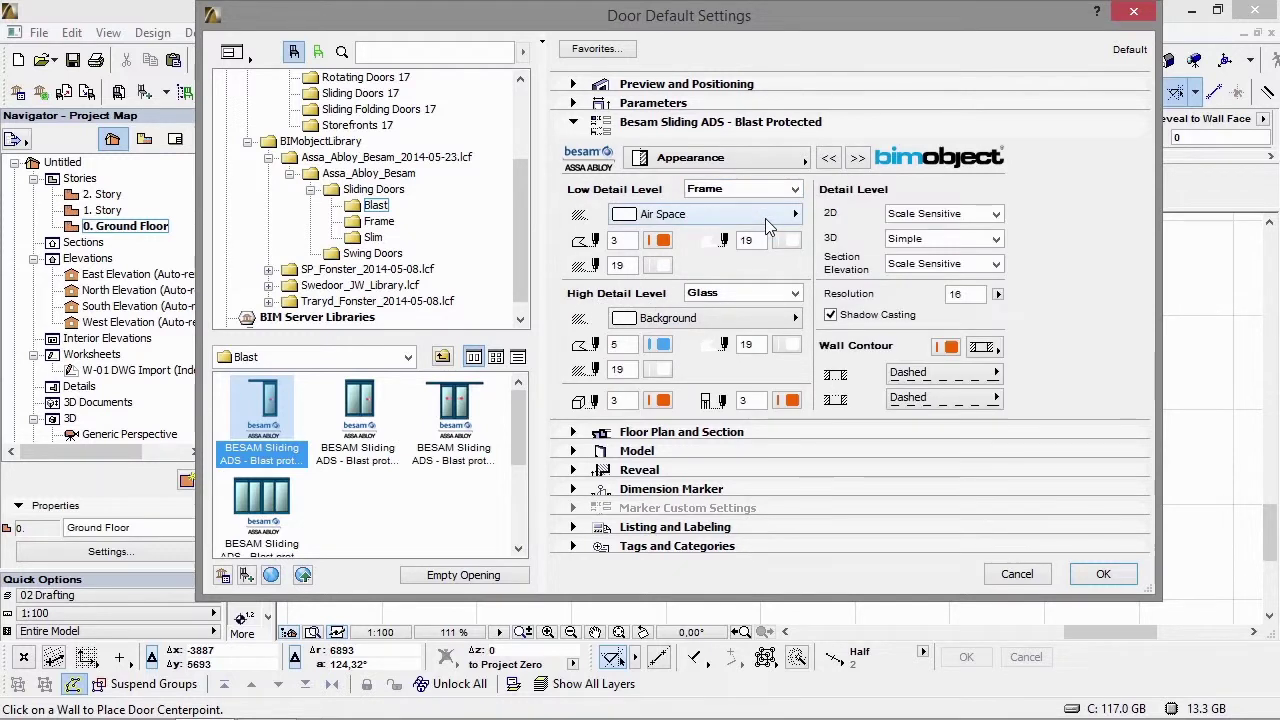
pyautogui.click(768, 293)
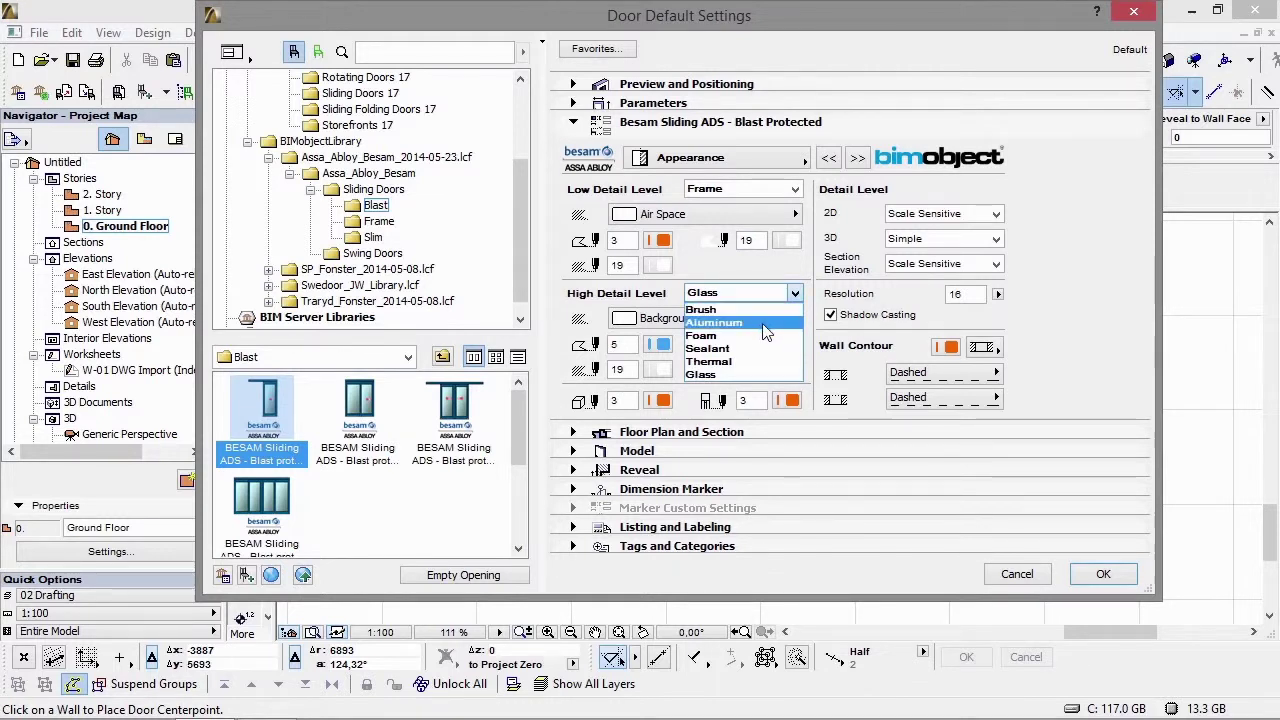
pyautogui.click(849, 227)
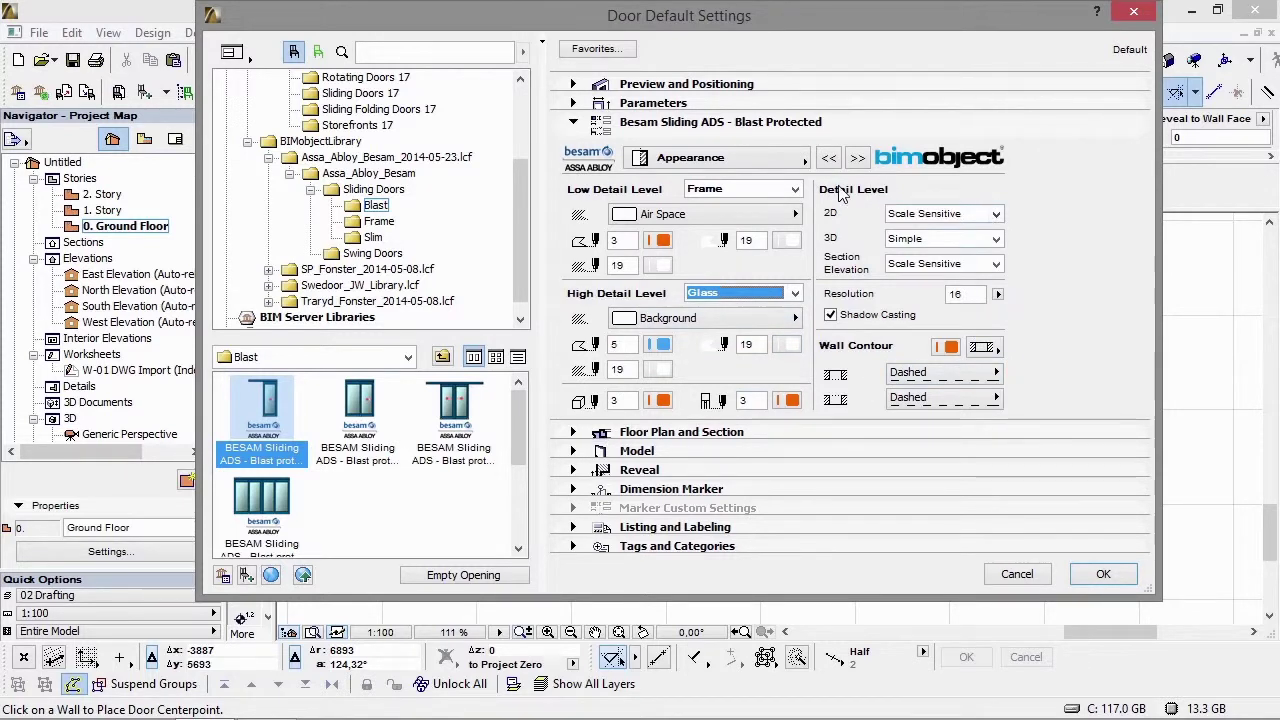
# Step: Review the detail level options, keeping Scale Sensitive for 2D, Simple for 3D and Scale Sensitive for Section Elevation
pyautogui.click(992, 215)
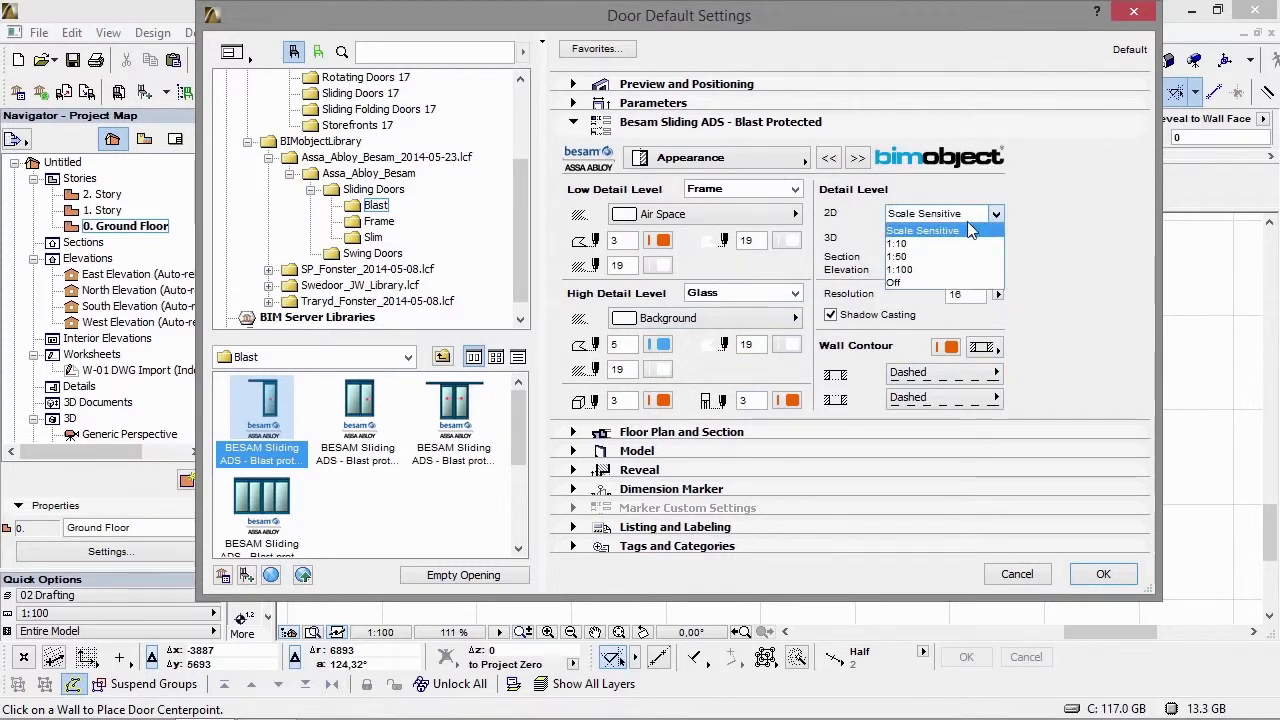
pyautogui.click(930, 232)
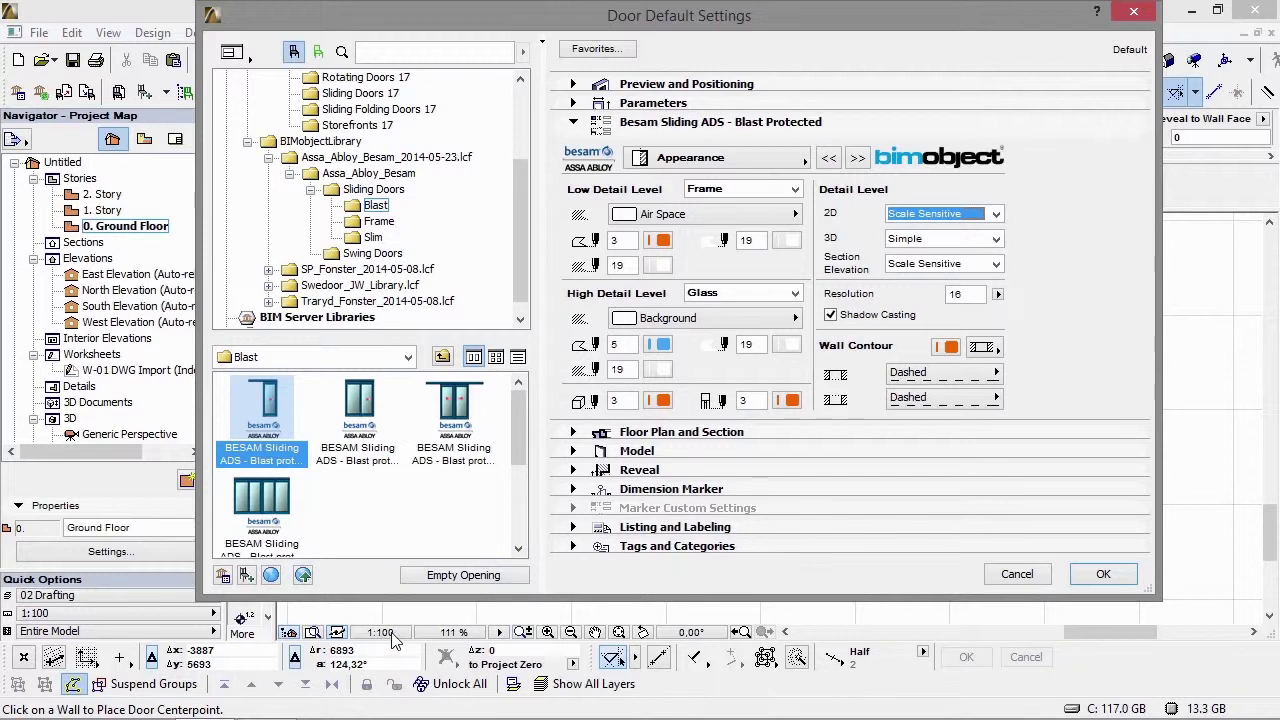
pyautogui.click(996, 239)
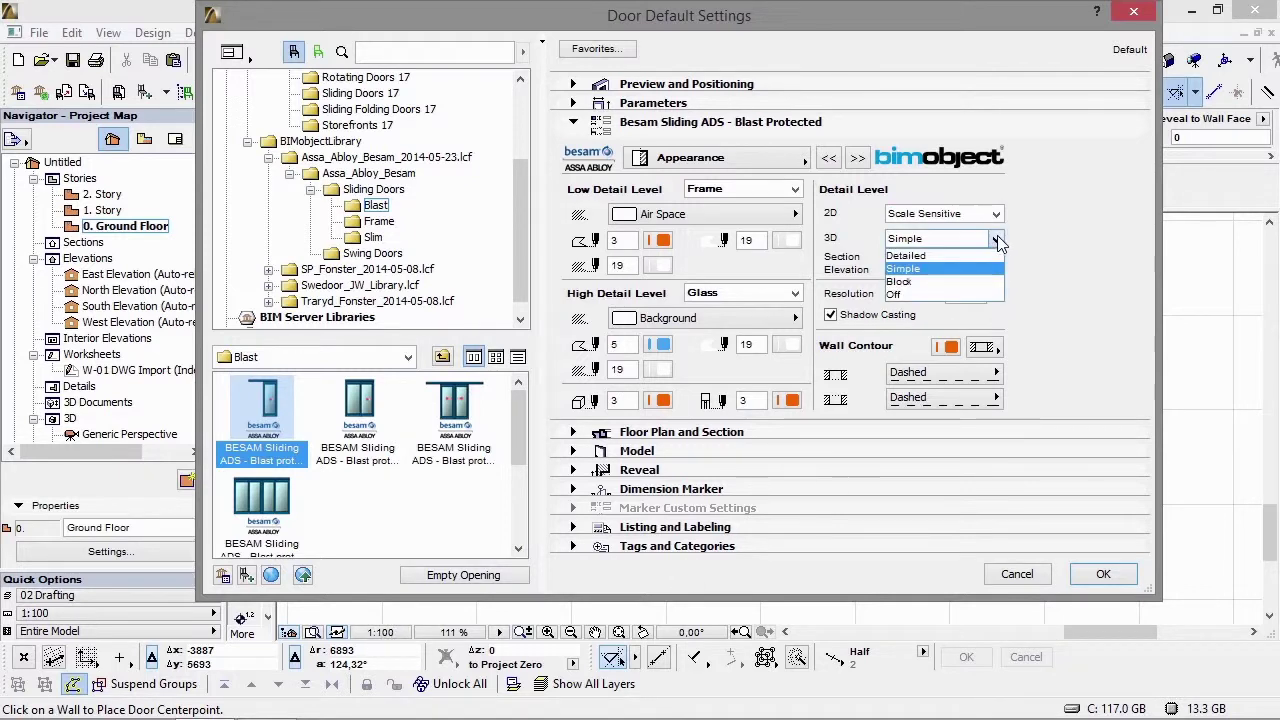
pyautogui.click(915, 269)
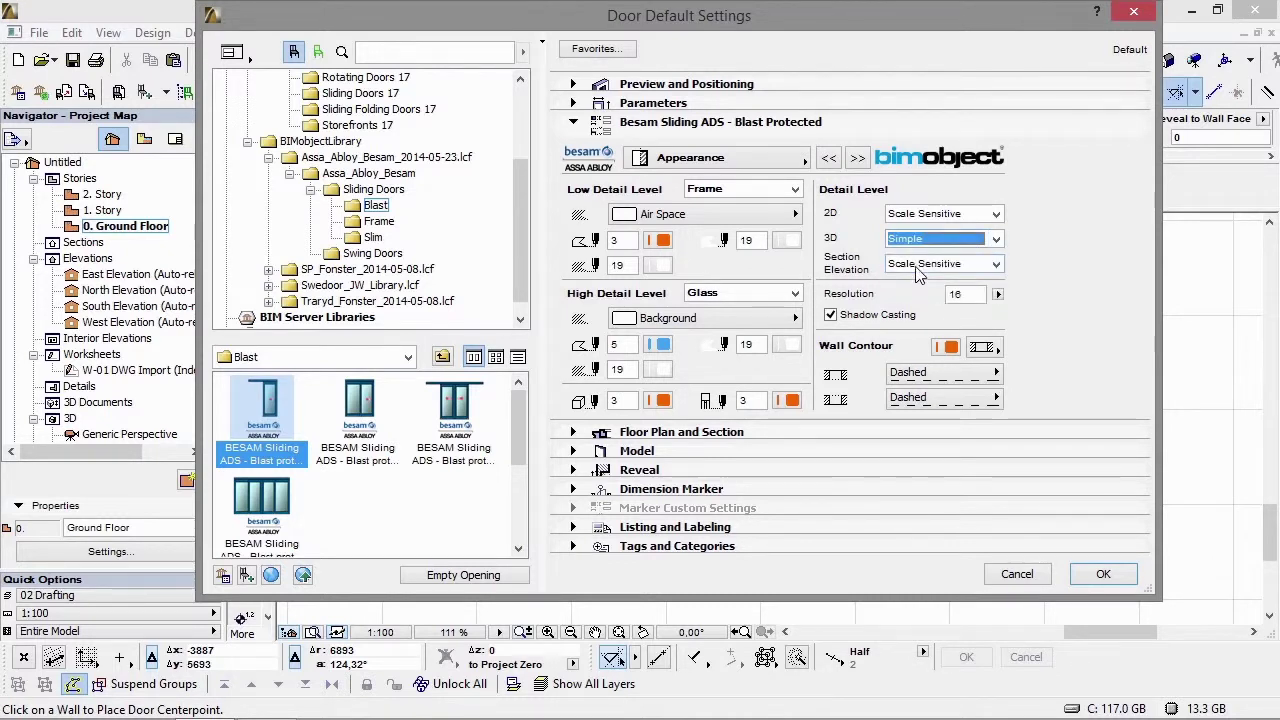
pyautogui.click(918, 265)
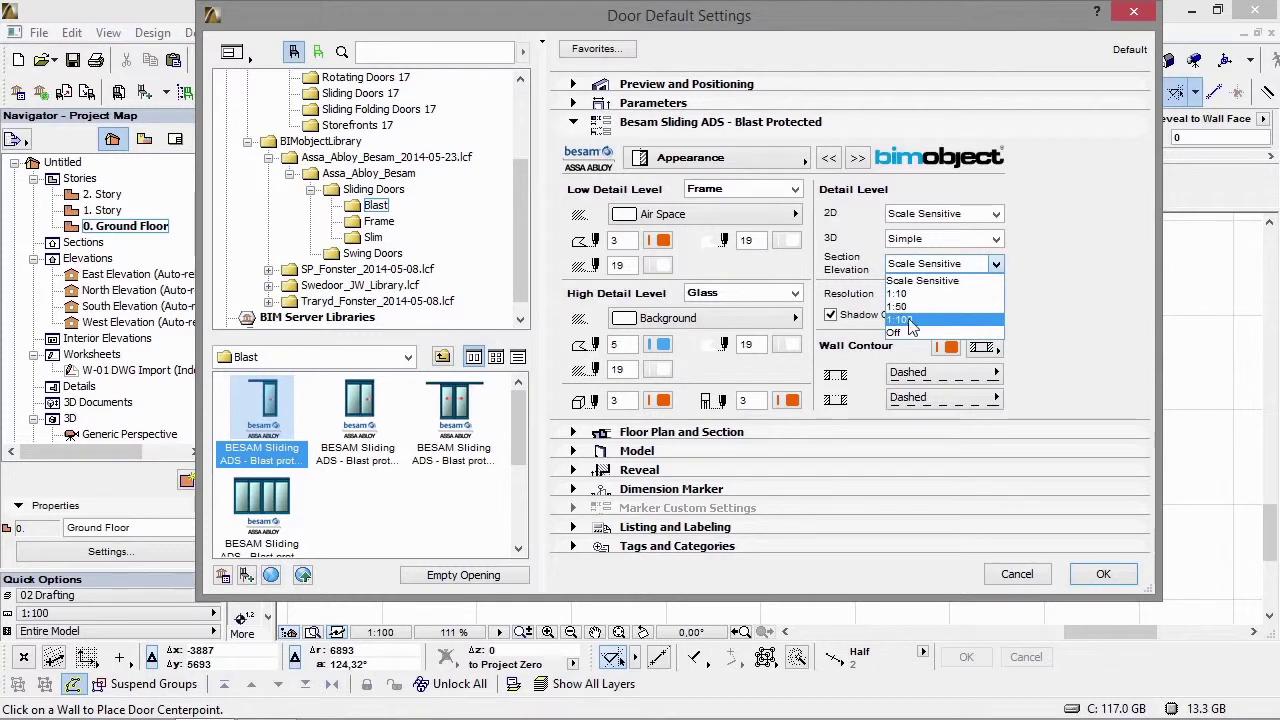
pyautogui.click(919, 282)
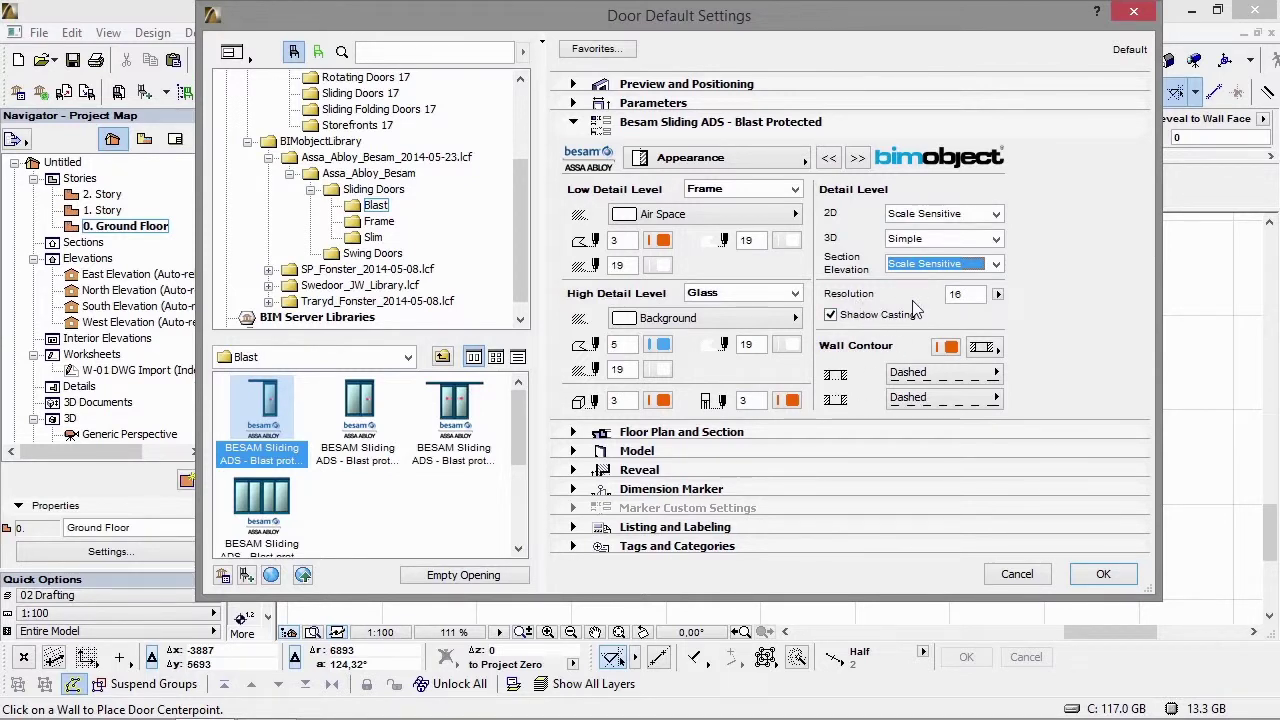
# Step: Check the wall contour's pen colours, side options and line types without changing them
pyautogui.click(949, 348)
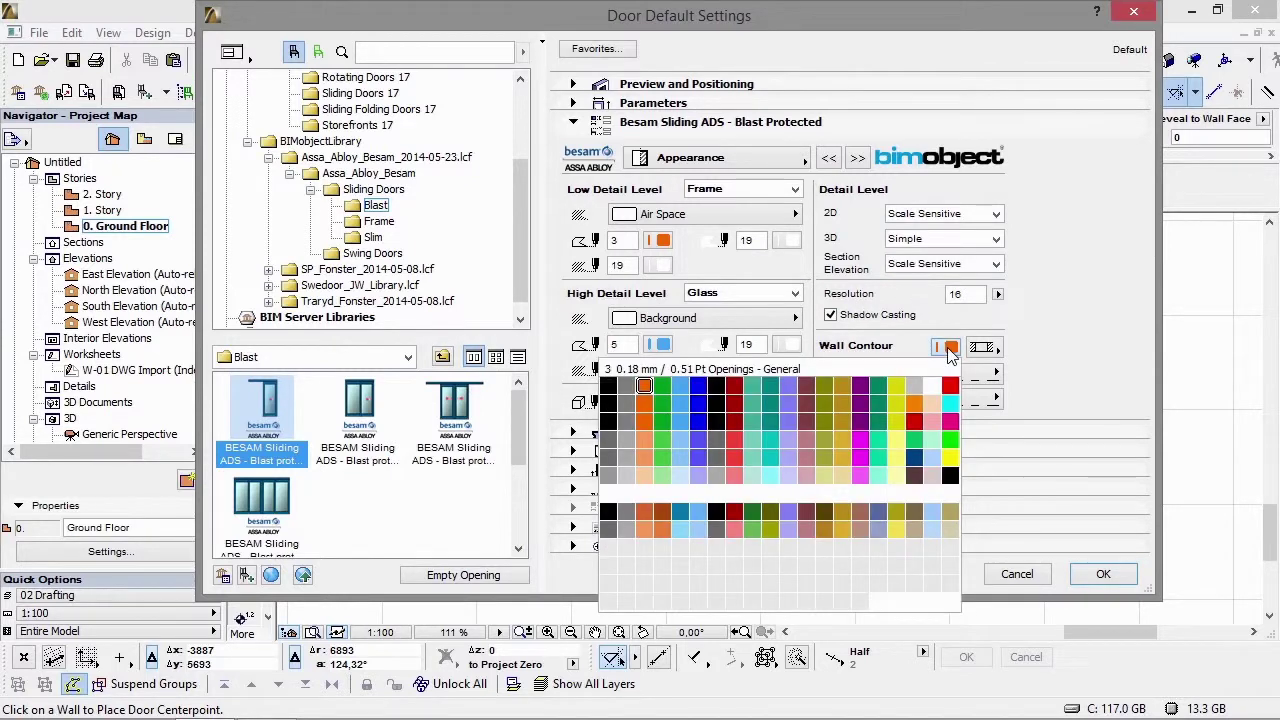
pyautogui.click(981, 347)
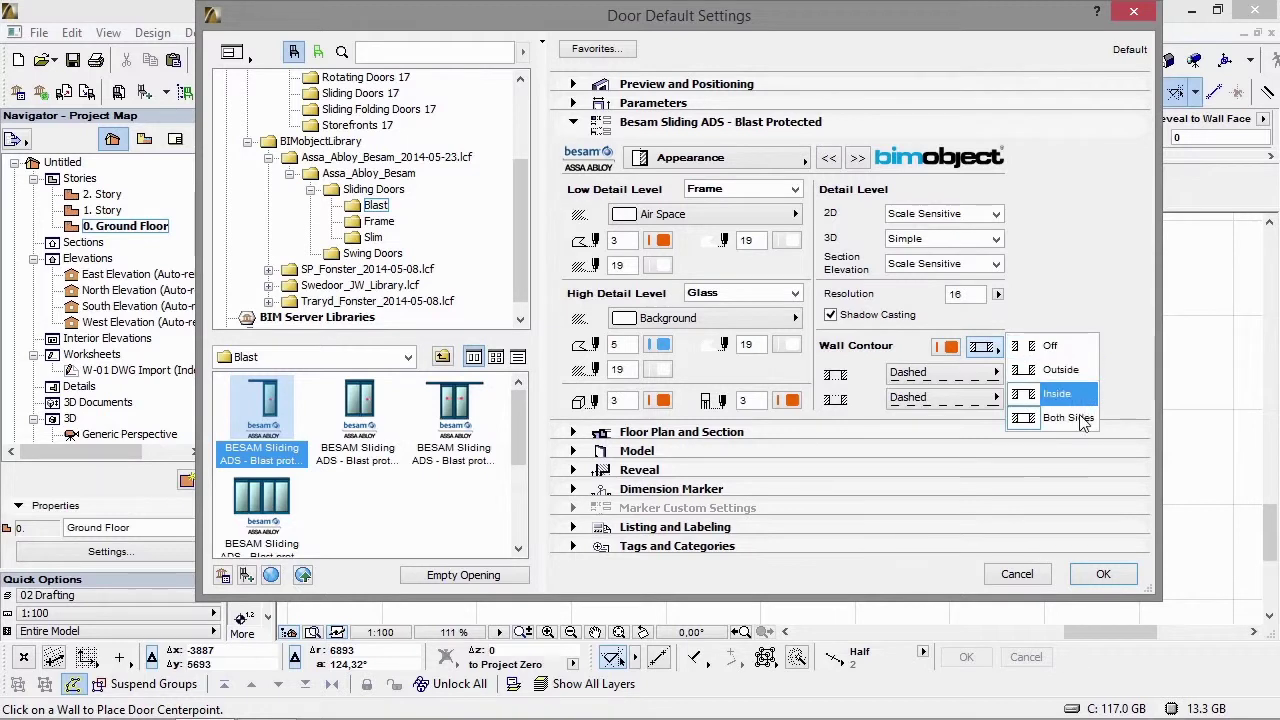
pyautogui.click(1104, 300)
pyautogui.click(930, 375)
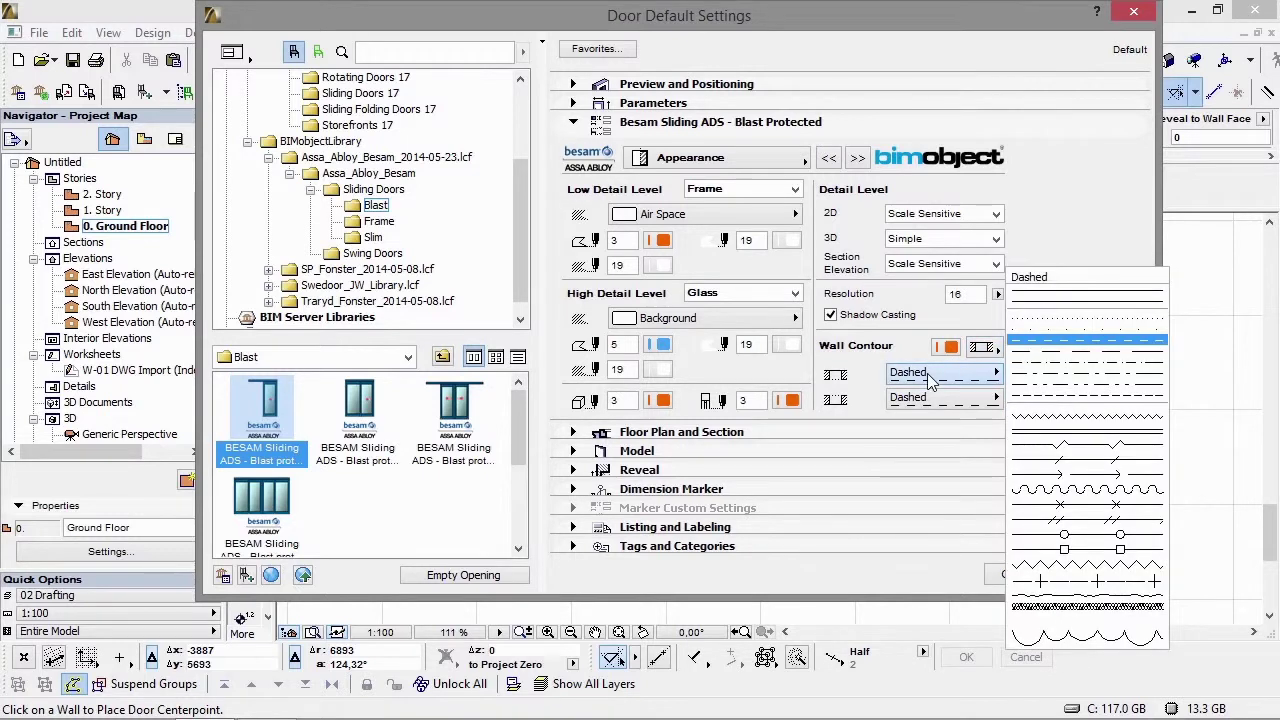
pyautogui.click(930, 377)
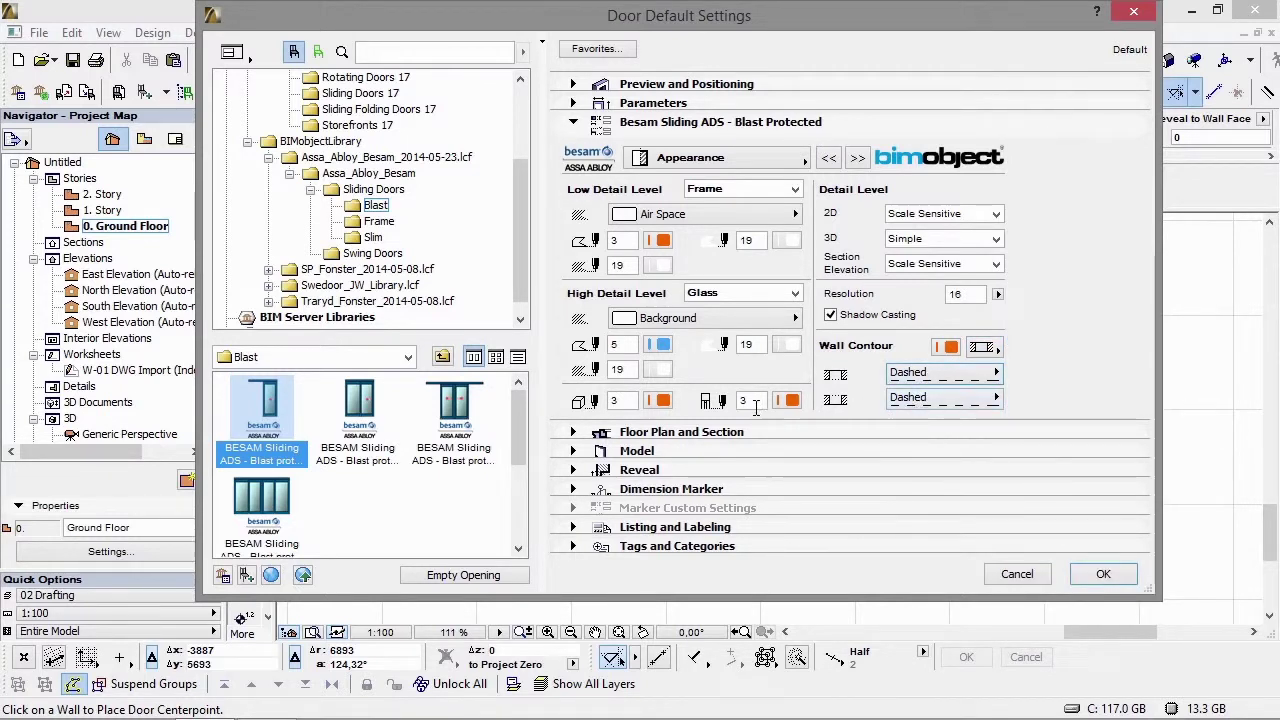
# Step: Look through the door's Opening and Wall Closure settings and go on to its Information page
pyautogui.click(857, 158)
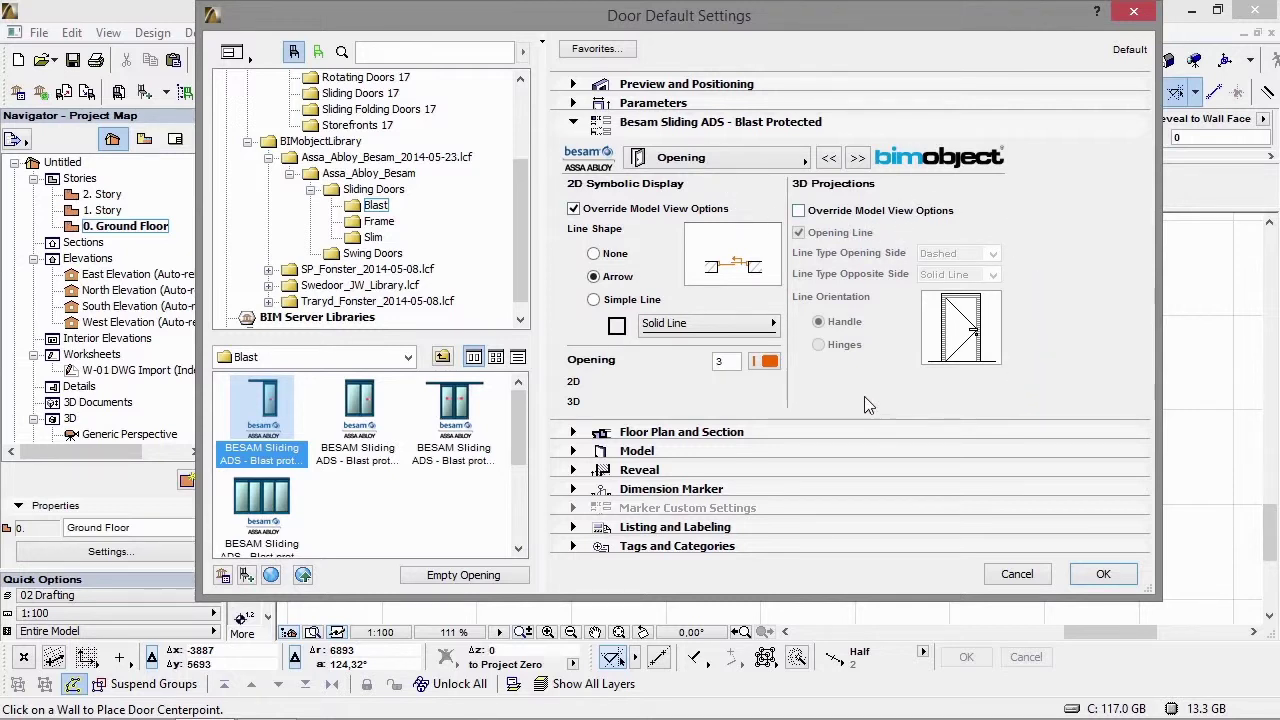
pyautogui.click(864, 158)
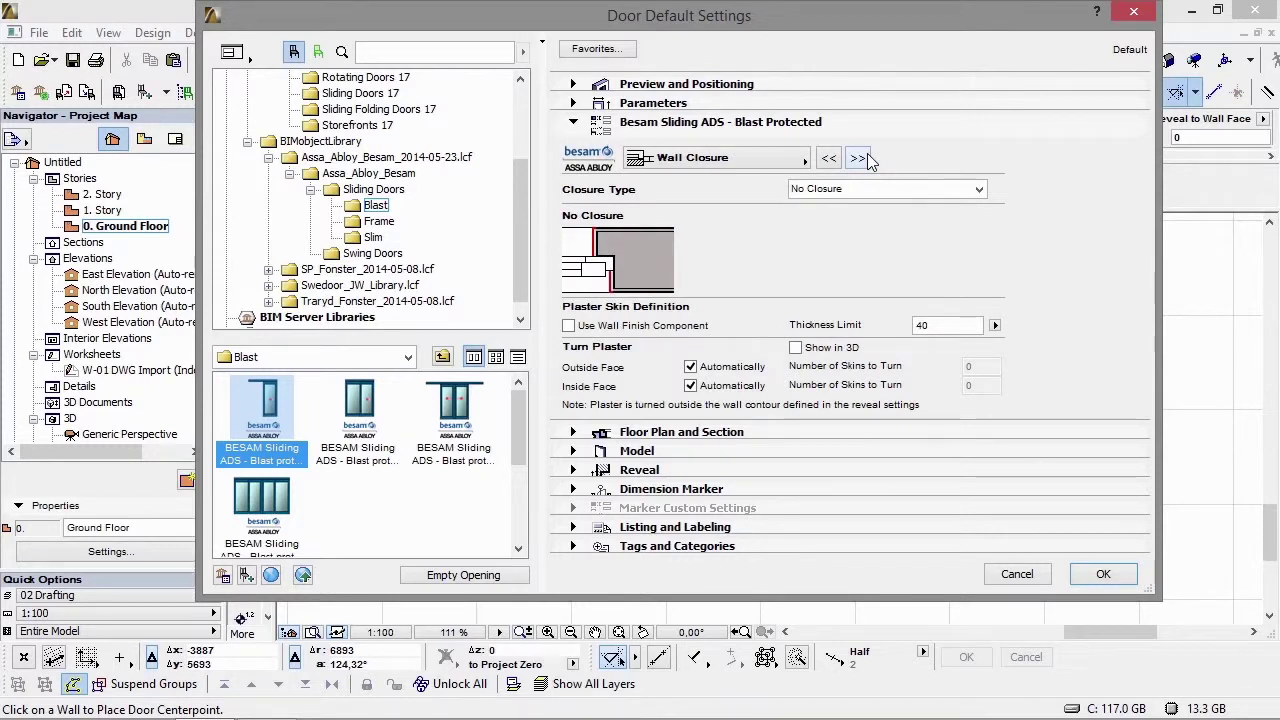
pyautogui.click(866, 157)
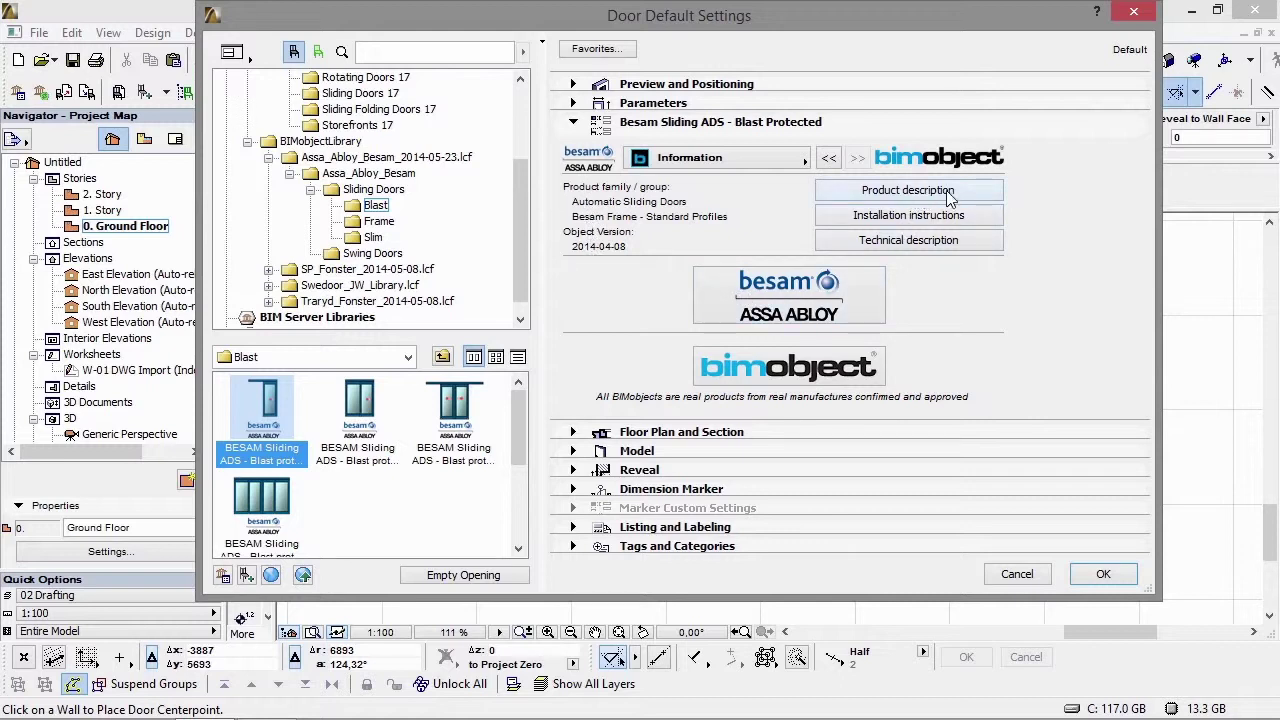
# Step: Open the door's online product description, skim the BIMobject product page and close the browser
pyautogui.click(908, 190)
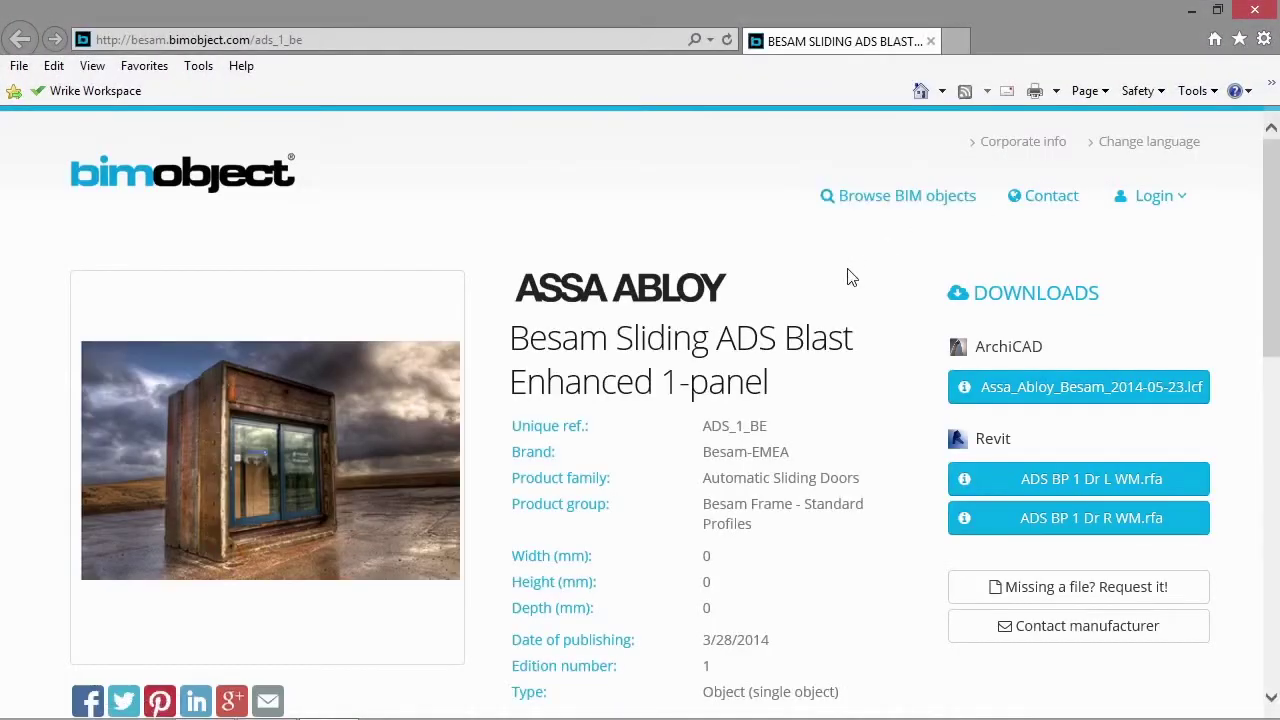
pyautogui.scroll(-2, 848, 276)
pyautogui.scroll(-3, 848, 276)
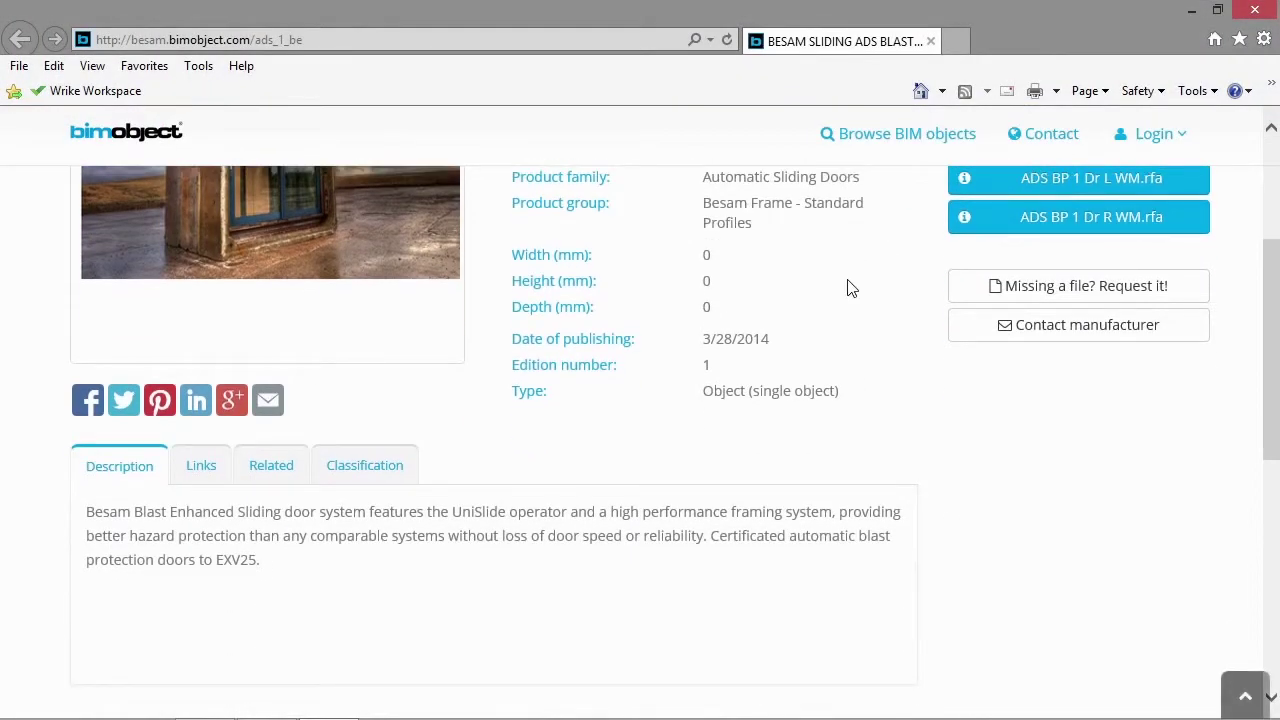
pyautogui.scroll(3, 848, 288)
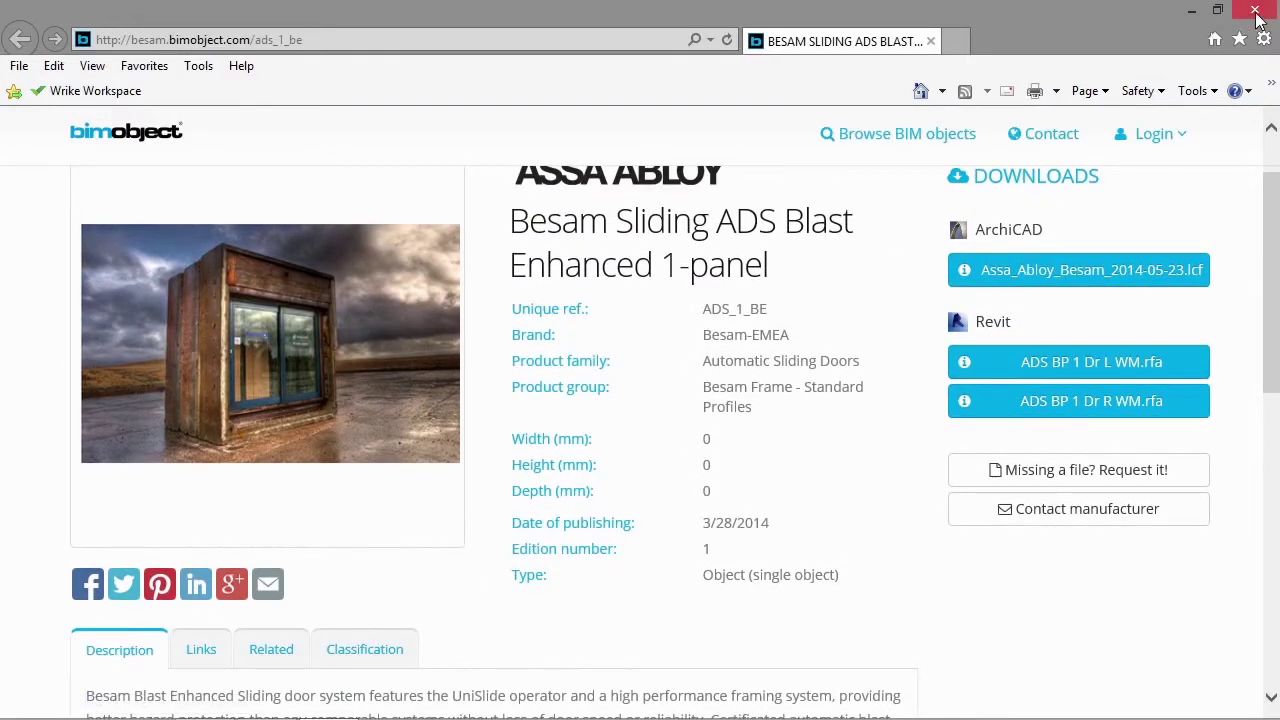
pyautogui.click(1256, 12)
# Step: View the web pages for the door's installation instructions and technical description, closing the browser after each
pyautogui.click(975, 218)
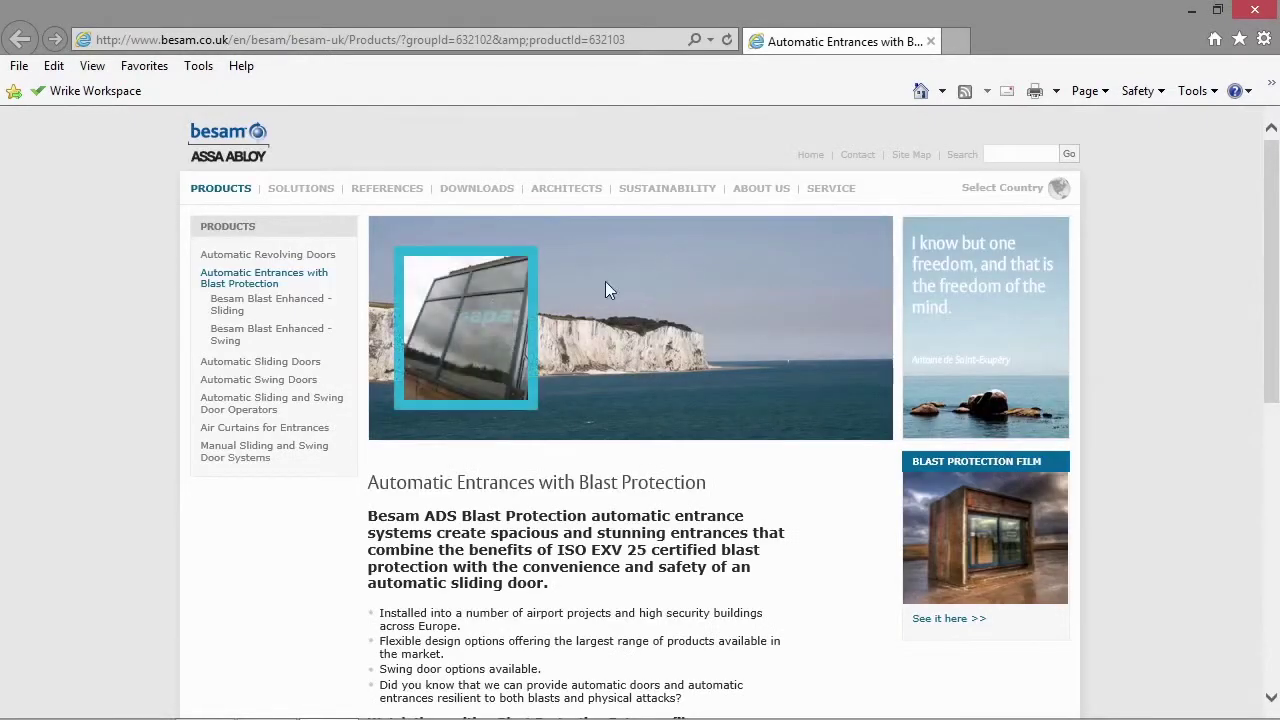
pyautogui.scroll(-4, 601, 287)
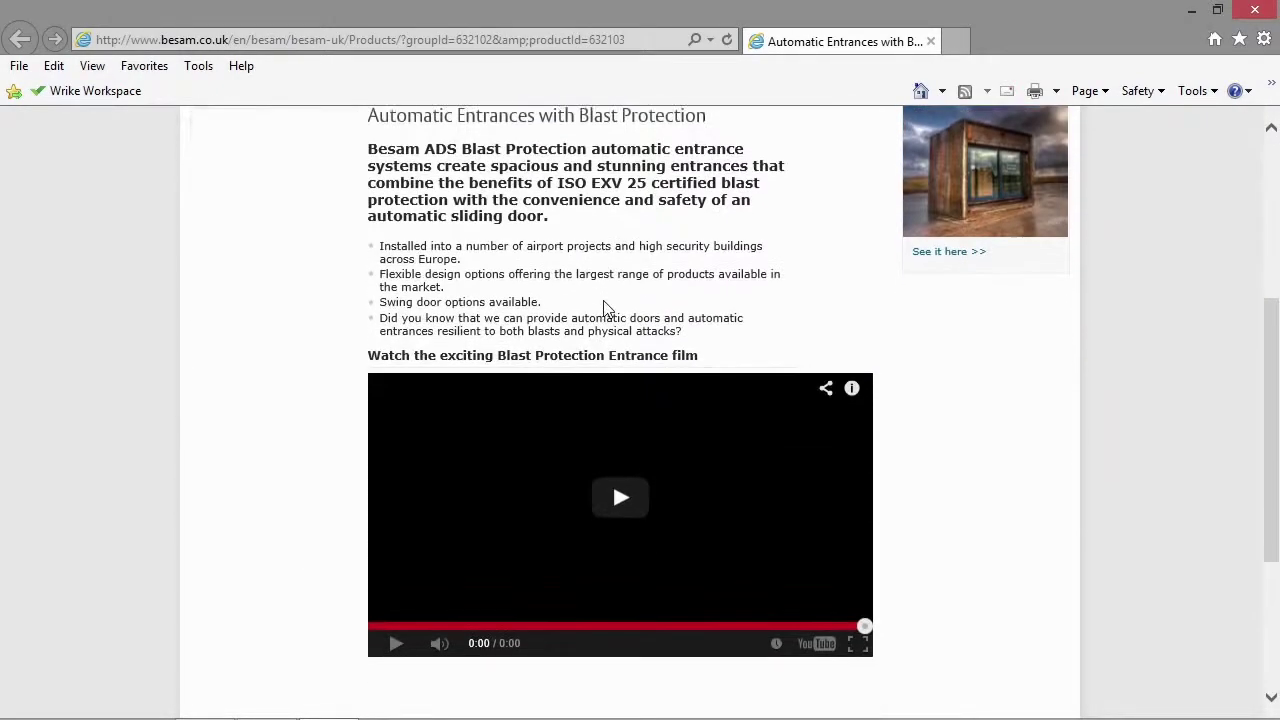
pyautogui.click(1250, 10)
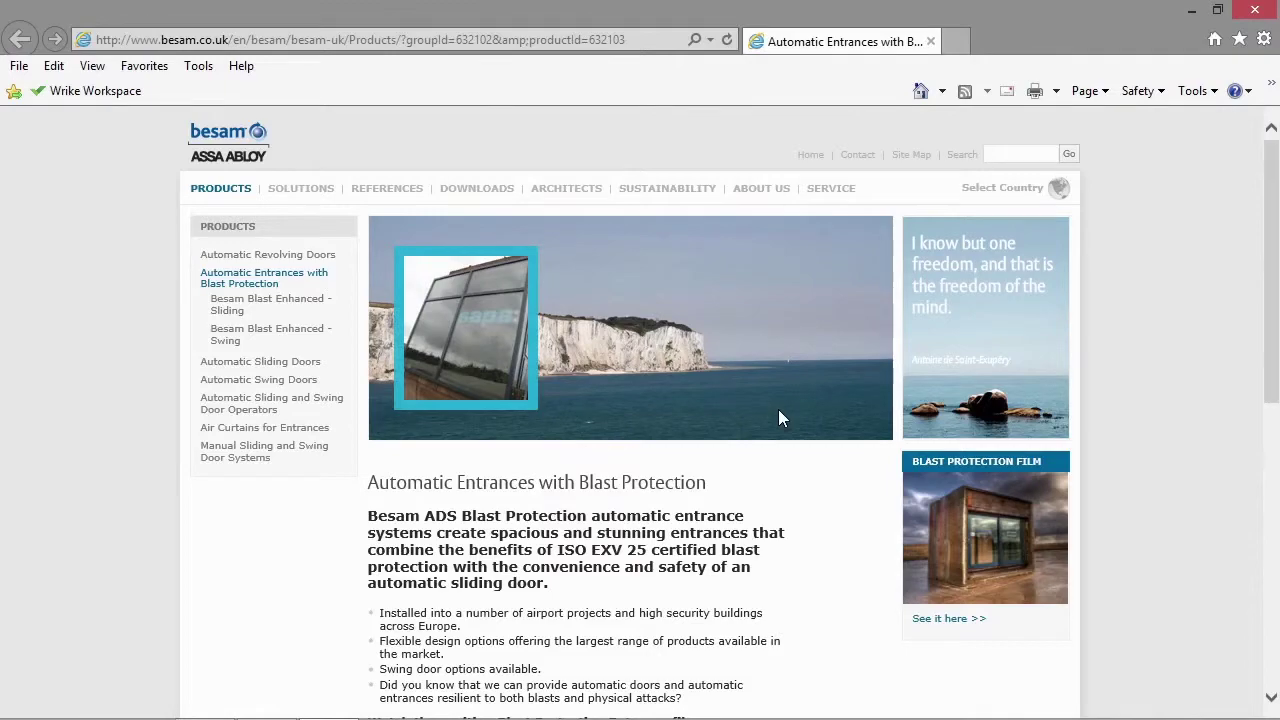
pyautogui.scroll(-3, 780, 420)
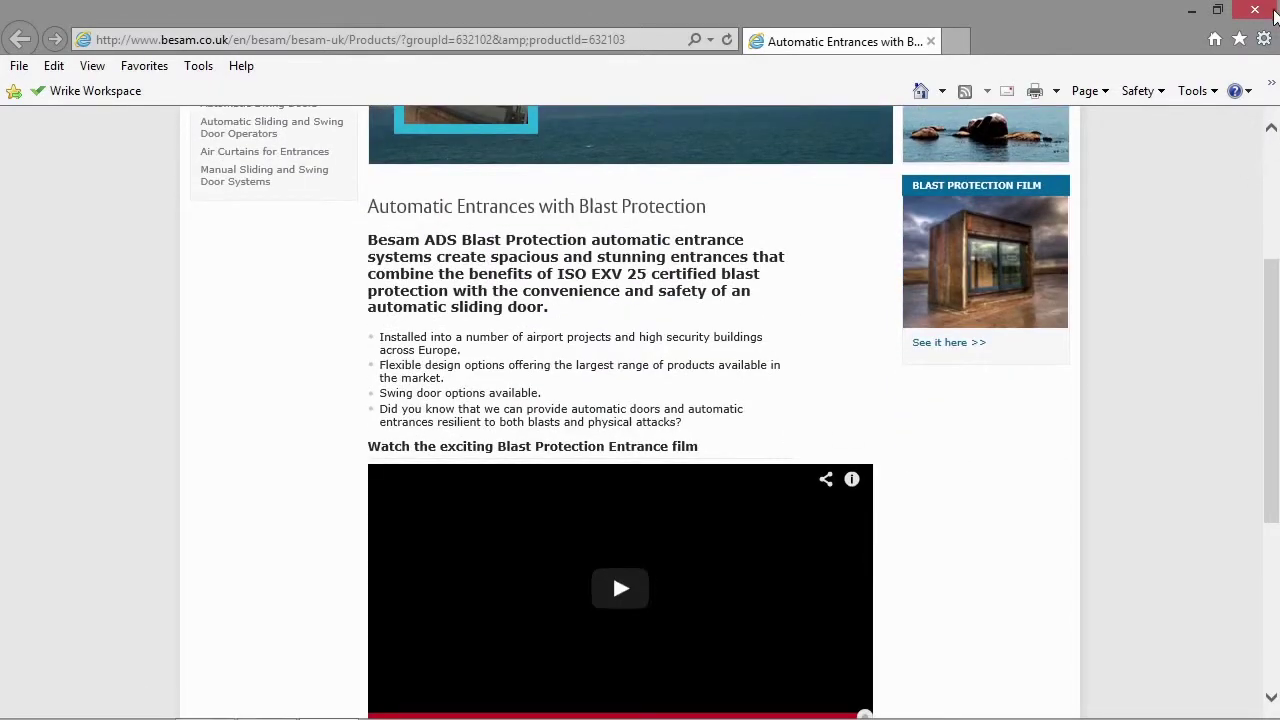
pyautogui.click(1274, 12)
# Step: Visit the Besam manufacturer website and the BIMobject website from the door's Information page, closing each browser window
pyautogui.click(818, 300)
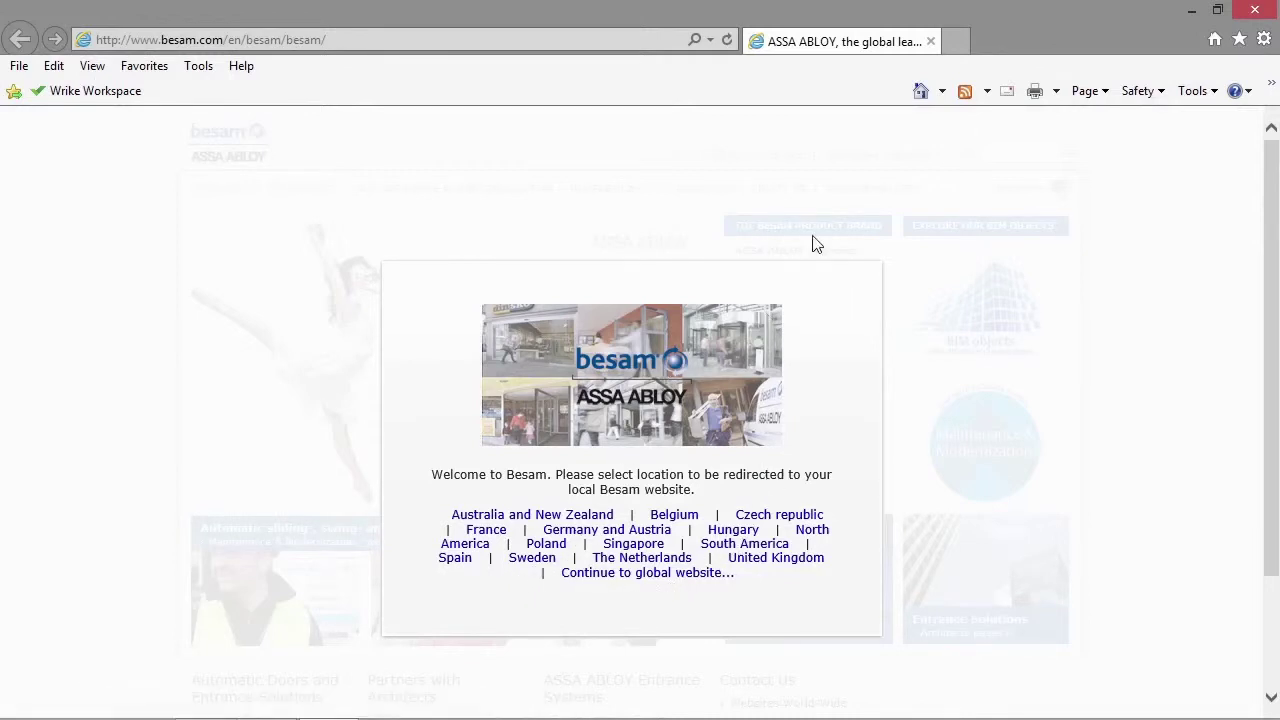
pyautogui.click(1252, 12)
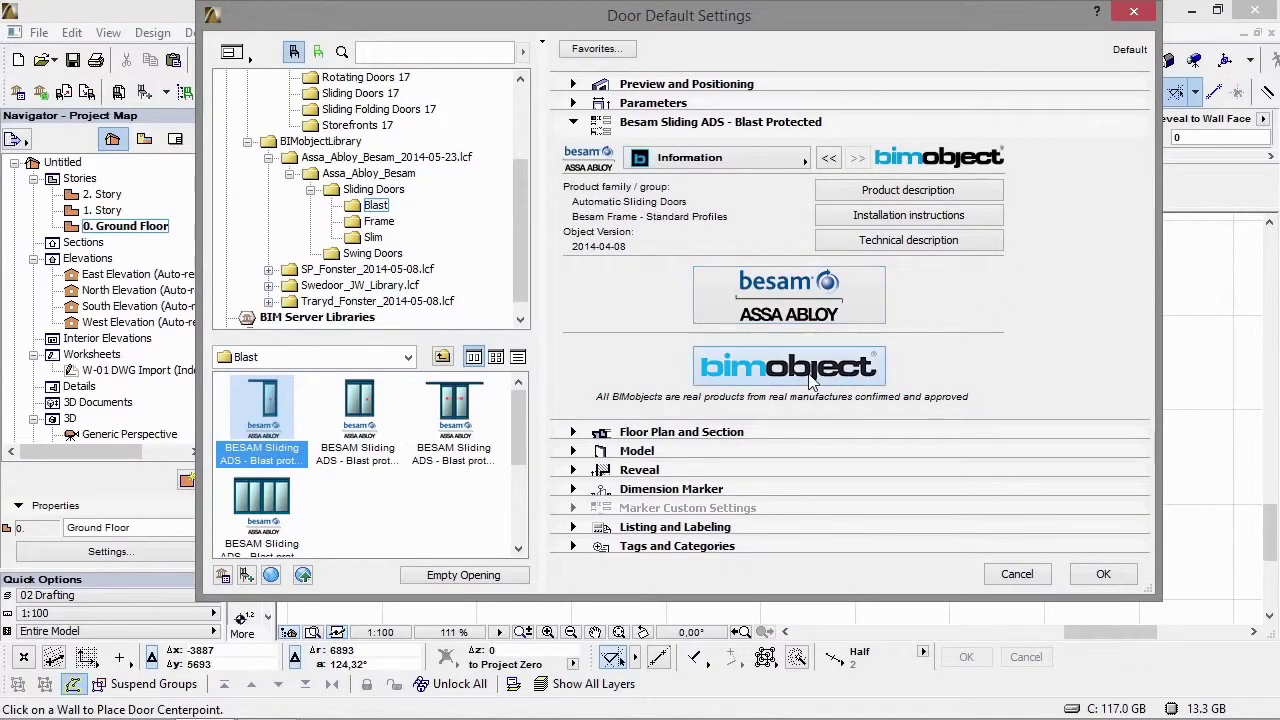
pyautogui.click(838, 378)
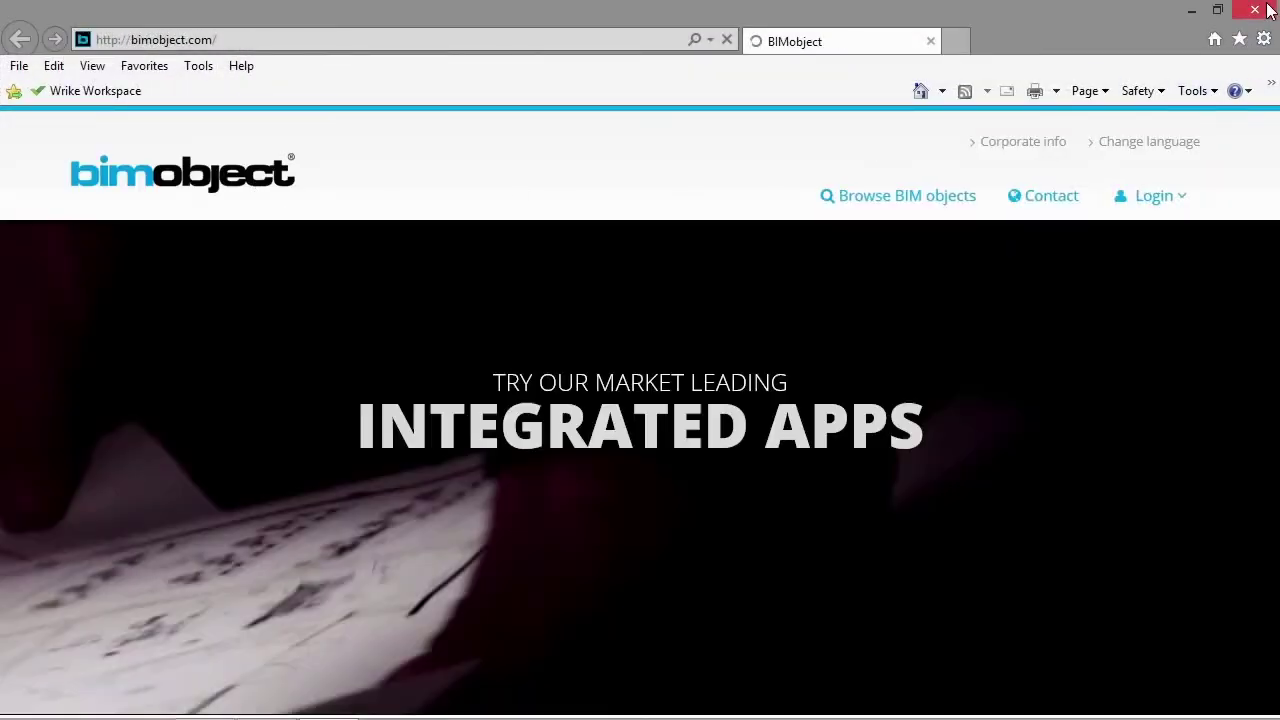
pyautogui.click(1256, 10)
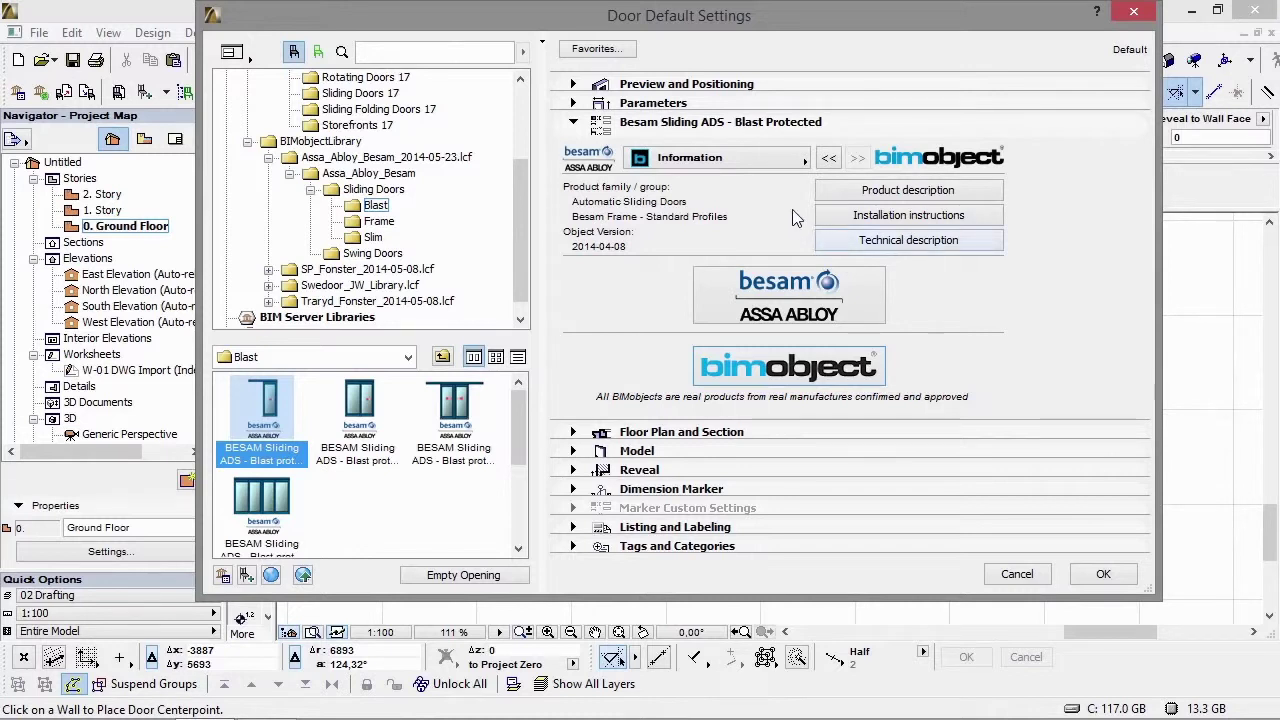
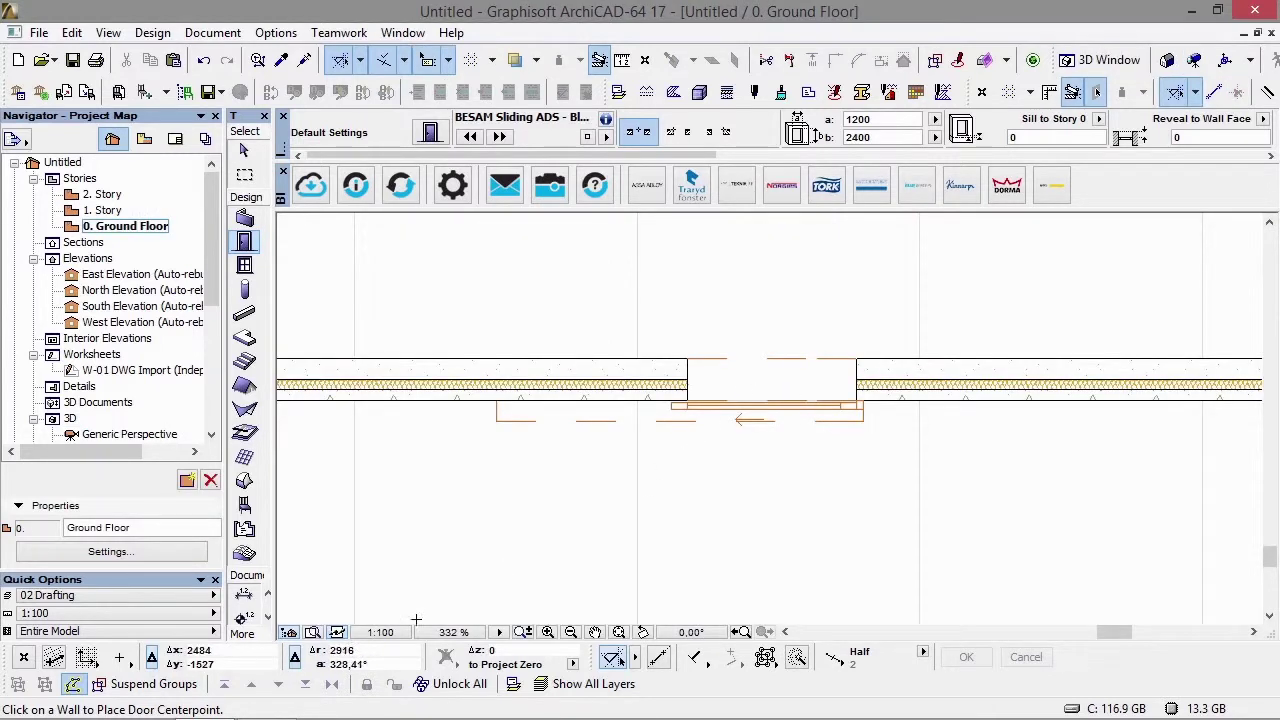
# Step: Change the floor plan scale to 1:50 and on to 1:20 to compare the placed door's scale-sensitive 2D detail
pyautogui.click(400, 635)
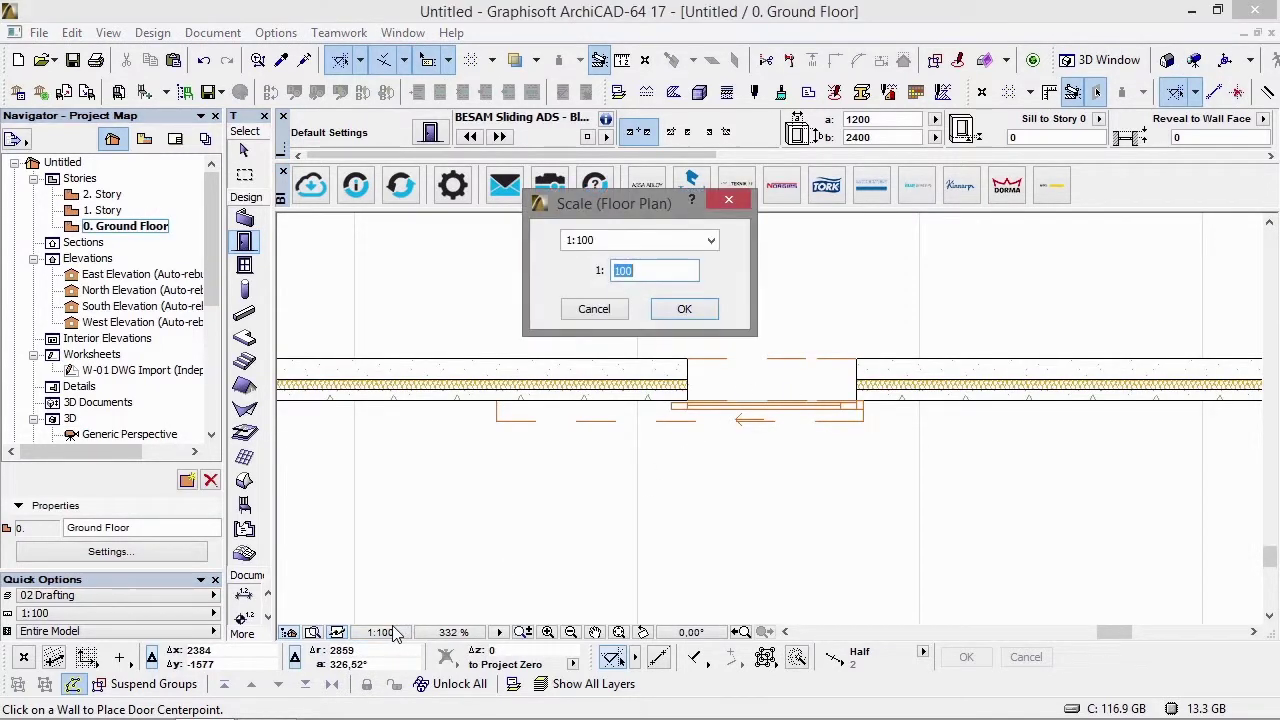
pyautogui.press('Return')
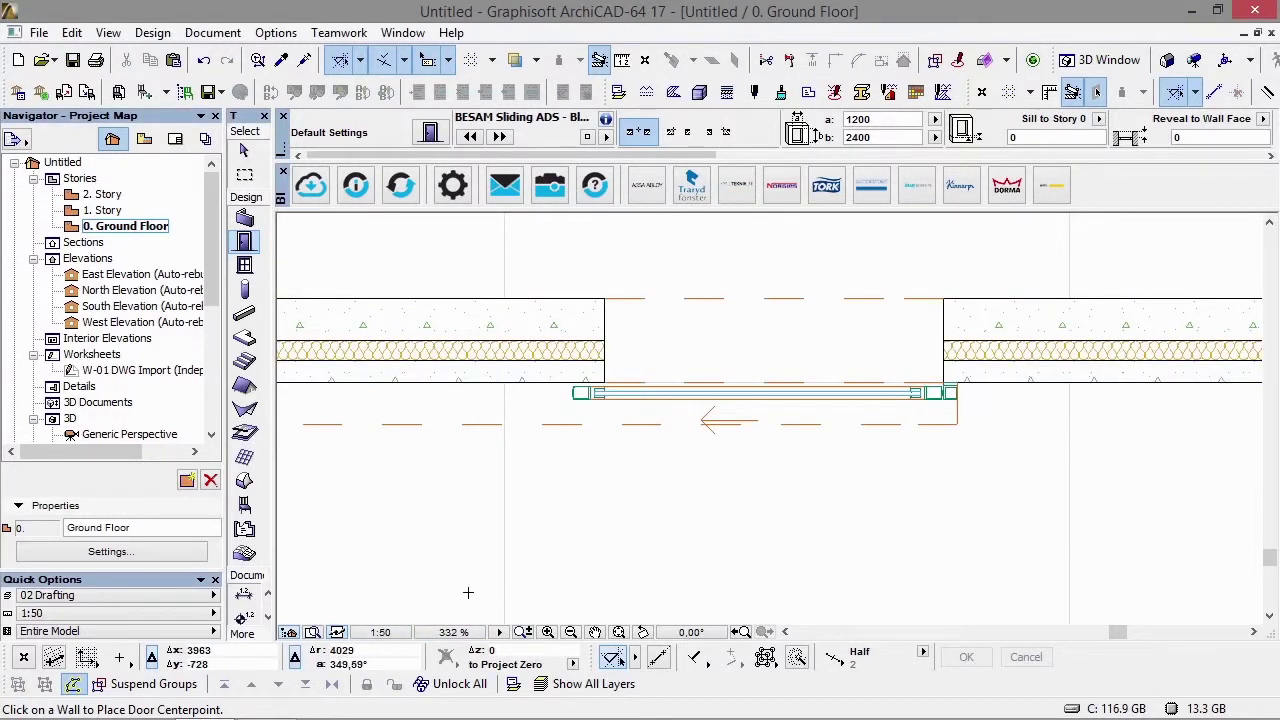
pyautogui.click(388, 634)
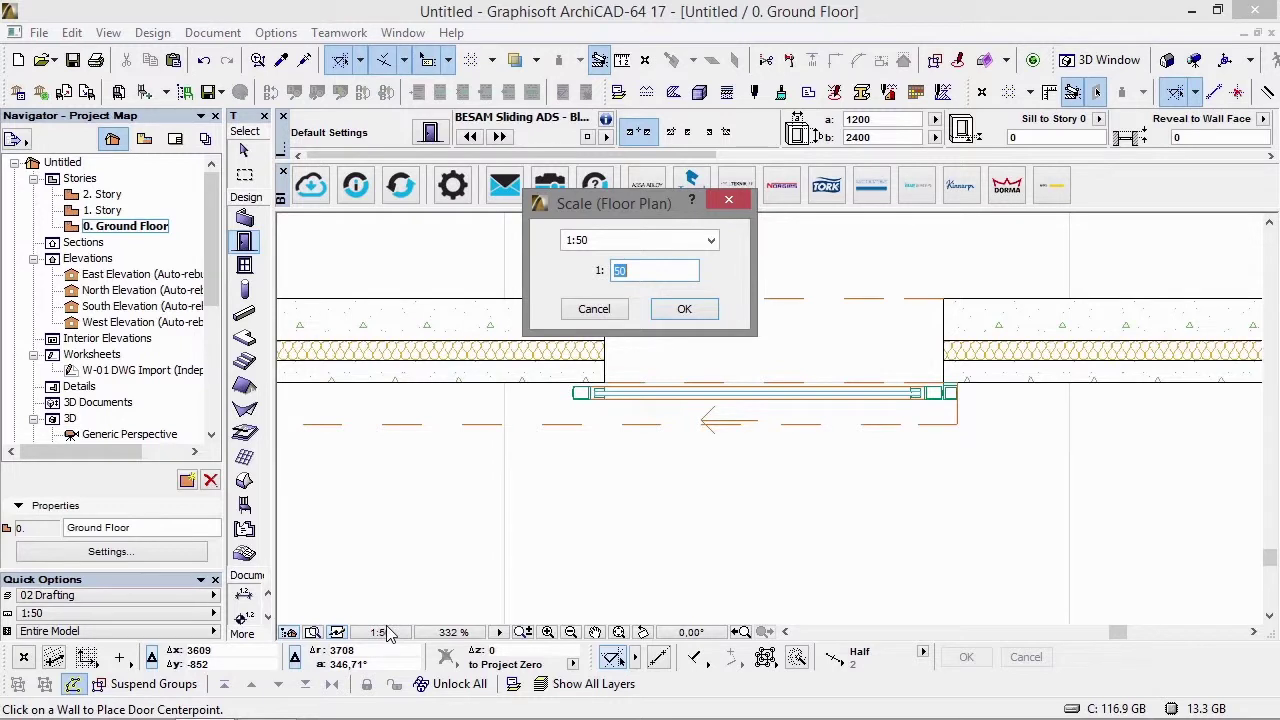
pyautogui.press('Return')
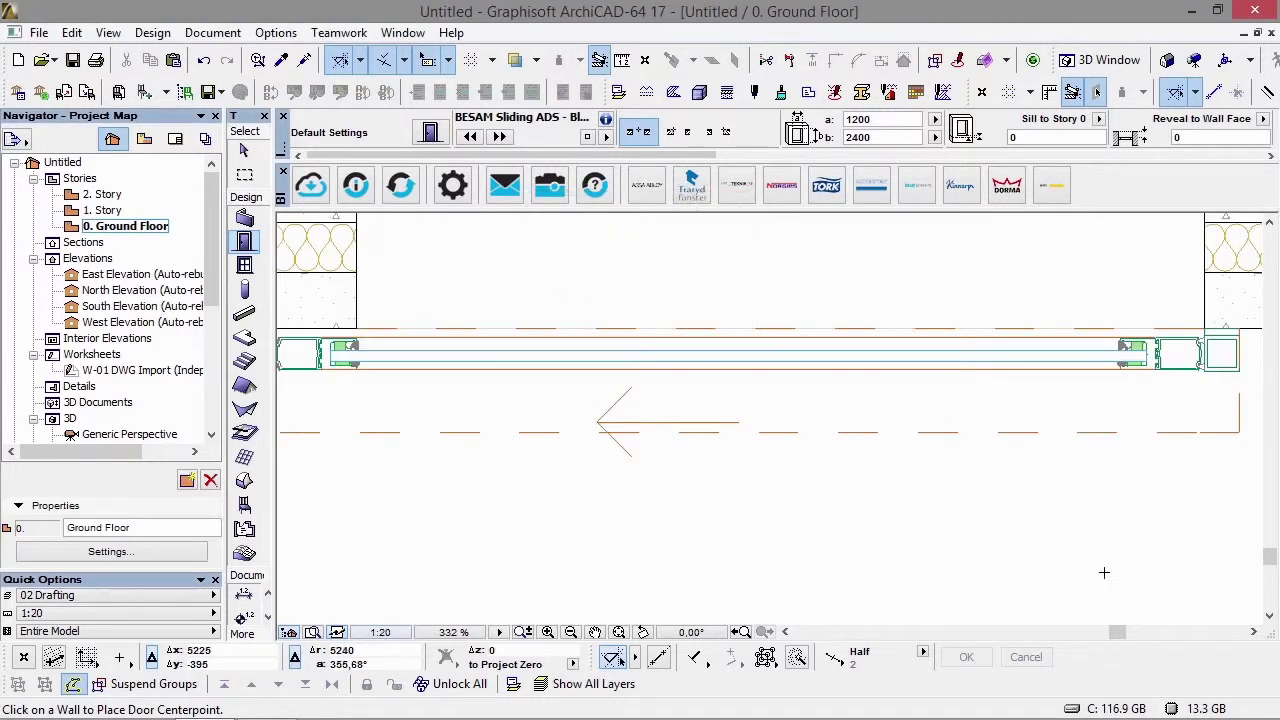
# Step: Select the placed door in the floor plan and stretch its 2D opening length in the arrow direction to show the leaf partly open
pyautogui.scroll(-4, 958, 376)
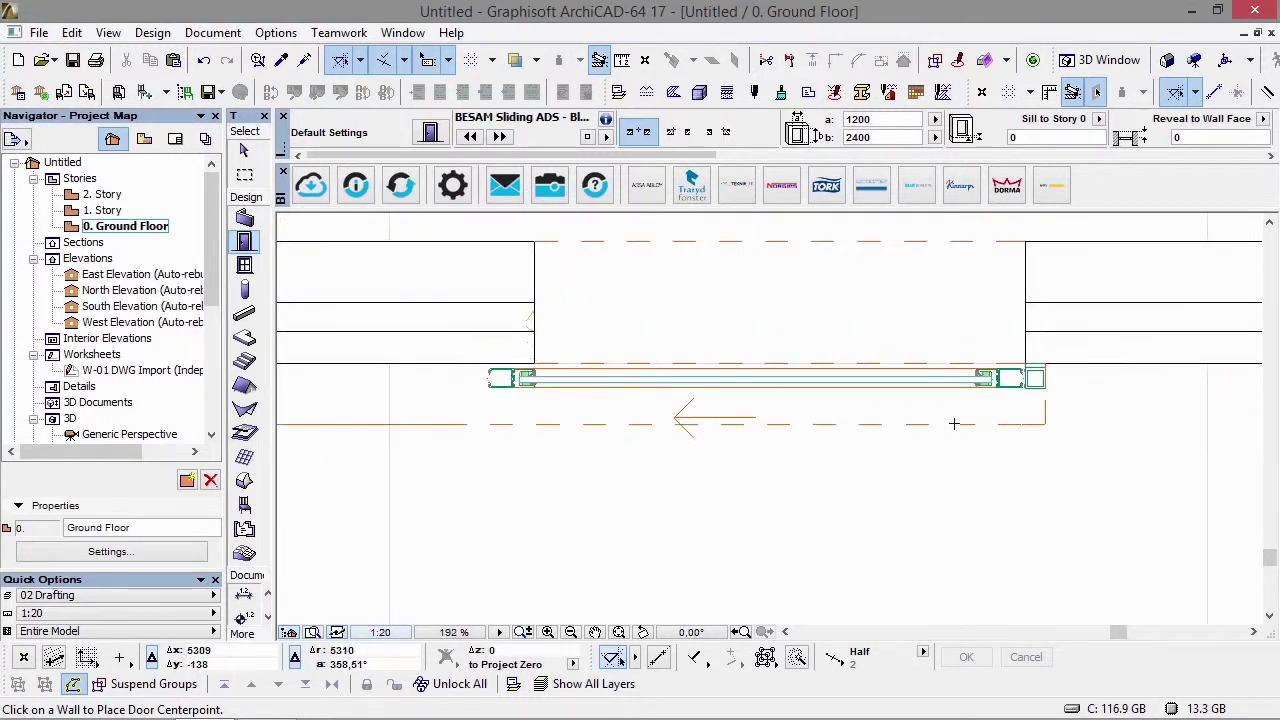
pyautogui.click(1050, 374)
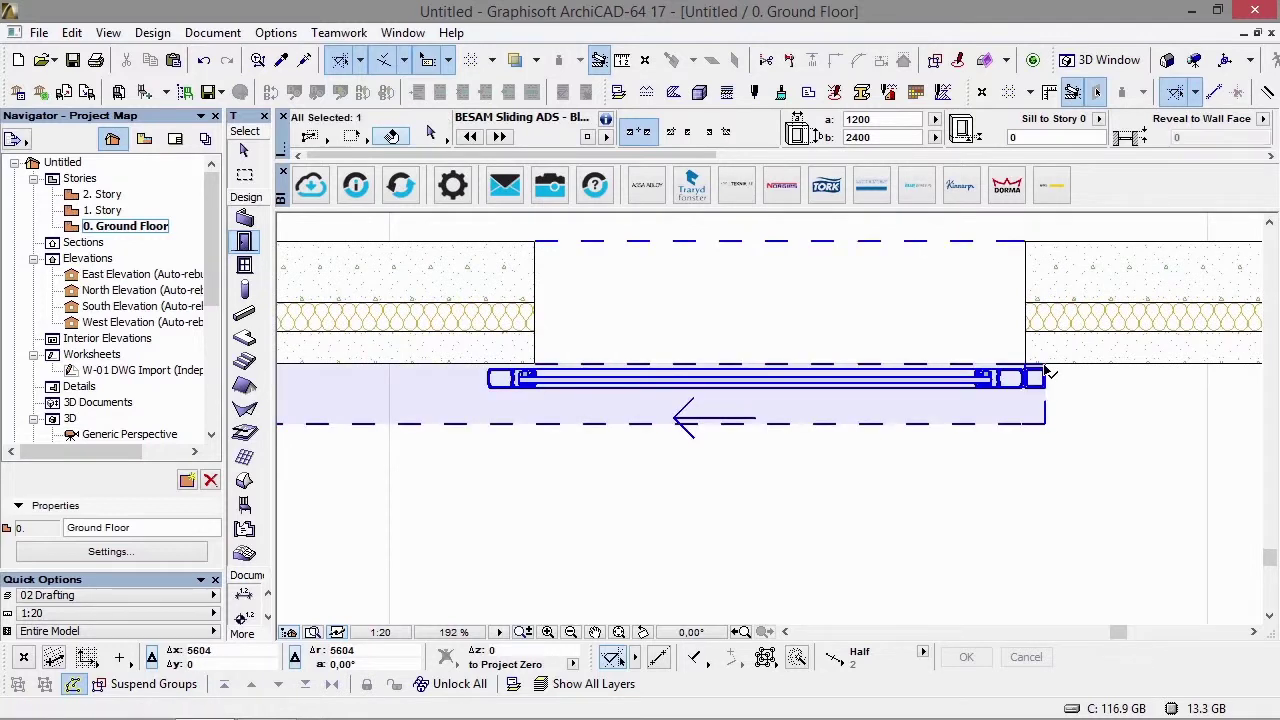
pyautogui.scroll(-2, 892, 496)
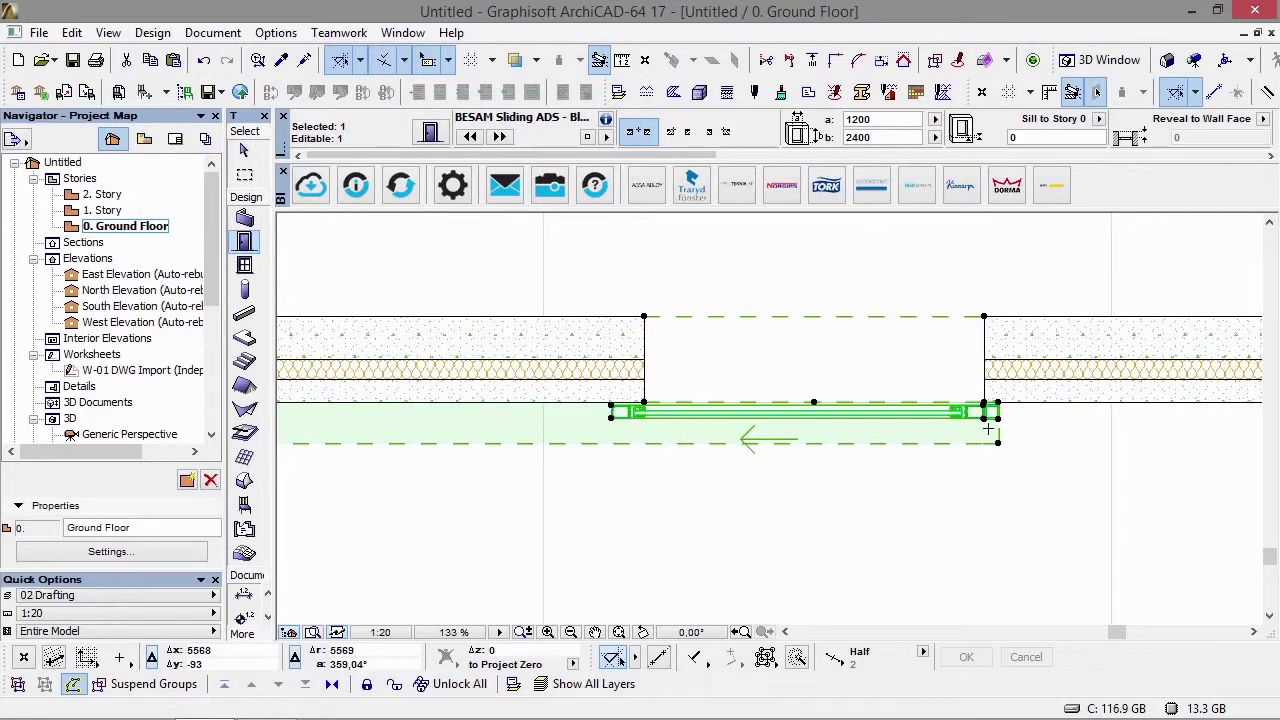
pyautogui.scroll(10, 988, 428)
pyautogui.scroll(1, 993, 378)
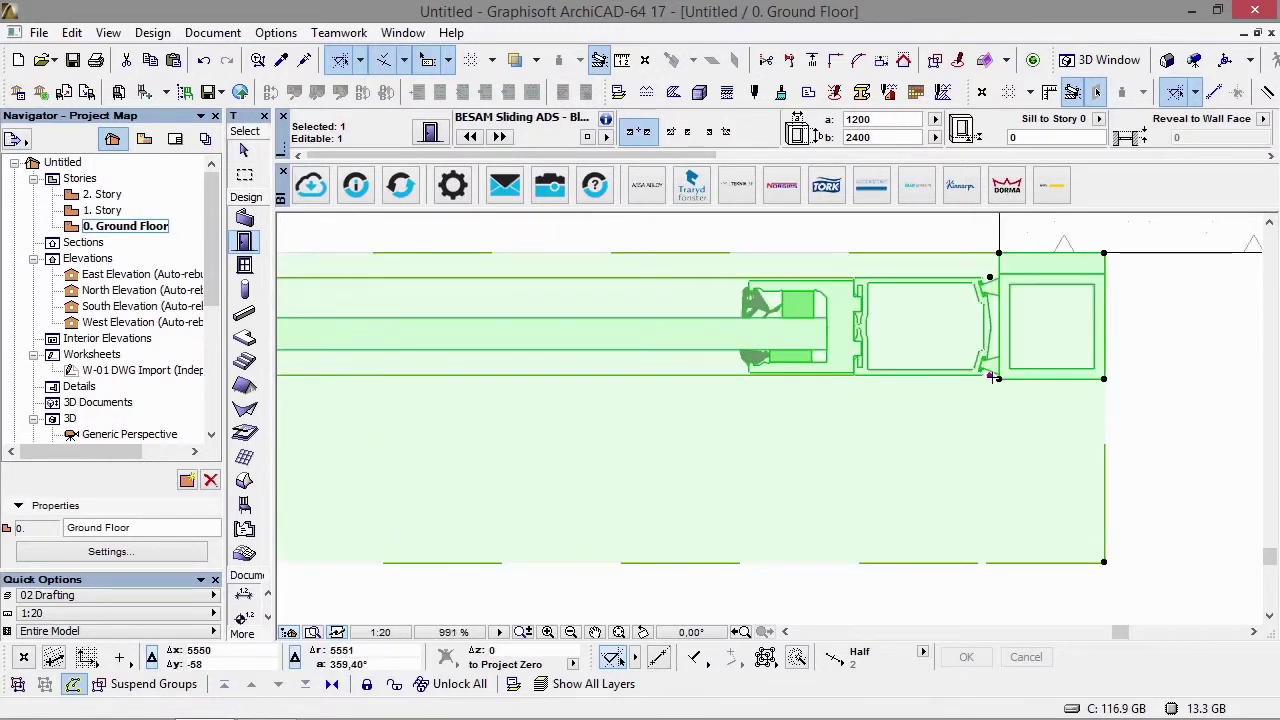
pyautogui.click(992, 376)
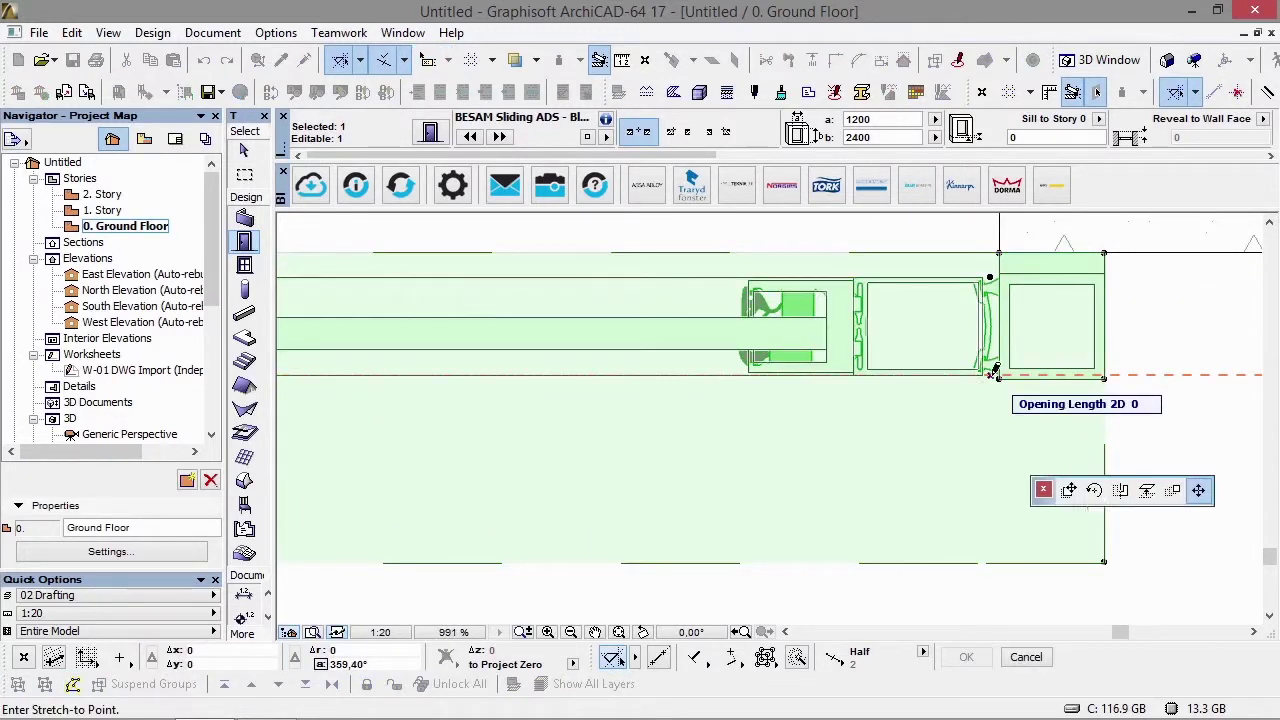
pyautogui.scroll(-7, 988, 376)
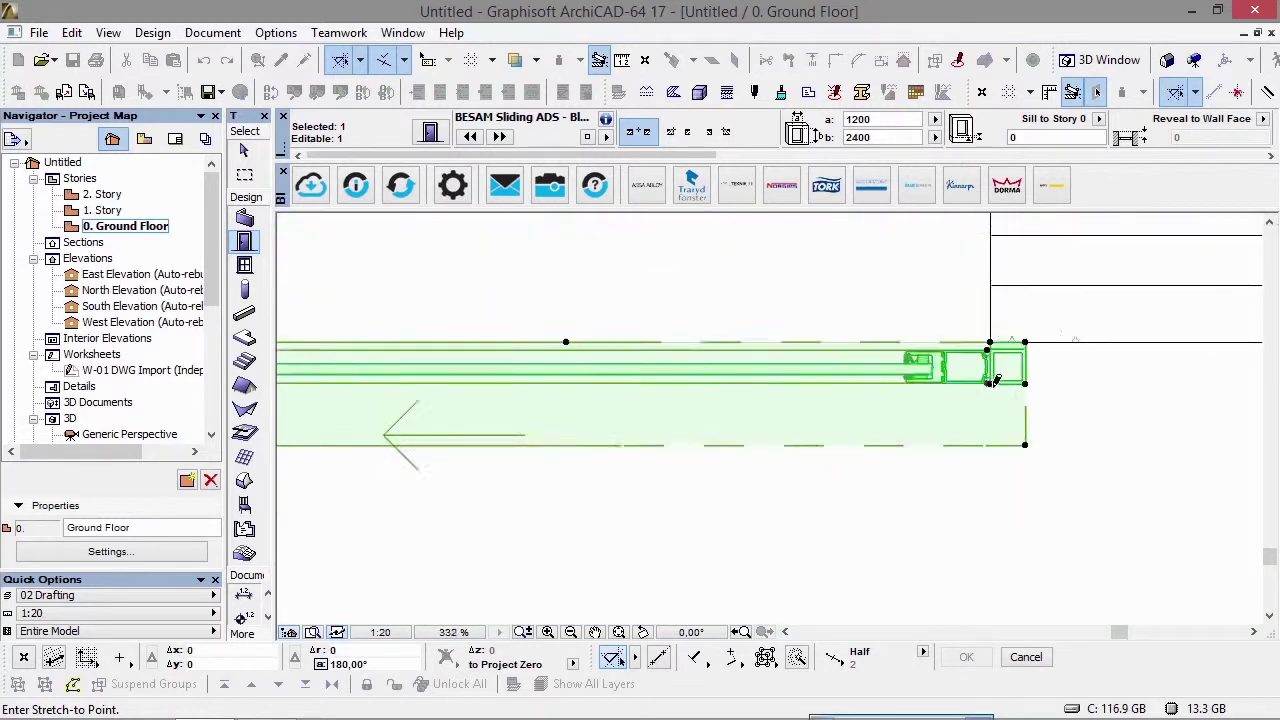
pyautogui.scroll(-5, 890, 407)
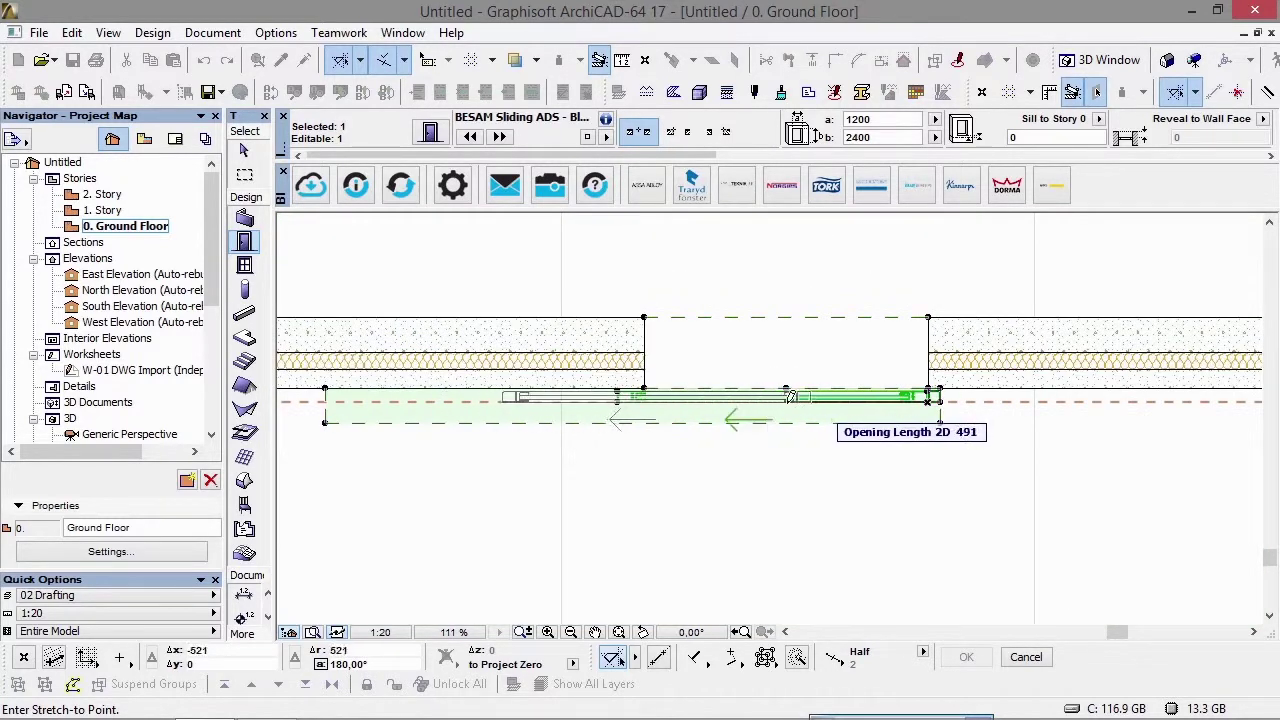
pyautogui.click(718, 400)
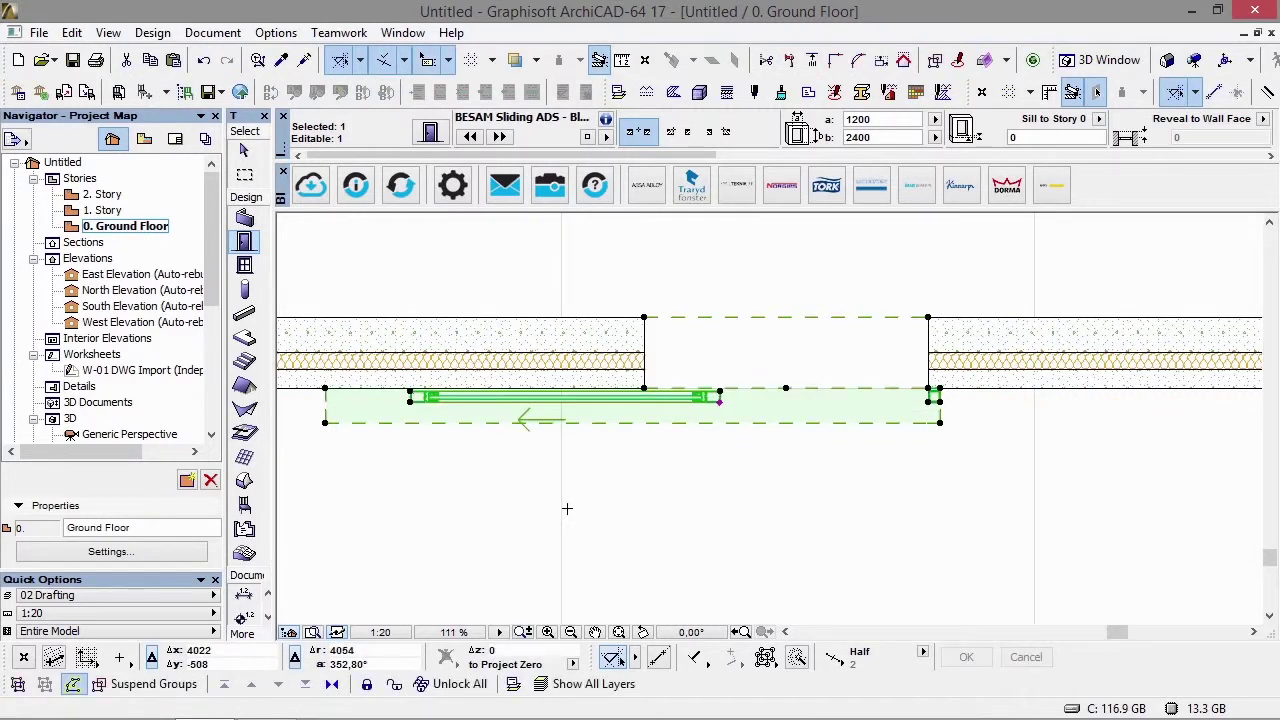
# Step: Slide the door leaf open in 3D by stretching its 3D opening length, and view the door from below
pyautogui.press('F3')
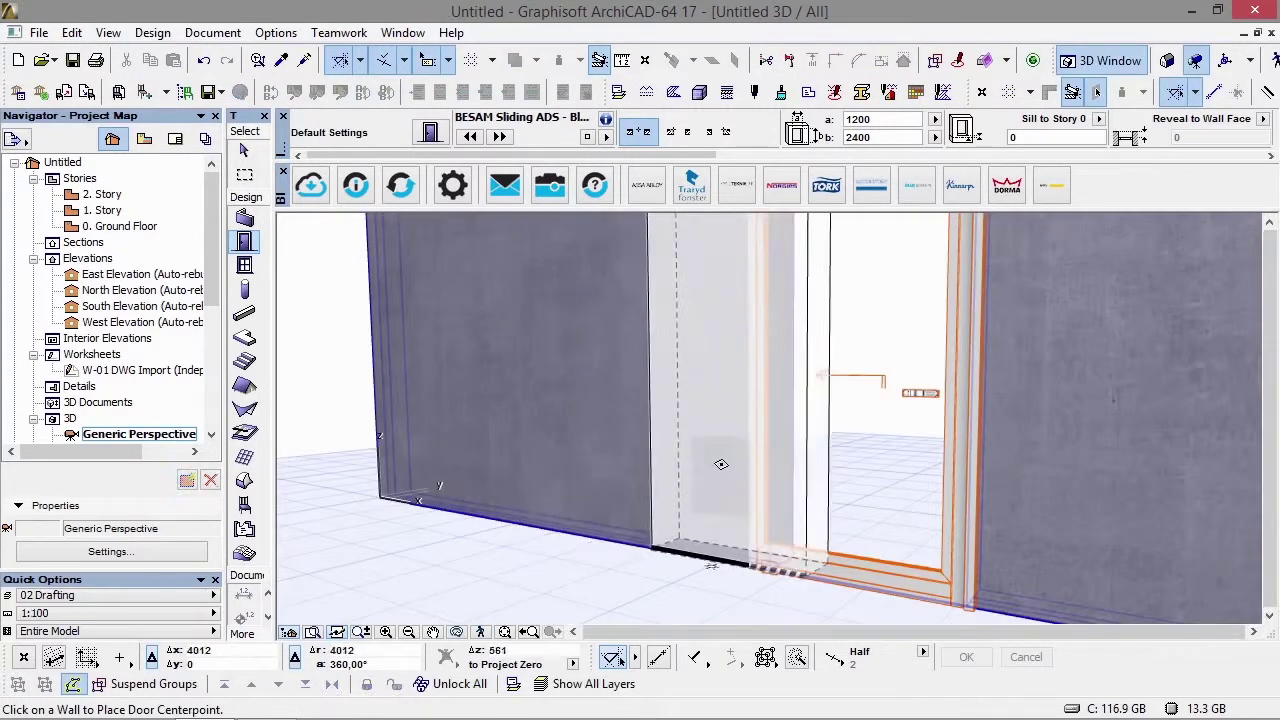
pyautogui.scroll(3, 708, 388)
pyautogui.keyDown('shift'); pyautogui.click(968, 395); pyautogui.keyUp('shift')
pyautogui.click(968, 393)
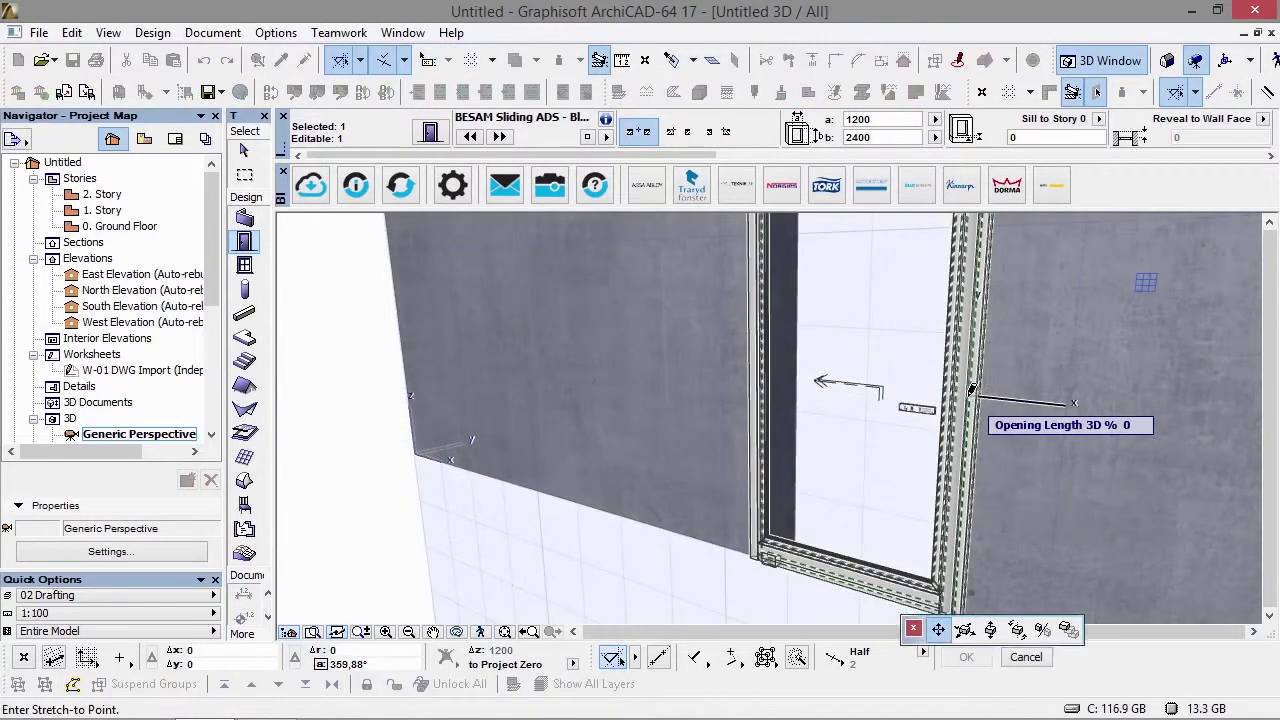
pyautogui.click(640, 470)
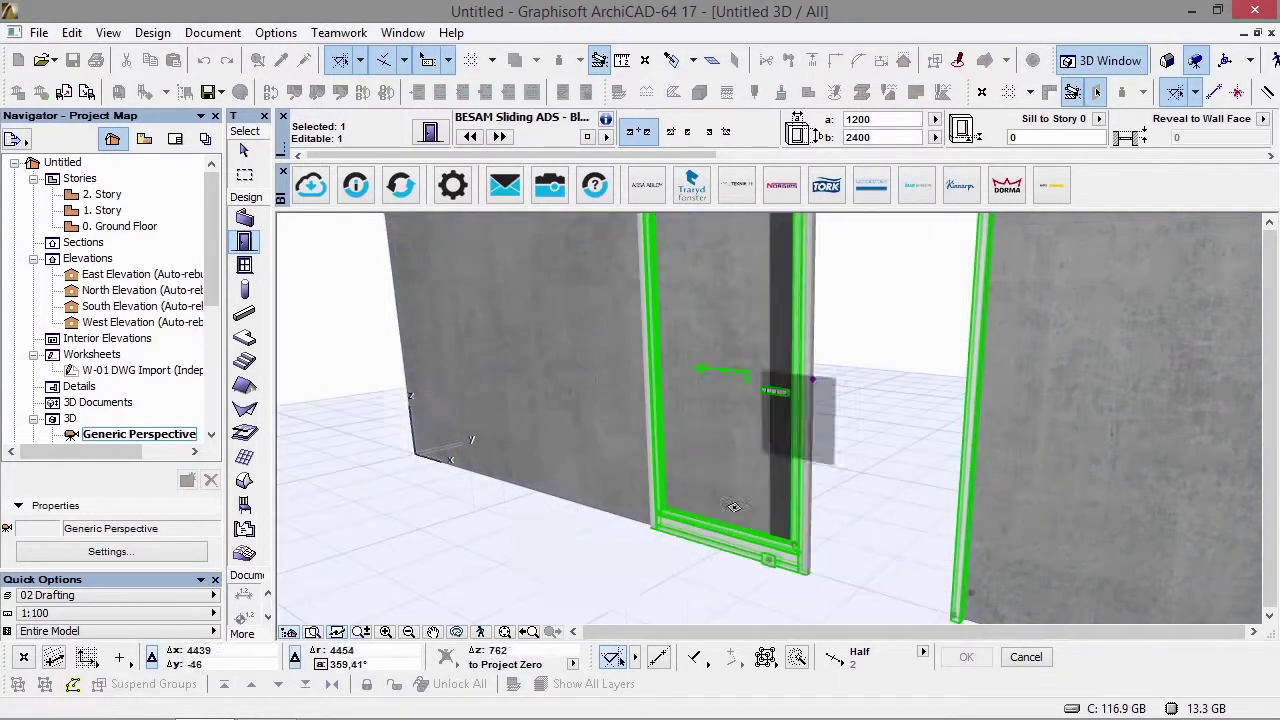
pyautogui.keyDown('shift'); pyautogui.moveTo(634, 473); pyautogui.dragTo(643, 546, button='middle'); pyautogui.keyUp('shift')
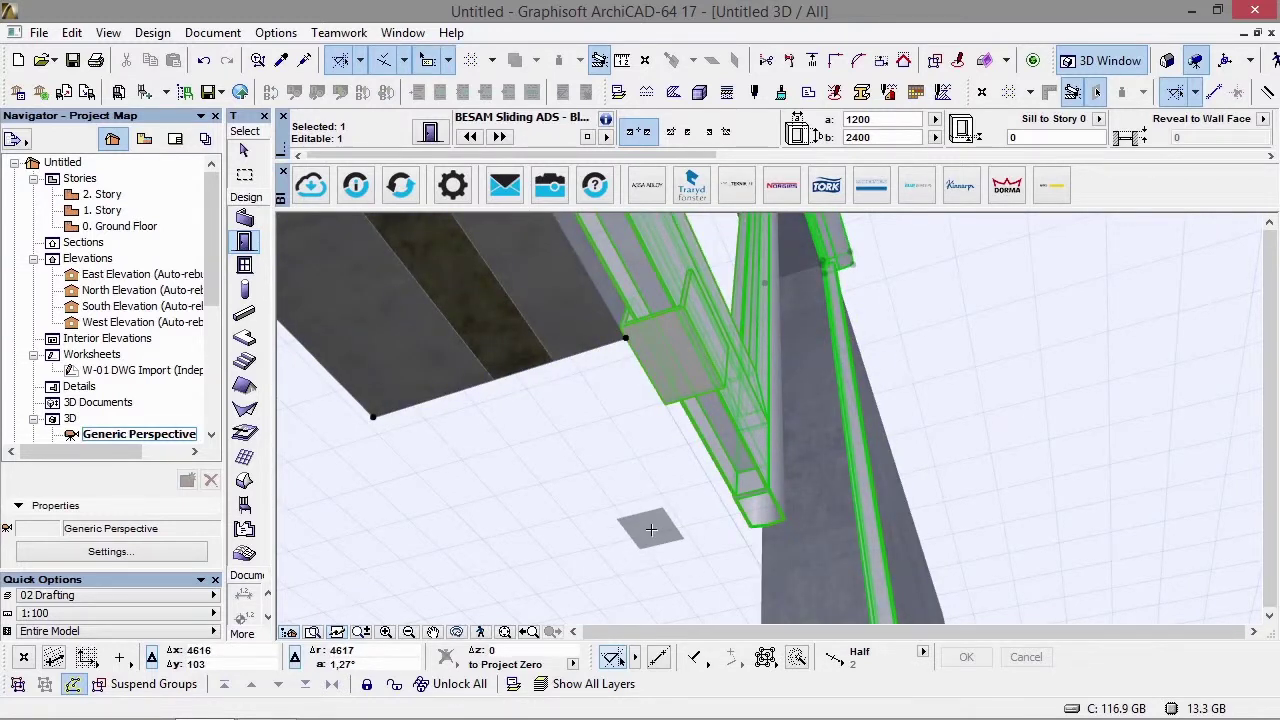
pyautogui.press('super')
pyautogui.click(186, 280)
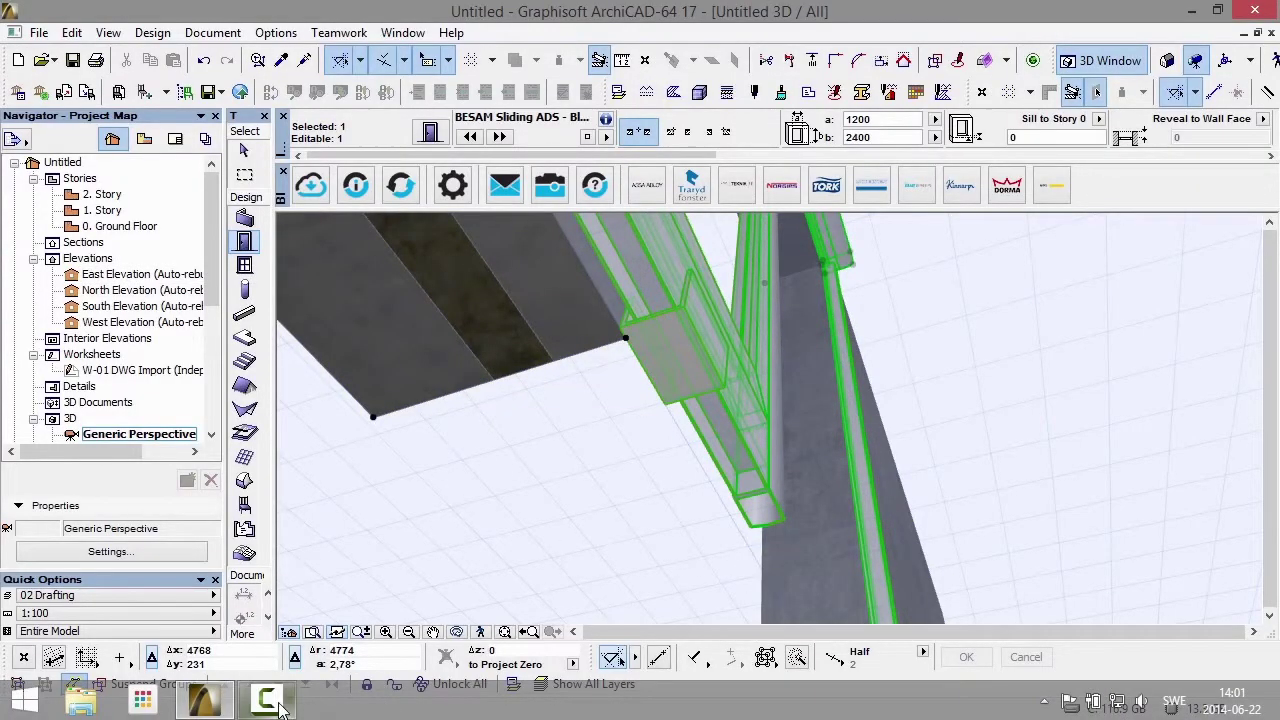
pyautogui.moveTo(280, 708)
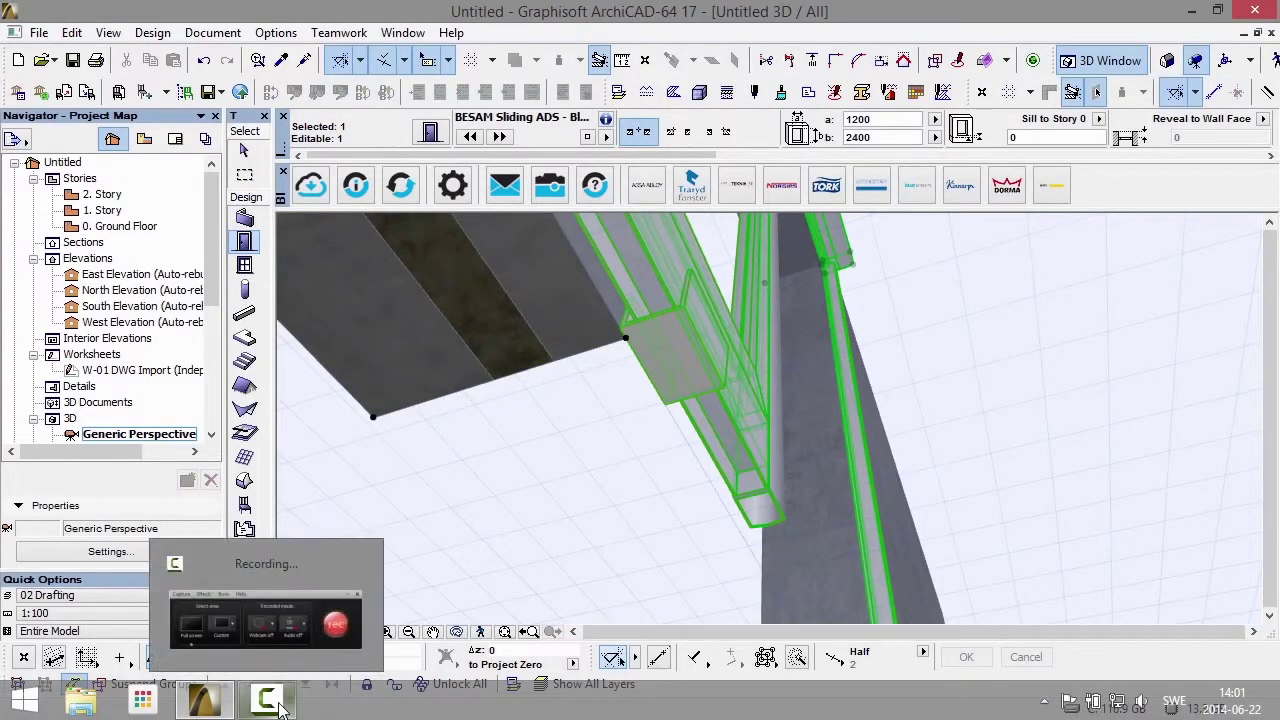
# Step: Set the selected door's 3D detail level to Detailed in its appearance settings and inspect the frame profiles in 3D
pyautogui.doubleClick(735, 540)
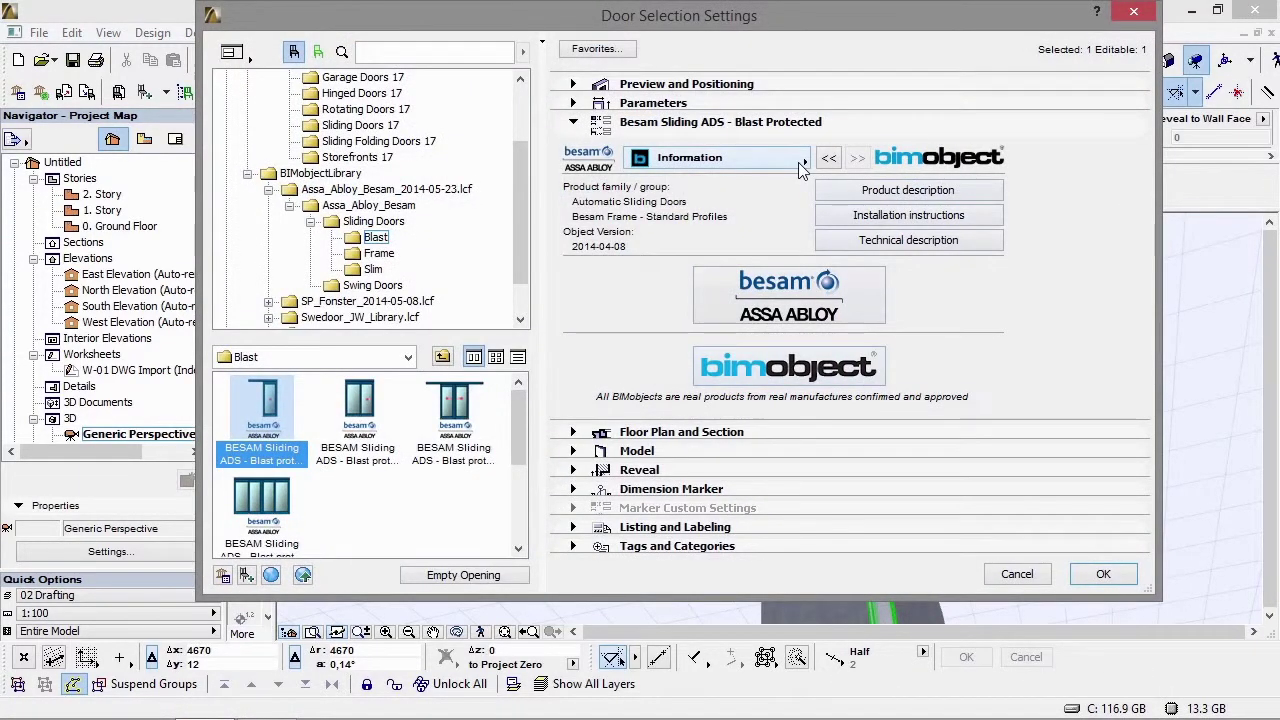
pyautogui.click(801, 165)
pyautogui.click(862, 205)
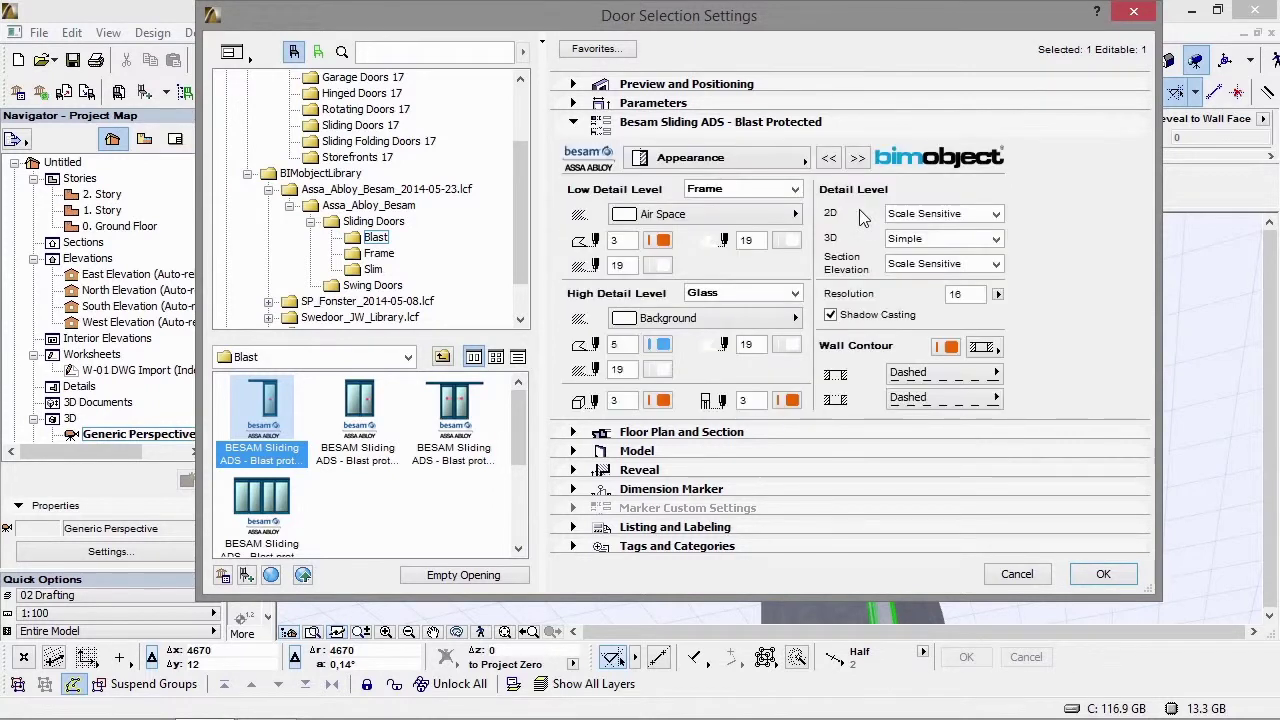
pyautogui.click(912, 238)
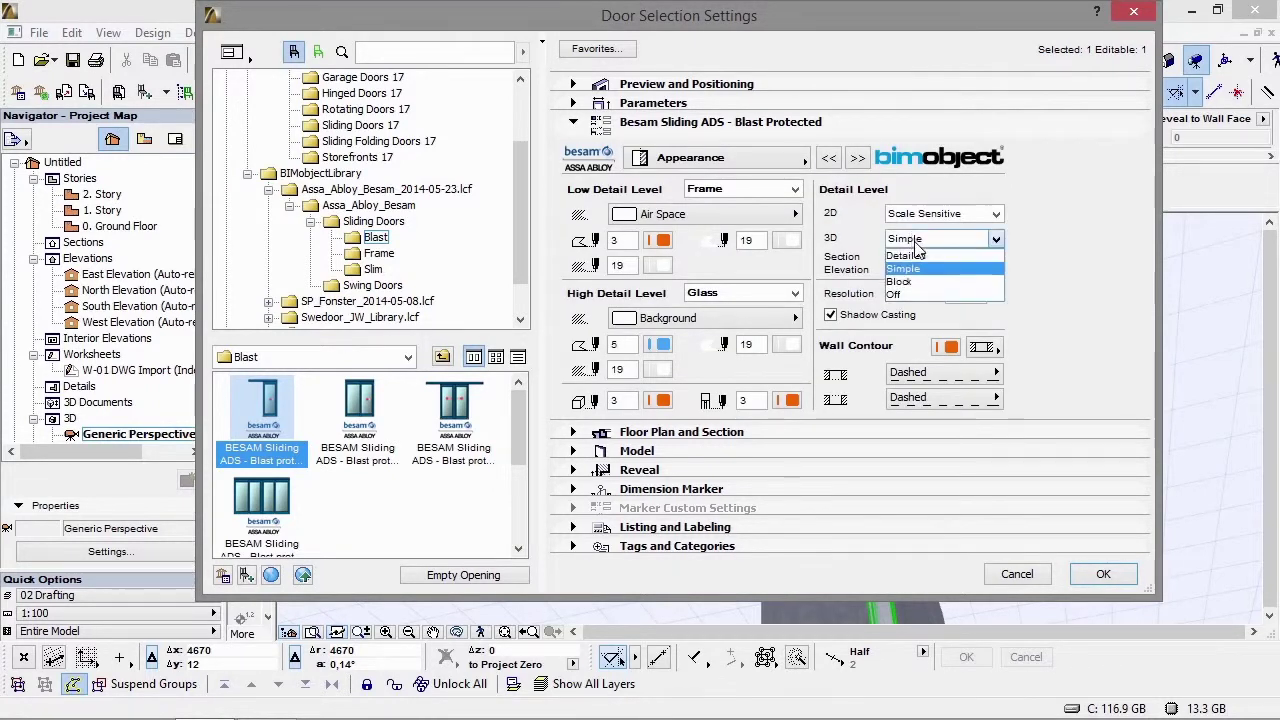
pyautogui.click(921, 258)
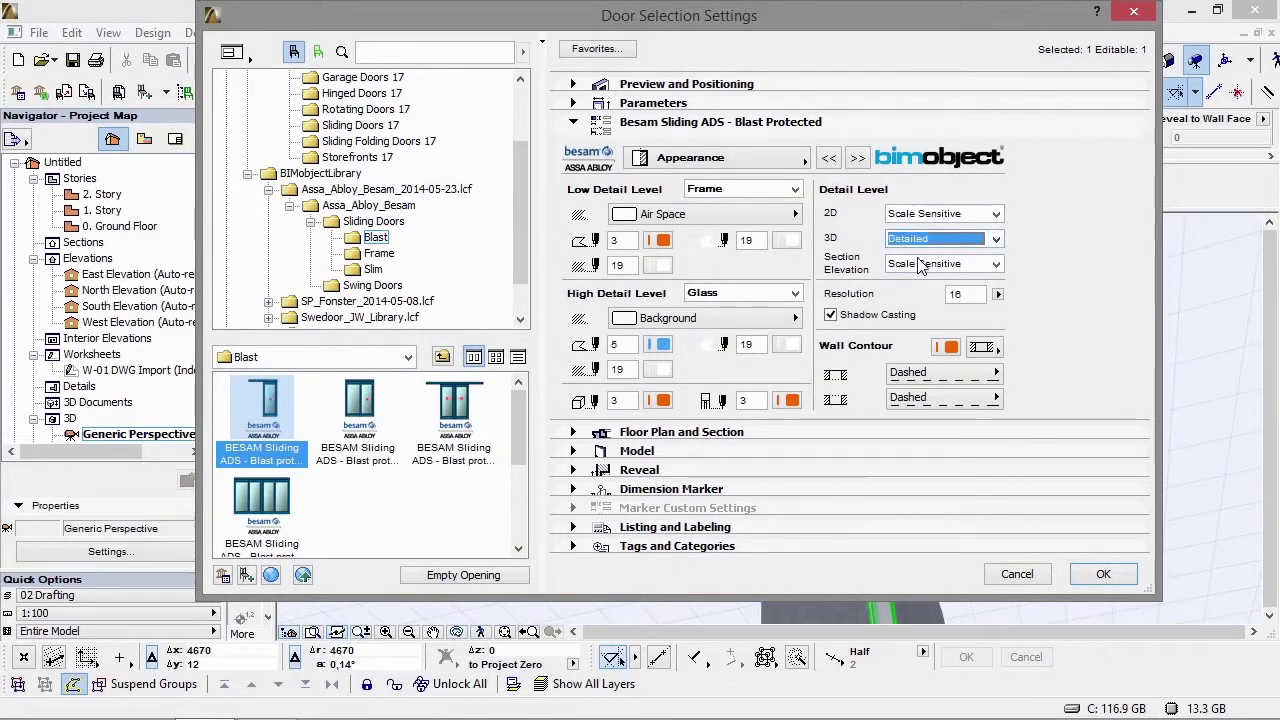
pyautogui.click(1102, 574)
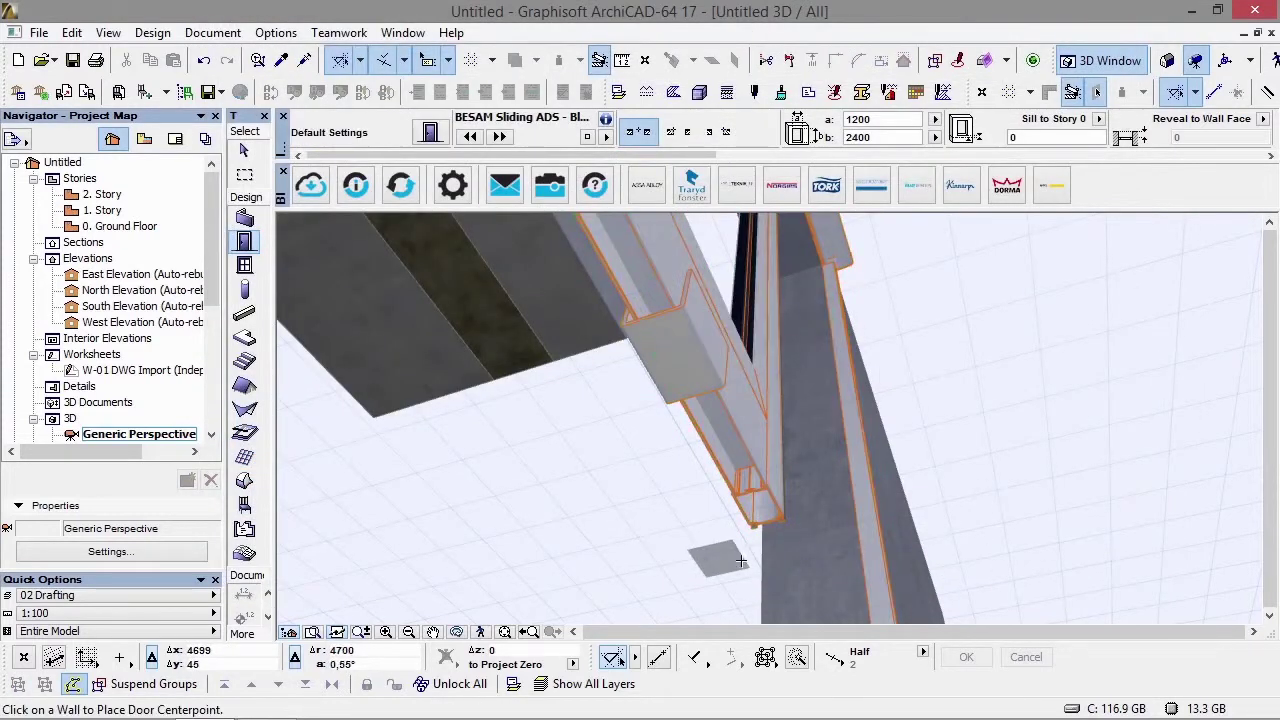
pyautogui.keyDown('shift'); pyautogui.moveTo(751, 500); pyautogui.dragTo(294, 590, button='middle'); pyautogui.keyUp('shift')
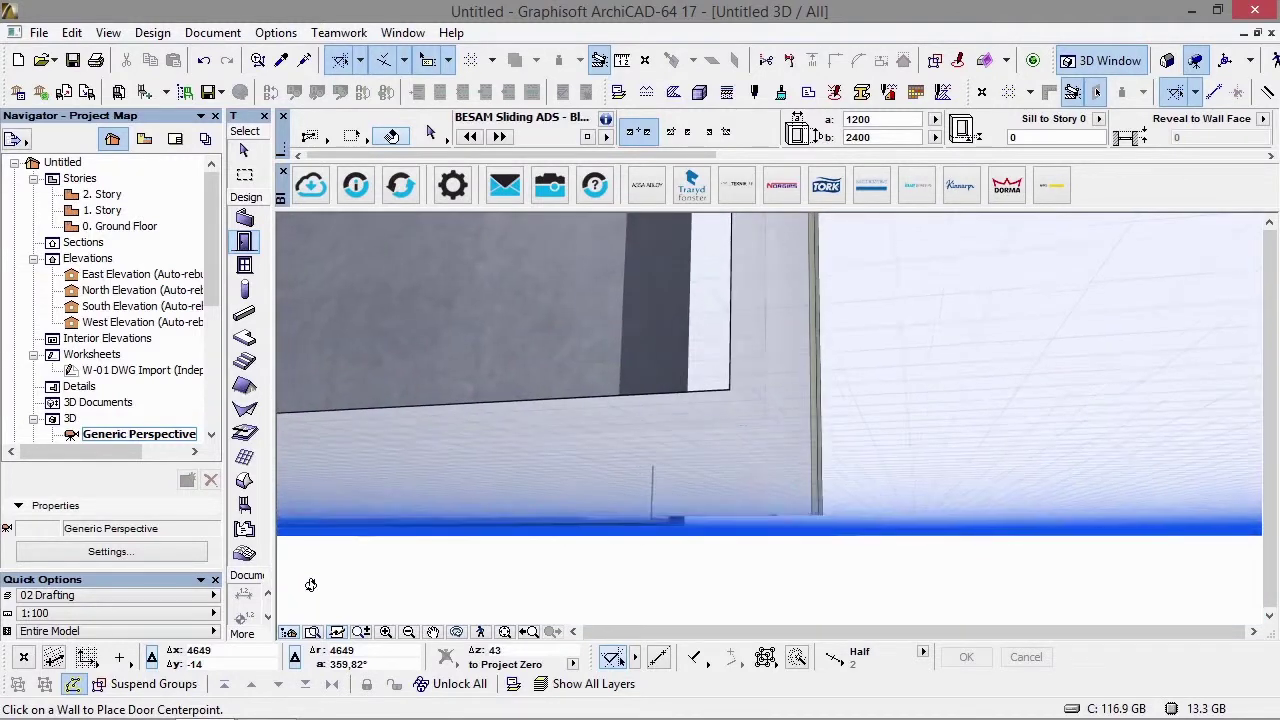
pyautogui.keyDown('shift'); pyautogui.moveTo(906, 437); pyautogui.dragTo(760, 400, button='middle'); pyautogui.keyUp('shift')
pyautogui.scroll(5, 706, 347)
pyautogui.keyDown('shift'); pyautogui.moveTo(1062, 419); pyautogui.dragTo(990, 475, button='middle'); pyautogui.keyUp('shift')
# Step: Return to the ground floor plan and set its scale to 1:100
pyautogui.press('F2')
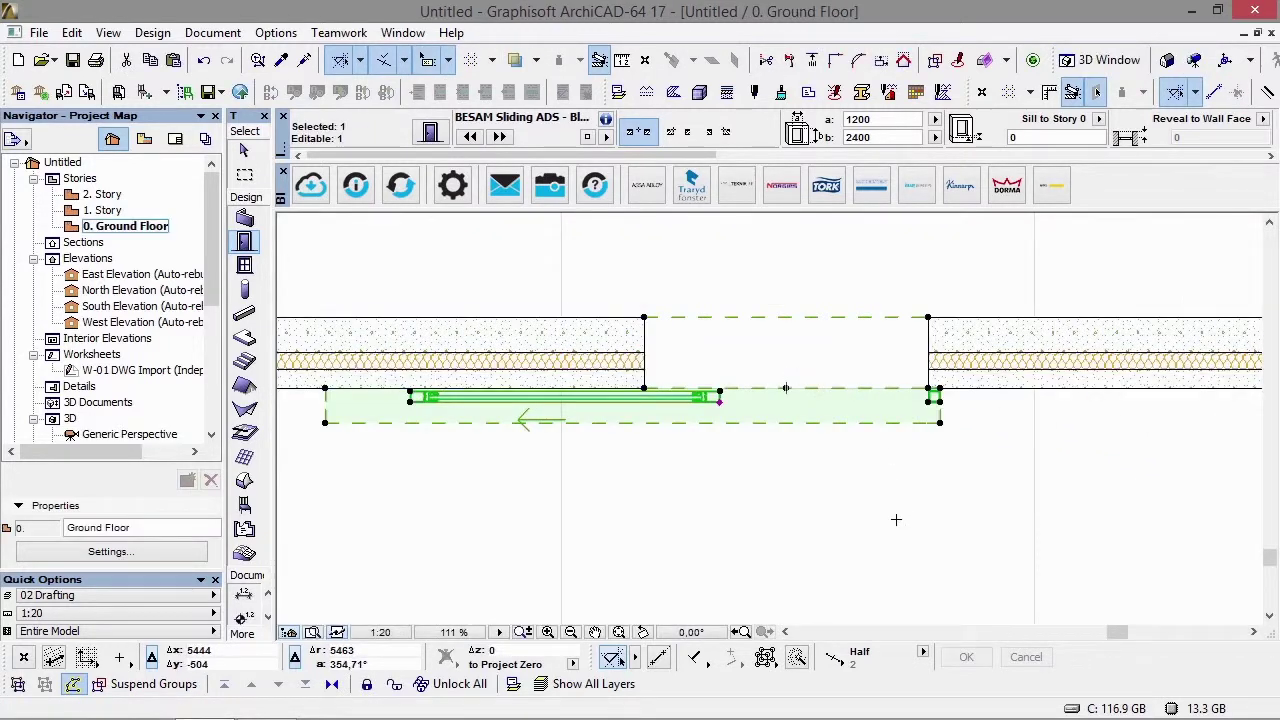
pyautogui.click(390, 634)
pyautogui.write('1')
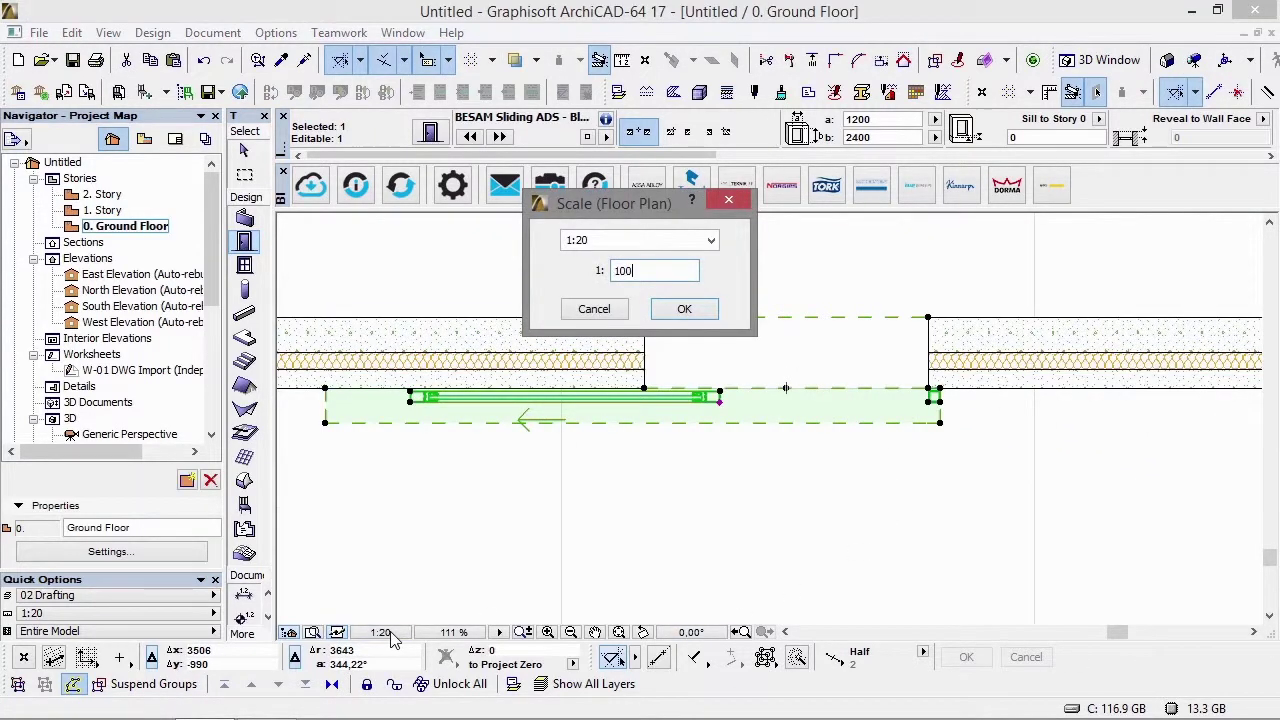
pyautogui.write('00')
pyautogui.press('Return')
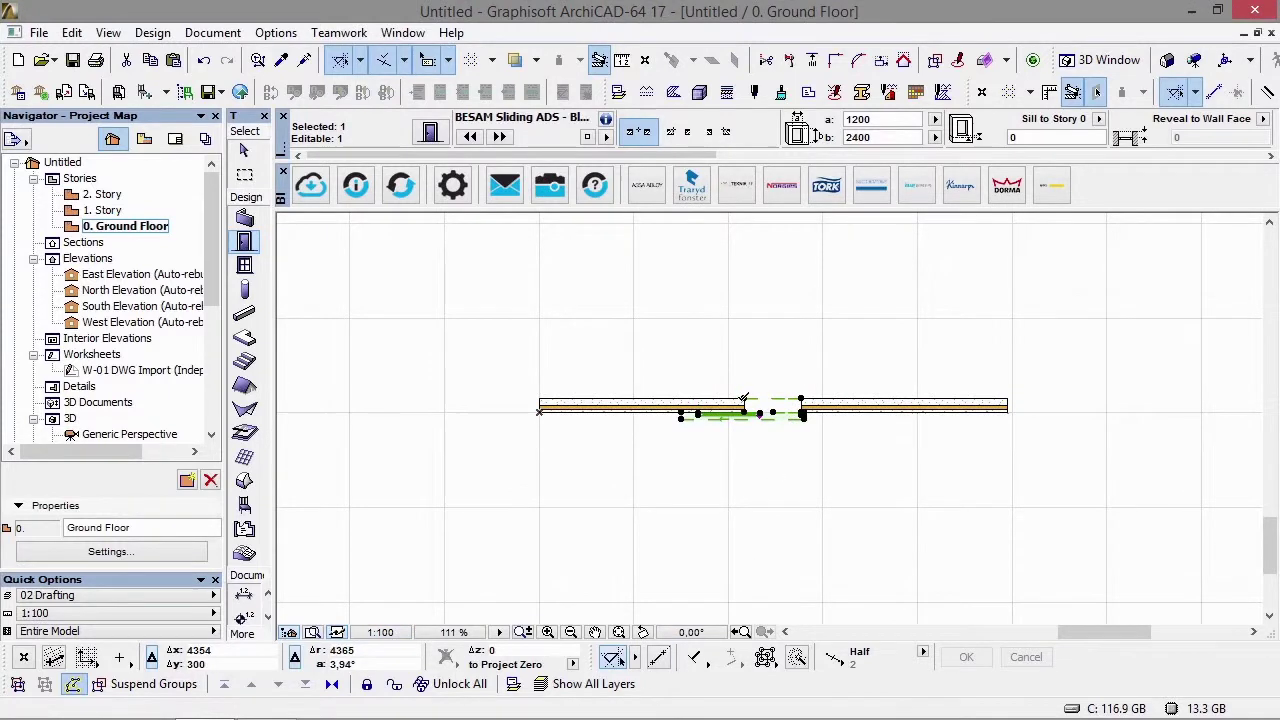
# Step: Move the door about 3058 mm along the wall toward the wall's left end and deselect it
pyautogui.hotkey('ctrl', 'd')
pyautogui.click(743, 399)
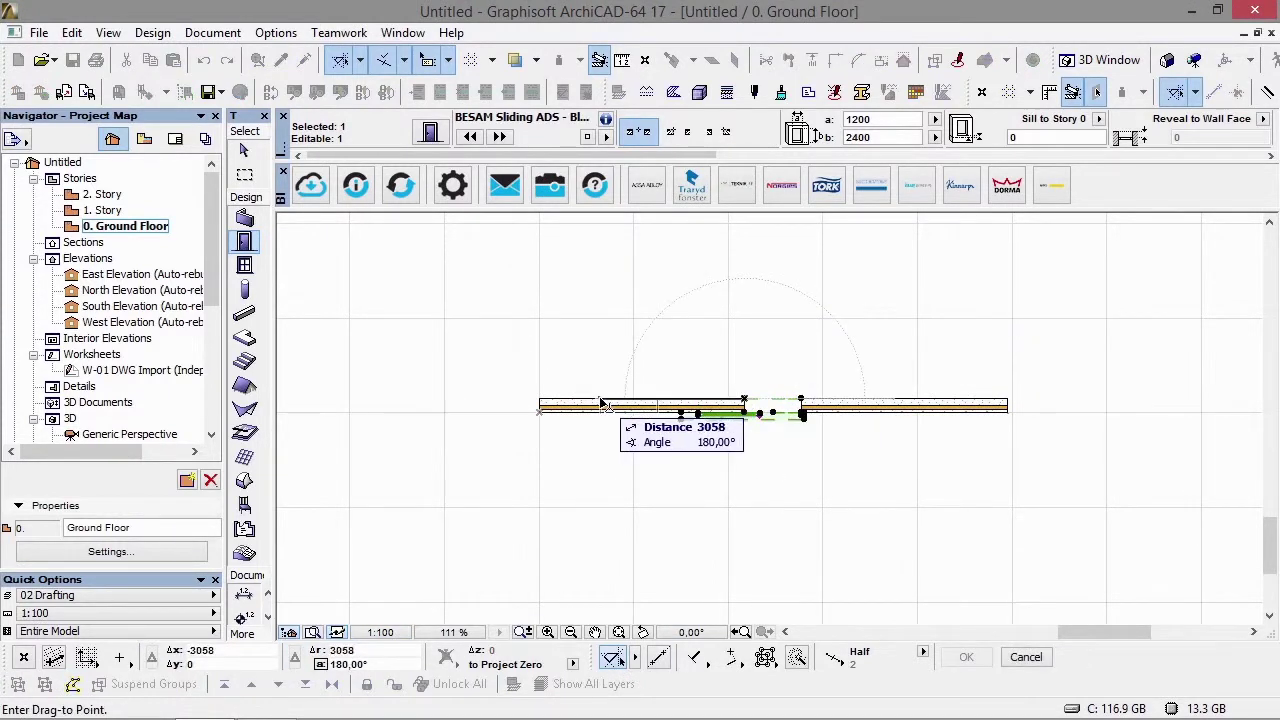
pyautogui.click(601, 404)
pyautogui.press('Escape')
# Step: Choose the two-panel Blast door as the default, try its Hinged Pocket Screen option, and set the safety distance to Finger Trap (138 mm)
pyautogui.click(430, 133)
pyautogui.click(370, 405)
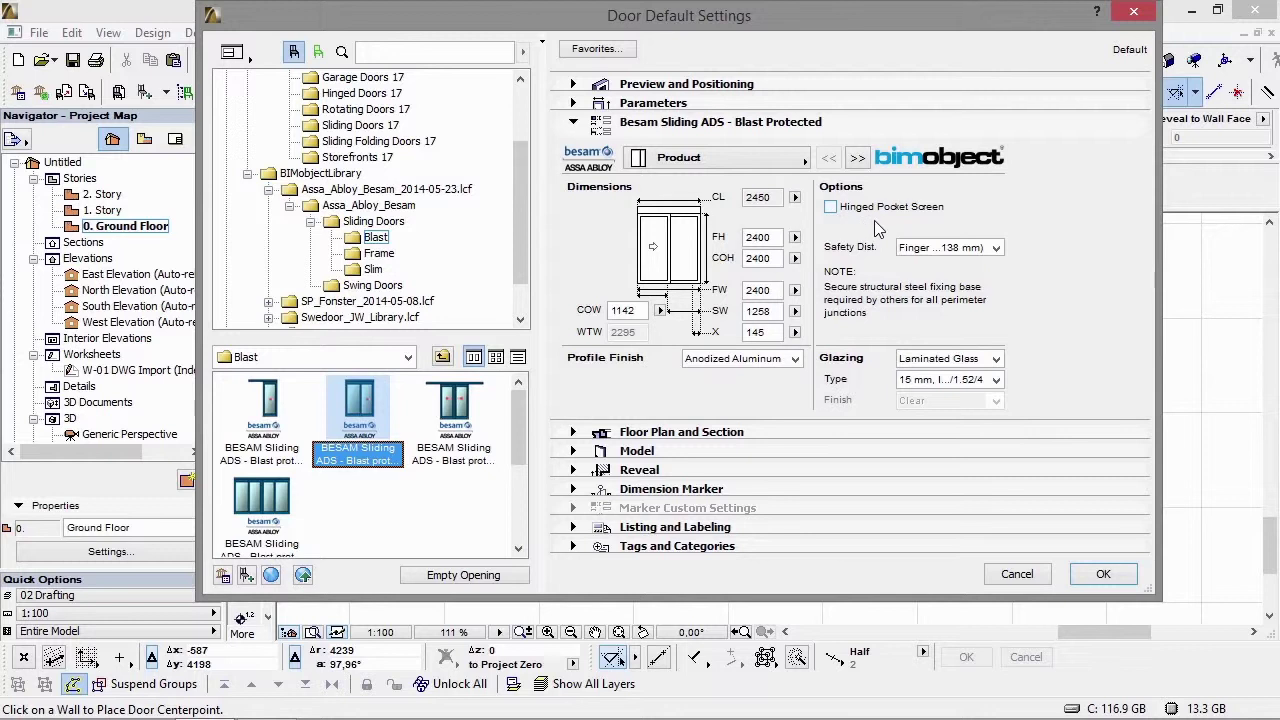
pyautogui.click(831, 208)
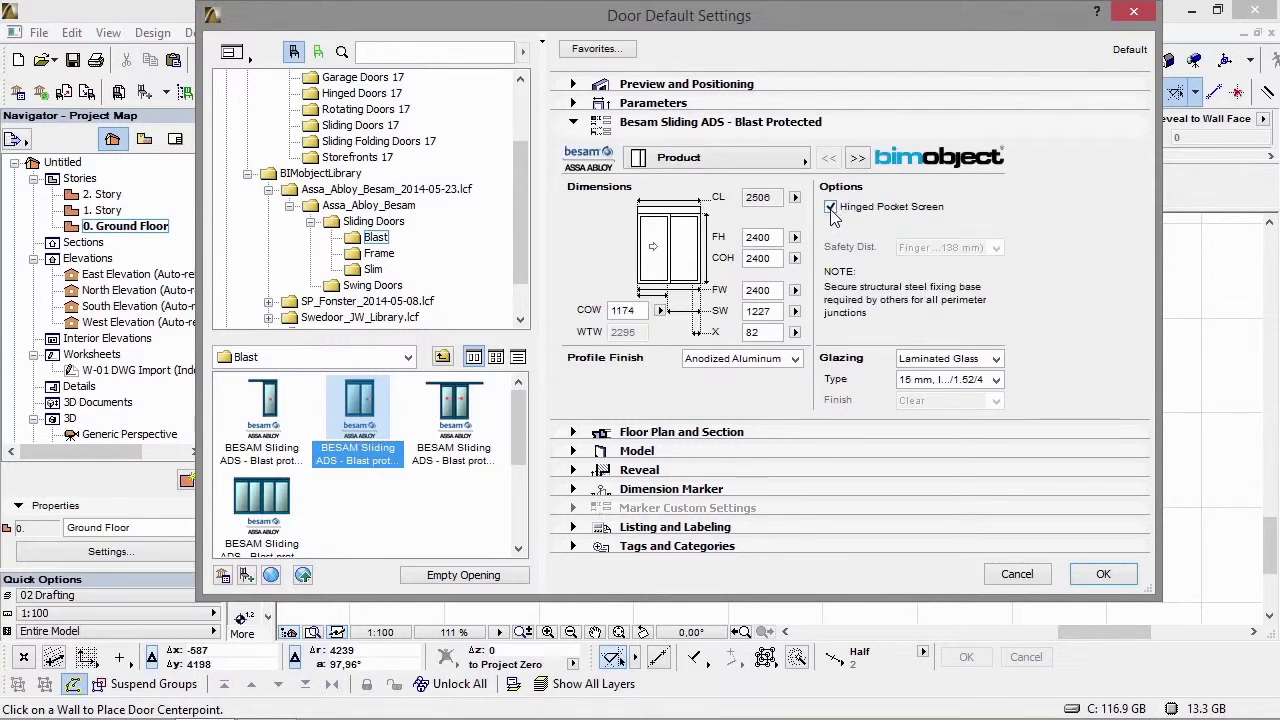
pyautogui.click(831, 208)
pyautogui.click(982, 248)
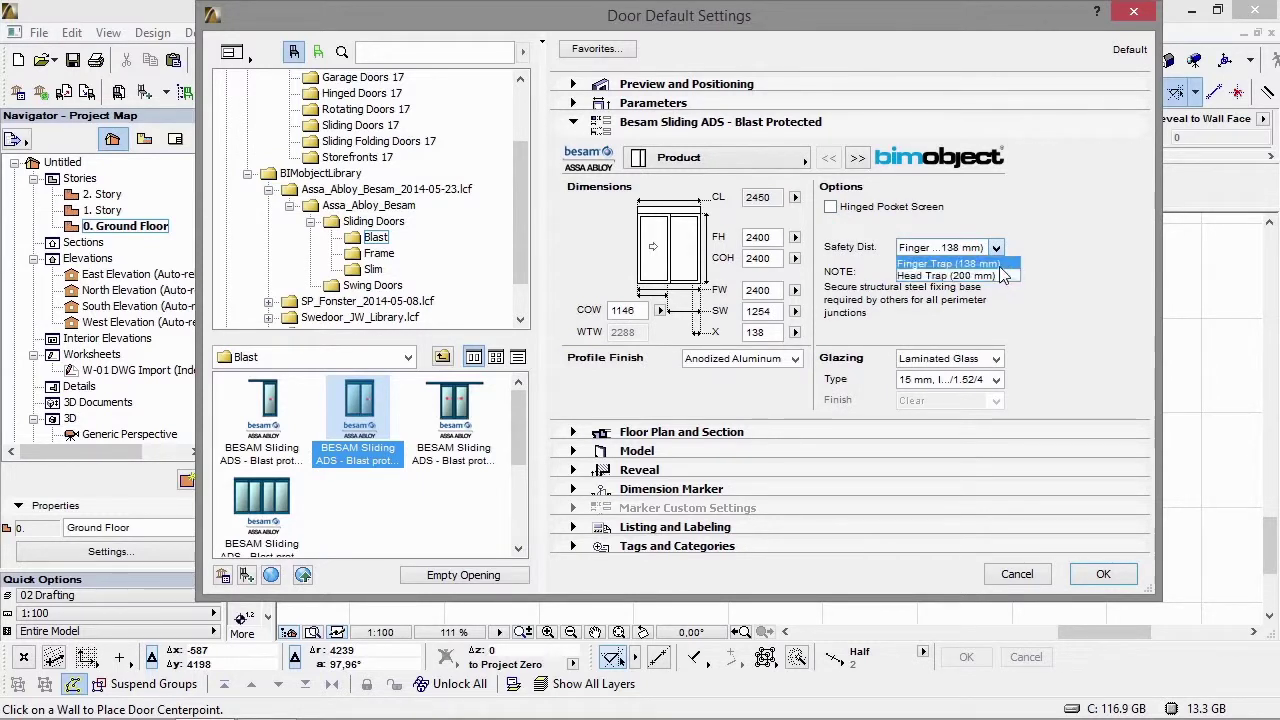
pyautogui.click(1002, 265)
# Step: Check the two-panel door's glazing and glazing type choices, keeping laminated glass with the 15 mm type
pyautogui.click(988, 359)
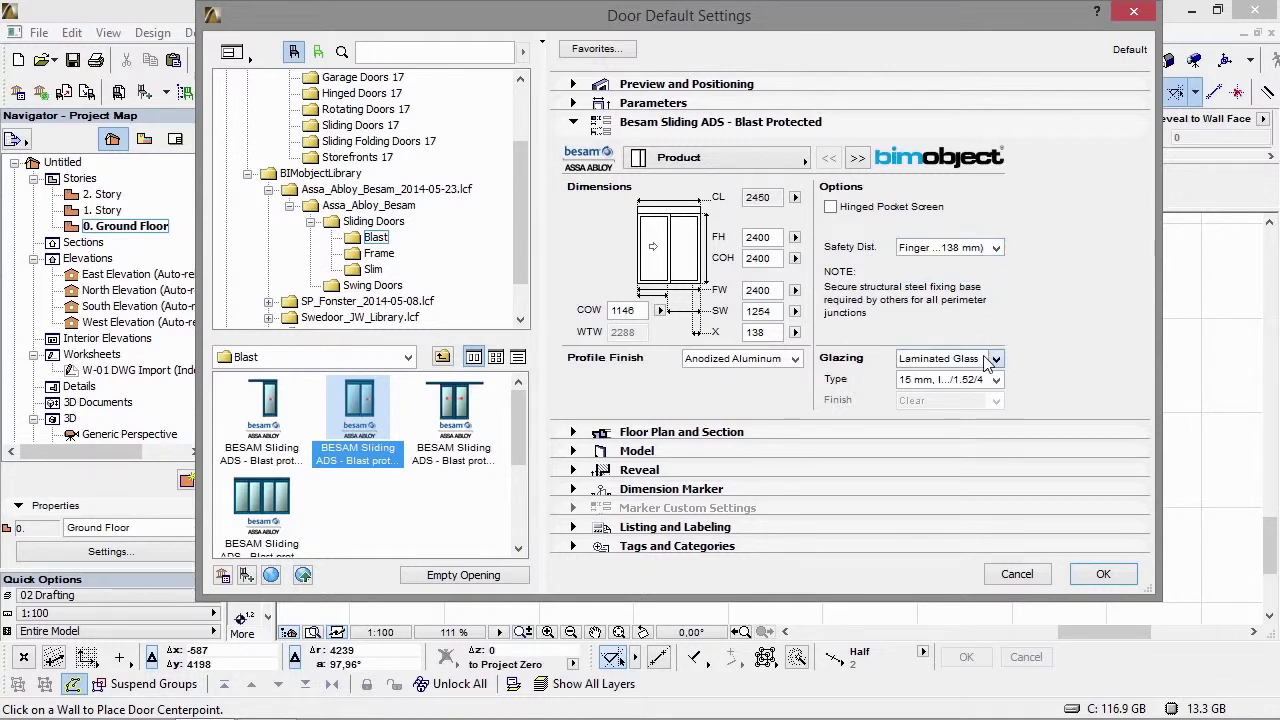
pyautogui.click(995, 380)
pyautogui.click(950, 396)
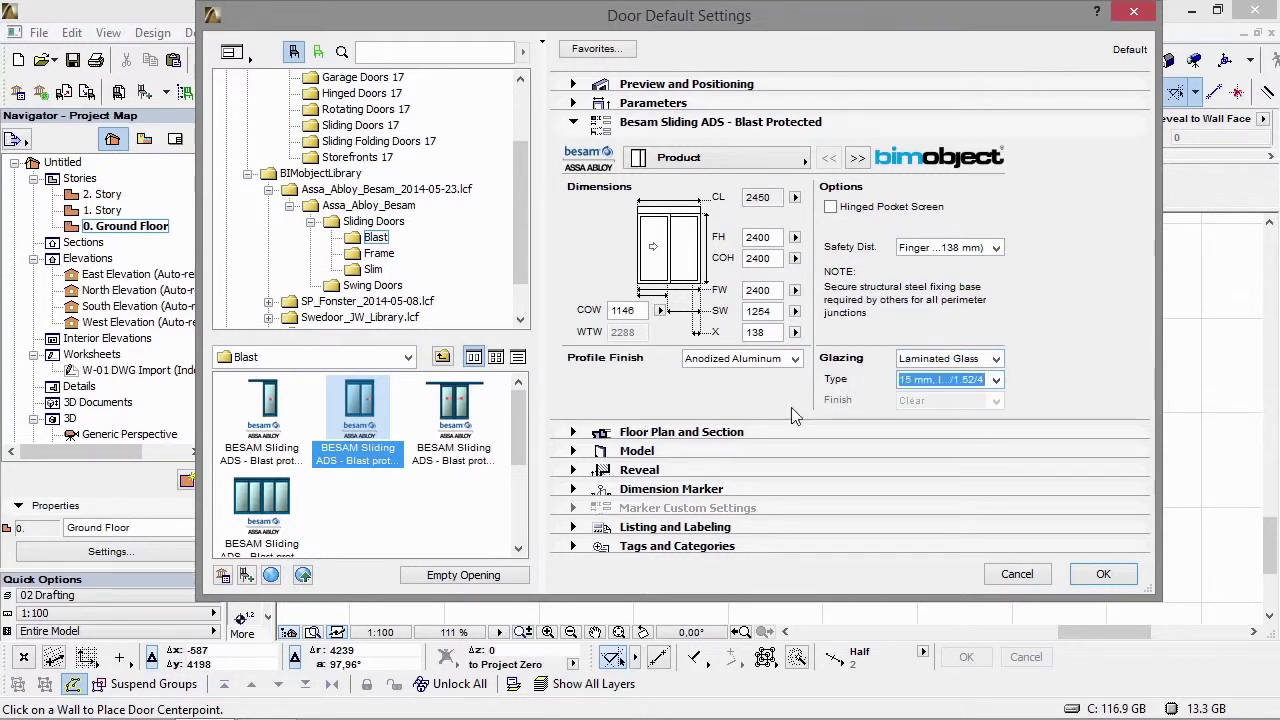
# Step: Select the double sliding Blast door and the four-panel Blast door in turn to compare their dimensions and options
pyautogui.click(454, 415)
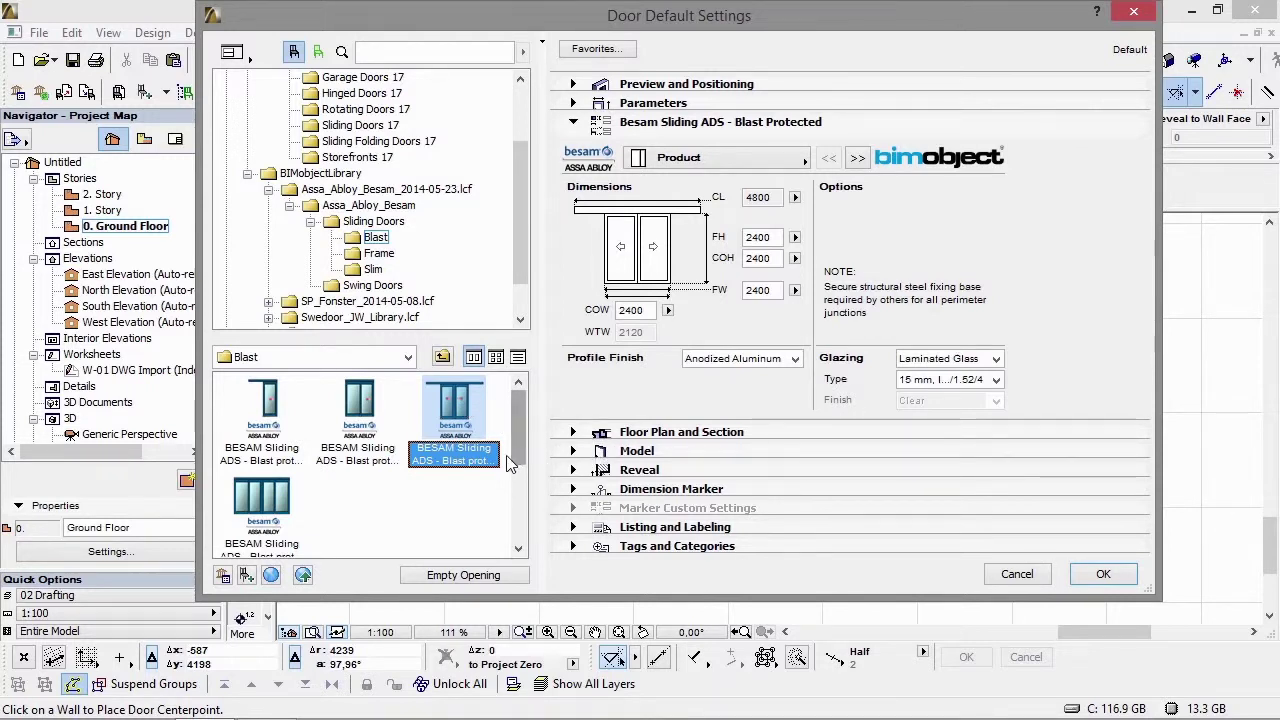
pyautogui.click(277, 506)
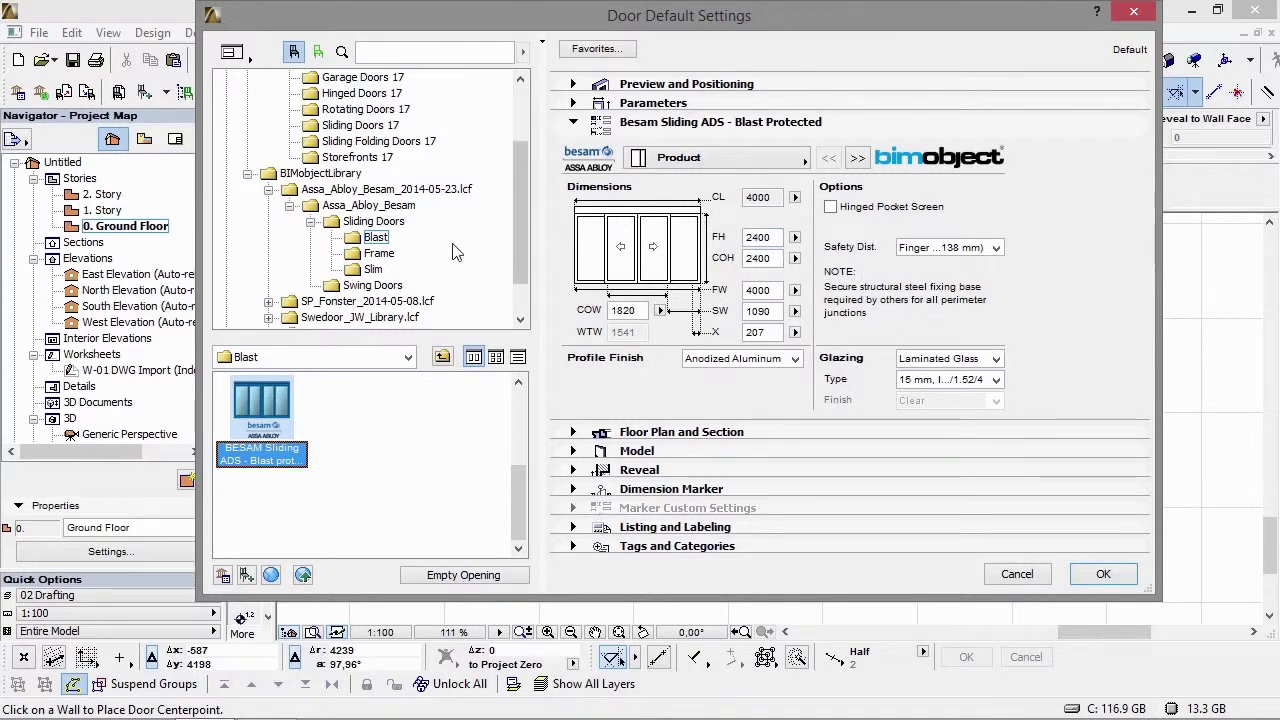
# Step: Choose the four-panel BESAM Sliding ADS door from the Frame folder and view its midrail options without changing them
pyautogui.click(379, 254)
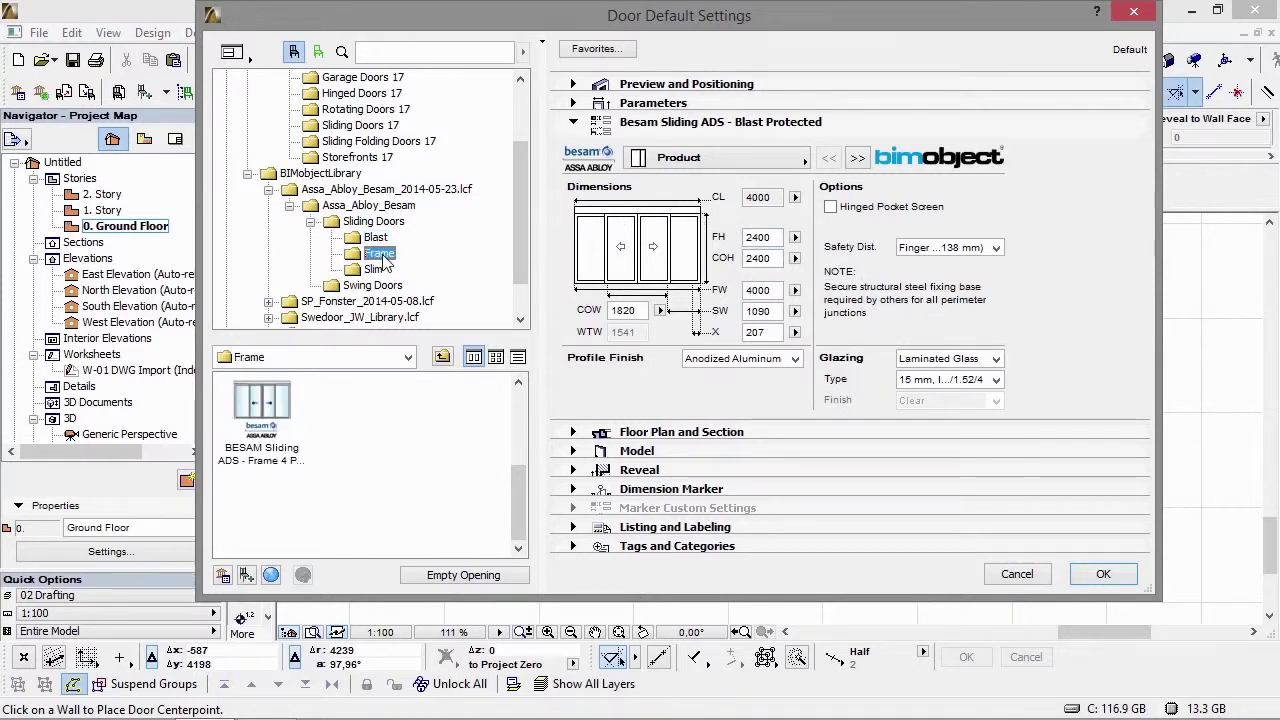
pyautogui.click(279, 400)
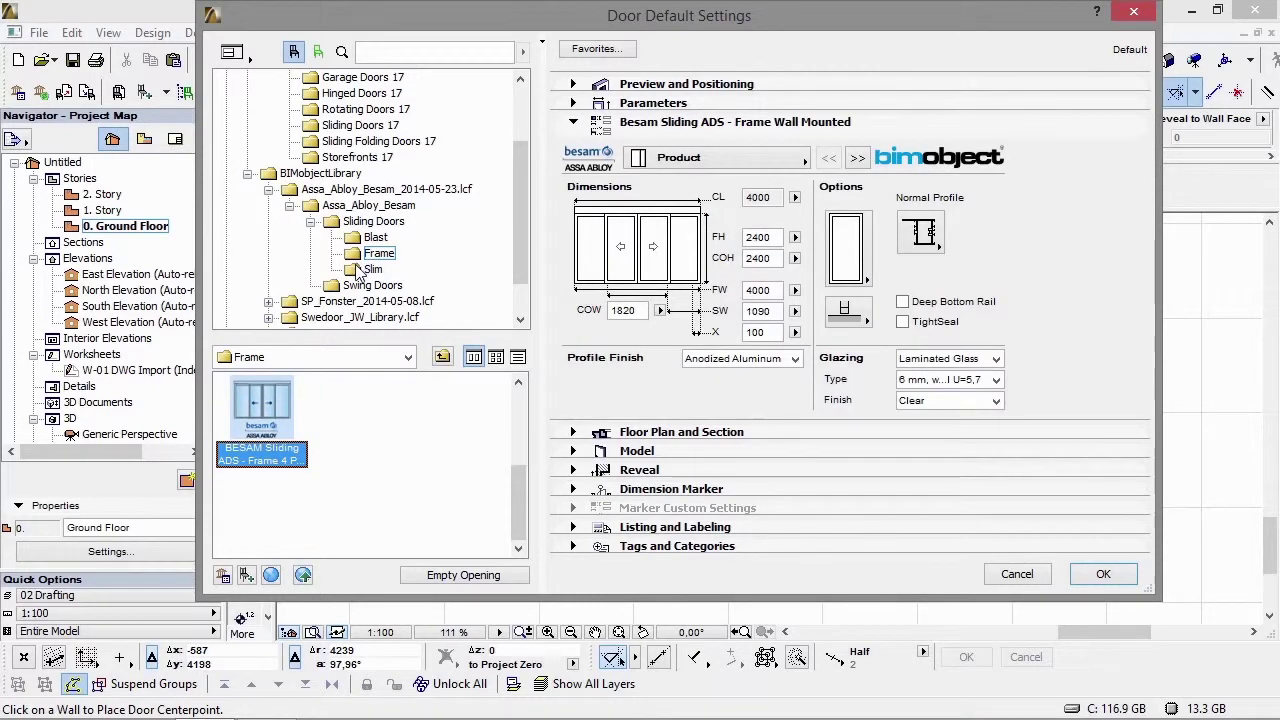
pyautogui.click(845, 247)
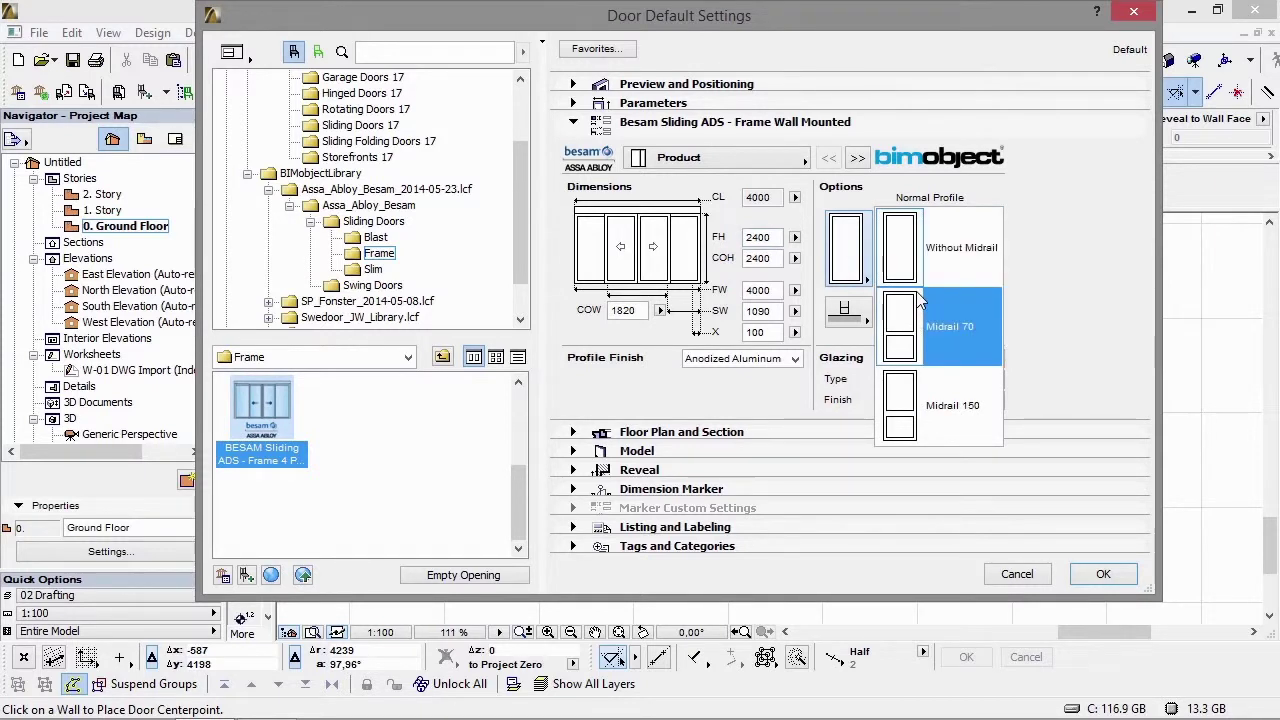
pyautogui.click(520, 485)
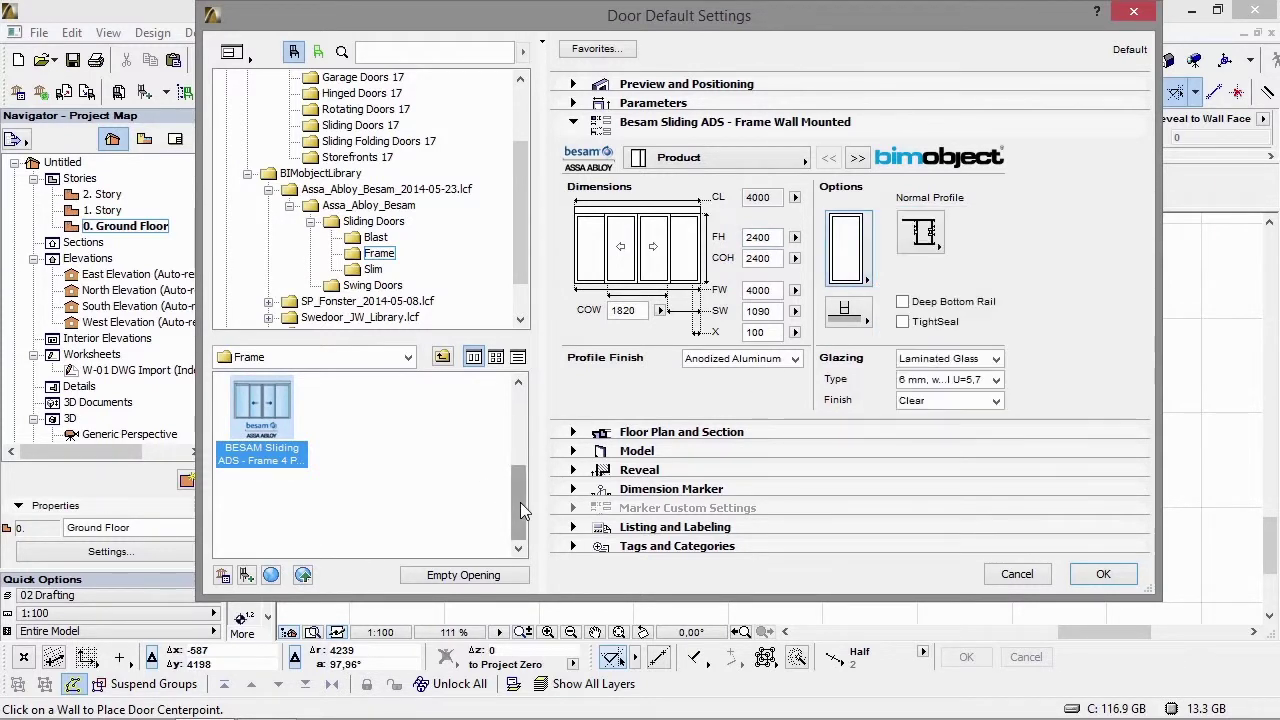
# Step: Choose the one-panel BESAM Sliding ADS Frame door as the default, with Midrail 70 and the Thermo Profile
pyautogui.scroll(3, 520, 501)
pyautogui.click(270, 410)
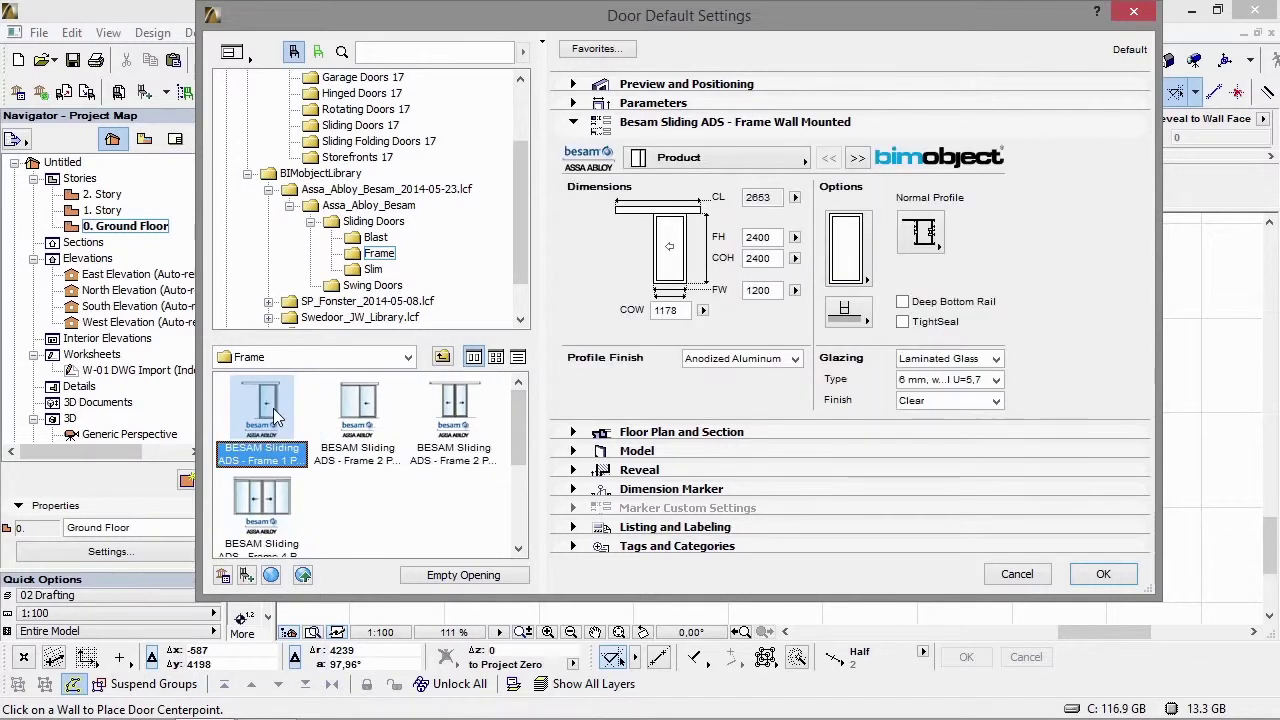
pyautogui.click(850, 272)
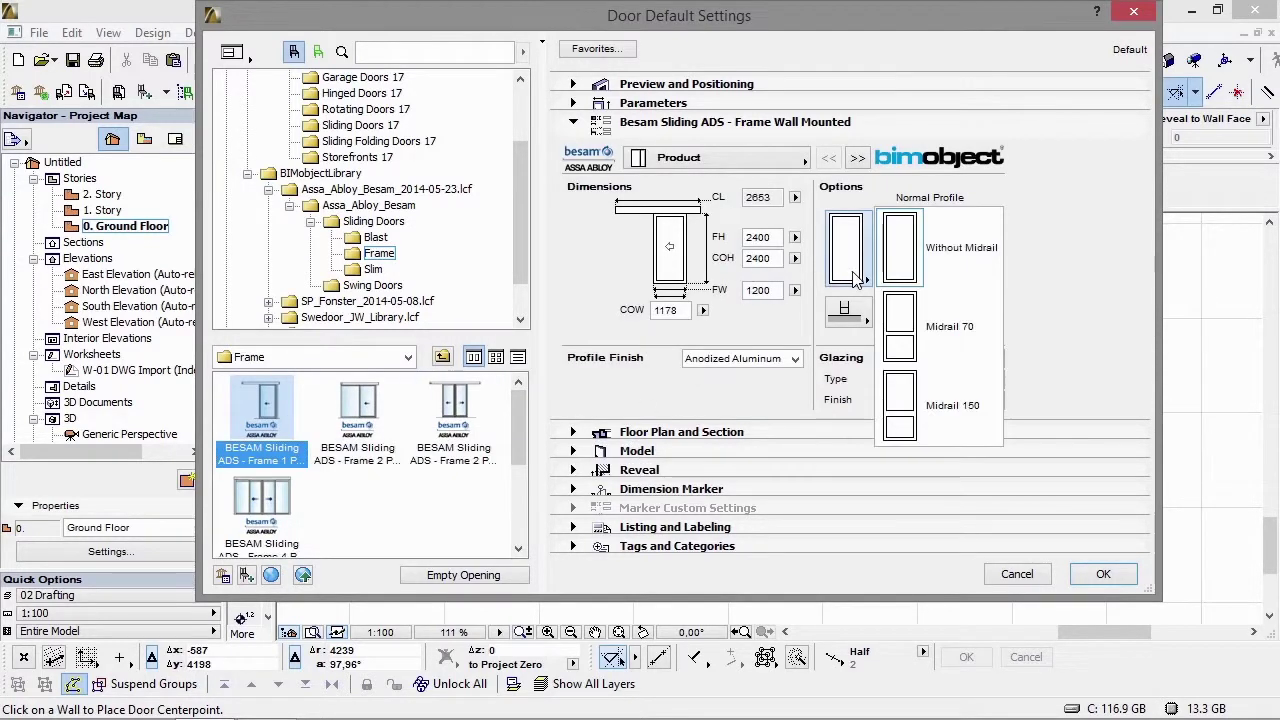
pyautogui.click(905, 326)
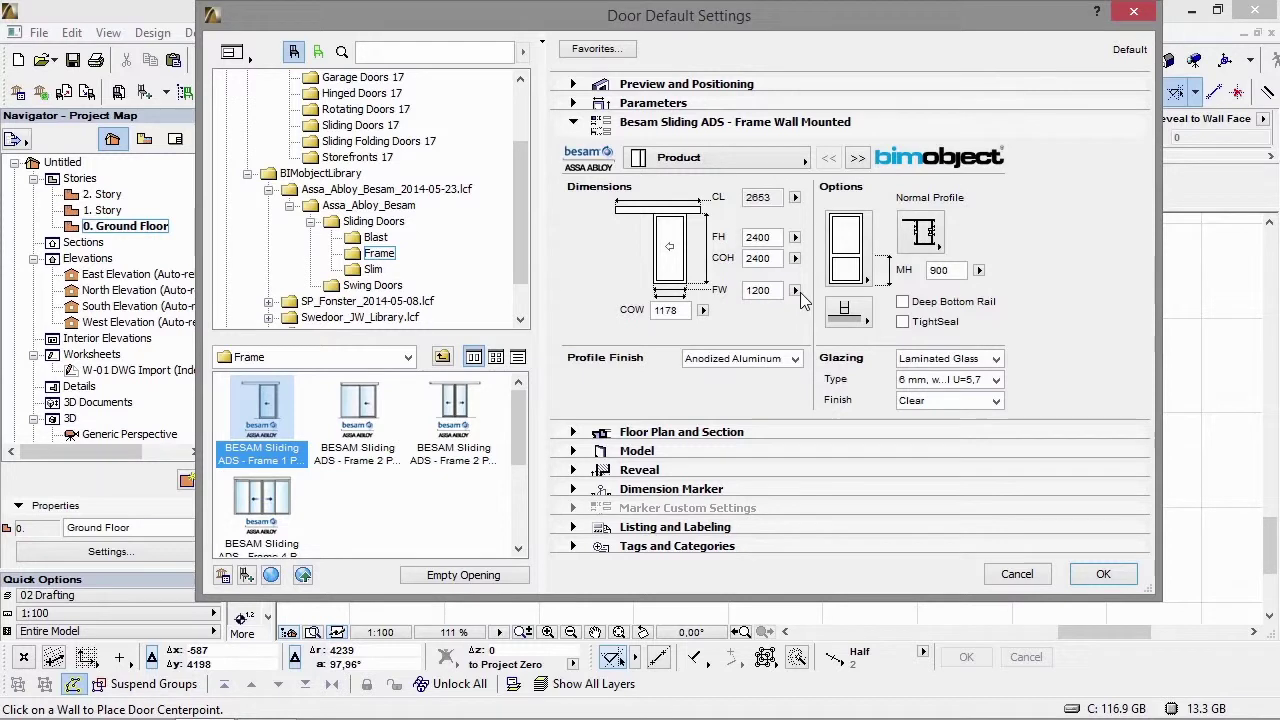
pyautogui.click(922, 233)
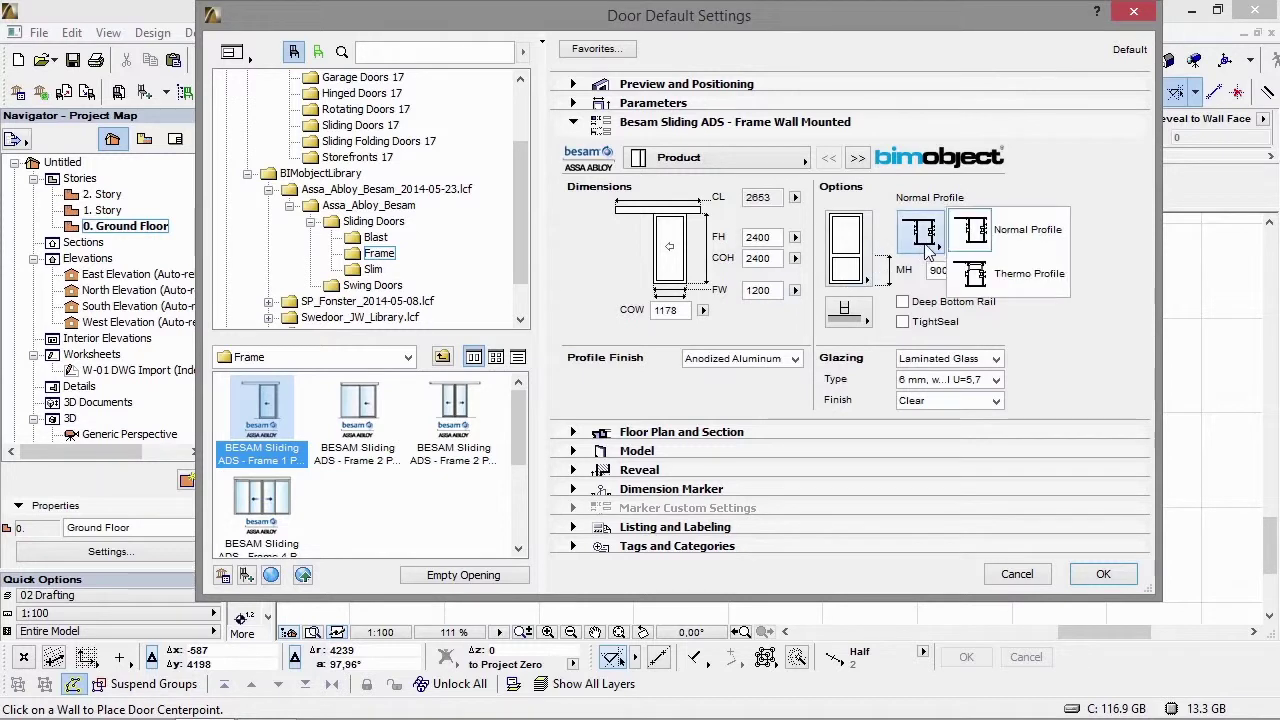
pyautogui.click(1051, 273)
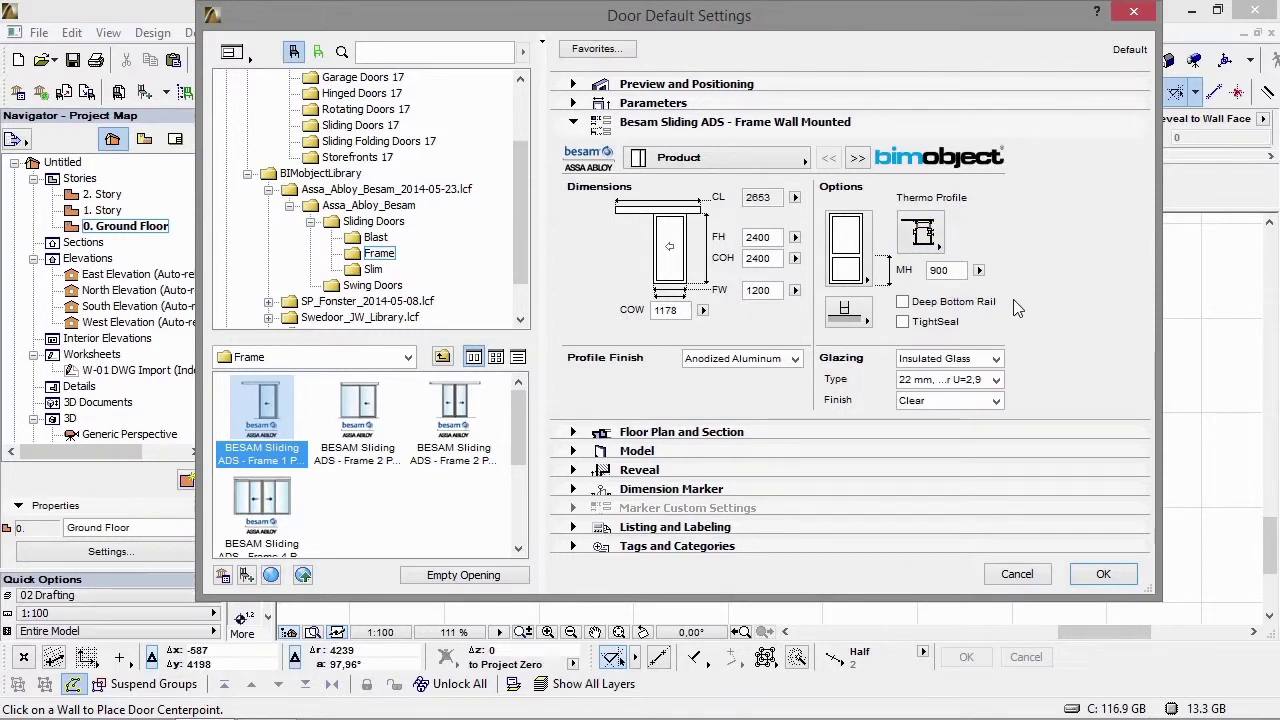
# Step: Turn on TightSeal and Deep Bottom Rail for the one-panel door and choose Threshold Floor Guide in Floor
pyautogui.click(903, 321)
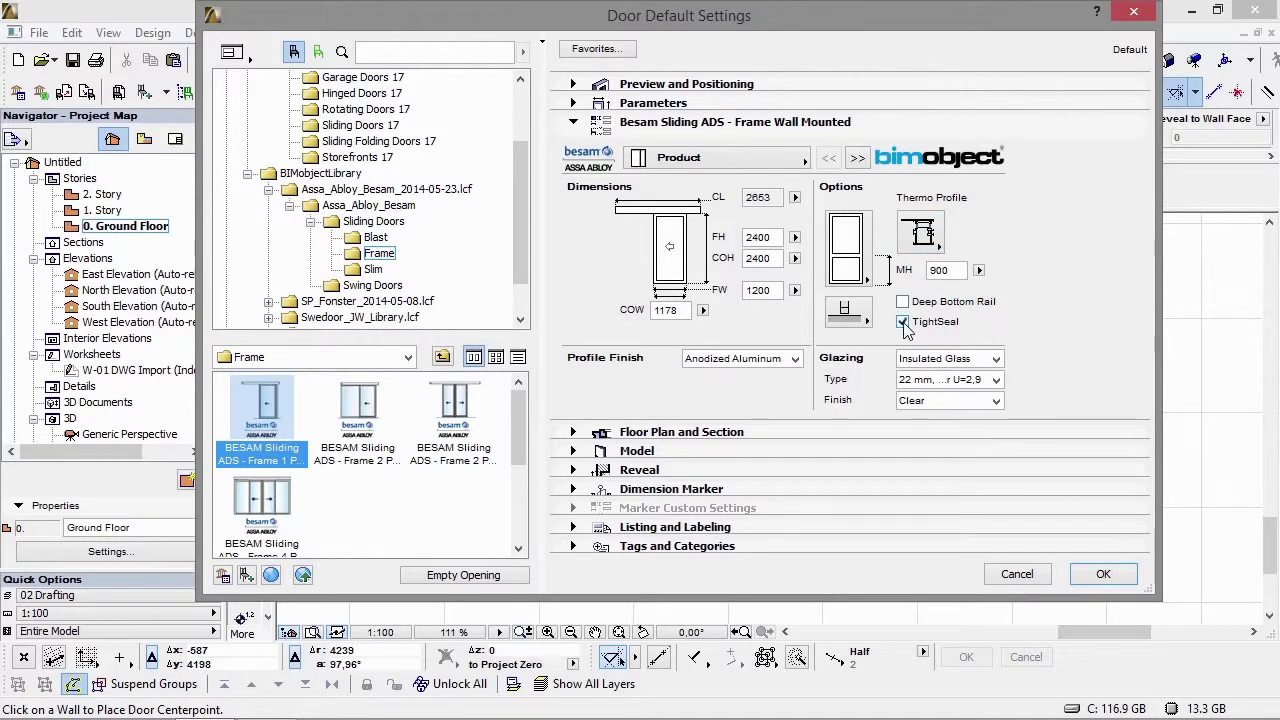
pyautogui.click(903, 302)
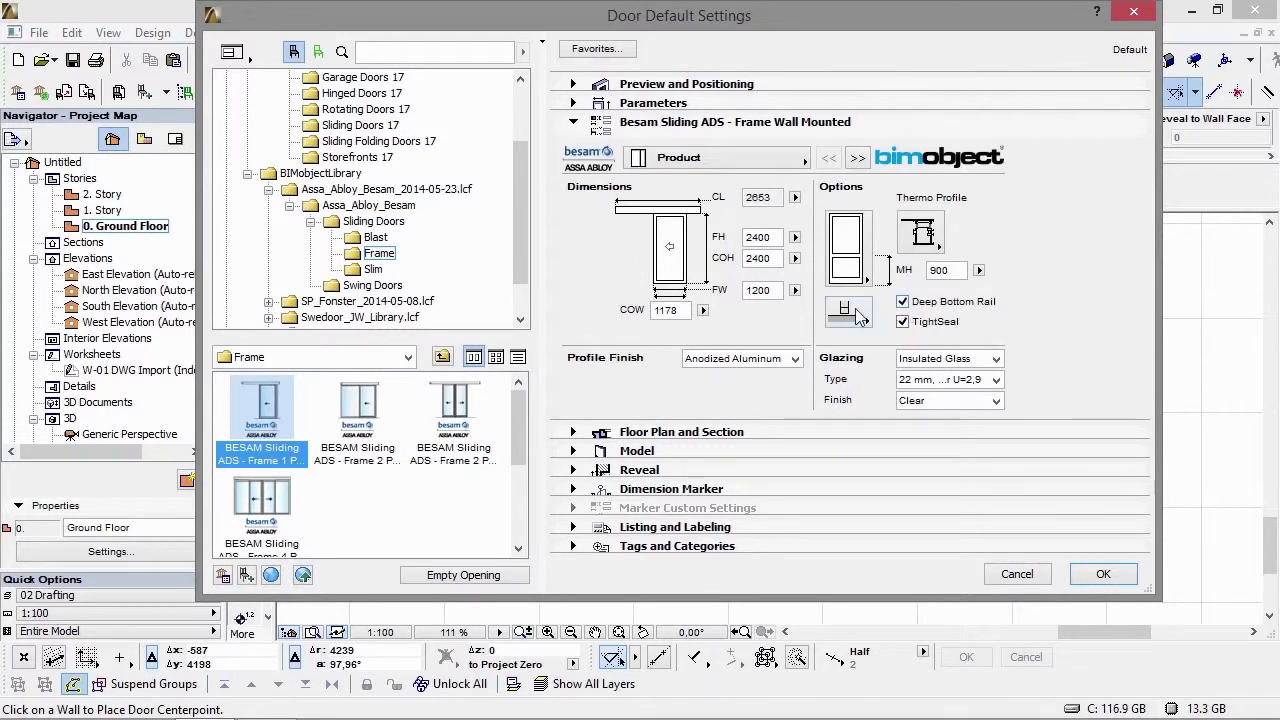
pyautogui.click(852, 314)
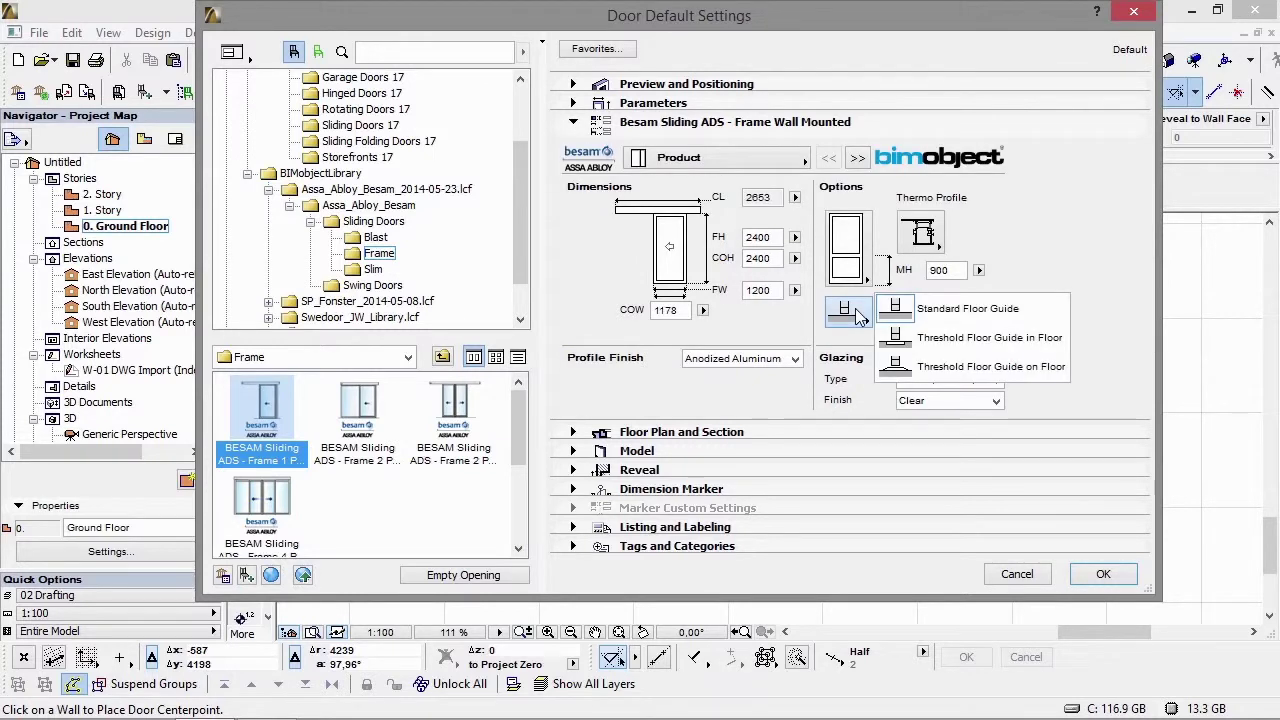
pyautogui.click(1048, 337)
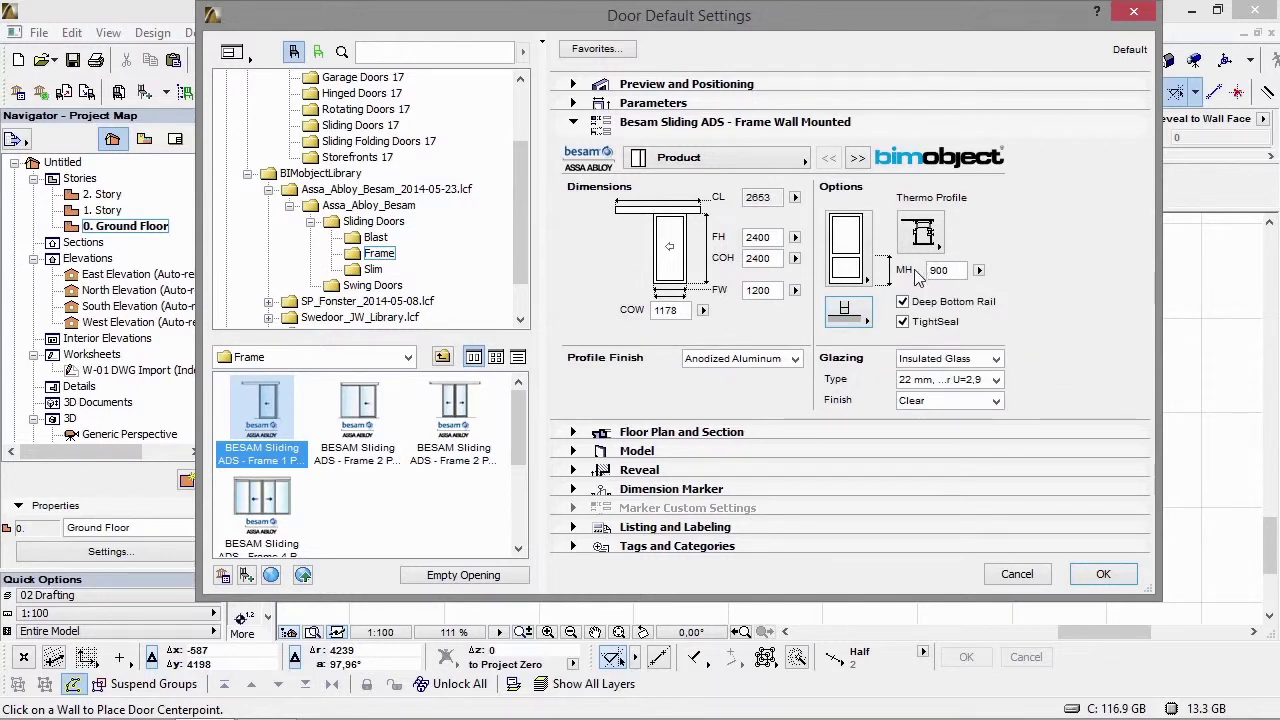
# Step: Check the allowed range for the midrail height MH and switch the floor guide to Threshold Floor Guide on Floor
pyautogui.click(978, 270)
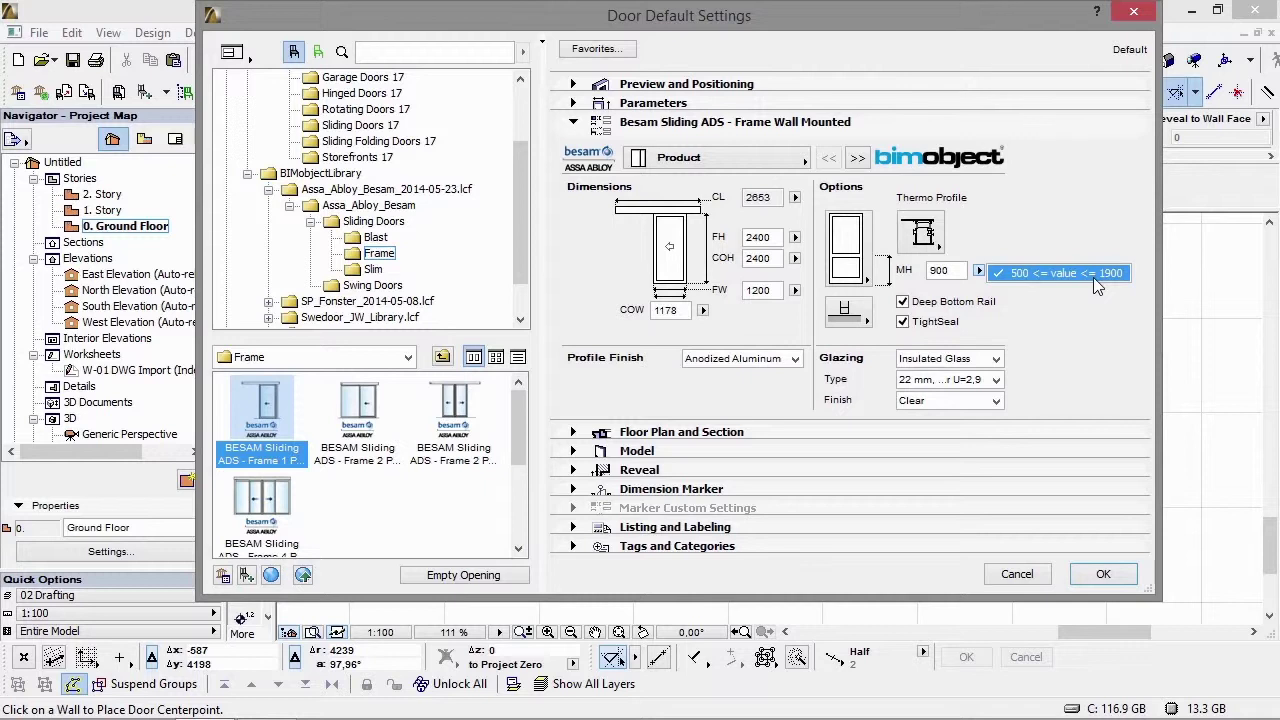
pyautogui.click(1087, 312)
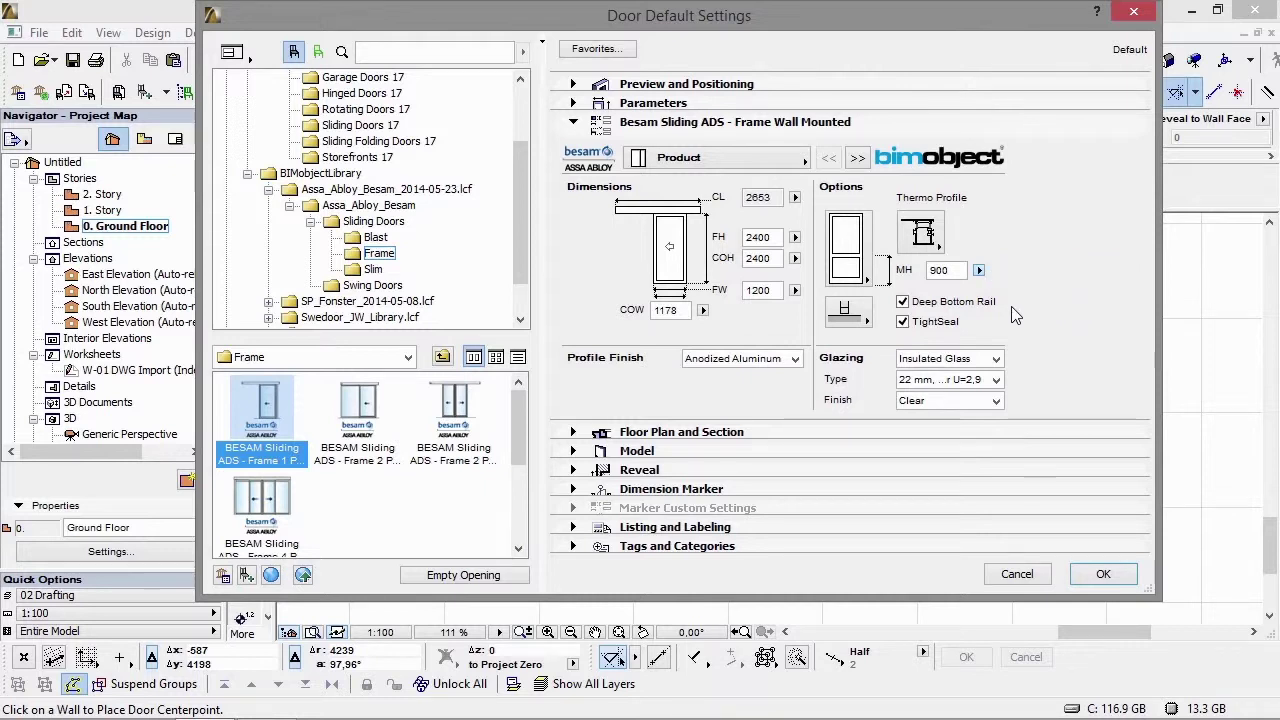
pyautogui.click(866, 320)
pyautogui.click(891, 367)
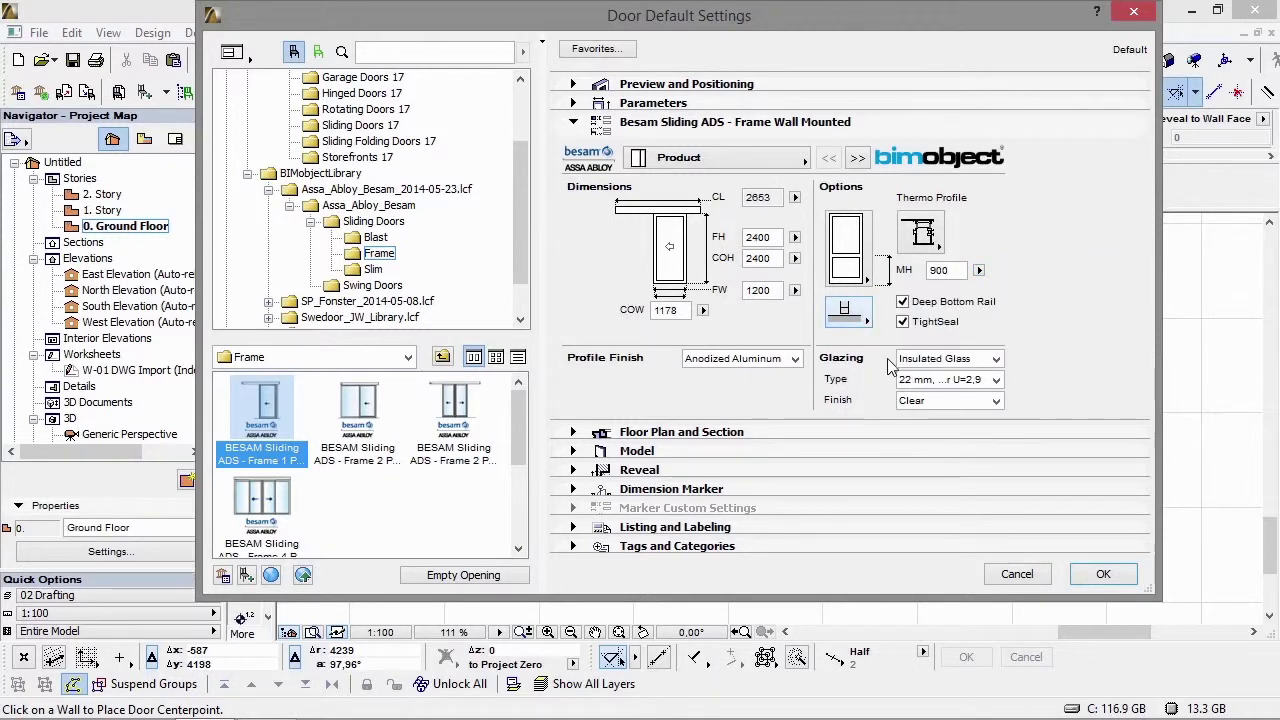
# Step: Read the door's description, keep SL500, and choose the 6 mm laminated glass Pocket Screen Swing for fixing to side screen
pyautogui.click(858, 159)
pyautogui.click(992, 370)
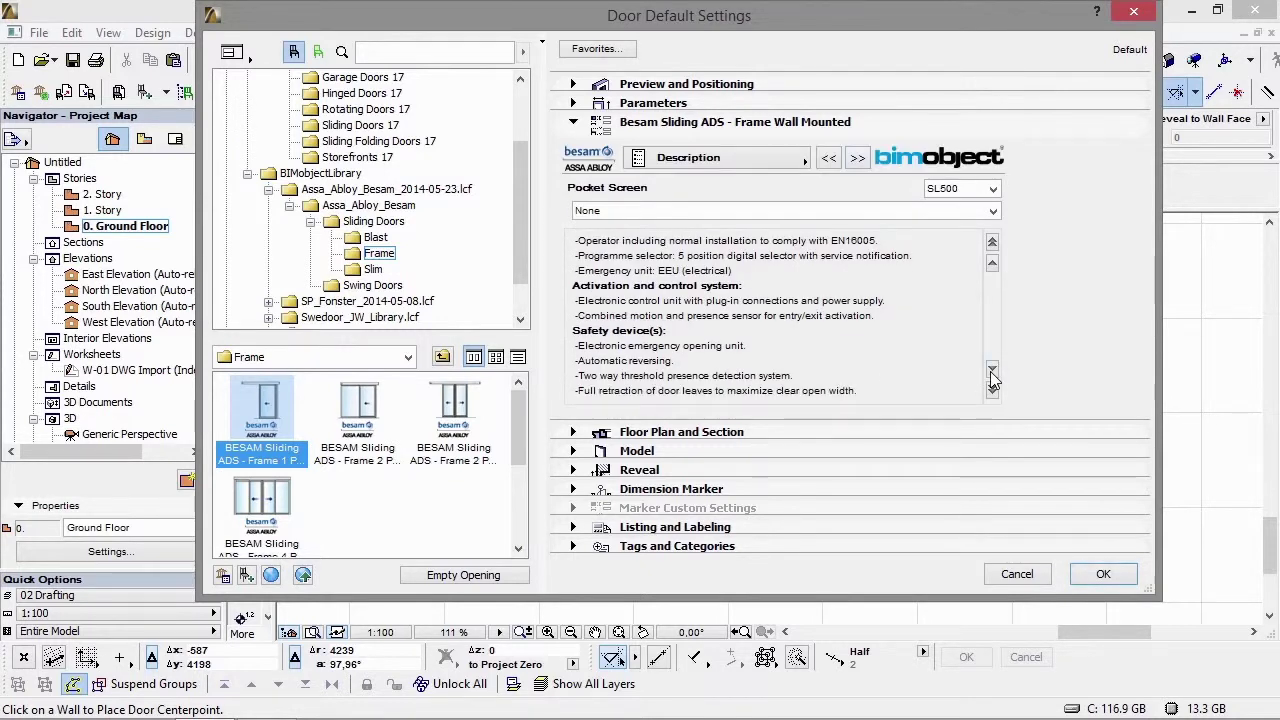
pyautogui.click(940, 190)
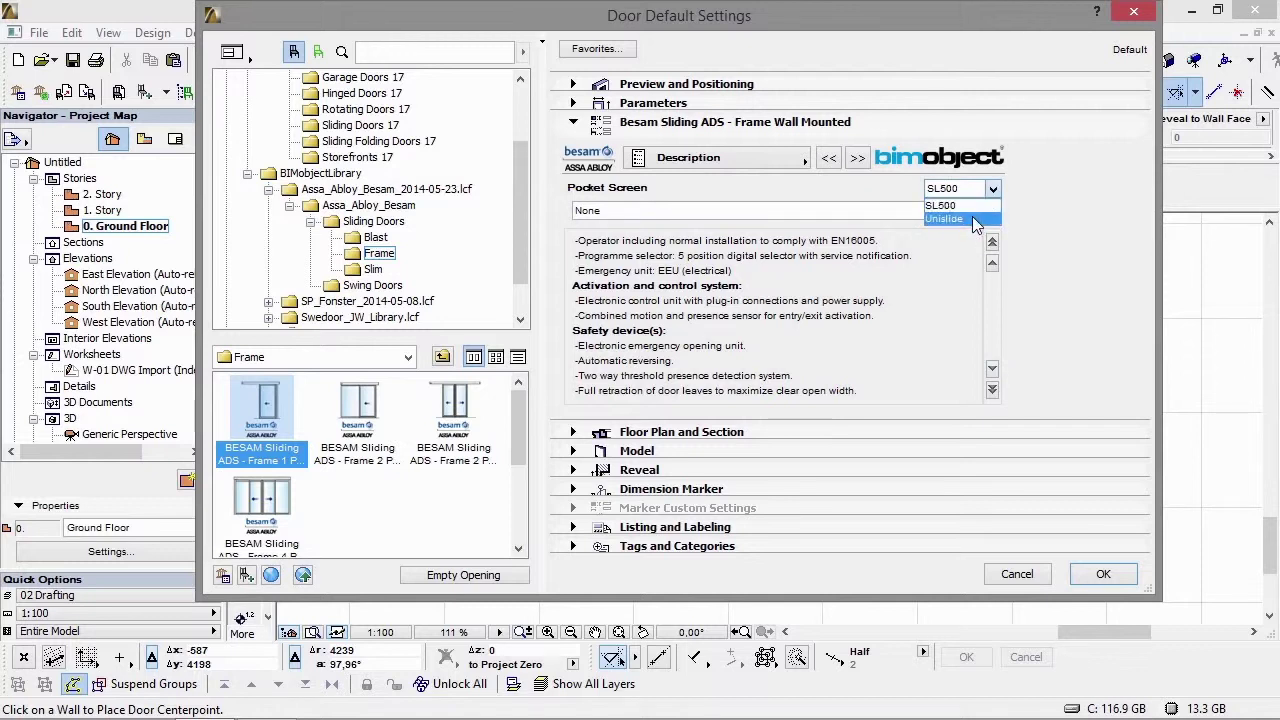
pyautogui.click(940, 205)
pyautogui.click(865, 211)
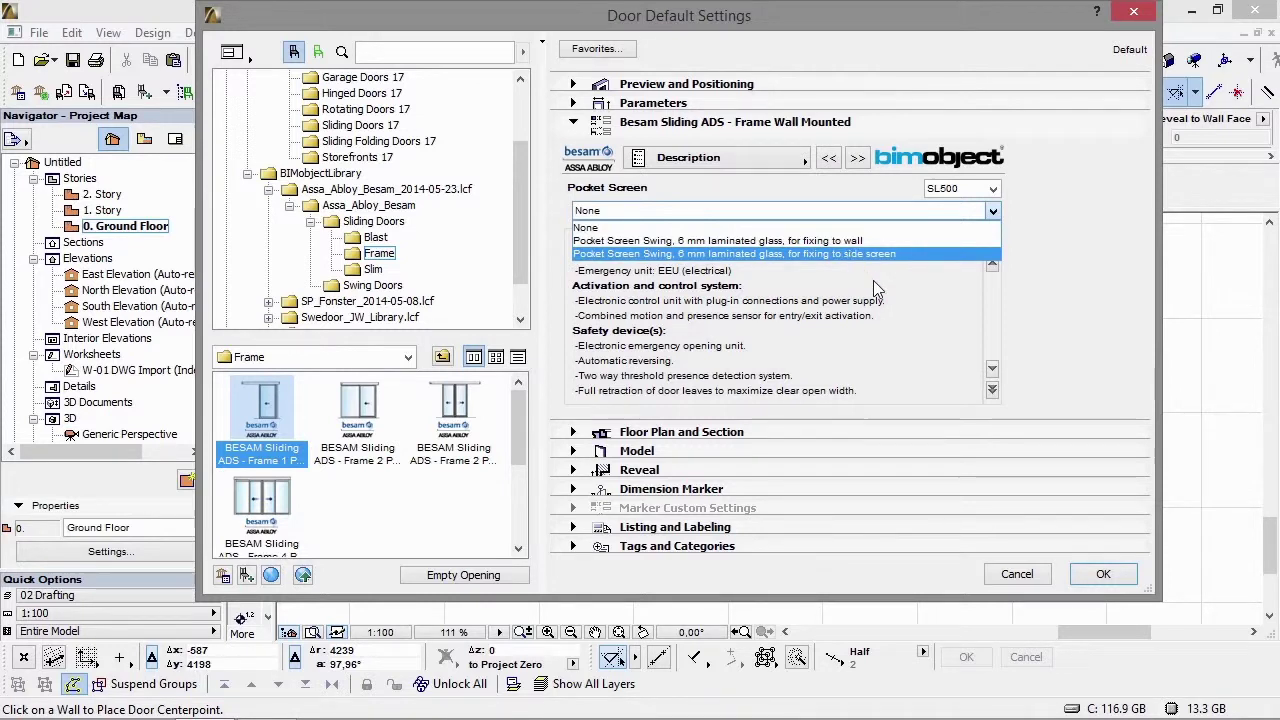
pyautogui.click(873, 253)
# Step: Review the door's appearance settings and product information, and accept the default door settings
pyautogui.click(858, 160)
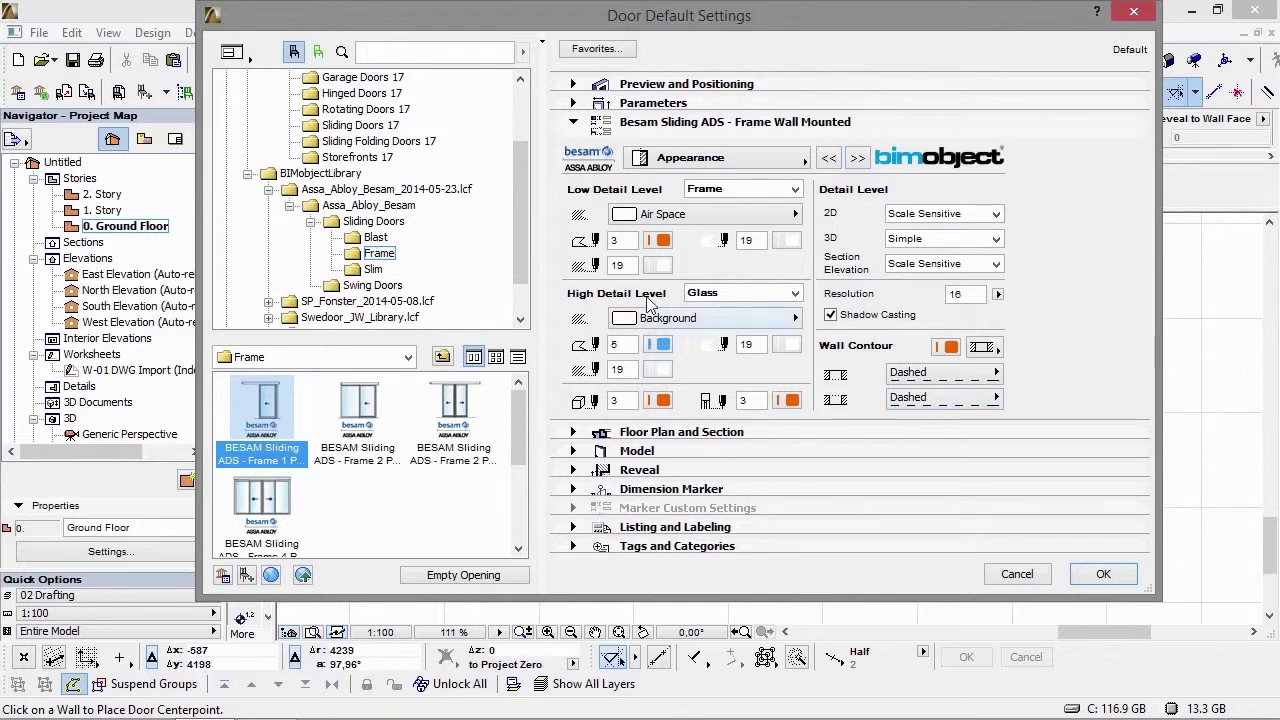
pyautogui.click(794, 160)
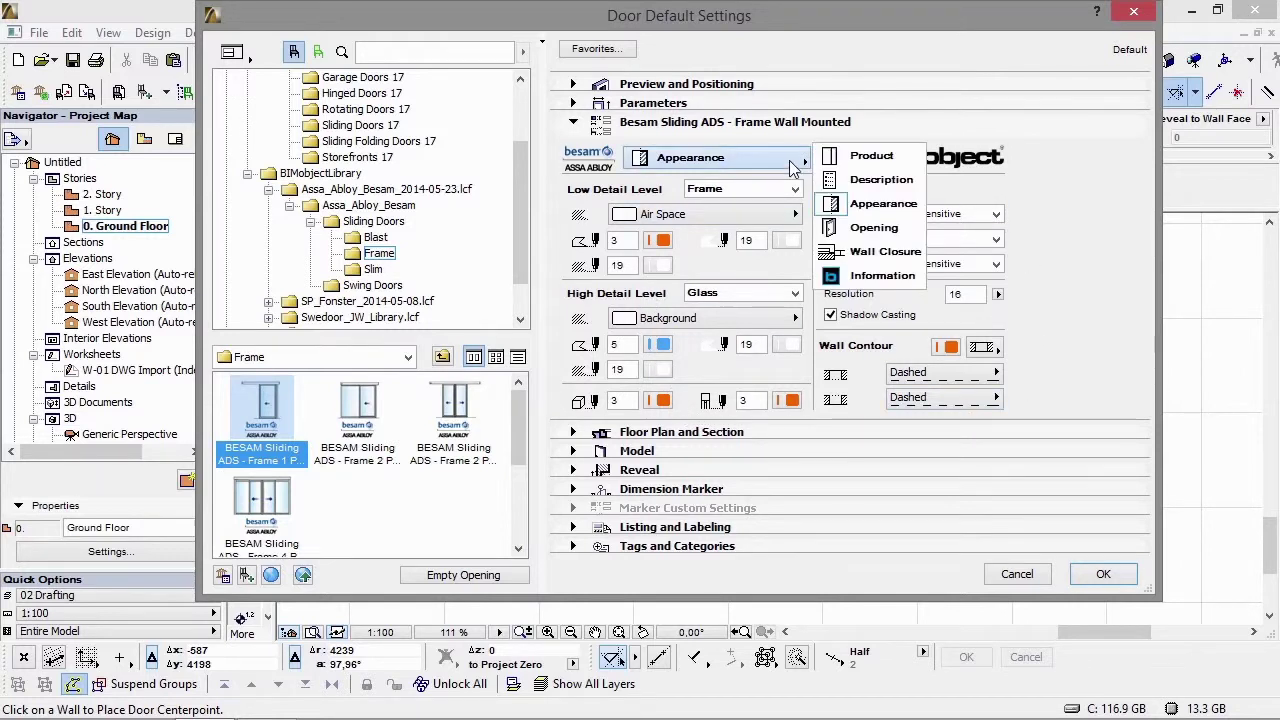
pyautogui.click(840, 276)
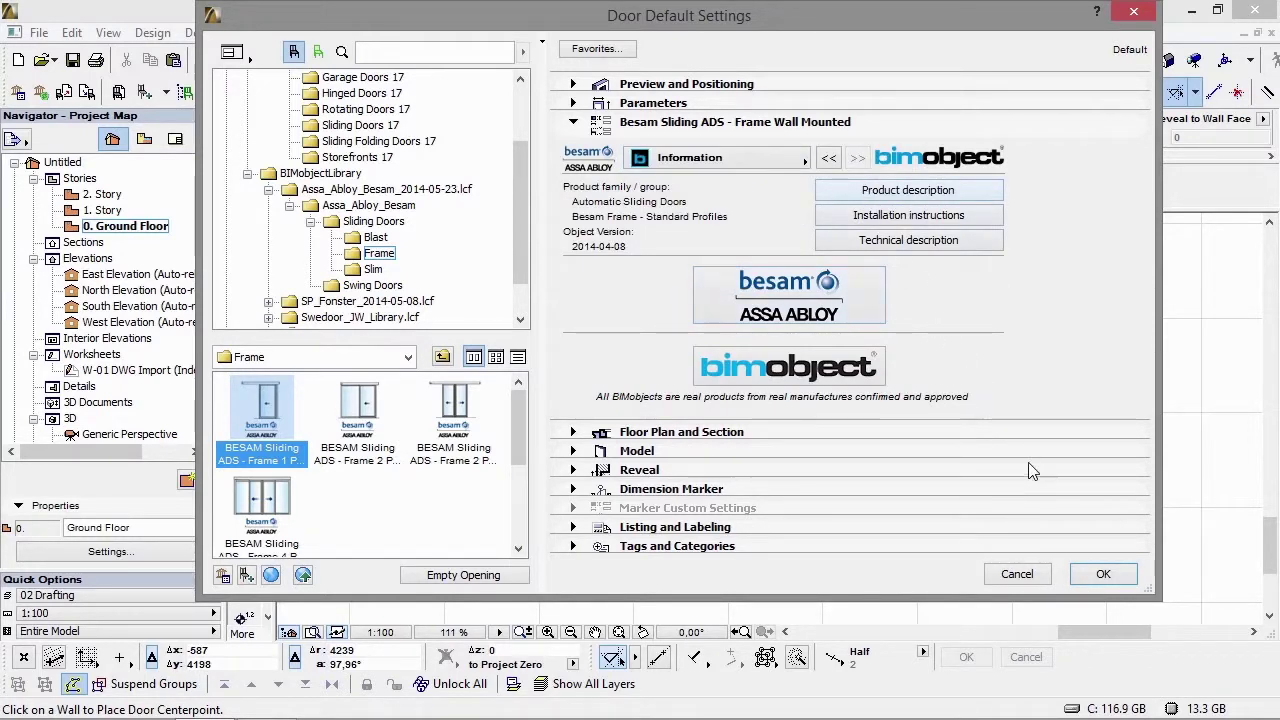
pyautogui.click(1100, 573)
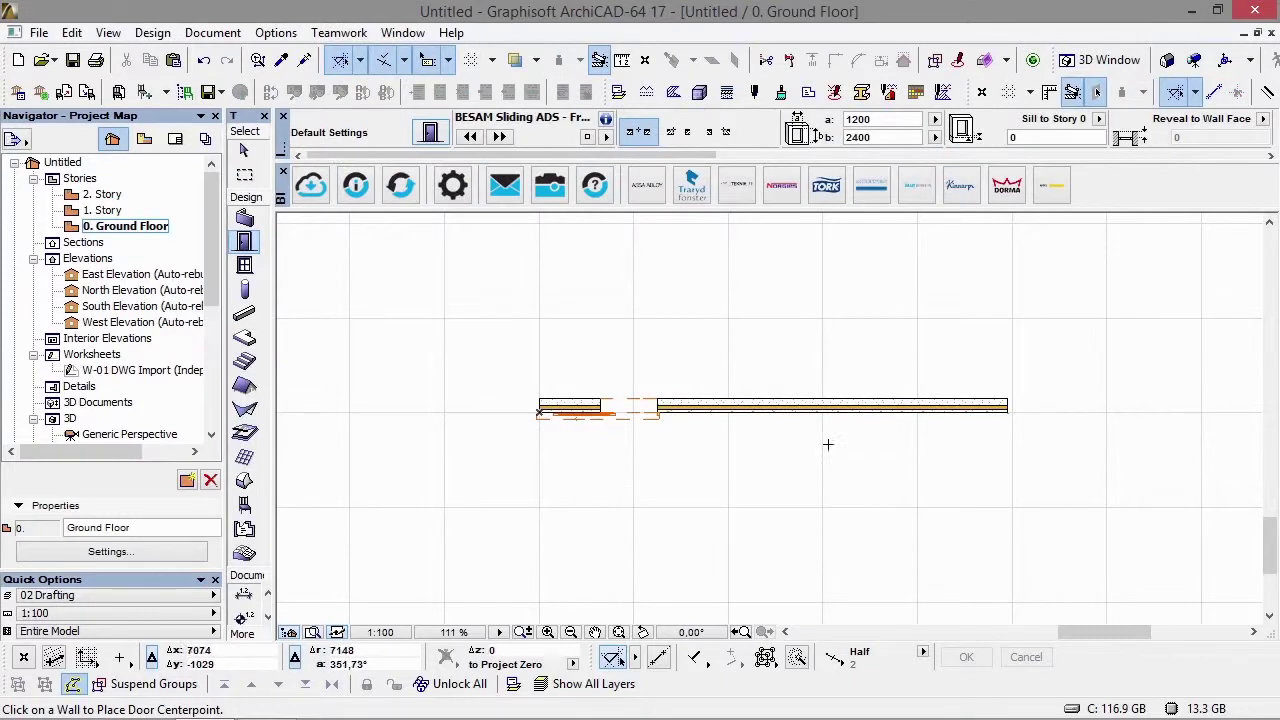
# Step: Place the one-panel Frame door in the wall to the right of the existing door and inspect it in 3D
pyautogui.click(790, 410)
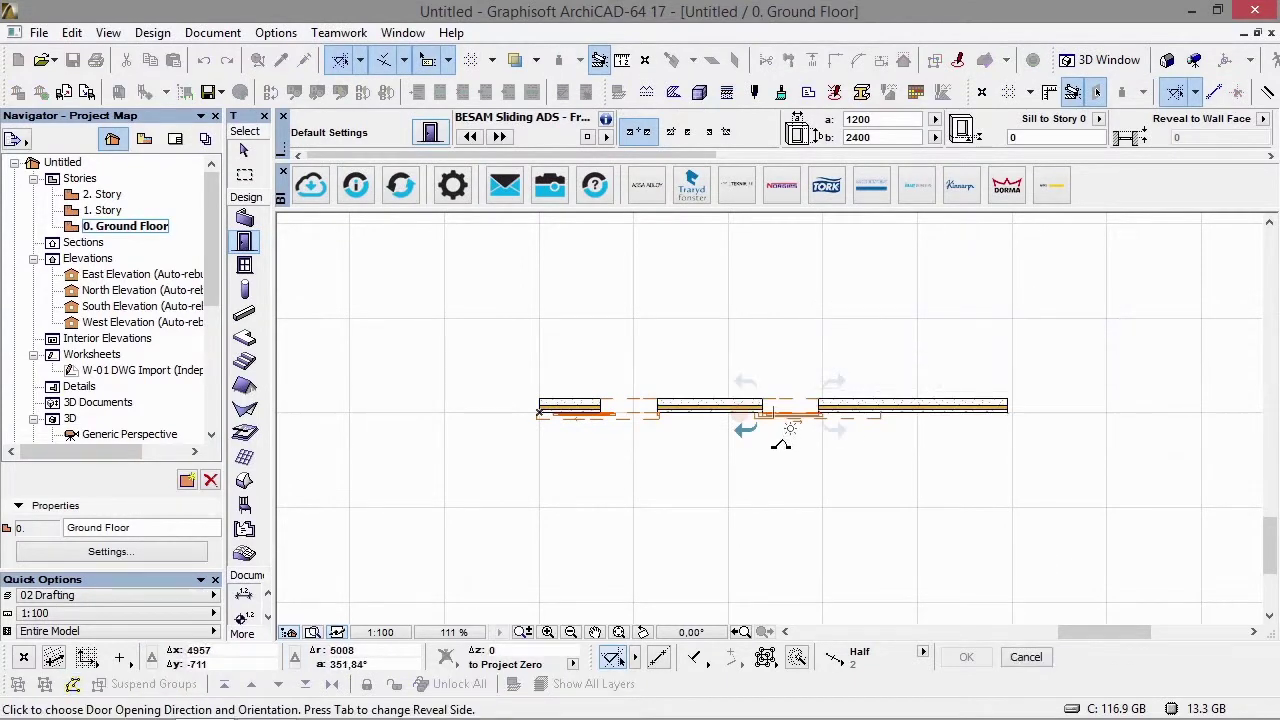
pyautogui.click(780, 445)
pyautogui.press('F3')
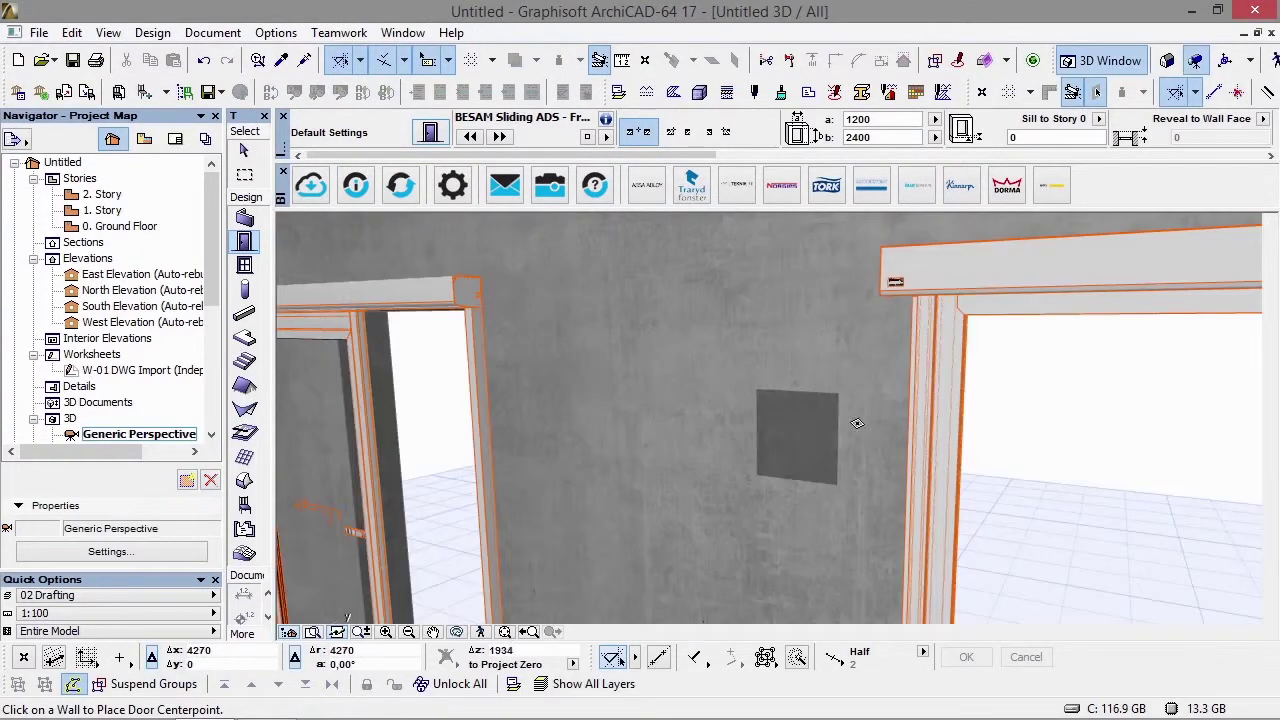
pyautogui.keyDown('shift'); pyautogui.moveTo(1023, 458); pyautogui.dragTo(851, 508, button='middle'); pyautogui.keyUp('shift')
pyautogui.keyDown('shift'); pyautogui.moveTo(918, 472); pyautogui.dragTo(1071, 517, button='middle'); pyautogui.keyUp('shift')
pyautogui.scroll(-5, 760, 400)
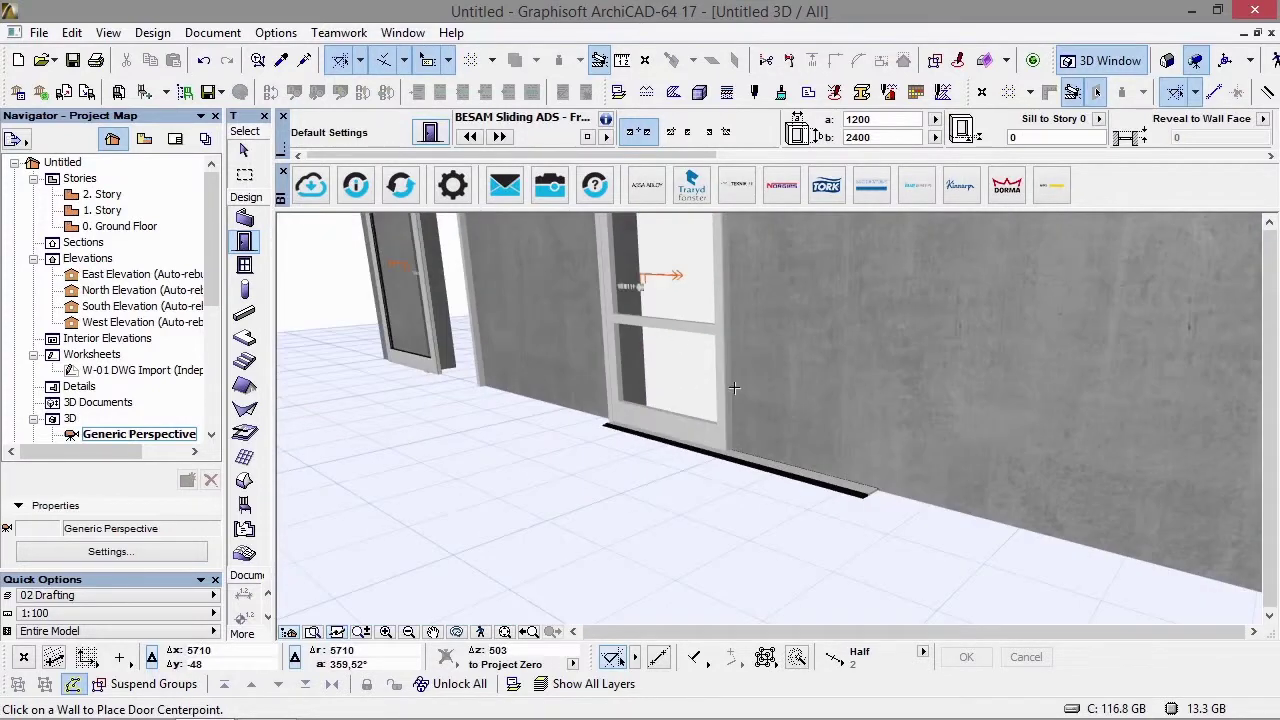
# Step: Select the new one-panel door in 3D and lower its midrail to about 500 mm above the floor
pyautogui.click(863, 428)
pyautogui.keyDown('shift'); pyautogui.moveTo(863, 428); pyautogui.dragTo(893, 422, button='middle'); pyautogui.keyUp('shift')
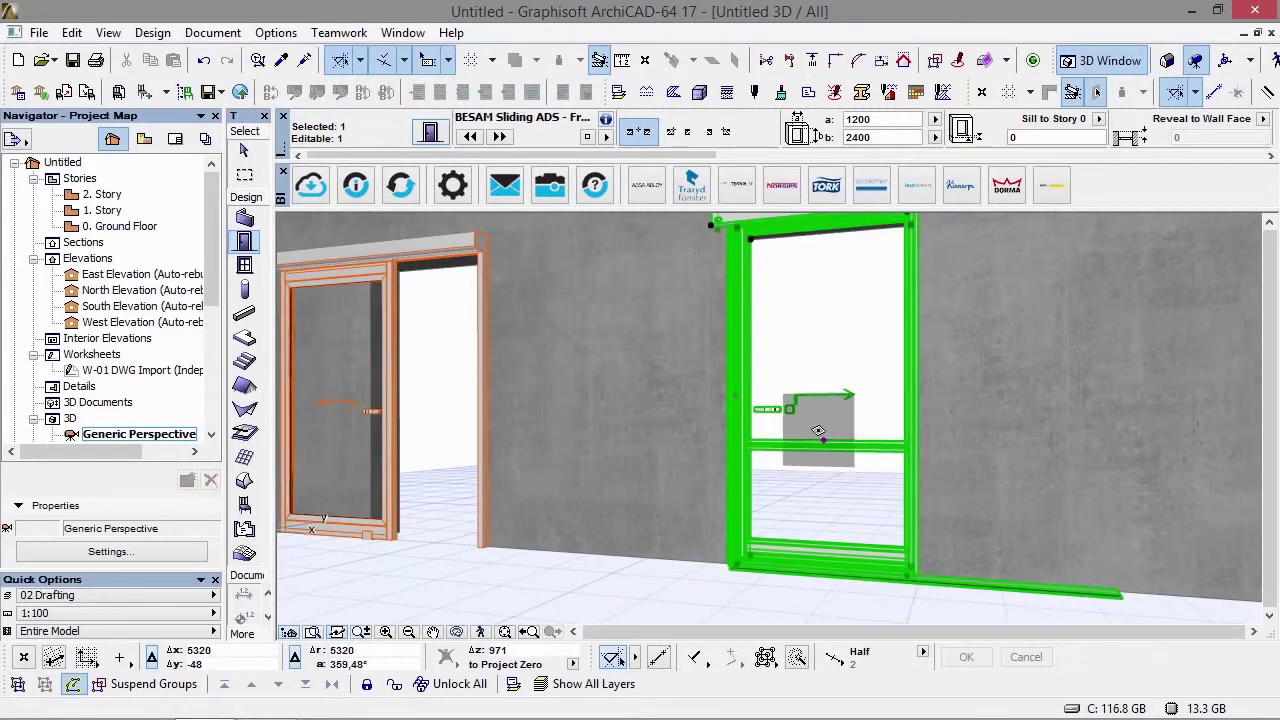
pyautogui.click(826, 437)
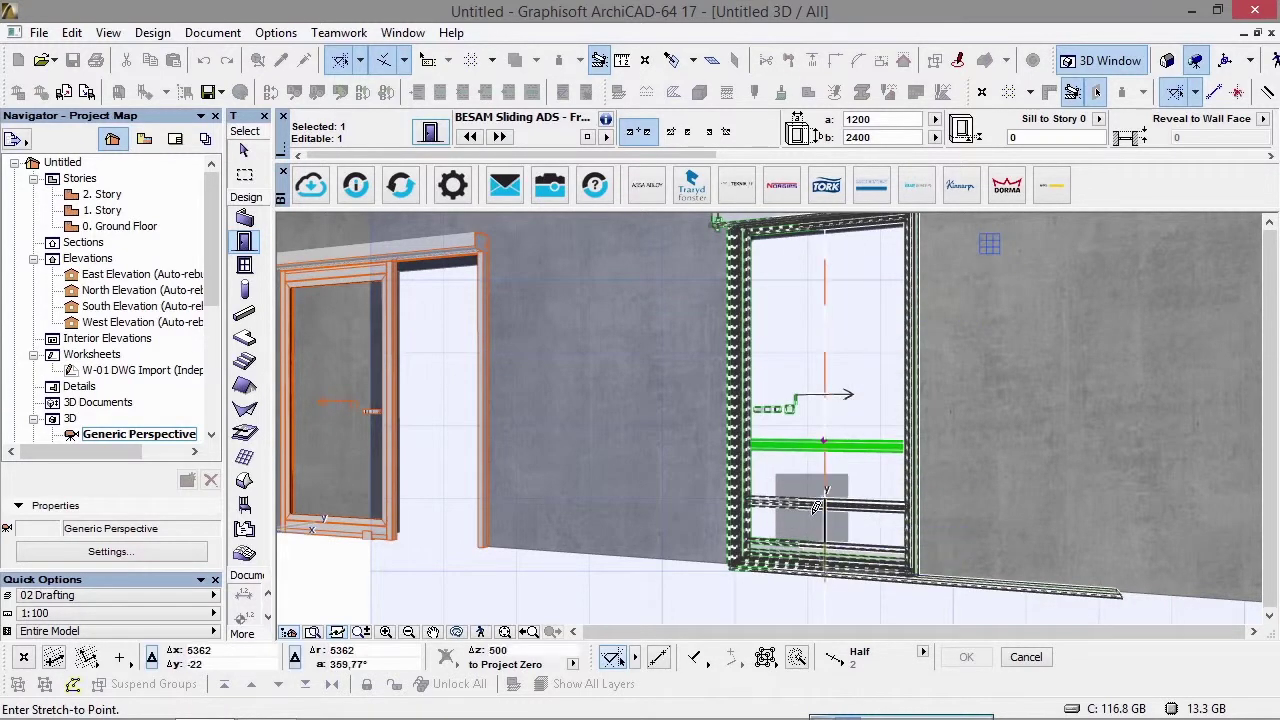
pyautogui.press('Escape')
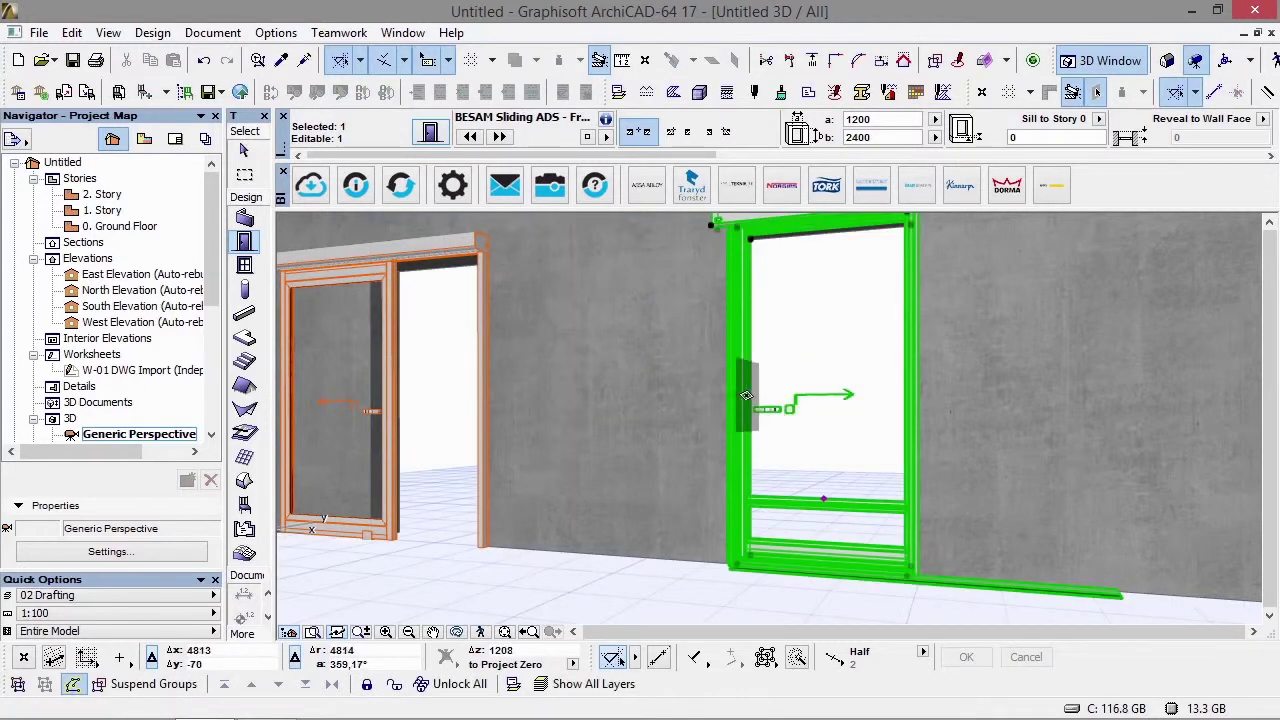
# Step: Slide the one-panel door's leaf partly open to the right and inspect the door from several sides
pyautogui.click(737, 390)
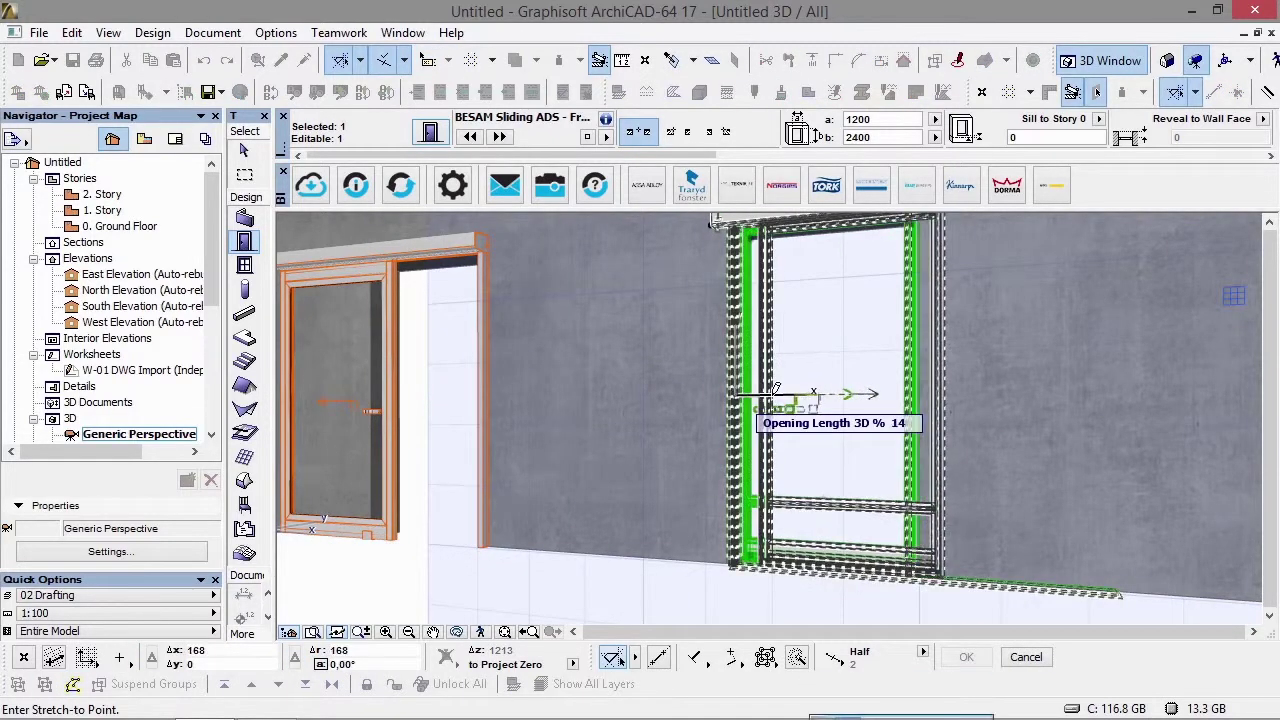
pyautogui.click(845, 405)
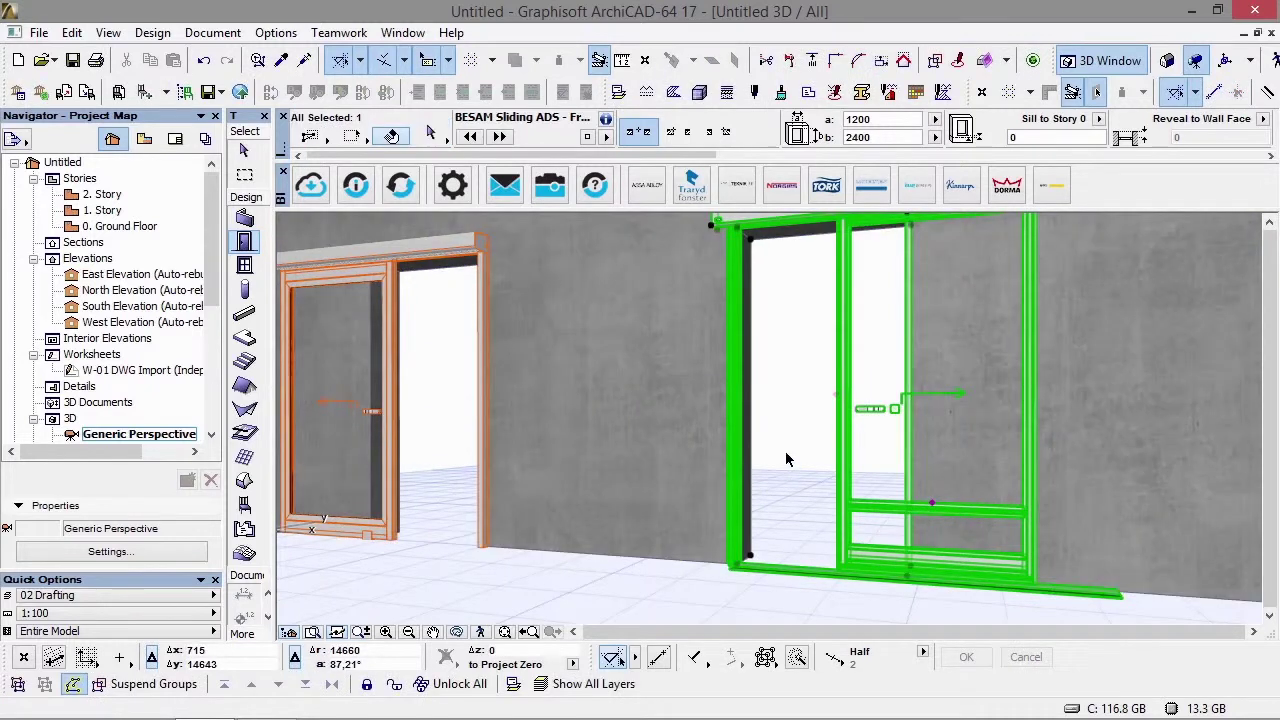
pyautogui.scroll(5, 790, 450)
pyautogui.click(993, 450)
pyautogui.scroll(-3, 971, 443)
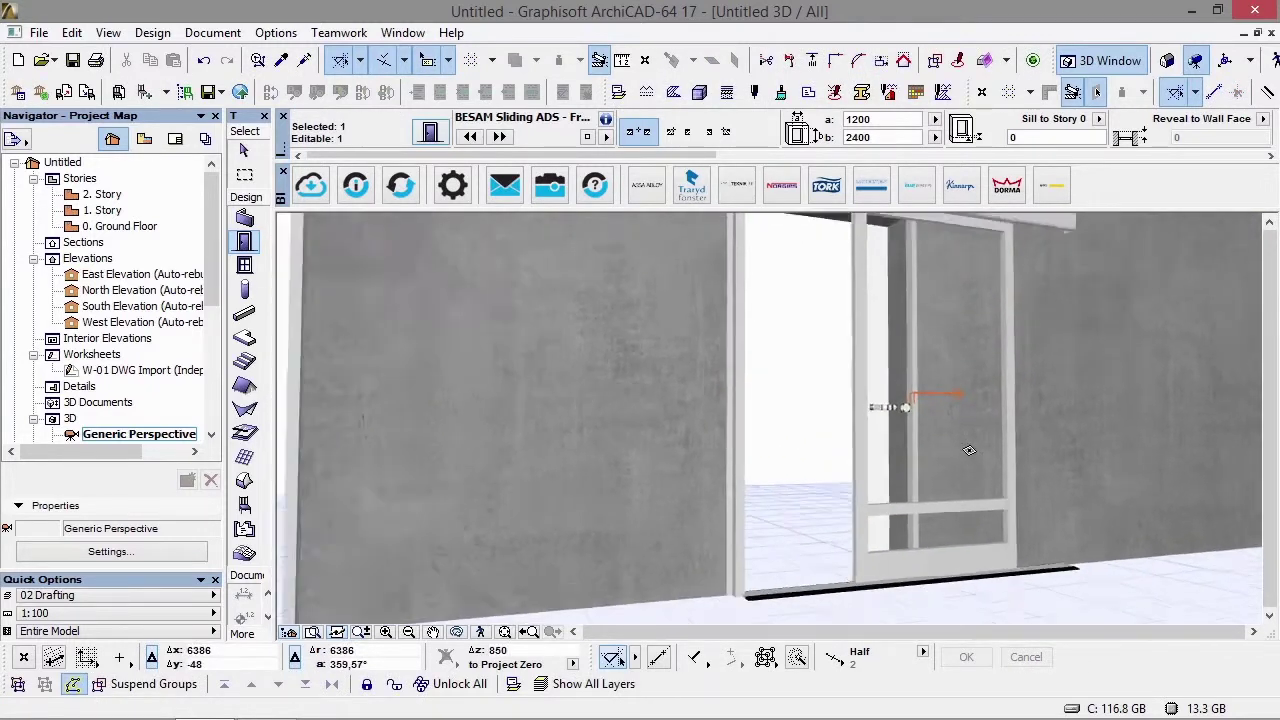
pyautogui.scroll(3, 871, 426)
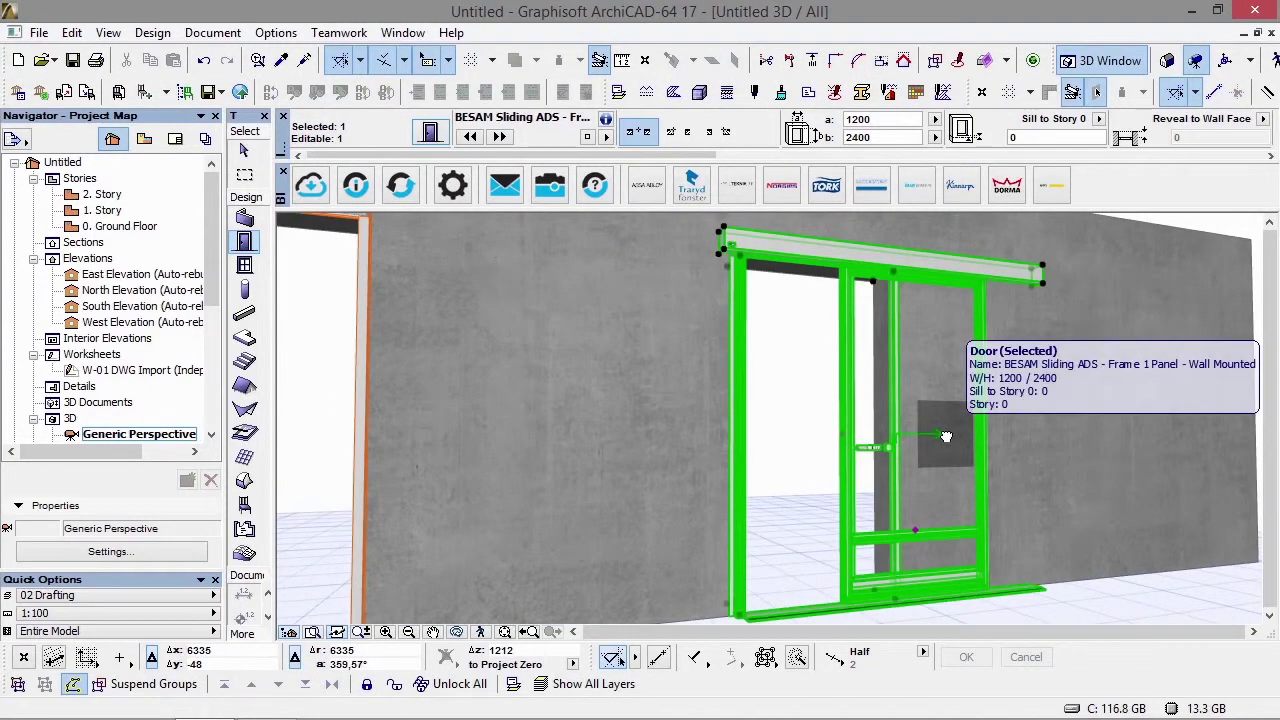
# Step: Change the selected door to the two-panel Frame door with the Unislide operator and no pocket screen, and view it in 3D
pyautogui.doubleClick(945, 435)
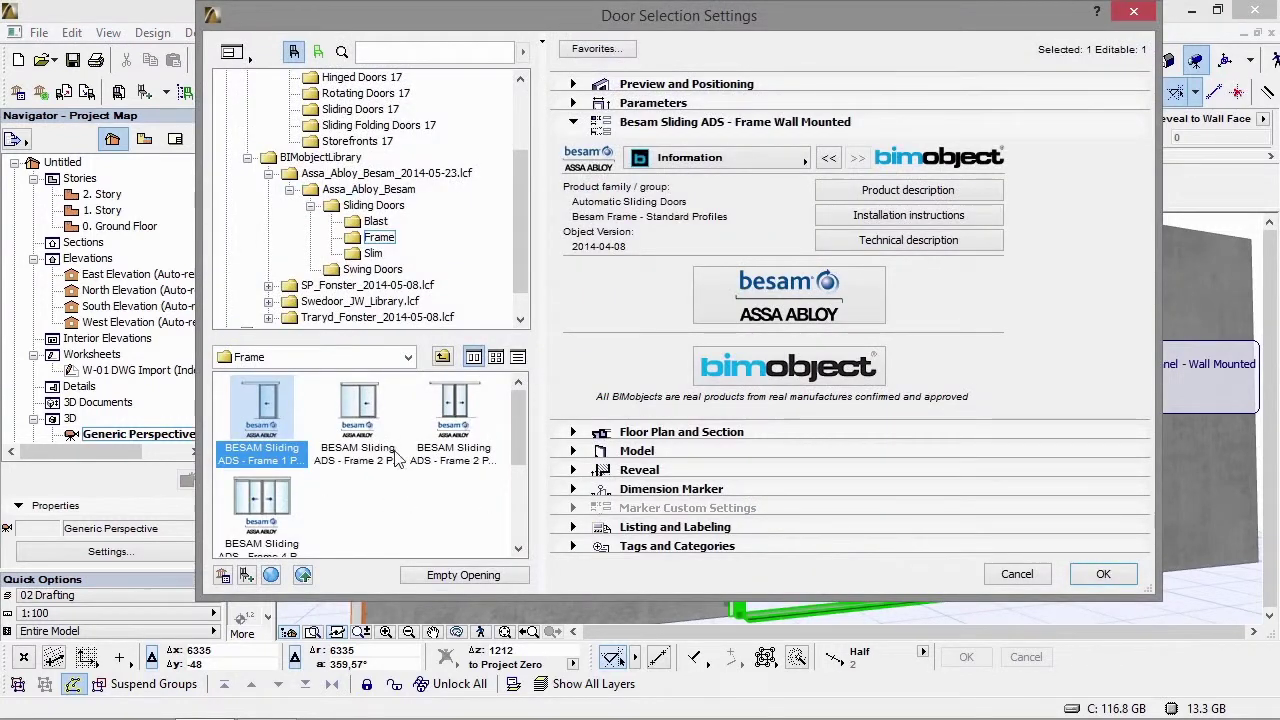
pyautogui.click(367, 398)
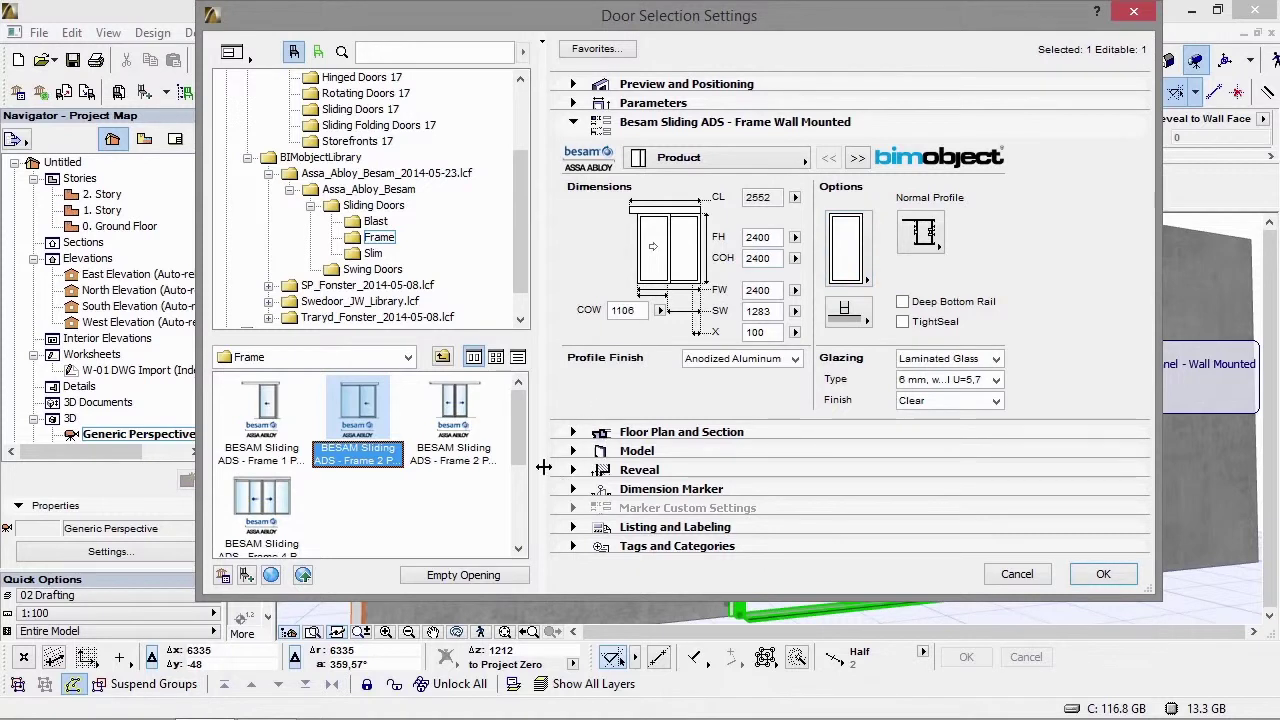
pyautogui.click(857, 160)
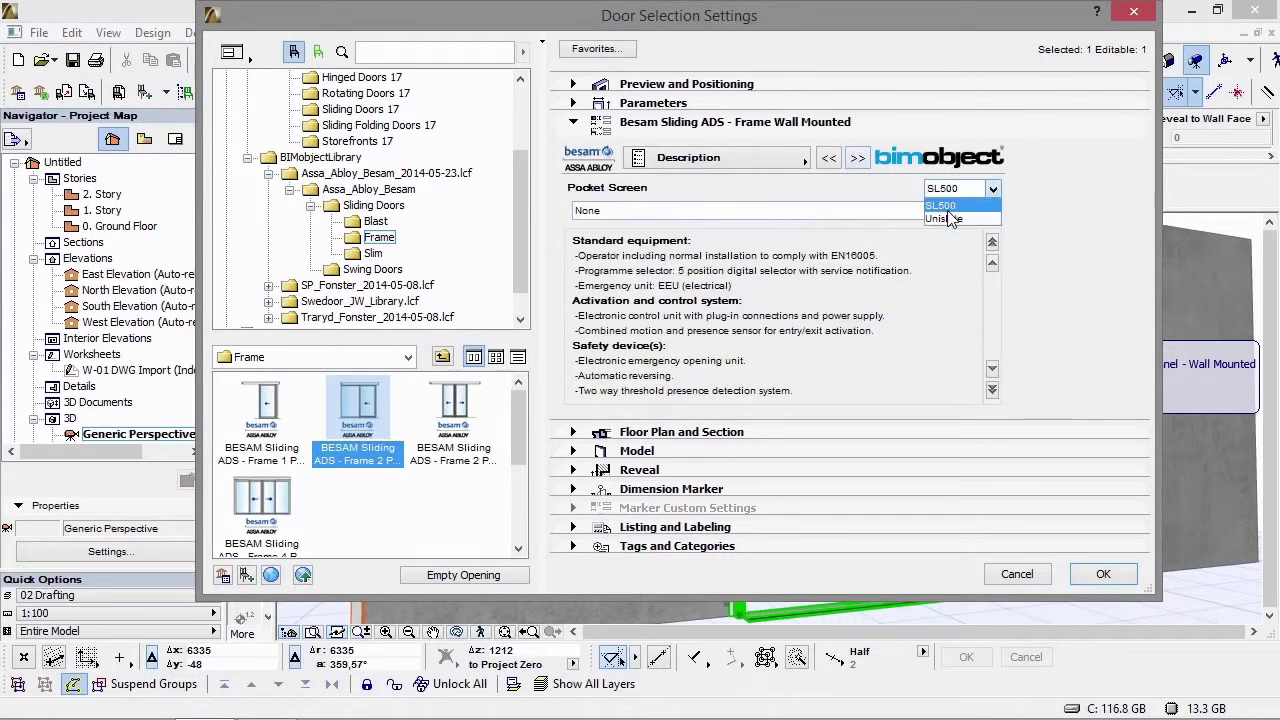
pyautogui.click(992, 211)
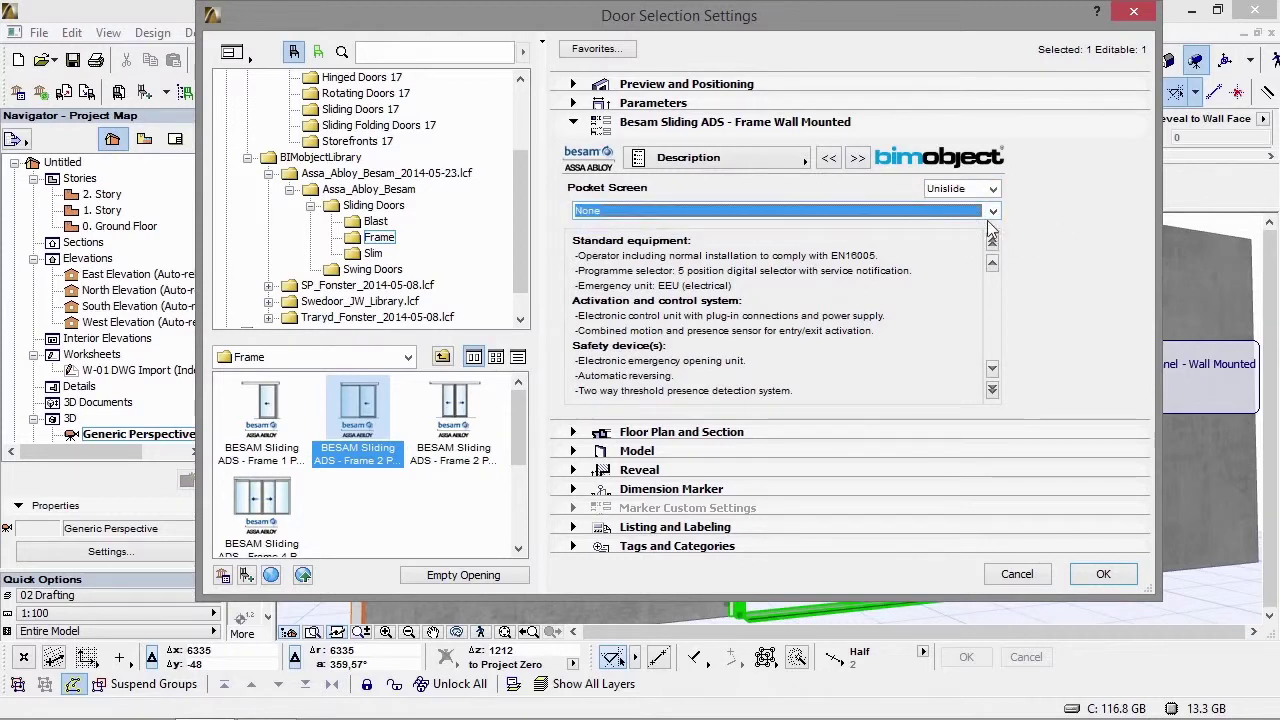
pyautogui.click(1103, 574)
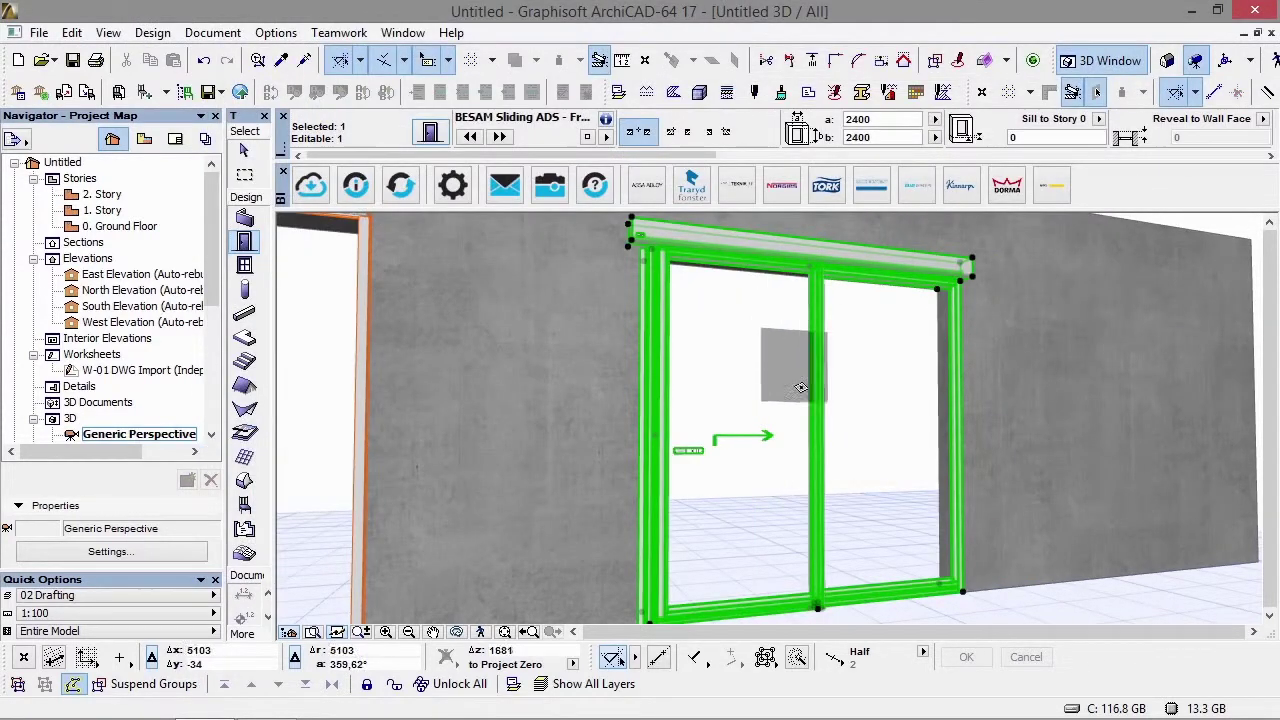
pyautogui.keyDown('shift'); pyautogui.moveTo(766, 374); pyautogui.dragTo(584, 430, button='middle'); pyautogui.keyUp('shift')
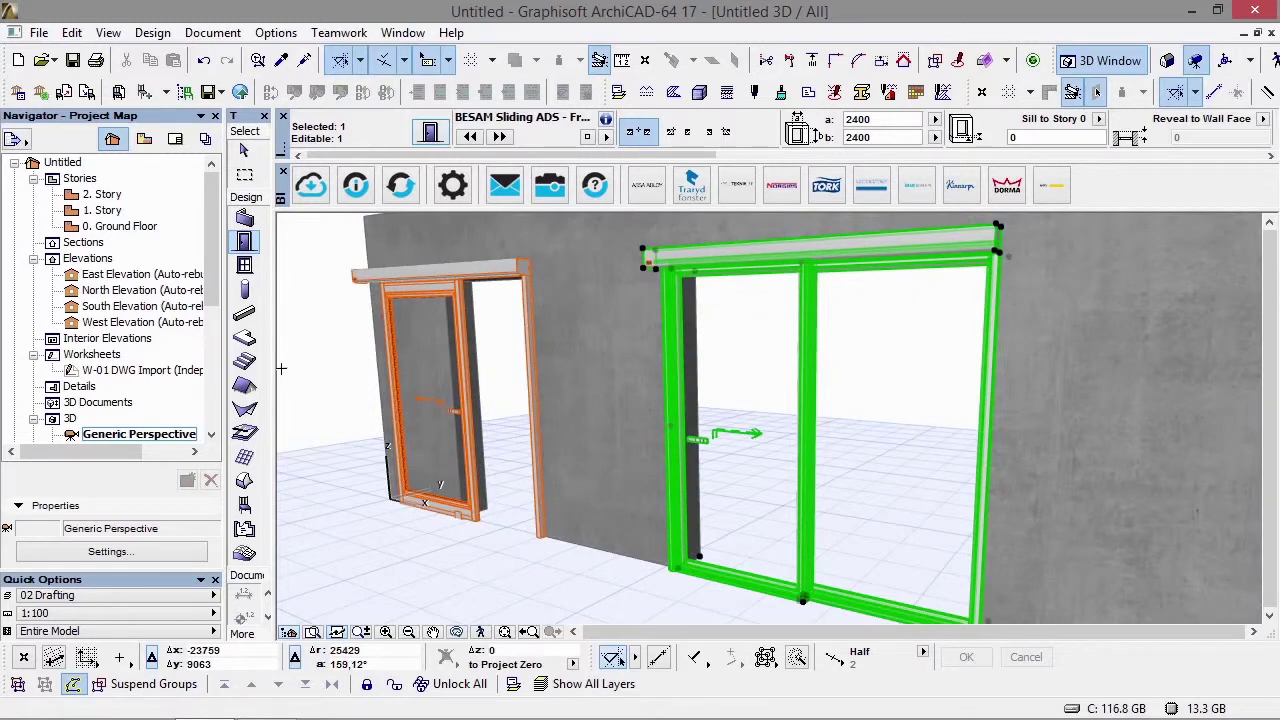
# Step: Change the selected door to the double-sliding two-panel Frame variant with the SL500 operator and a 6 mm laminated swing pocket screen for fixing to wall
pyautogui.hotkey('ctrl', 't')
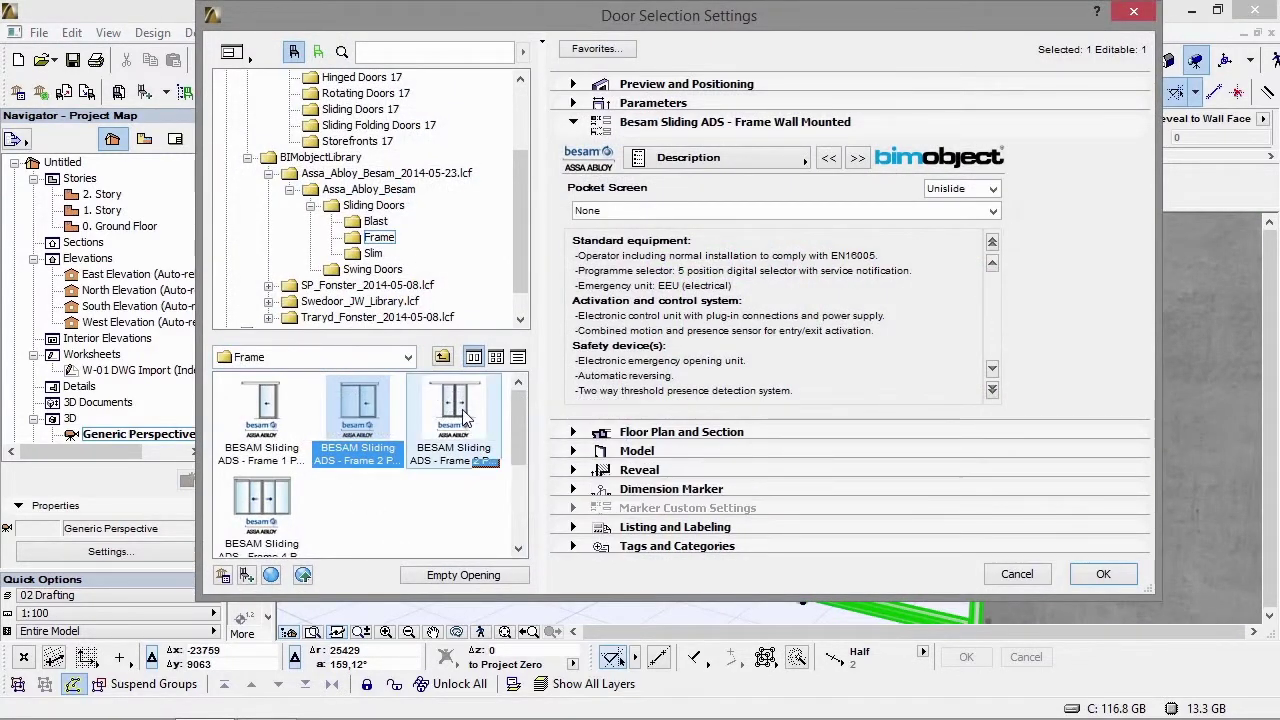
pyautogui.click(465, 418)
pyautogui.click(857, 157)
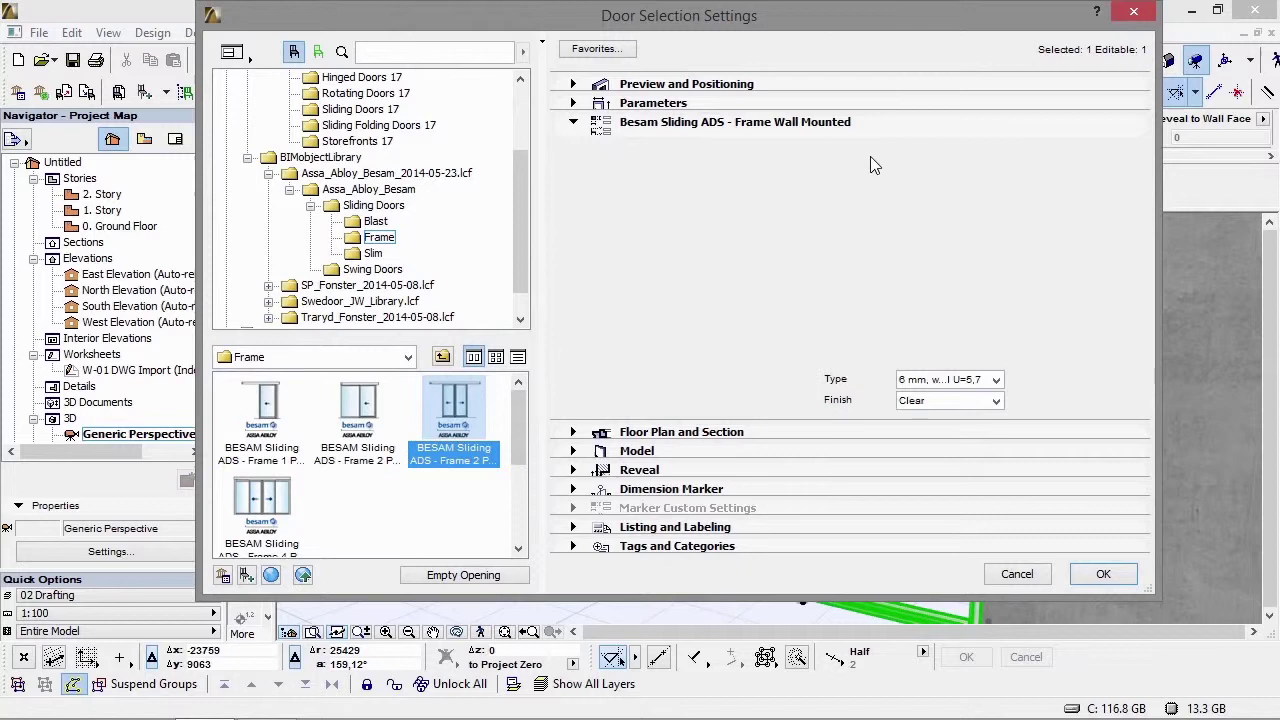
pyautogui.click(868, 211)
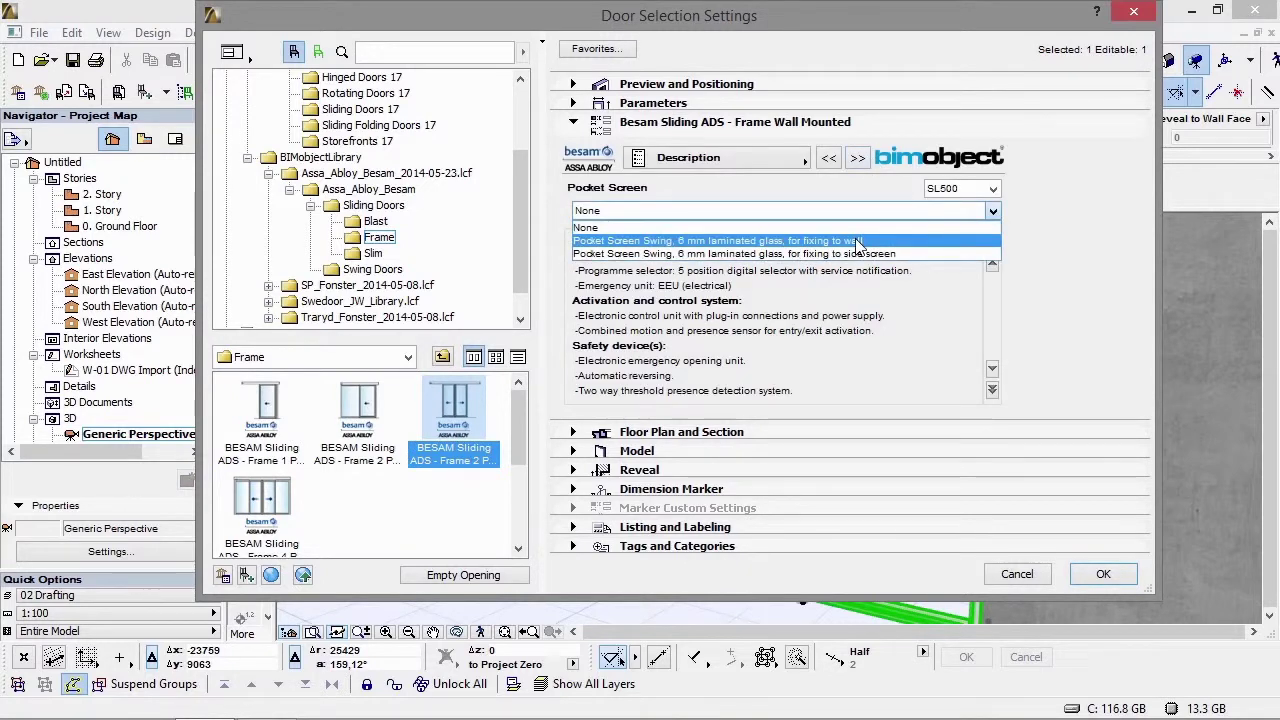
pyautogui.click(857, 241)
pyautogui.click(977, 195)
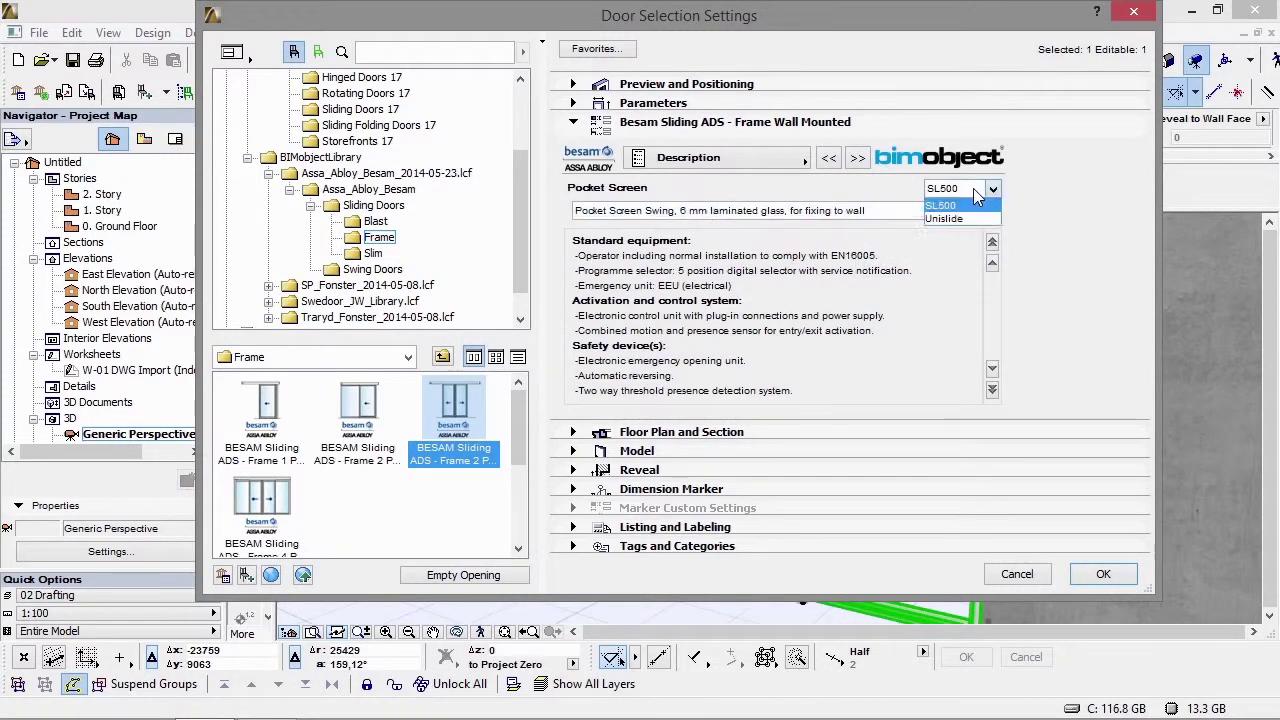
pyautogui.click(1103, 574)
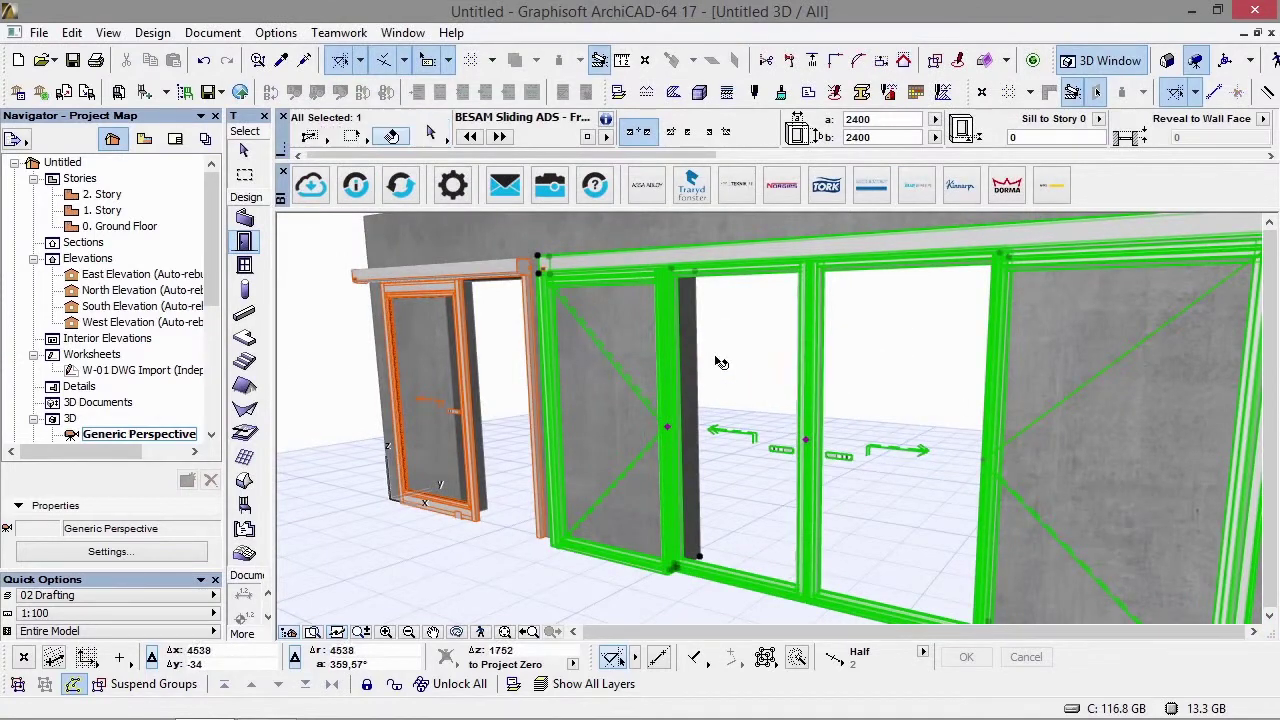
# Step: Try to swing open the pocket screen at the right end of the two-panel door in 3D
pyautogui.scroll(3, 754, 338)
pyautogui.keyDown('shift'); pyautogui.moveTo(754, 338); pyautogui.dragTo(1023, 354, button='middle'); pyautogui.keyUp('shift')
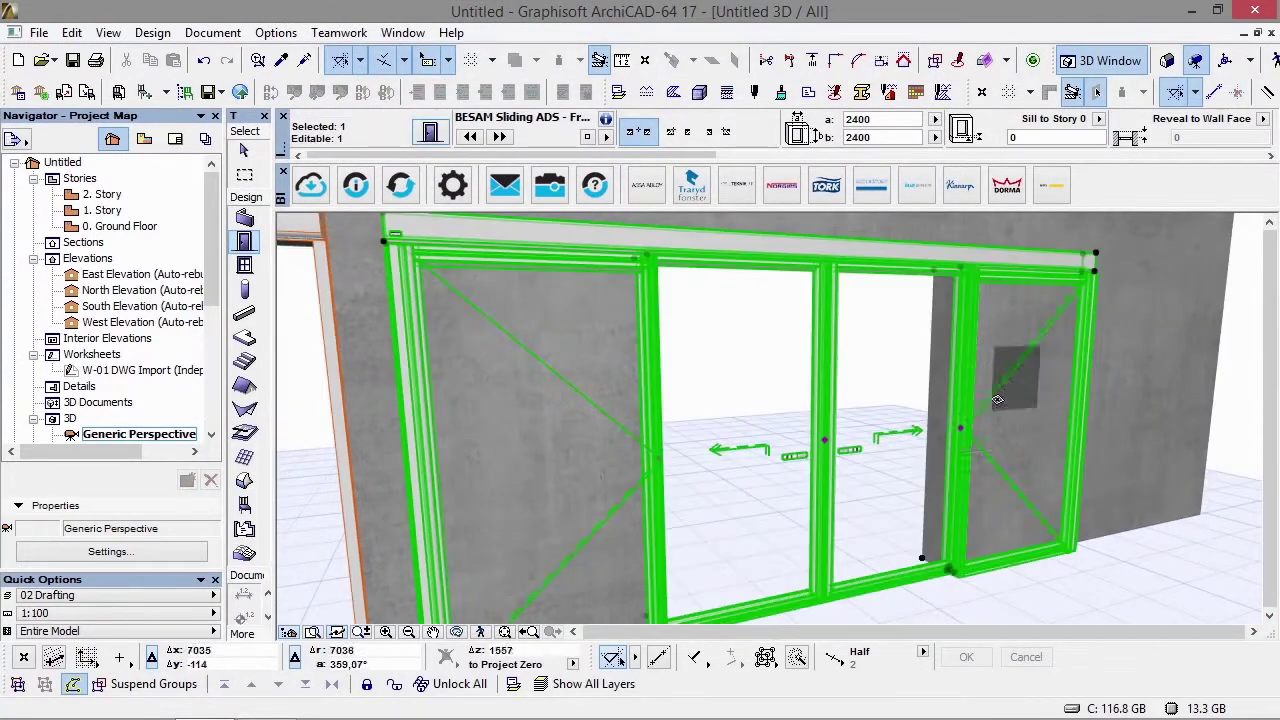
pyautogui.click(961, 425)
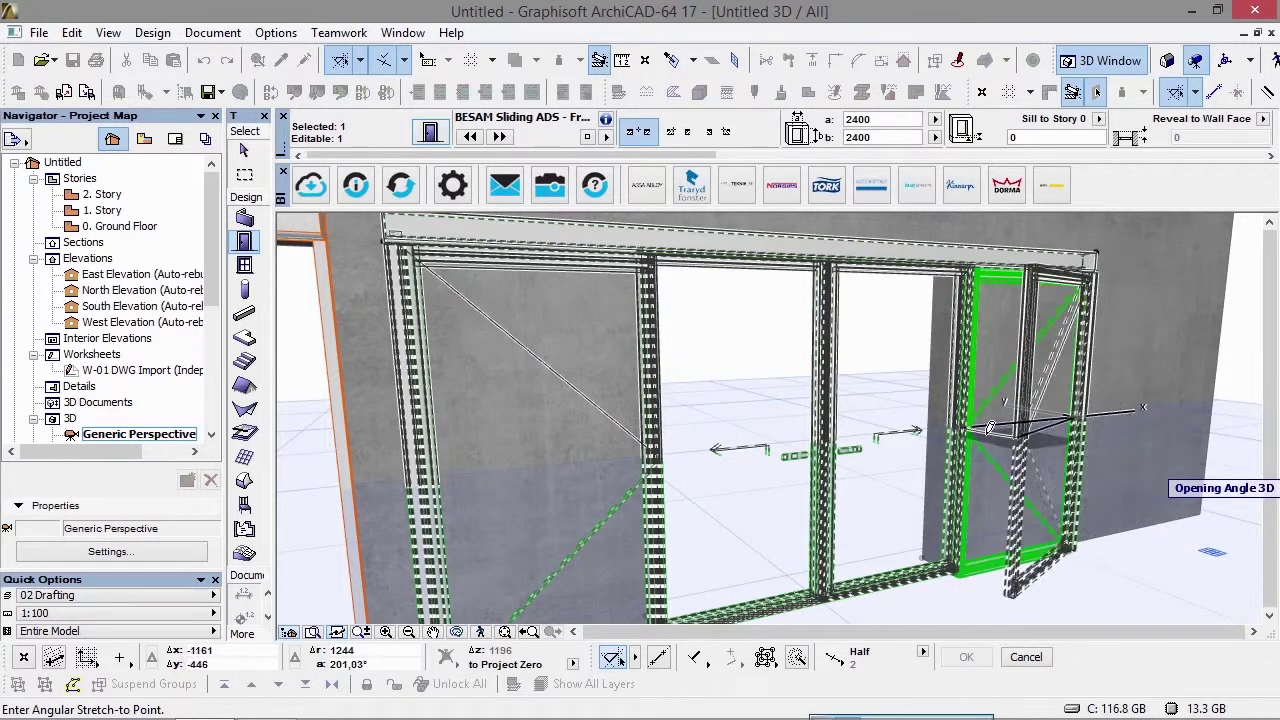
pyautogui.click(840, 438)
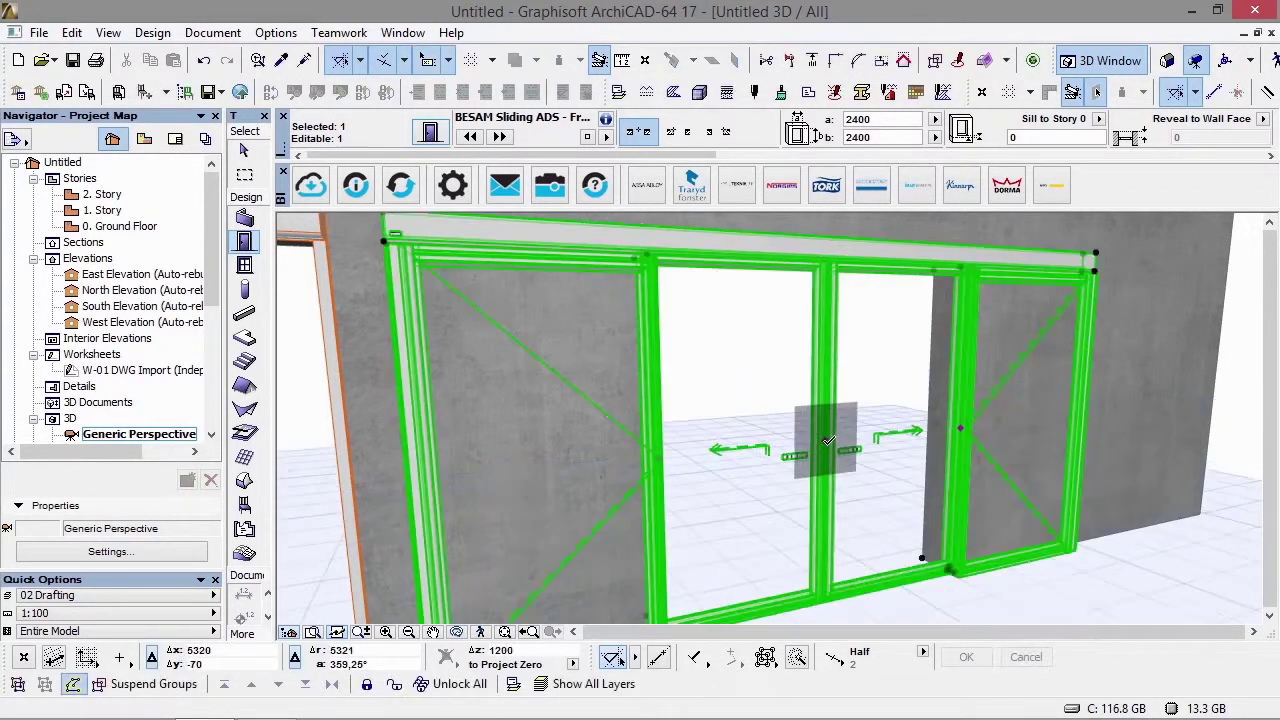
# Step: Slide the right leaf and the left leaf of the two-panel door open in 3D and inspect the door from the other side
pyautogui.click(829, 438)
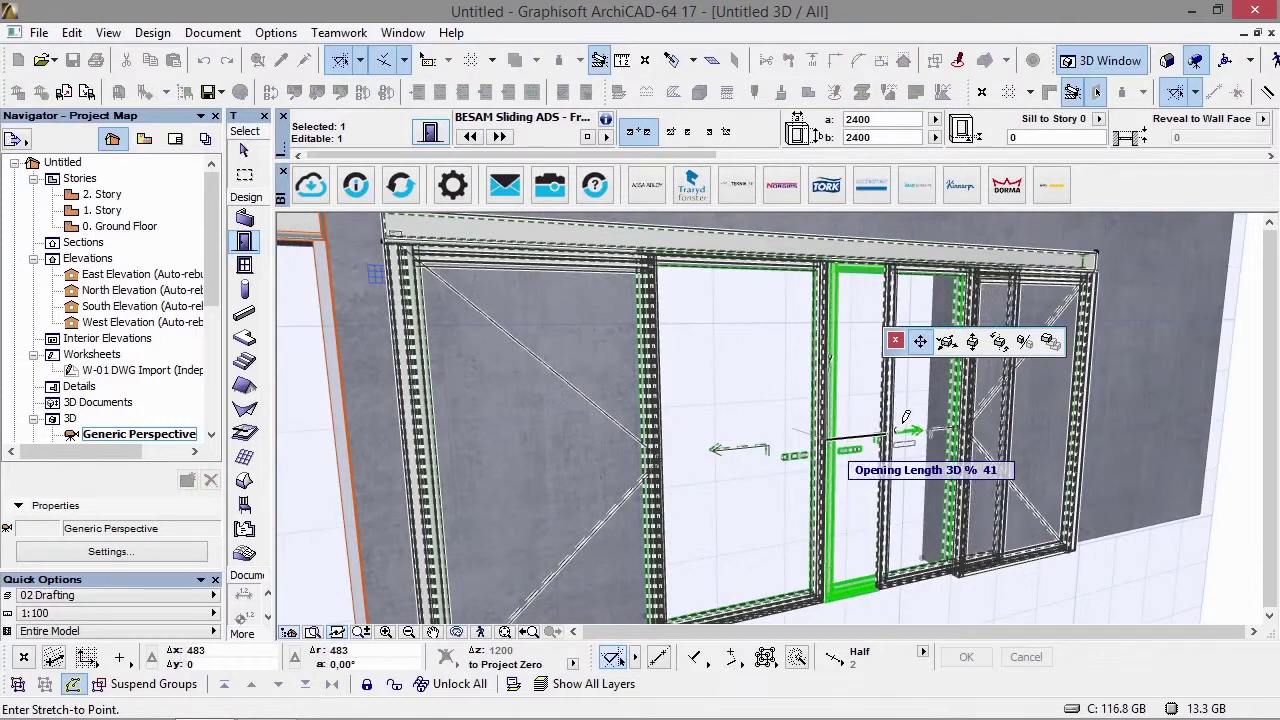
pyautogui.click(919, 415)
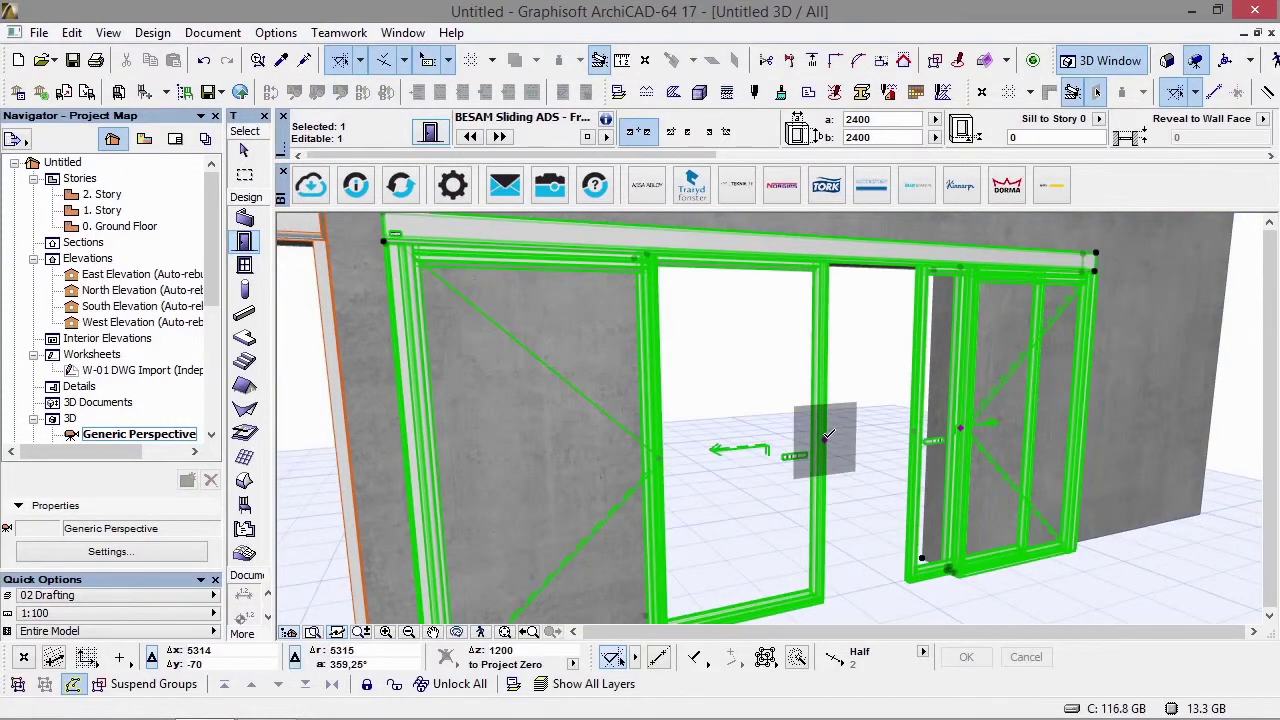
pyautogui.click(828, 437)
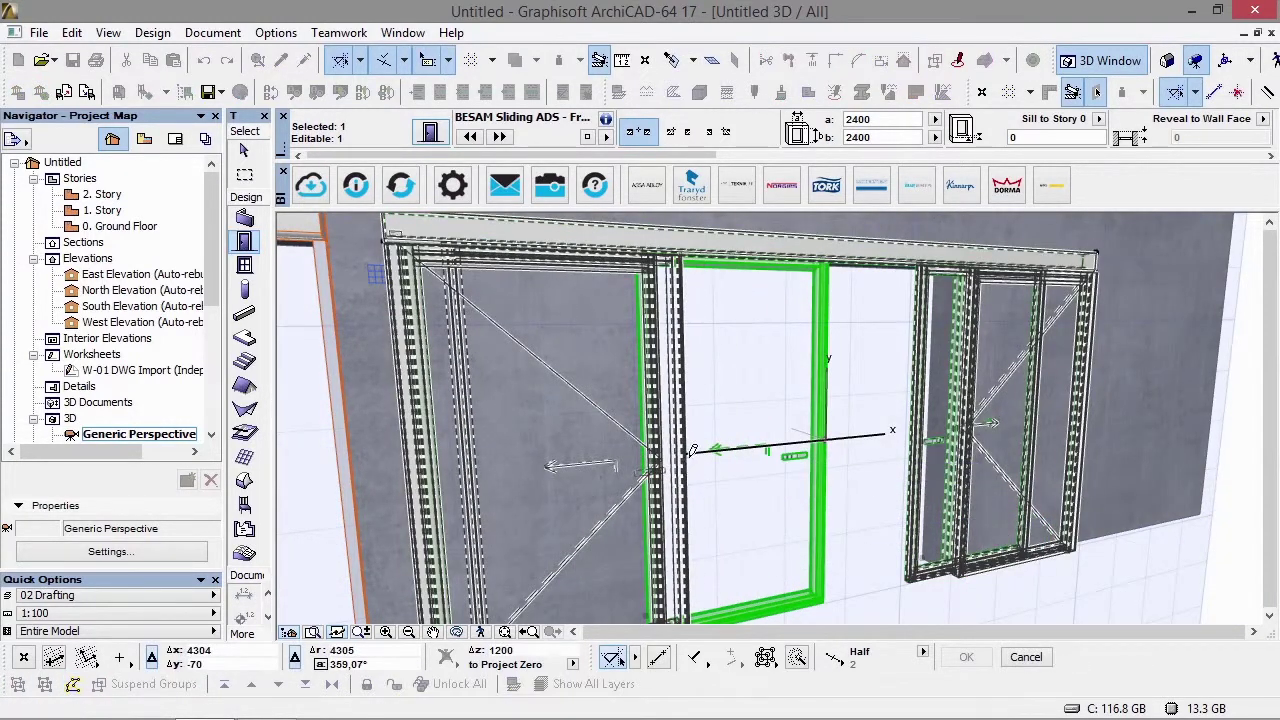
pyautogui.click(692, 452)
pyautogui.scroll(6, 863, 357)
pyautogui.keyDown('shift'); pyautogui.moveTo(660, 363); pyautogui.dragTo(494, 394, button='middle'); pyautogui.keyUp('shift')
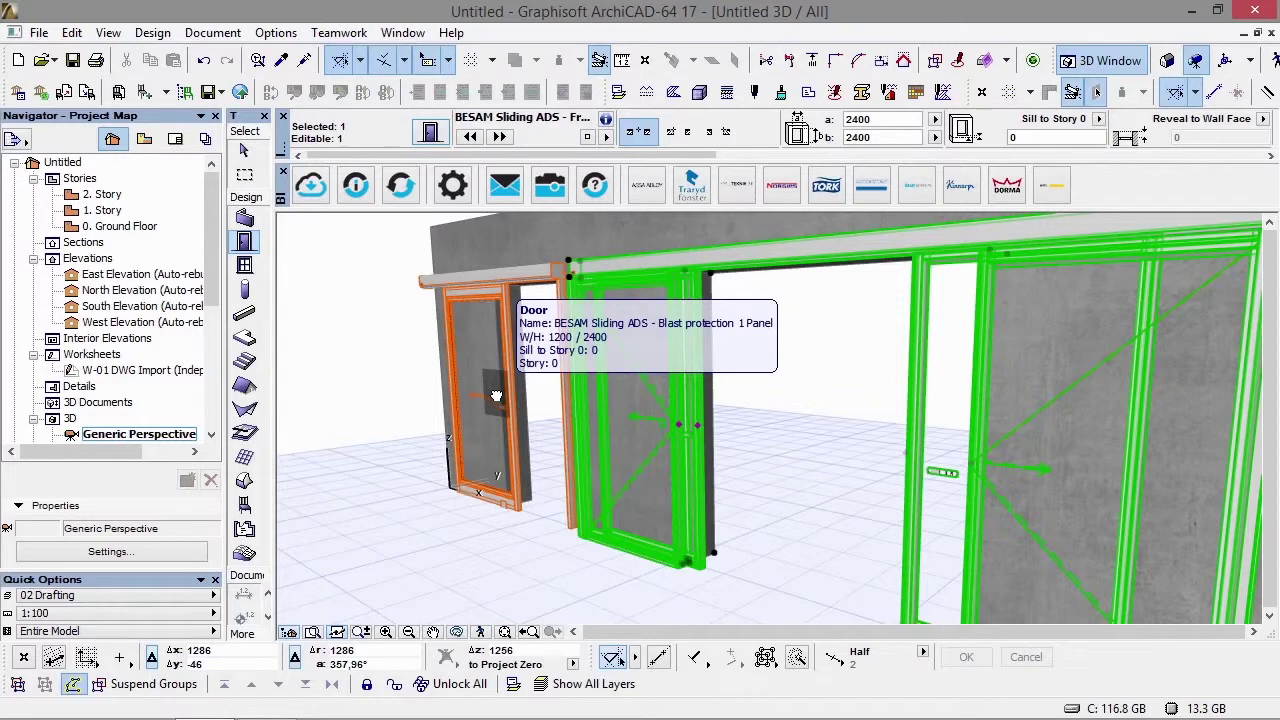
# Step: Set the two-panel door to the Unislide operator with no pocket screen, deselect it and inspect it in 3D
pyautogui.hotkey('ctrl', 't')
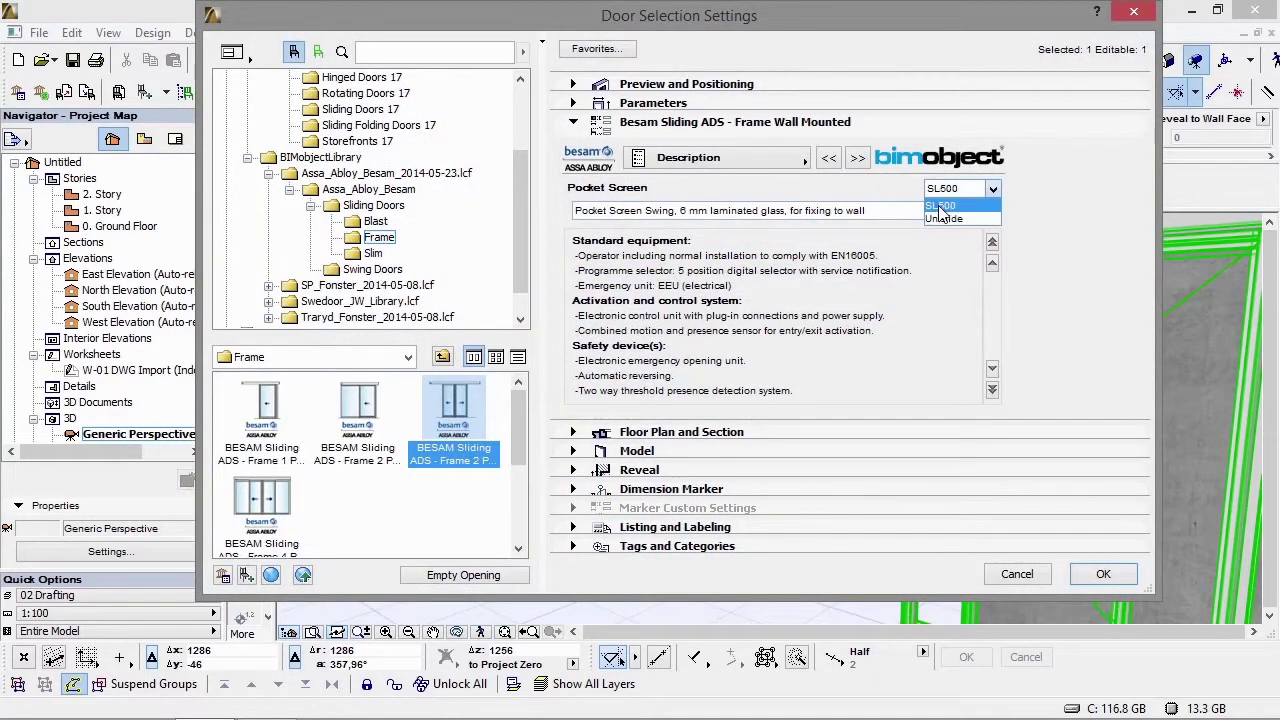
pyautogui.click(942, 218)
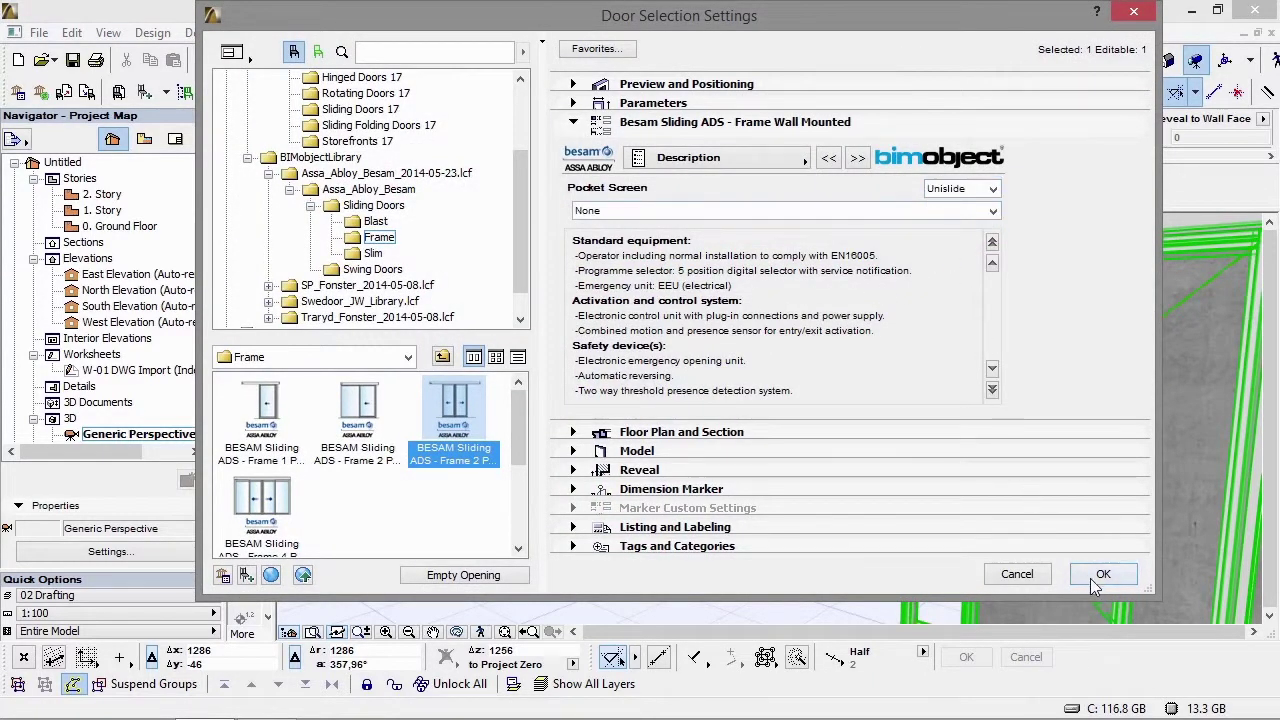
pyautogui.click(972, 212)
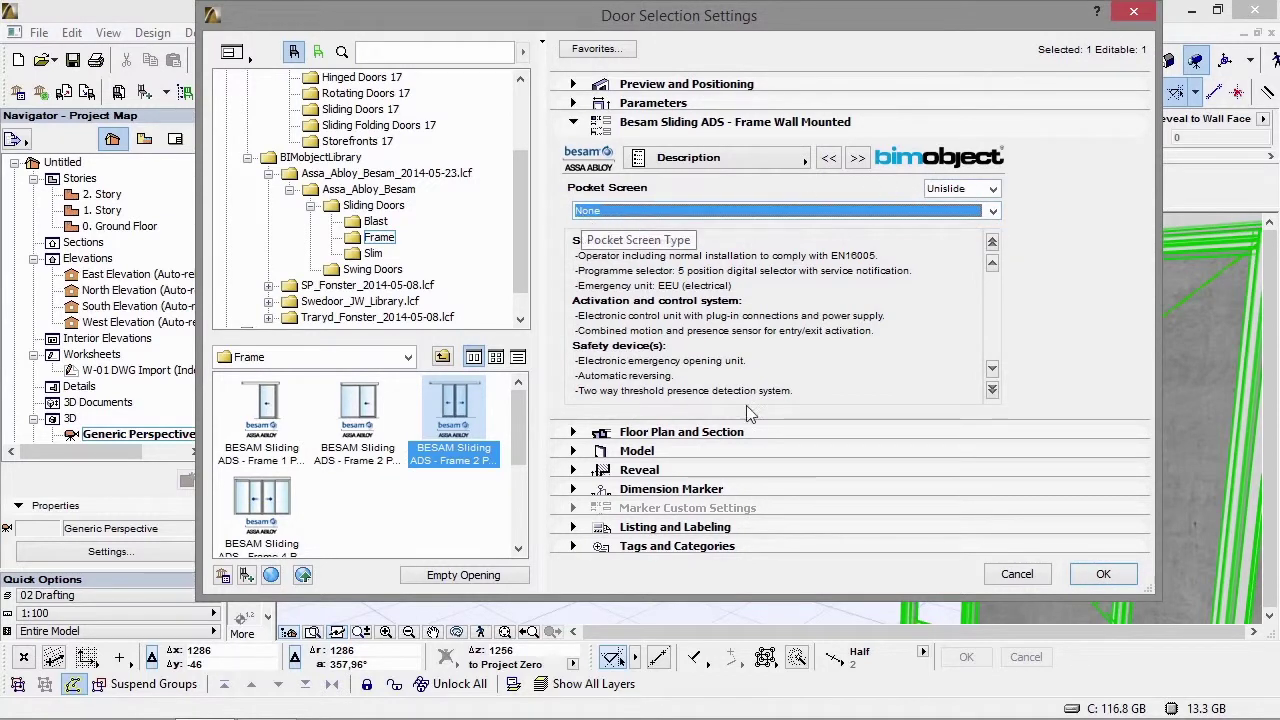
pyautogui.click(1128, 578)
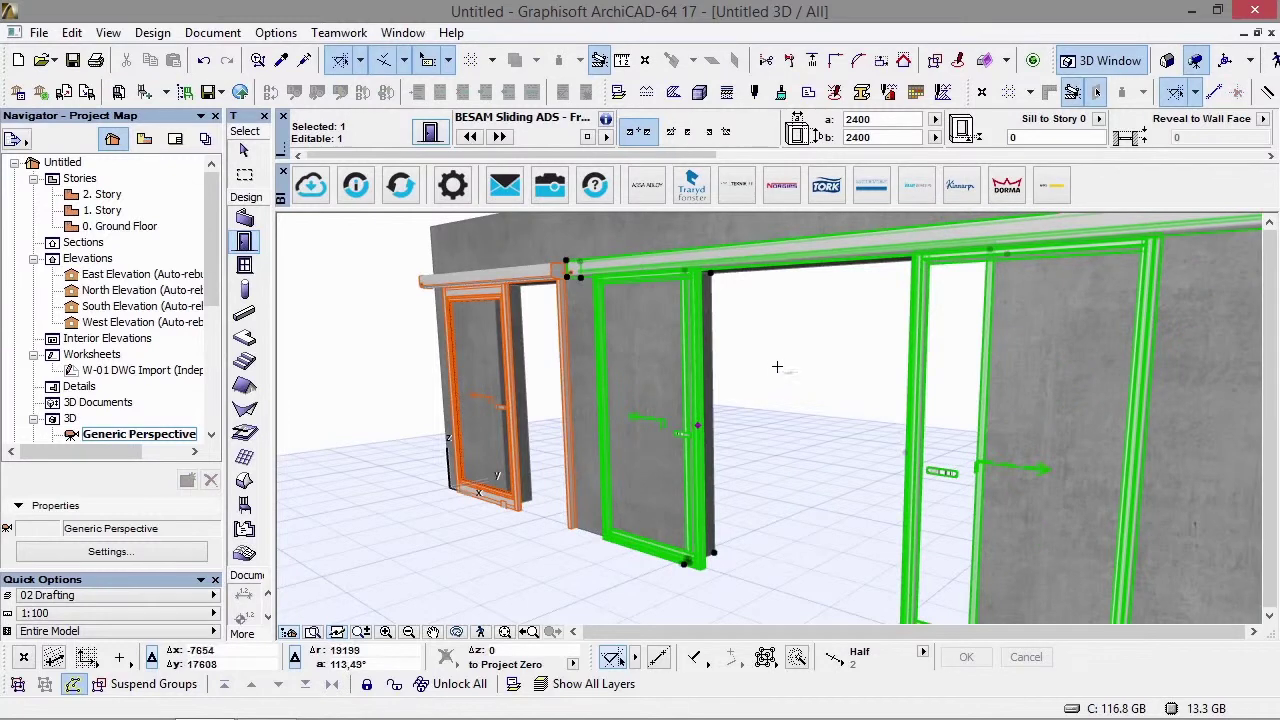
pyautogui.moveTo(790, 343); pyautogui.dragTo(917, 320)
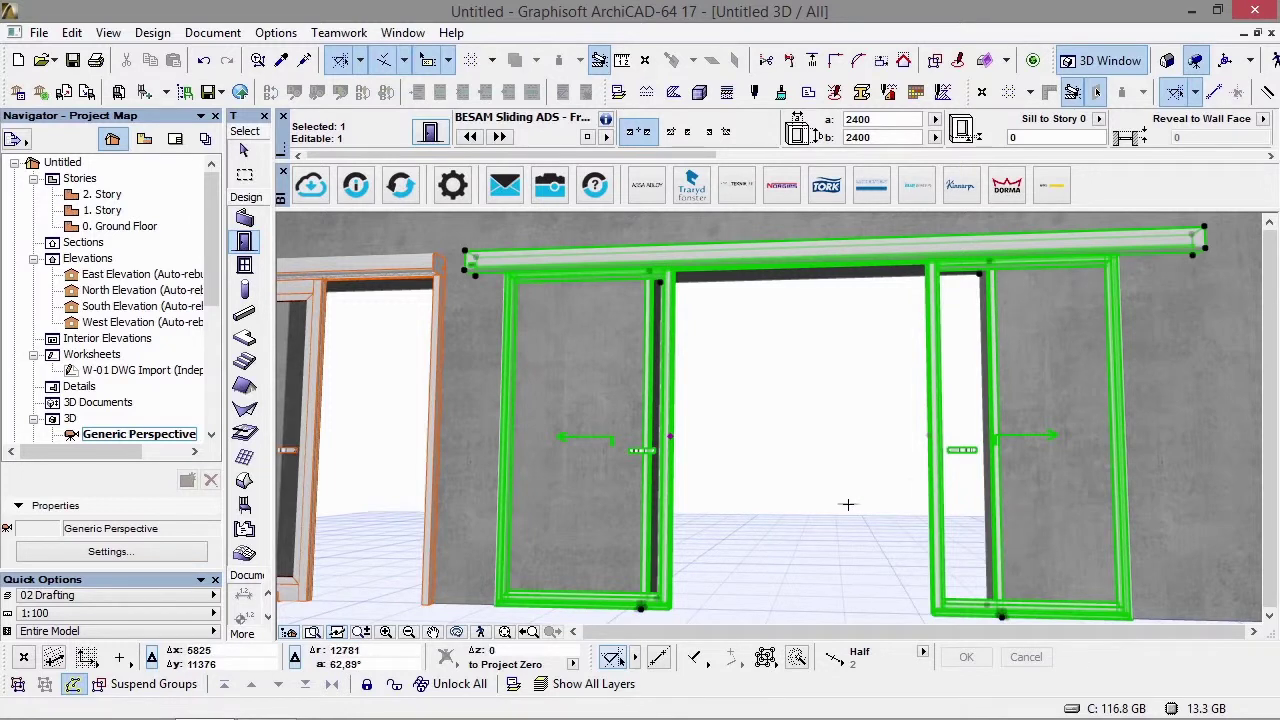
pyautogui.press('Escape')
pyautogui.scroll(2, 847, 504)
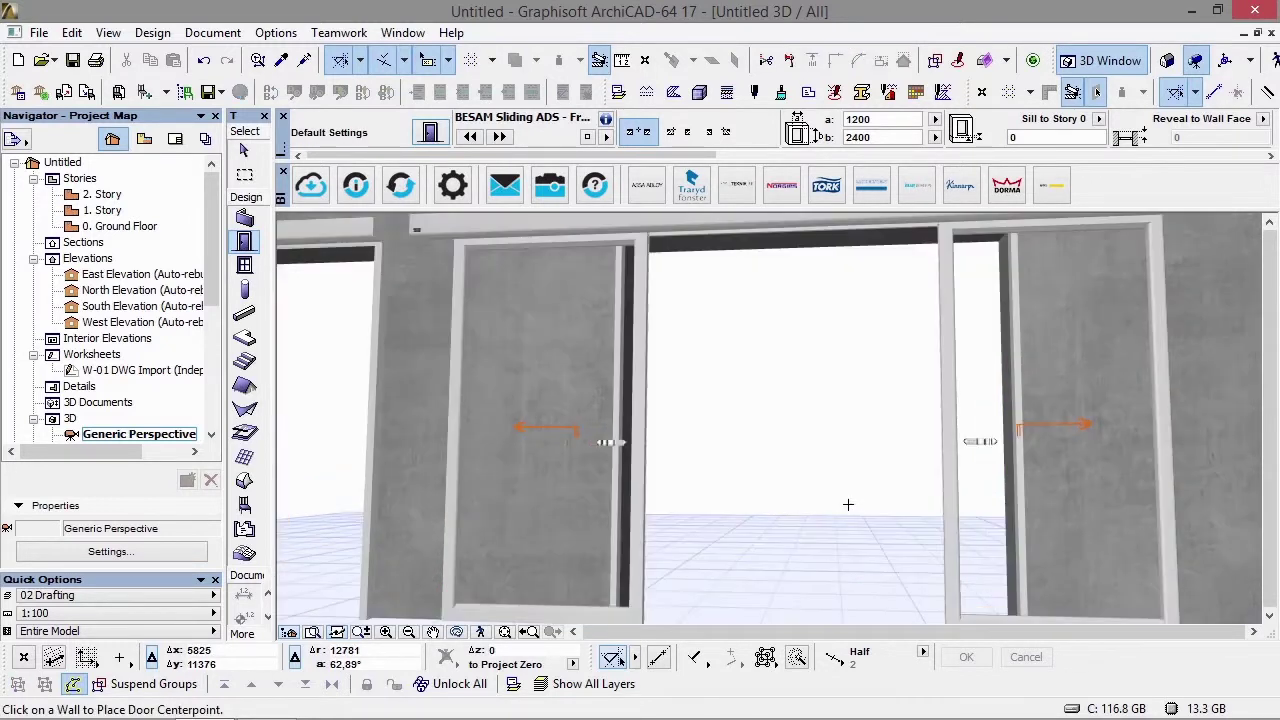
# Step: Return to the ground floor plan and make the four-panel Frame door with Midrail 70 the default door
pyautogui.press('F2')
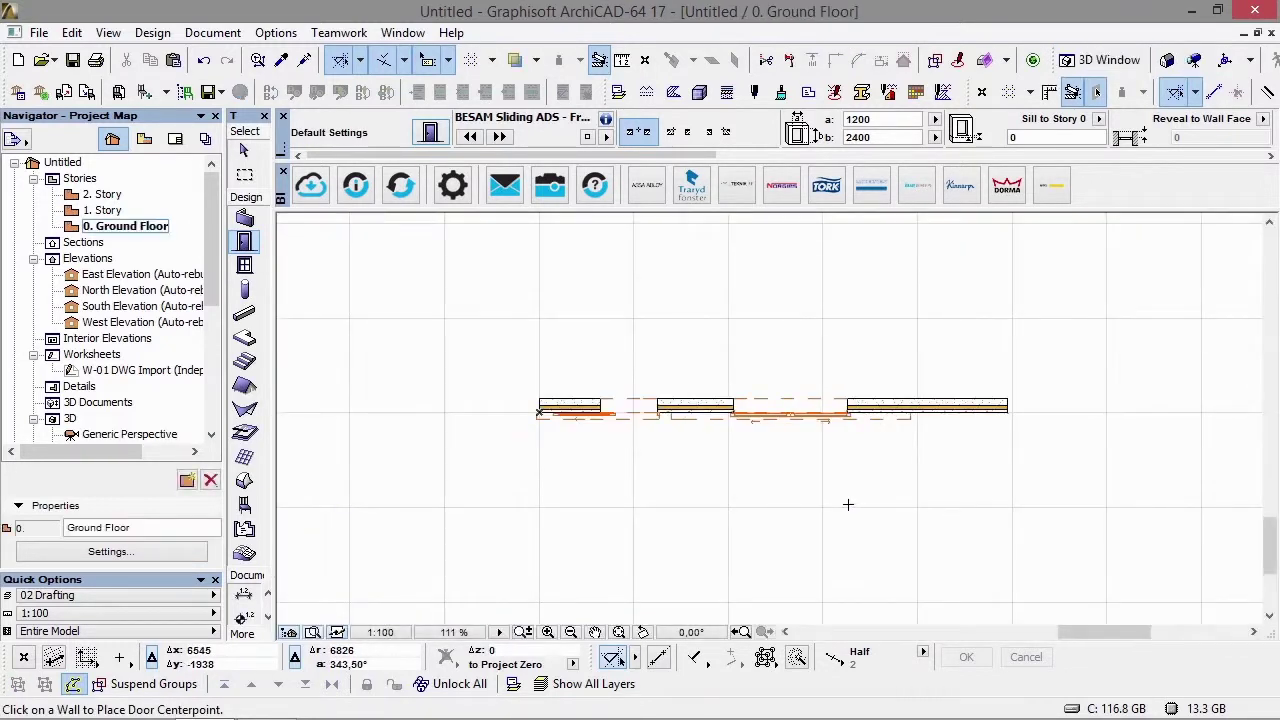
pyautogui.click(433, 141)
pyautogui.click(265, 505)
pyautogui.scroll(-1, 285, 497)
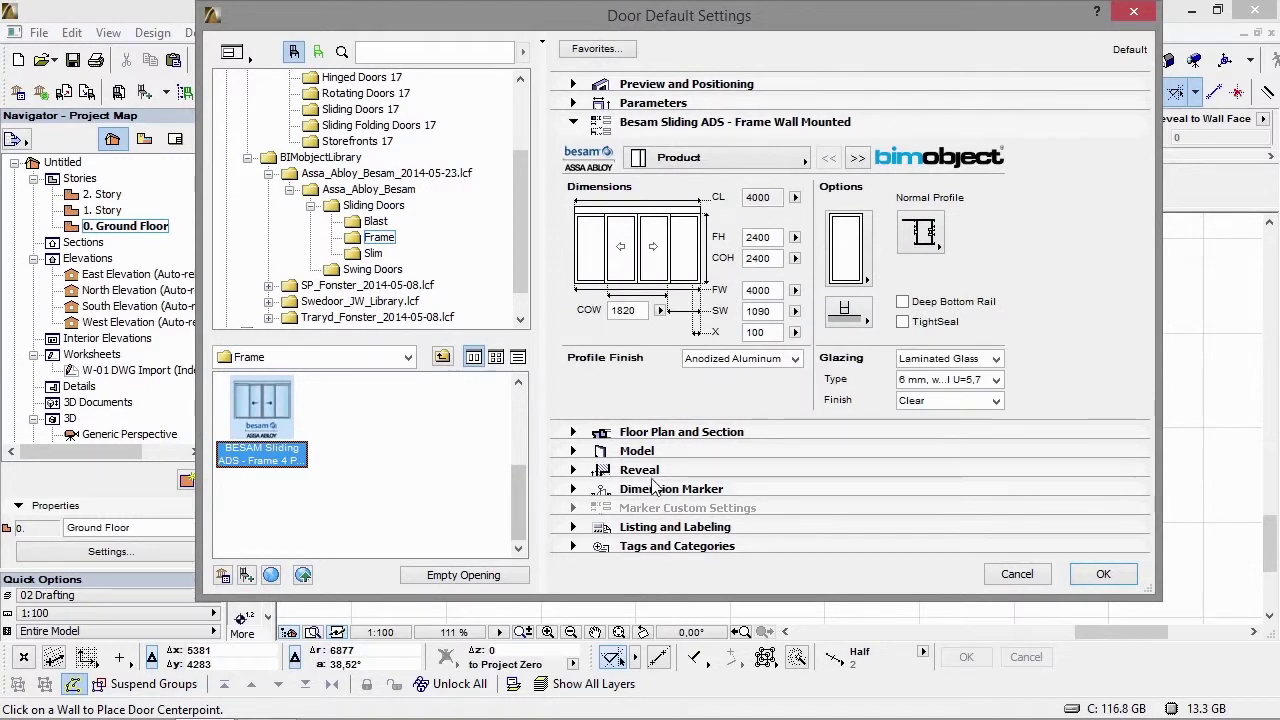
pyautogui.click(864, 268)
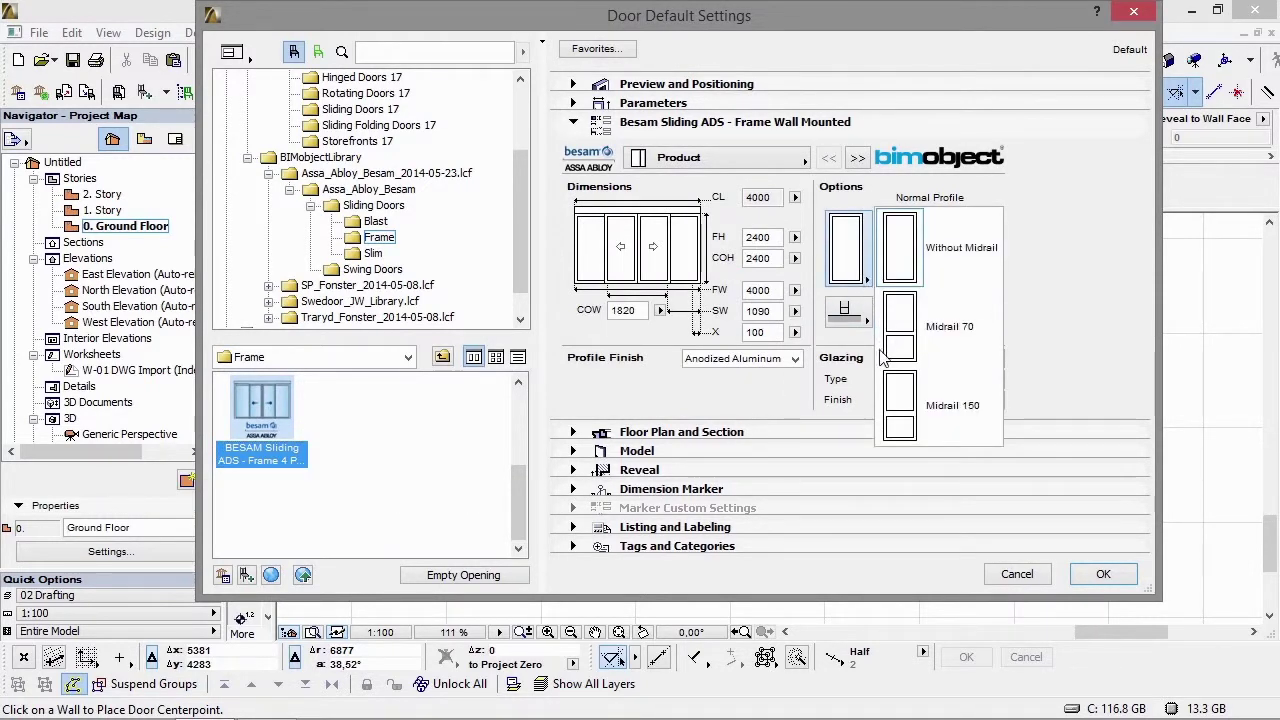
pyautogui.click(947, 360)
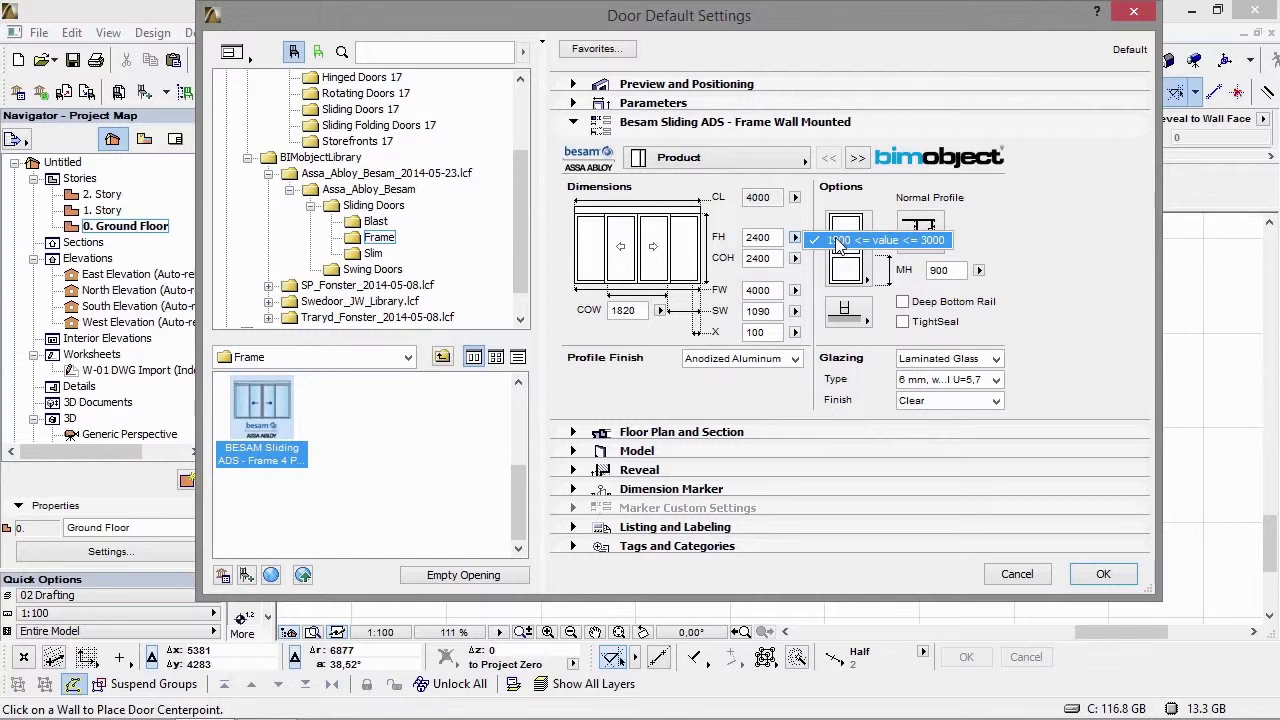
# Step: Check the allowed FH and COH ranges and set the profile finish to RAL powdercoat, keeping the normal profile
pyautogui.click(806, 278)
pyautogui.click(796, 258)
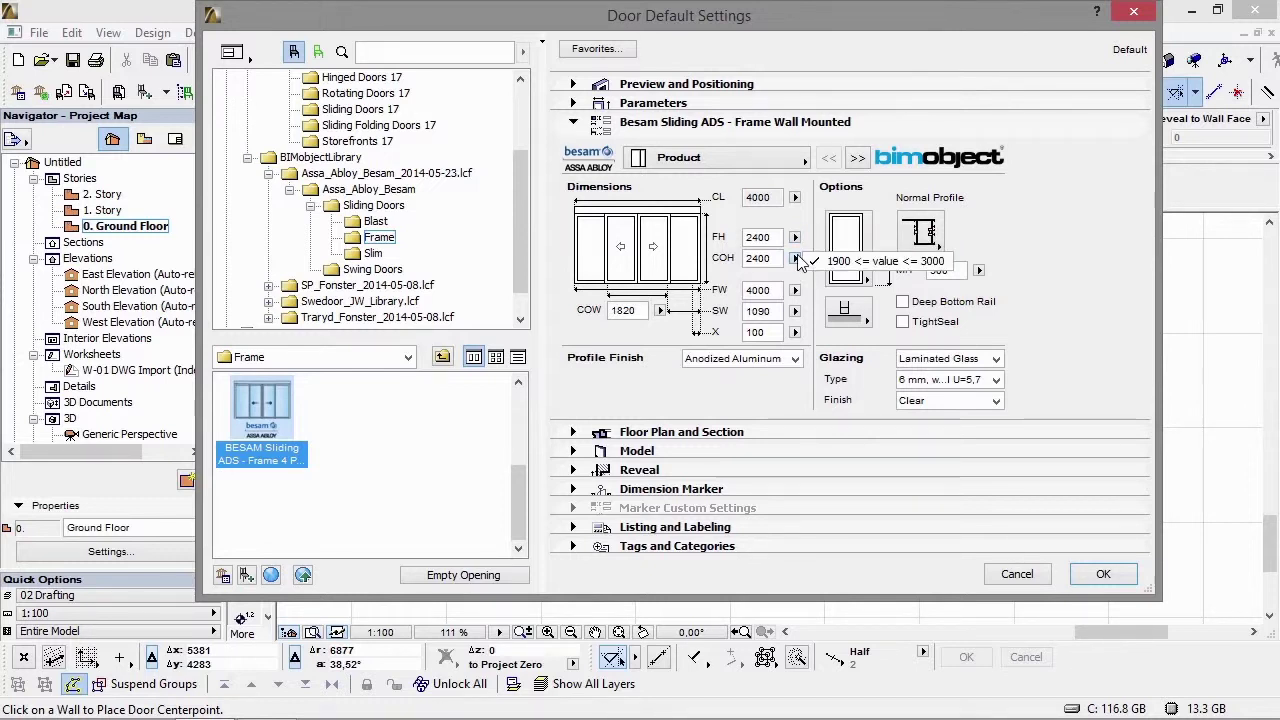
pyautogui.click(788, 360)
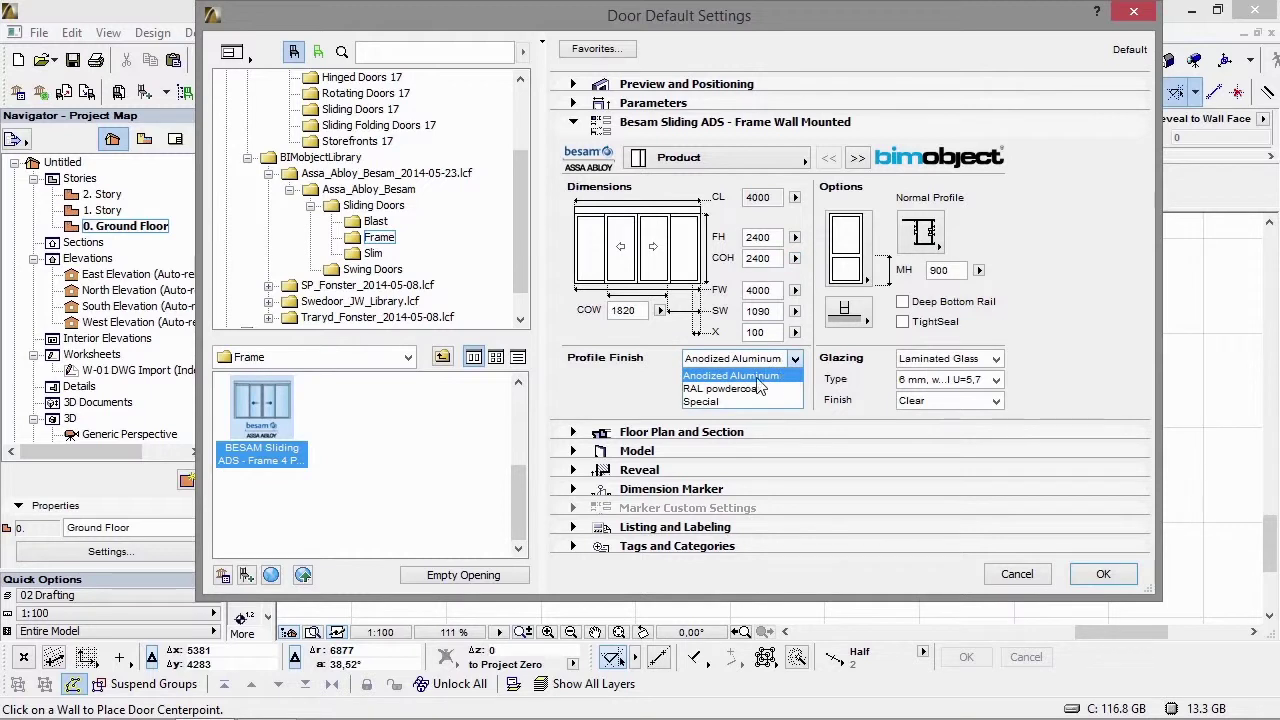
pyautogui.click(751, 384)
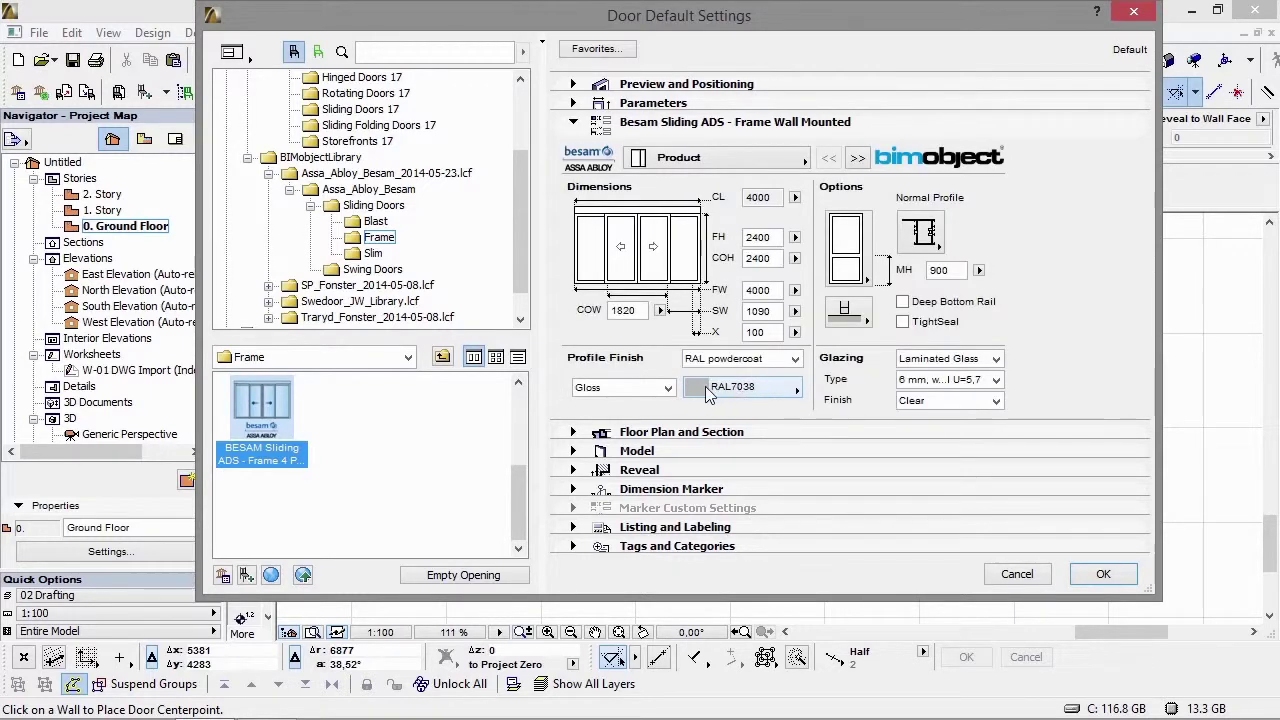
pyautogui.click(925, 232)
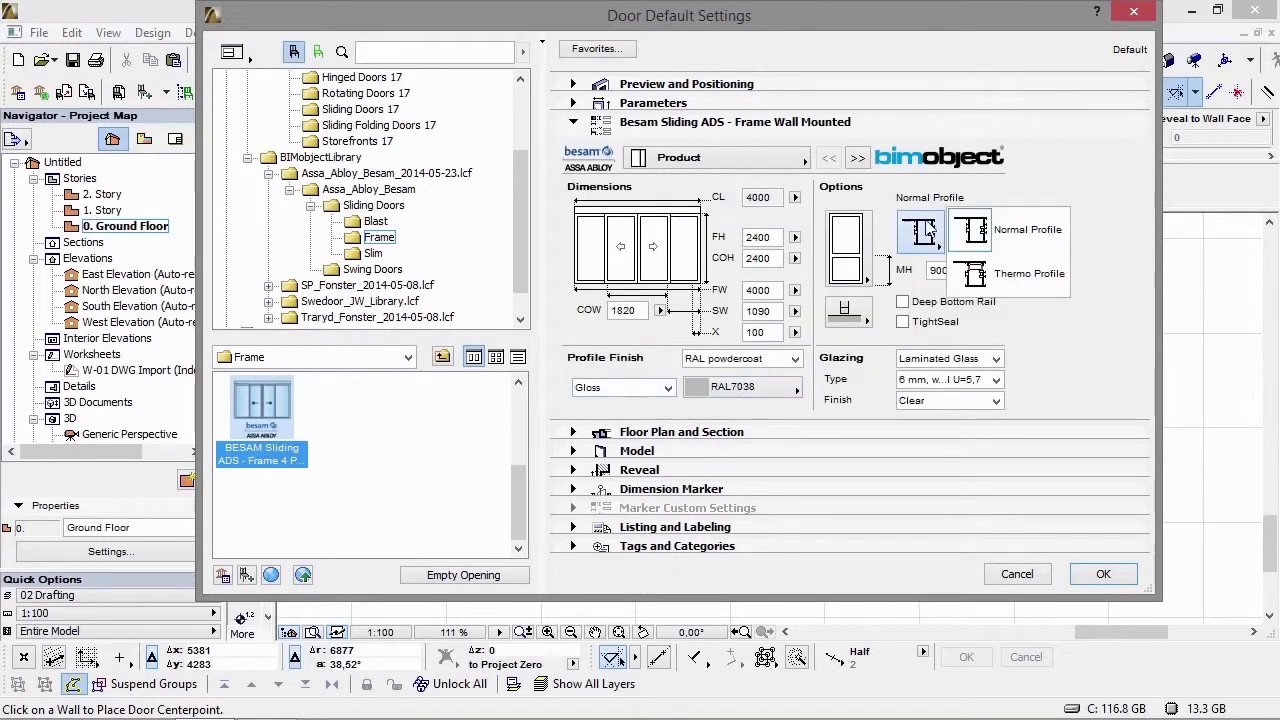
pyautogui.click(927, 231)
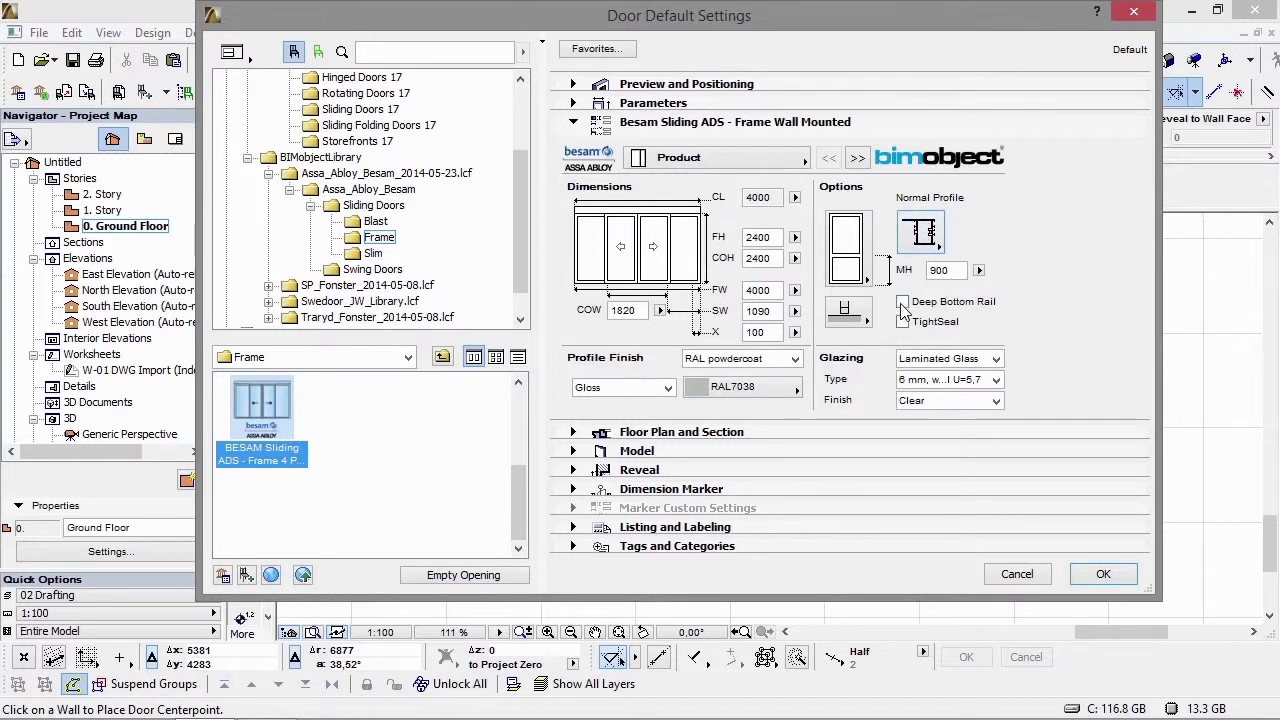
# Step: Give the default four-panel door a 6 mm laminated glass swing pocket screen for fixing to side screen and accept the settings
pyautogui.click(858, 160)
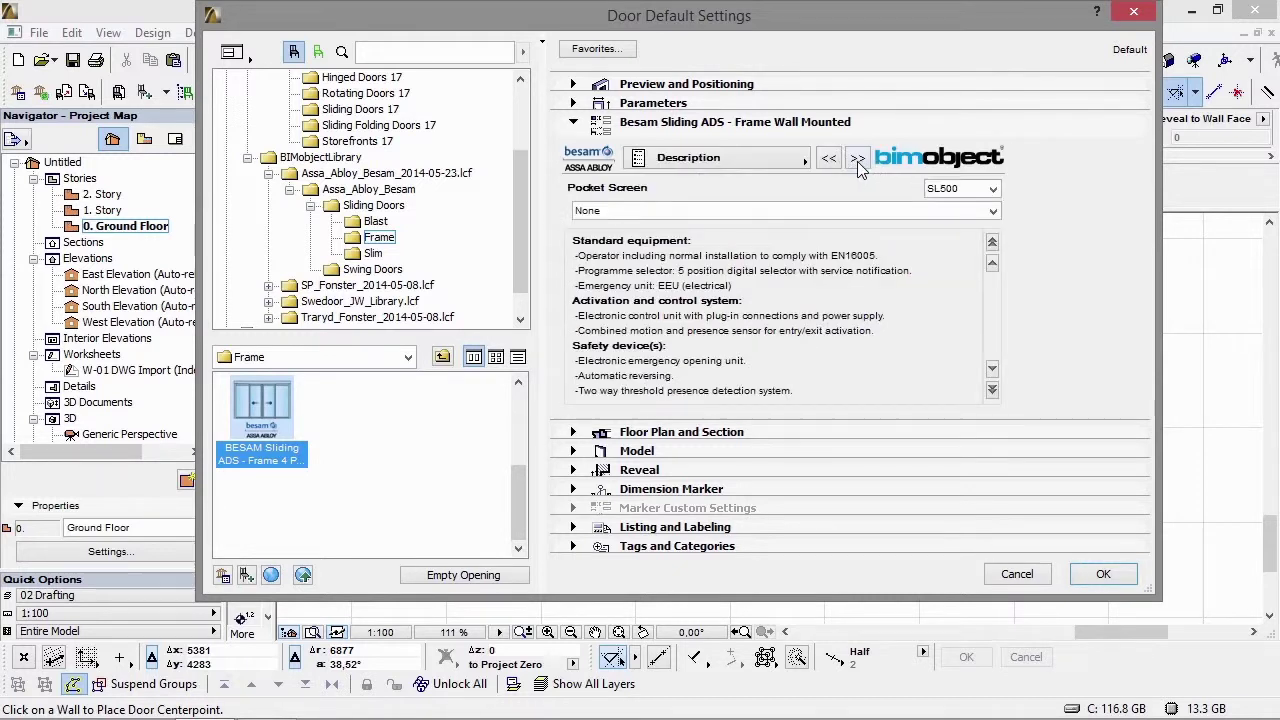
pyautogui.click(878, 212)
pyautogui.click(883, 256)
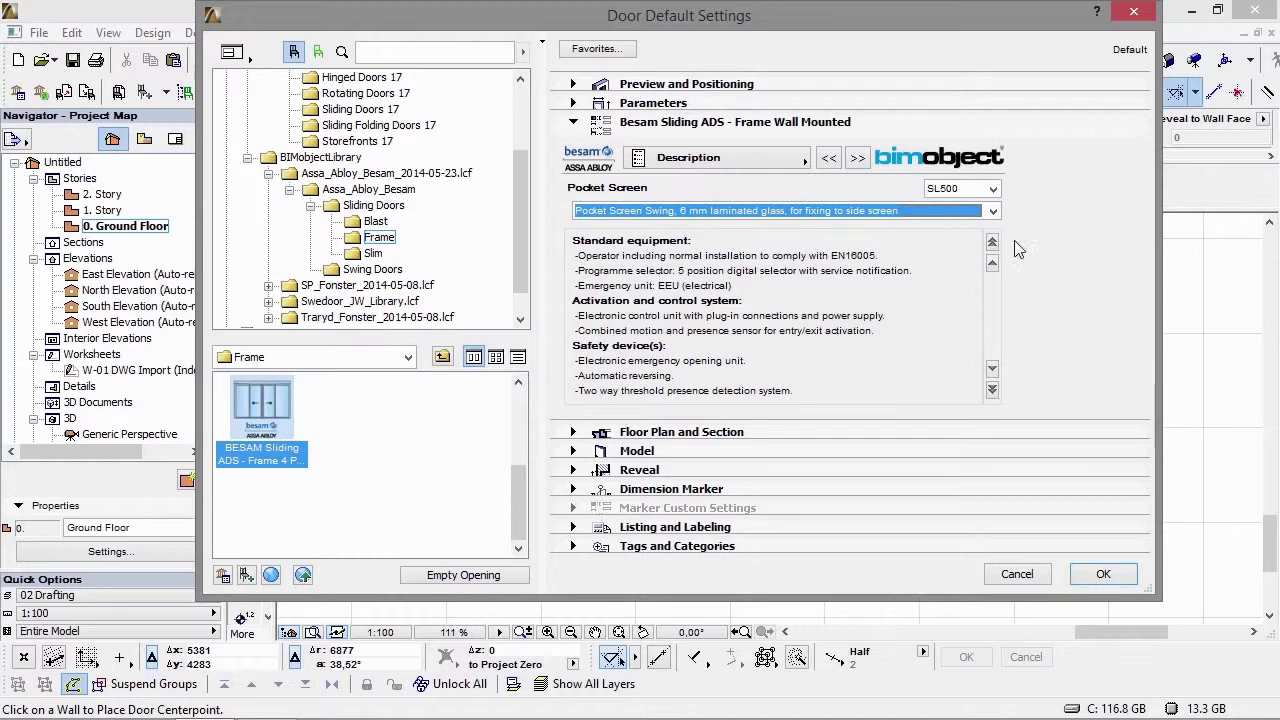
pyautogui.click(1104, 573)
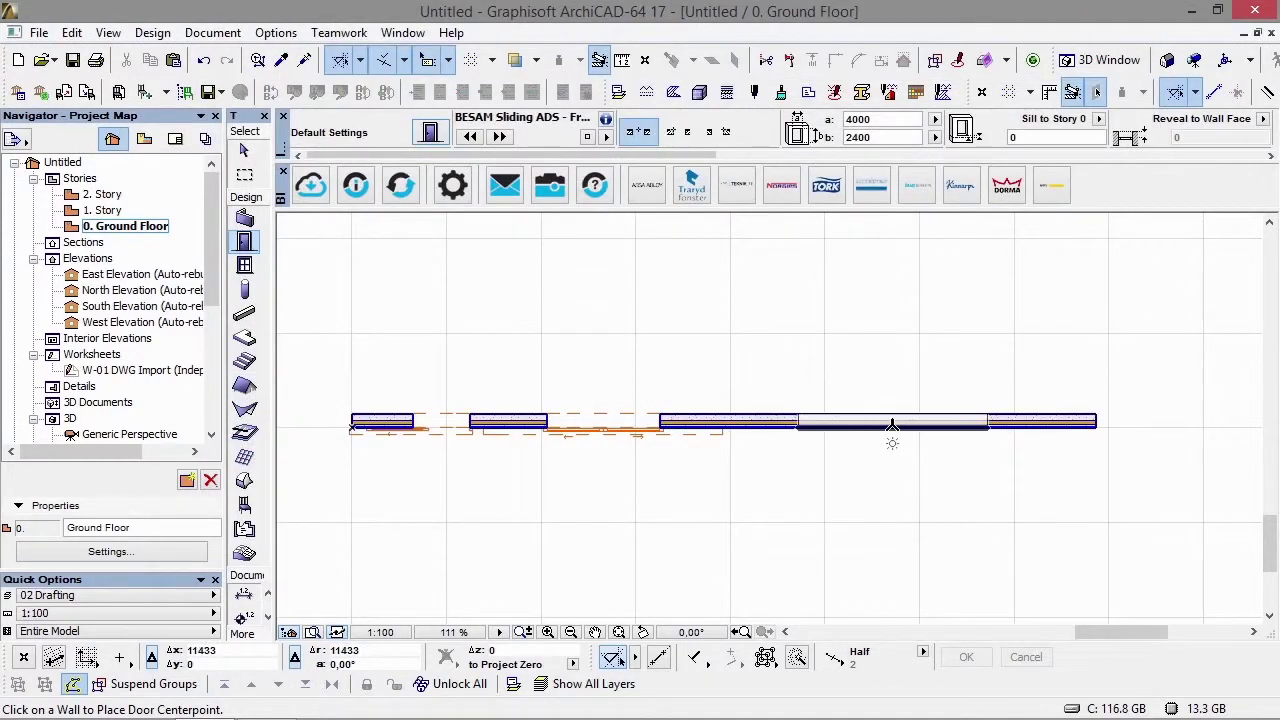
# Step: Place the 4000 mm wide four-panel door in the free stretch of wall to the right of the two-panel door
pyautogui.click(889, 430)
pyautogui.click(905, 451)
pyautogui.scroll(-2, 920, 448)
pyautogui.scroll(1, 923, 445)
pyautogui.scroll(5, 923, 445)
# Step: Select the placed four-panel door in plan, slide its right-hand leaf partly open, and try to resize its sidelights graphically
pyautogui.click(966, 397)
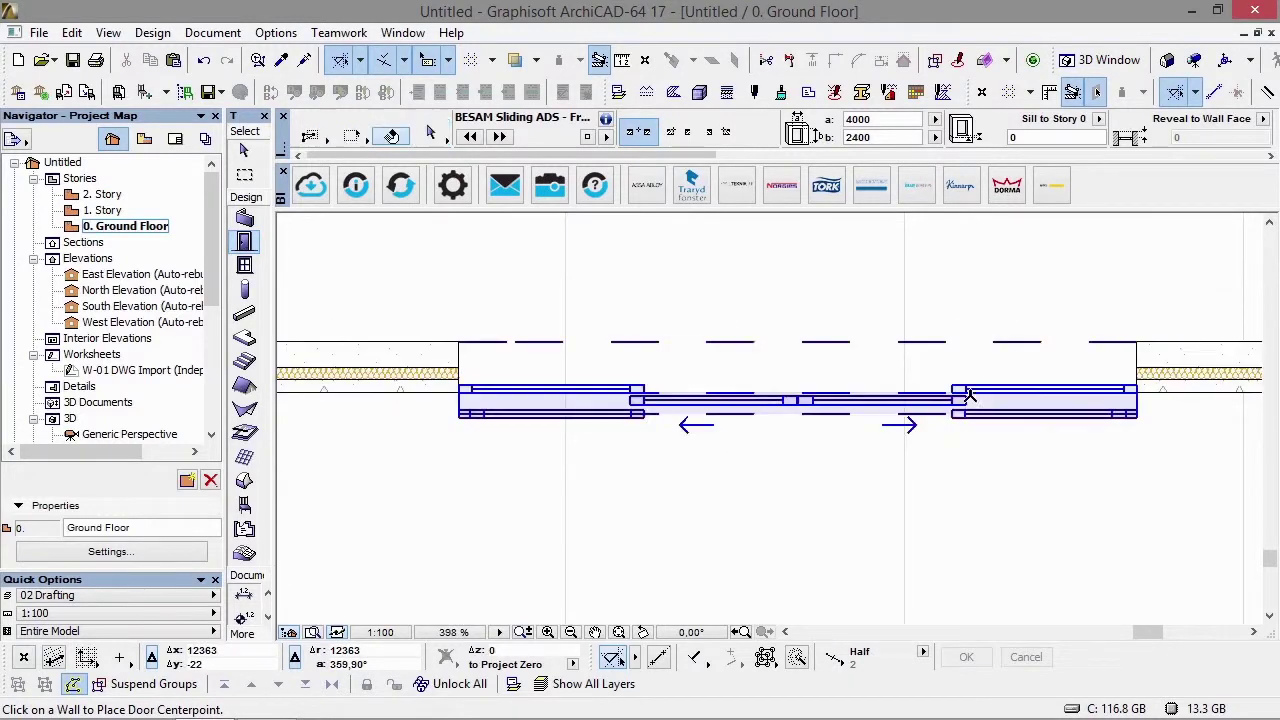
pyautogui.click(797, 398)
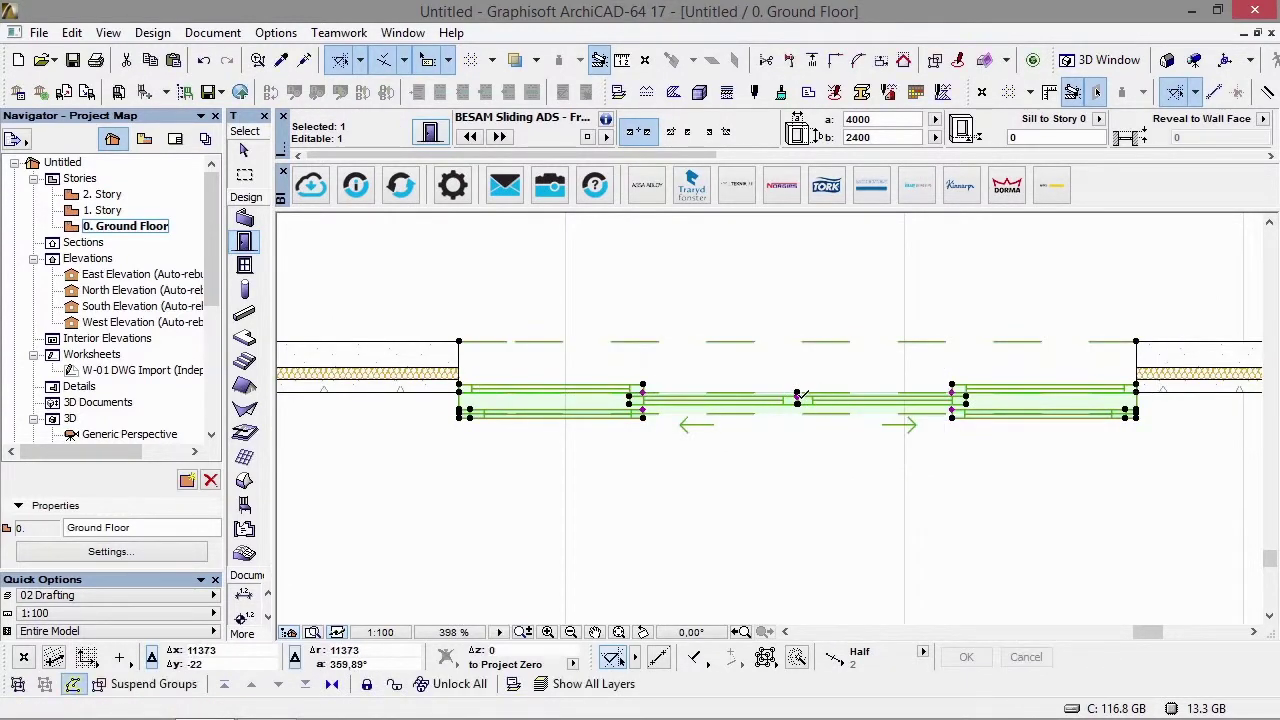
pyautogui.click(797, 398)
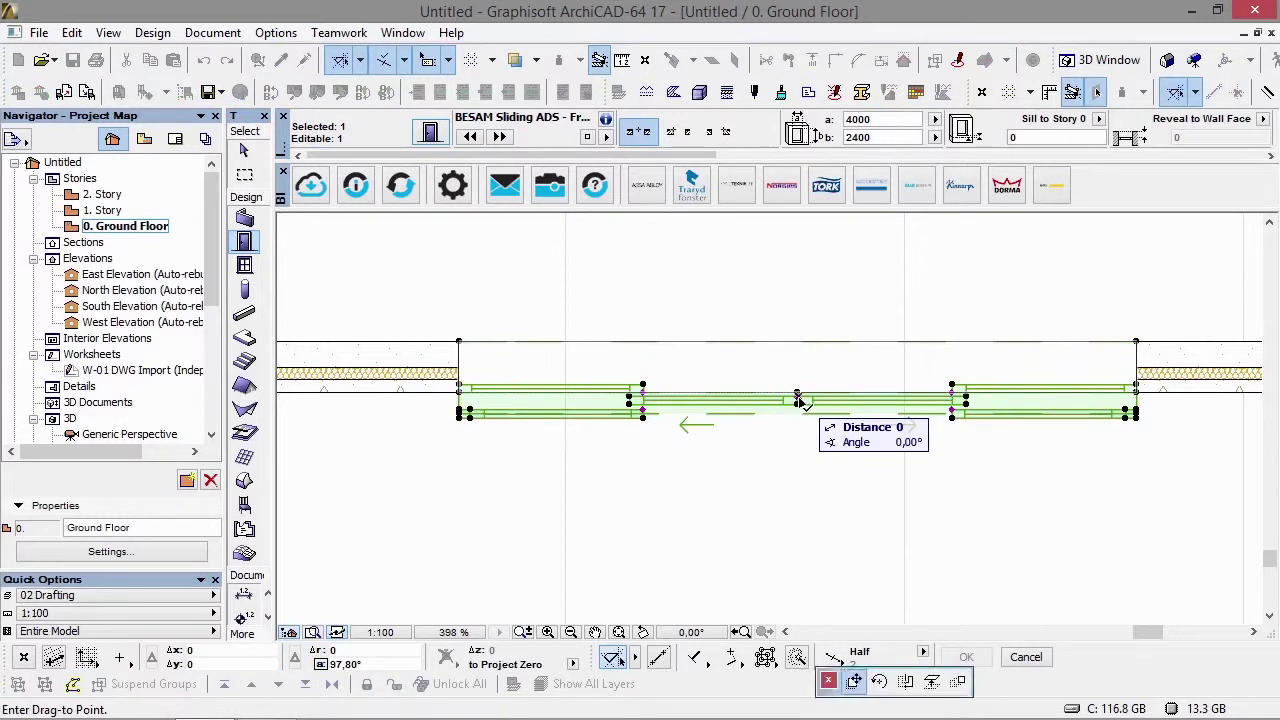
pyautogui.scroll(5, 799, 399)
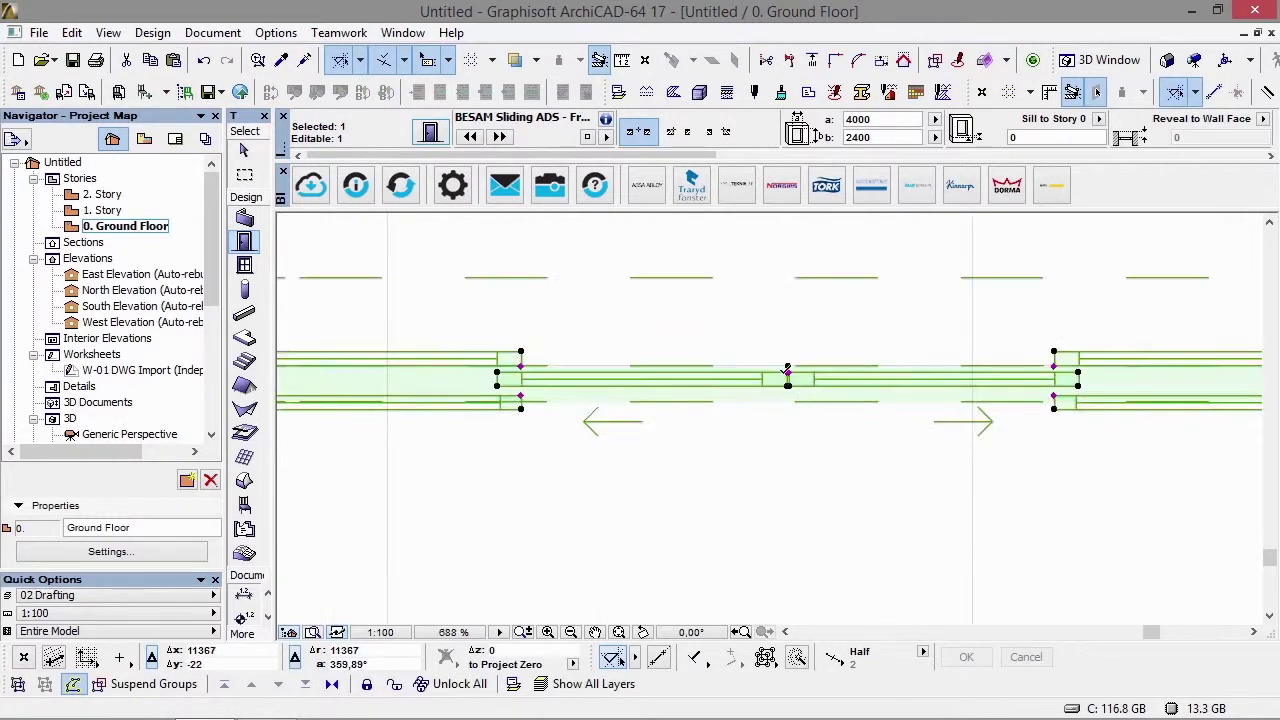
pyautogui.click(776, 360)
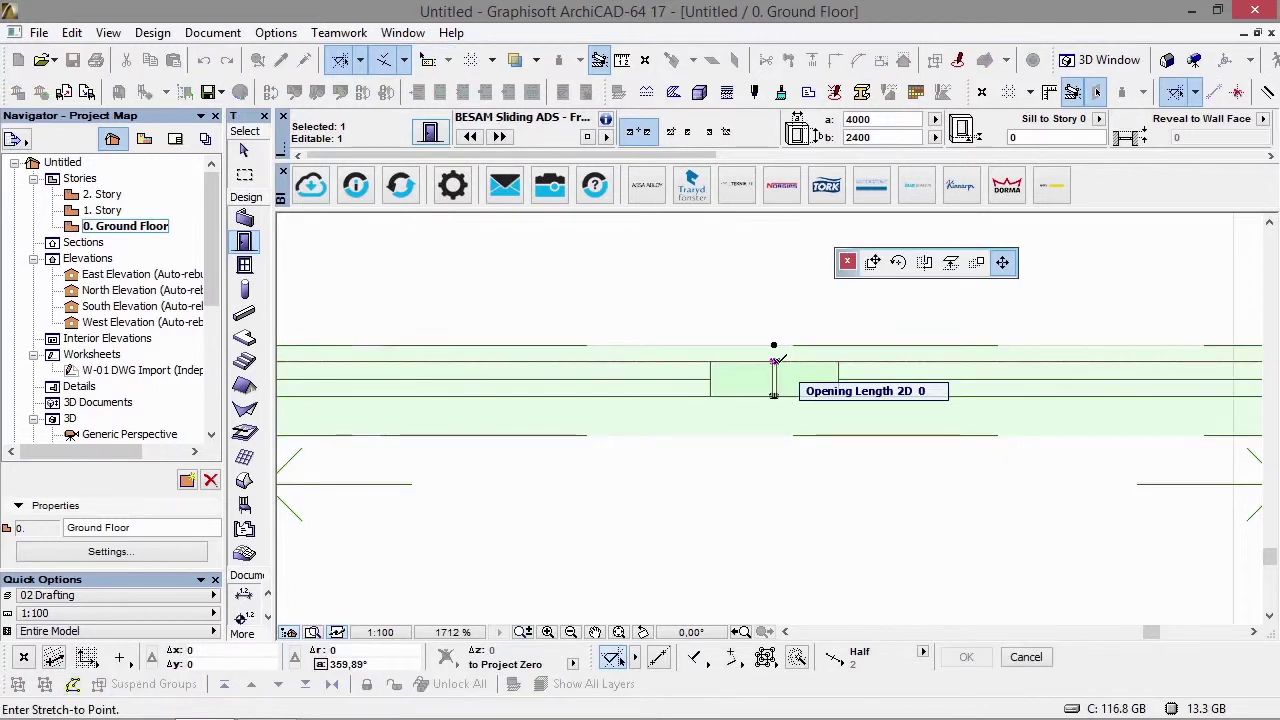
pyautogui.scroll(-3, 836, 387)
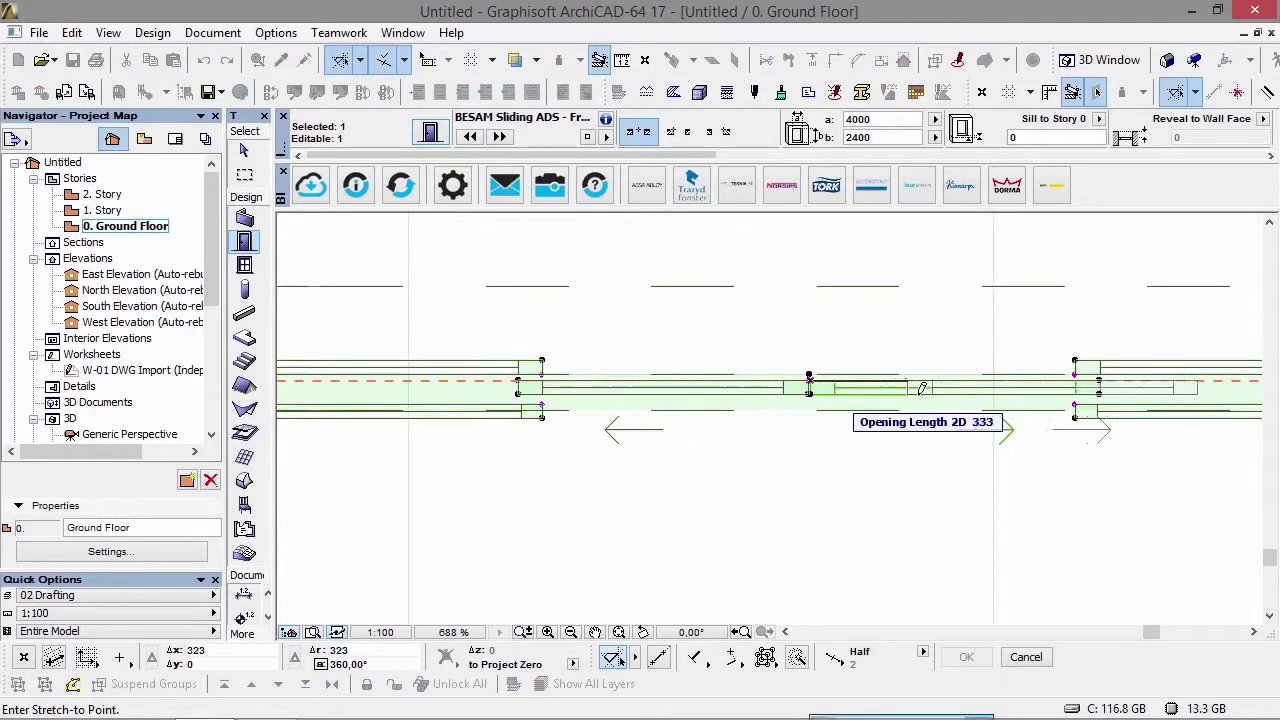
pyautogui.click(1076, 379)
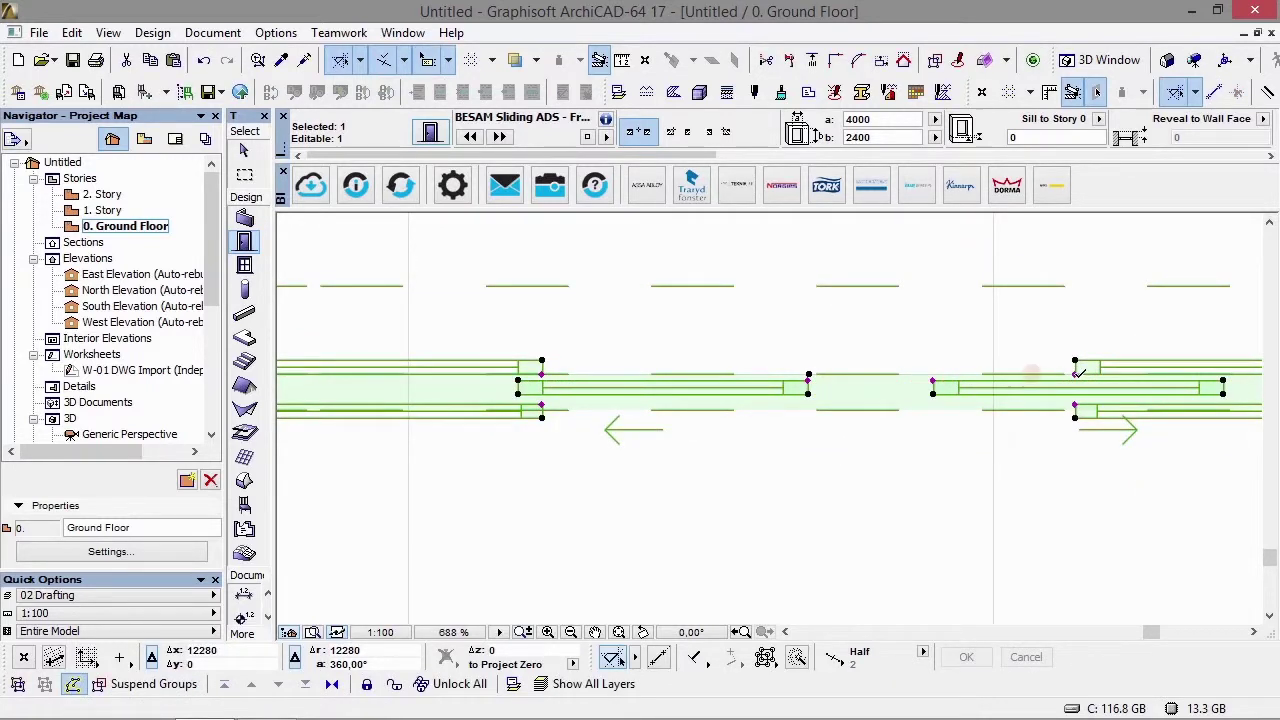
pyautogui.click(1077, 372)
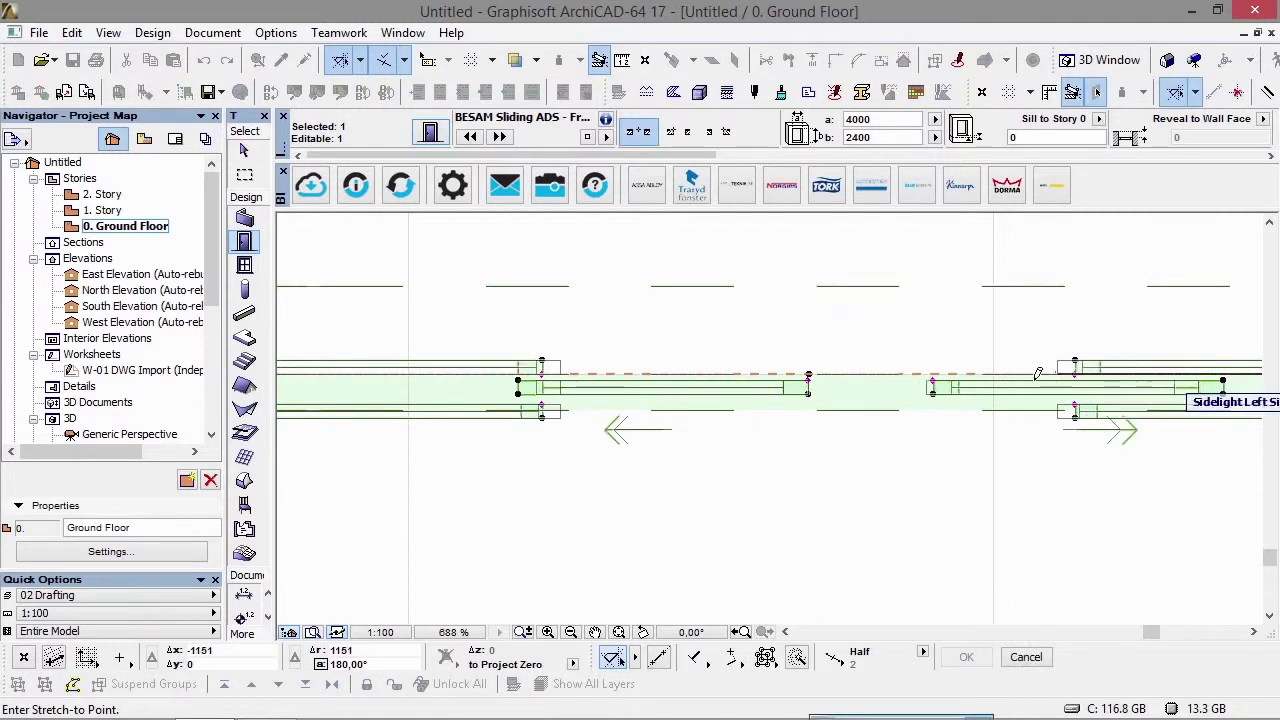
pyautogui.click(1143, 366)
# Step: Switch to the 3D view and raise the four-panel door's midrail to about three quarters of the door height
pyautogui.scroll(1, 1106, 472)
pyautogui.scroll(-3, 1106, 472)
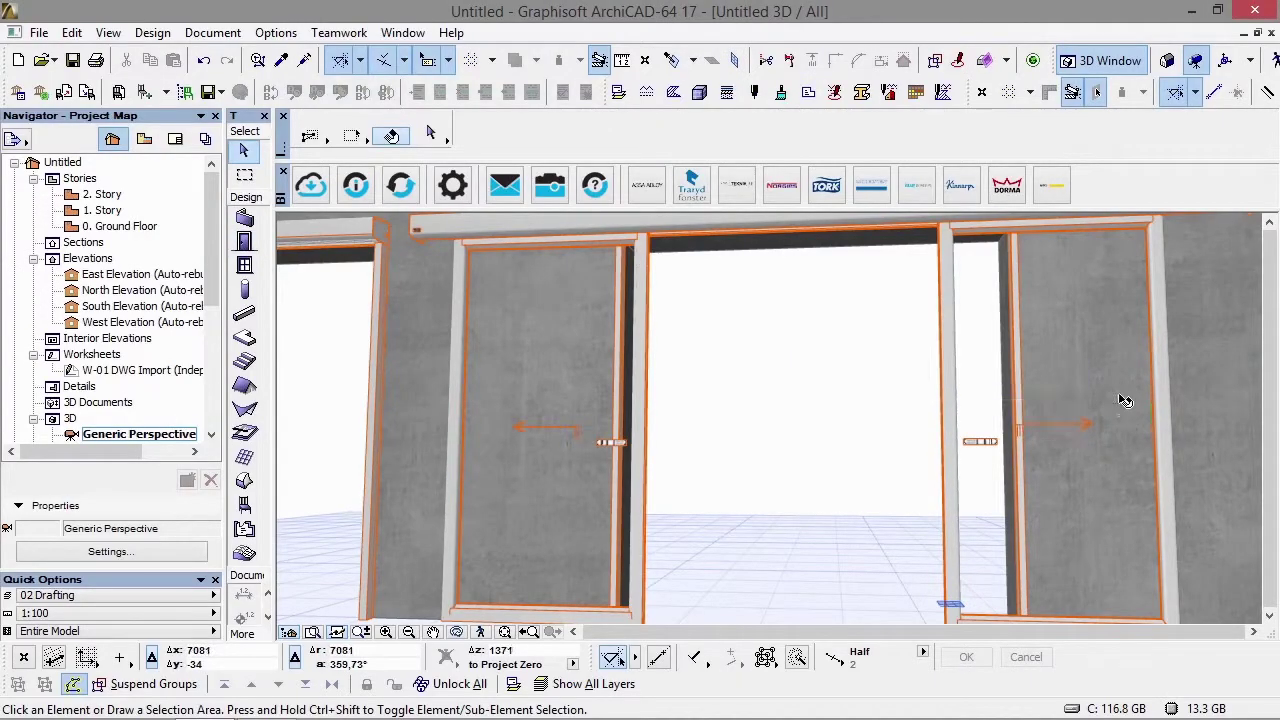
pyautogui.scroll(3, 774, 459)
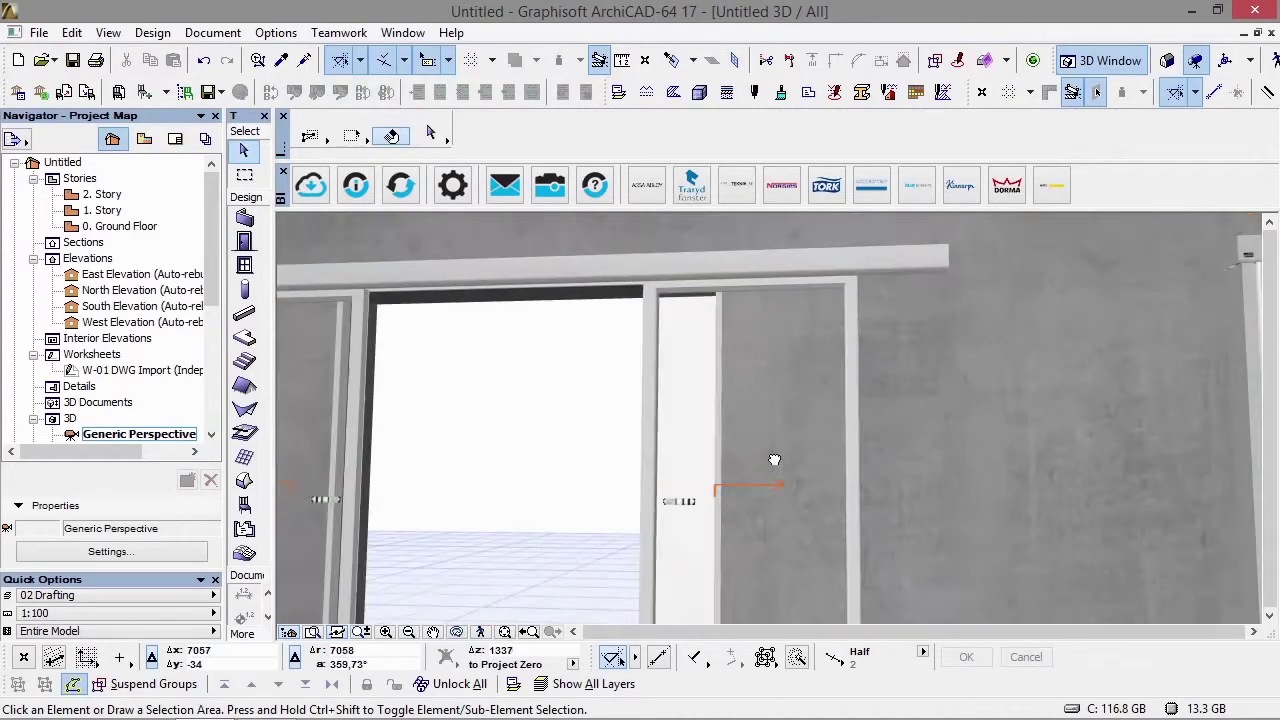
pyautogui.scroll(-5, 774, 459)
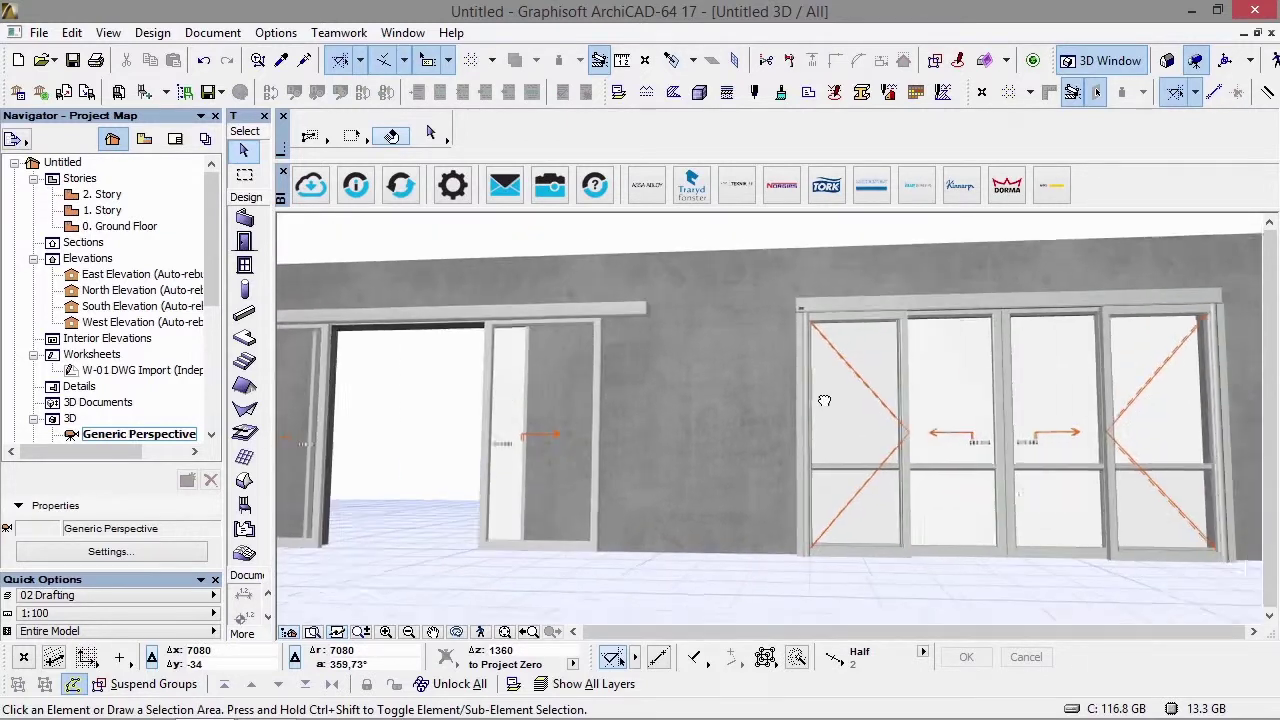
pyautogui.keyDown('shift'); pyautogui.moveTo(824, 400); pyautogui.dragTo(849, 437, button='middle'); pyautogui.keyUp('shift')
pyautogui.click(910, 467)
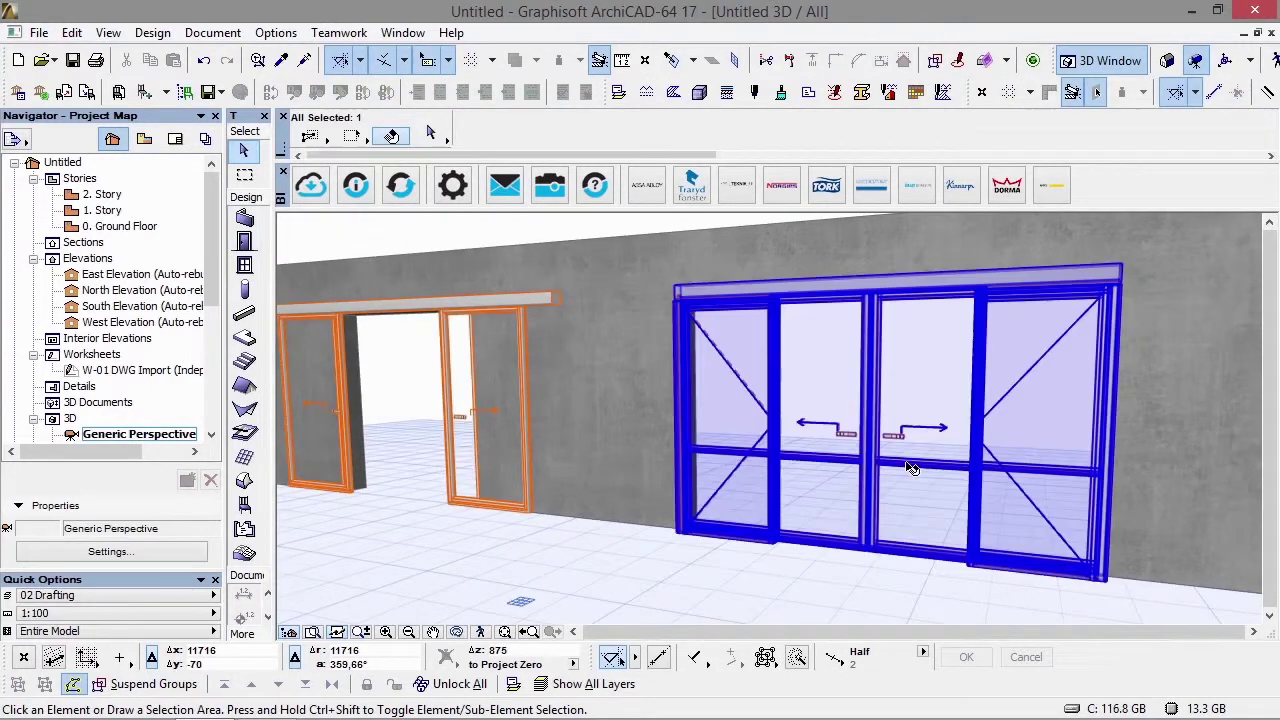
pyautogui.click(921, 456)
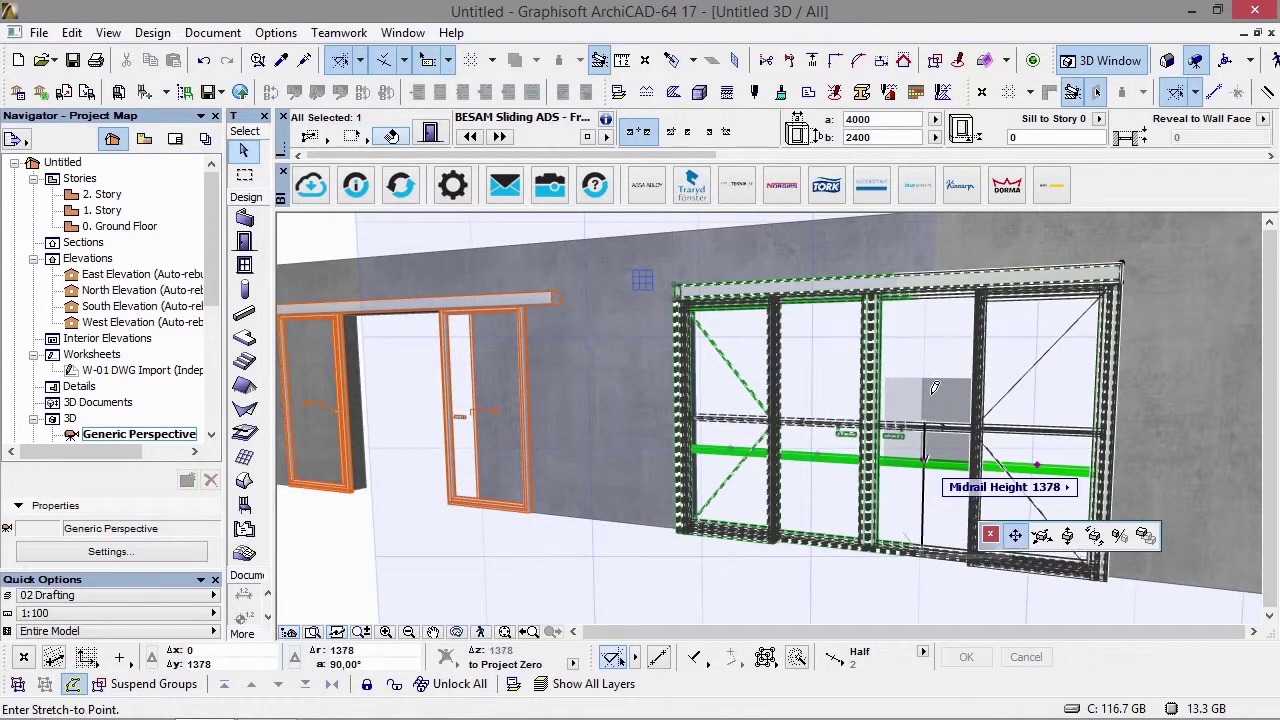
pyautogui.click(926, 330)
pyautogui.click(931, 462)
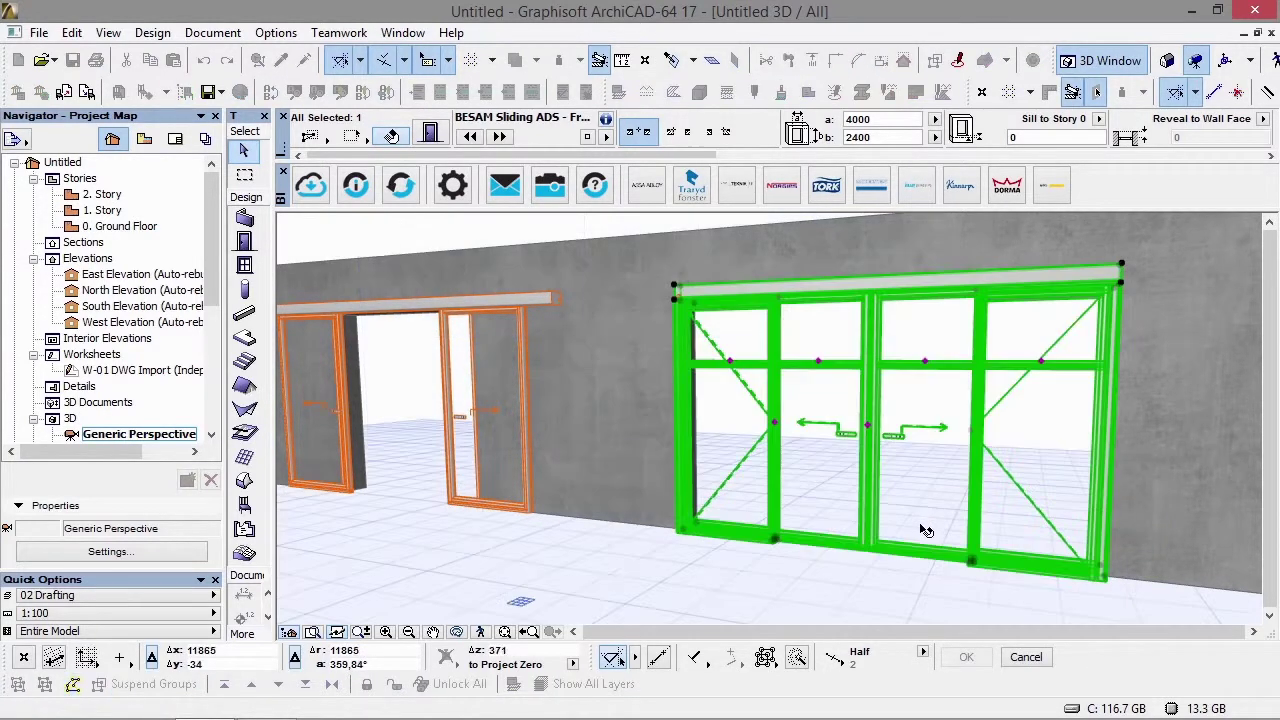
pyautogui.click(935, 425)
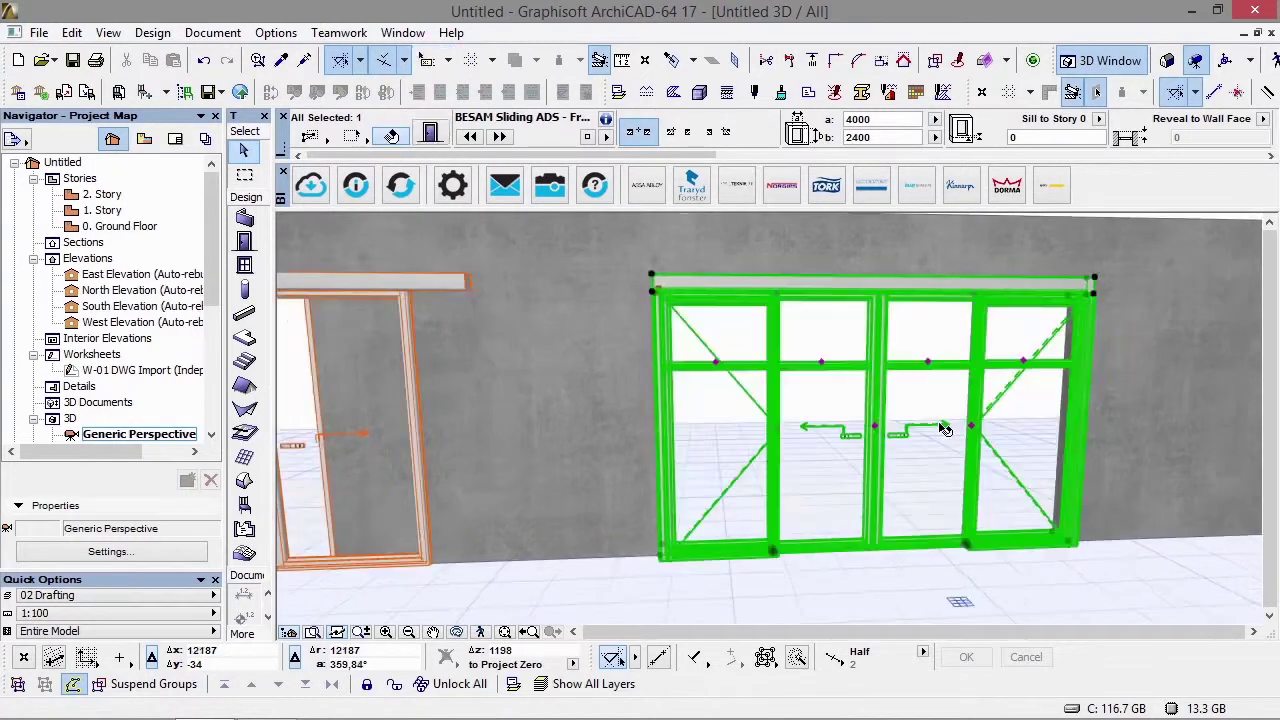
# Step: Slide the right and left leaves of the four-panel door partly open in 3D using the 3D opening length
pyautogui.click(876, 430)
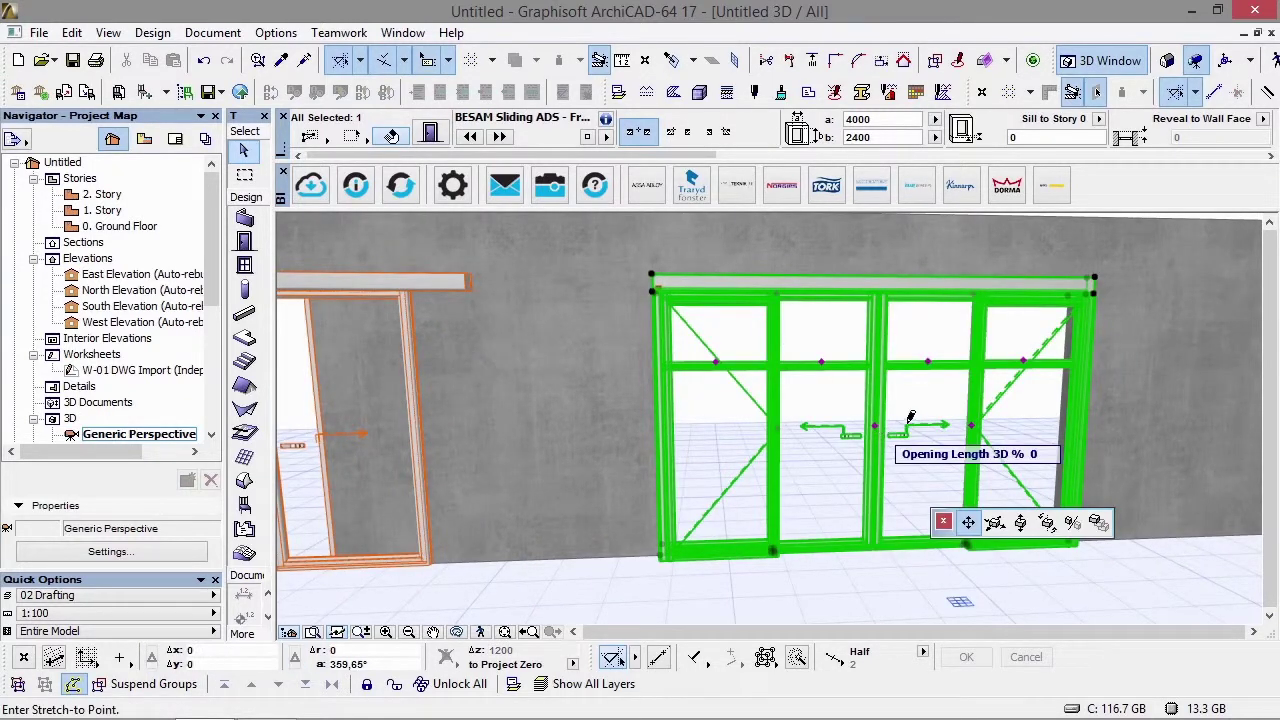
pyautogui.click(951, 415)
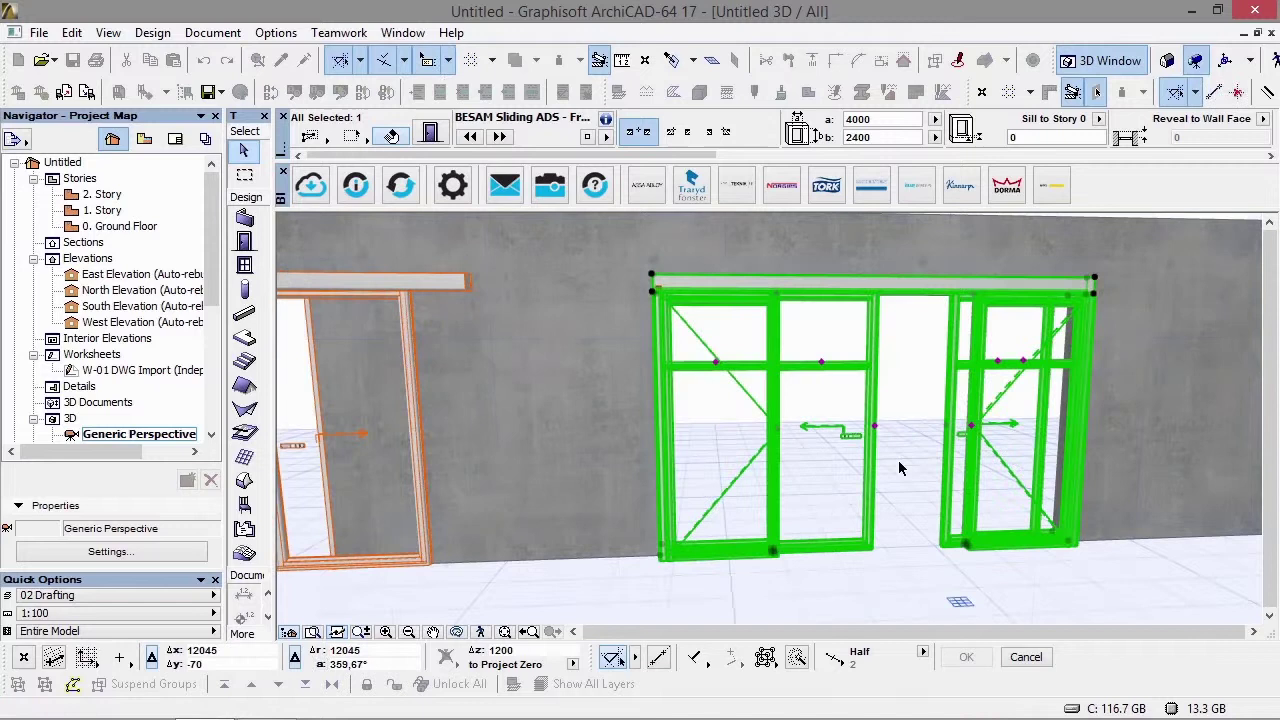
pyautogui.click(874, 428)
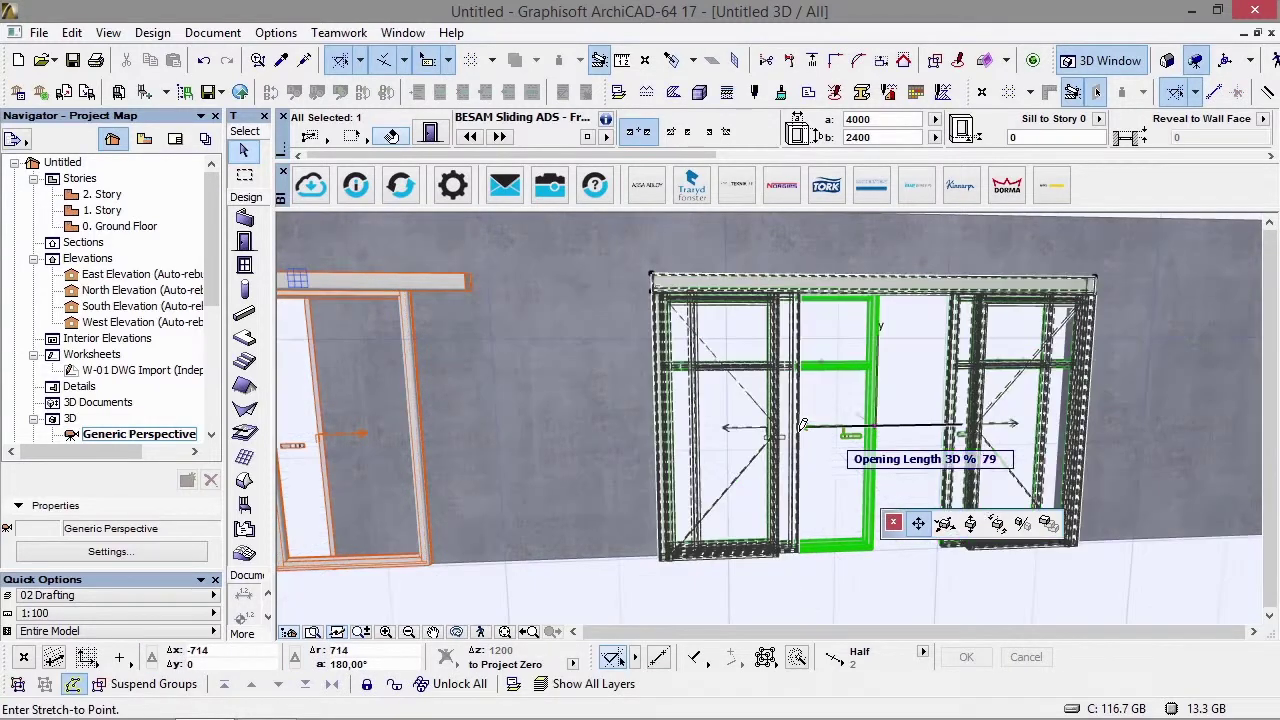
pyautogui.click(904, 355)
pyautogui.keyDown('shift'); pyautogui.moveTo(920, 349); pyautogui.dragTo(676, 349, button='middle'); pyautogui.keyUp('shift')
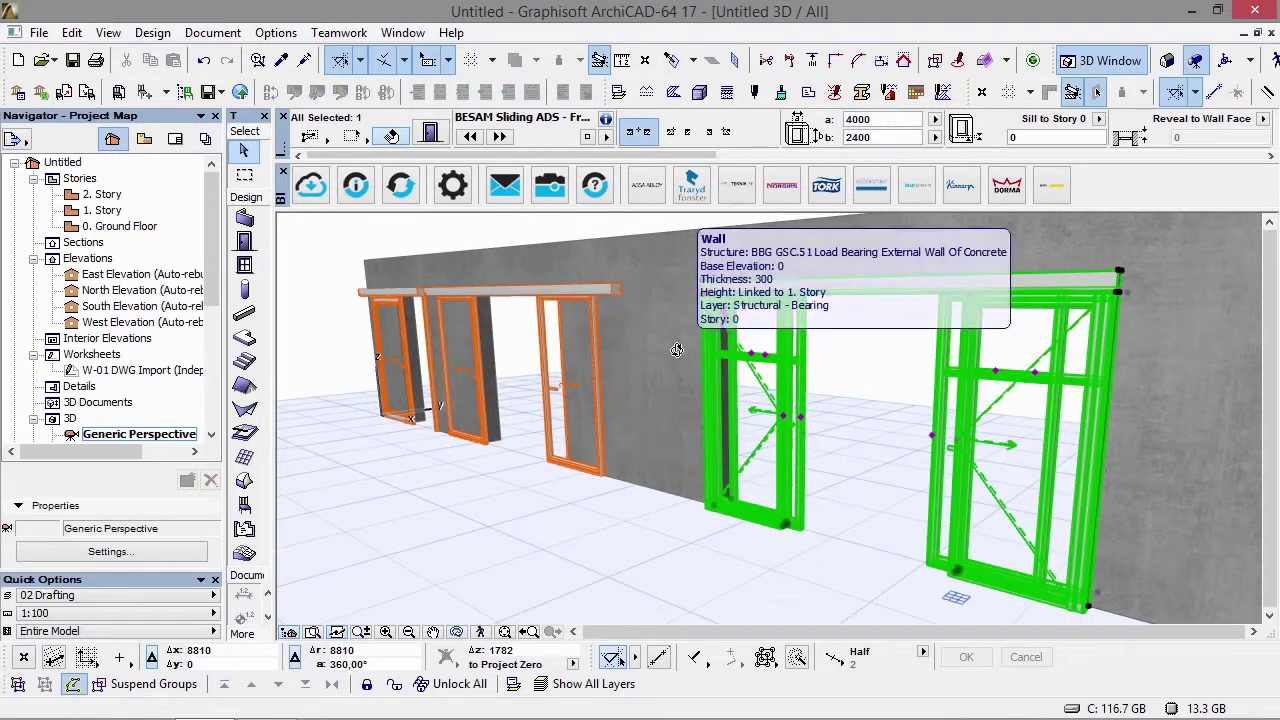
# Step: Return to the ground floor plan and place a vertical section line across the leftmost door, looking left
pyautogui.press('F2')
pyautogui.click(683, 373)
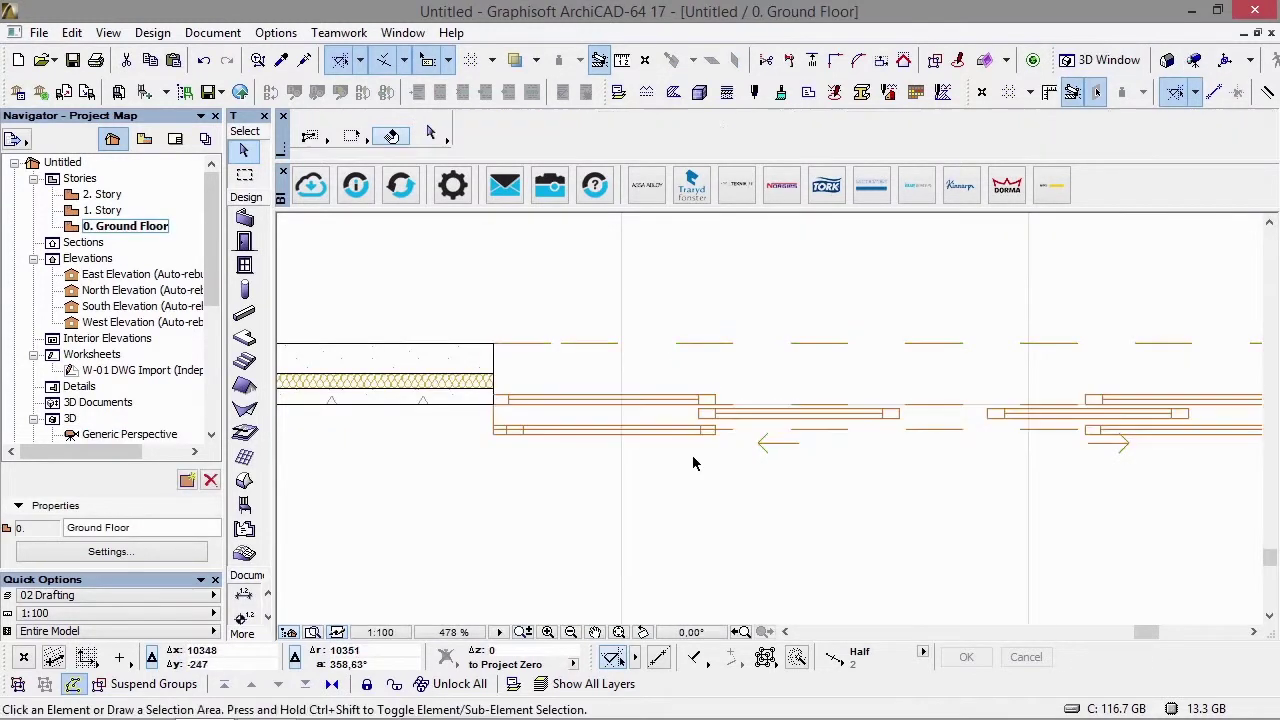
pyautogui.scroll(-6, 691, 457)
pyautogui.moveTo(643, 447); pyautogui.dragTo(900, 400, button='middle')
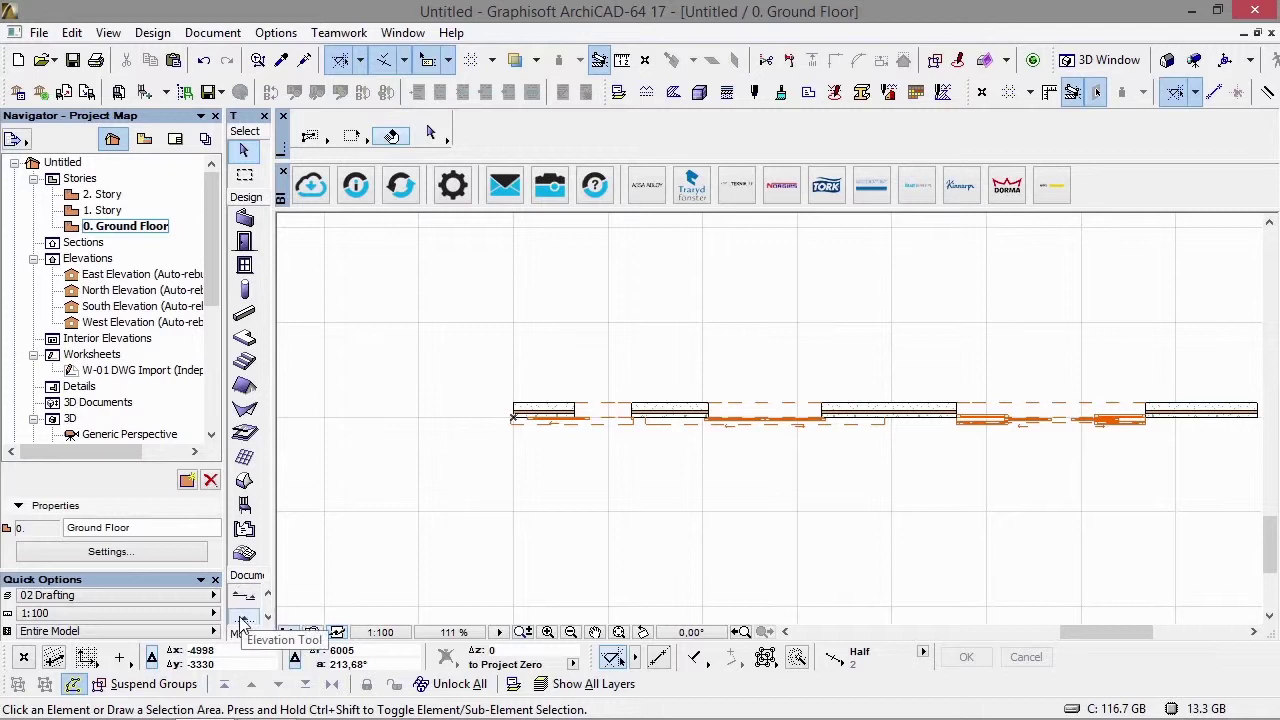
pyautogui.click(245, 612)
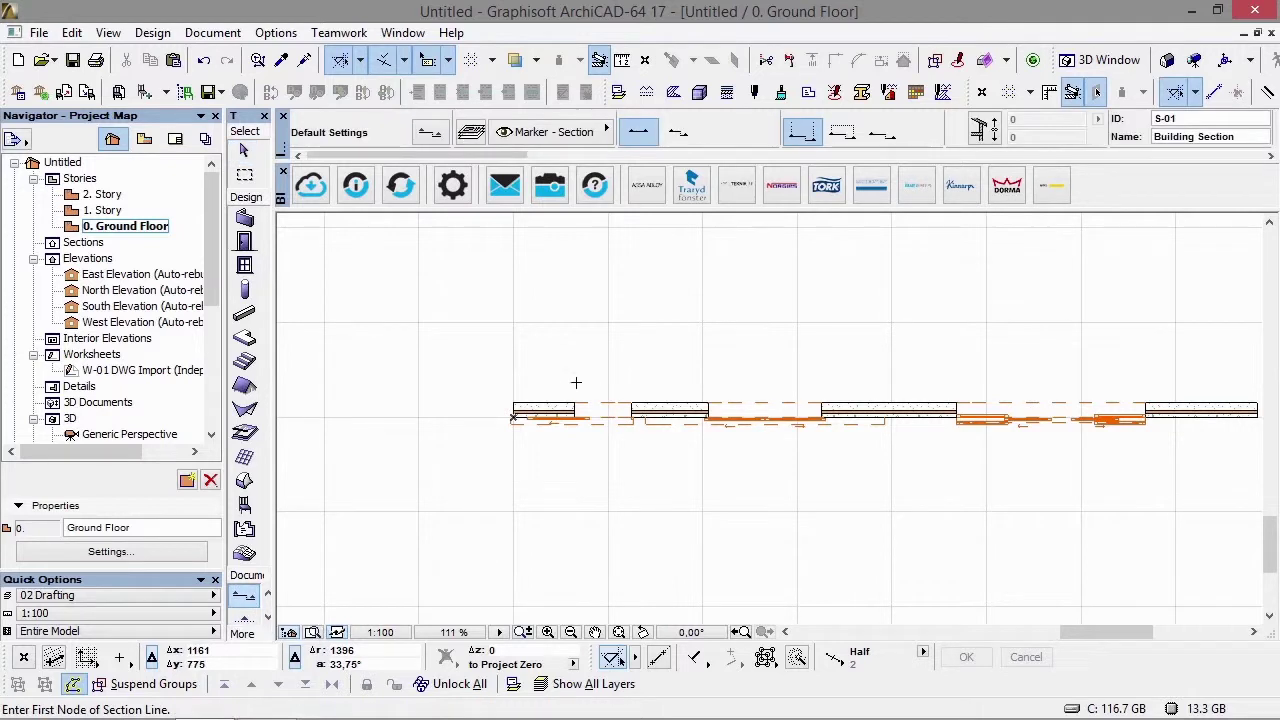
pyautogui.click(587, 378)
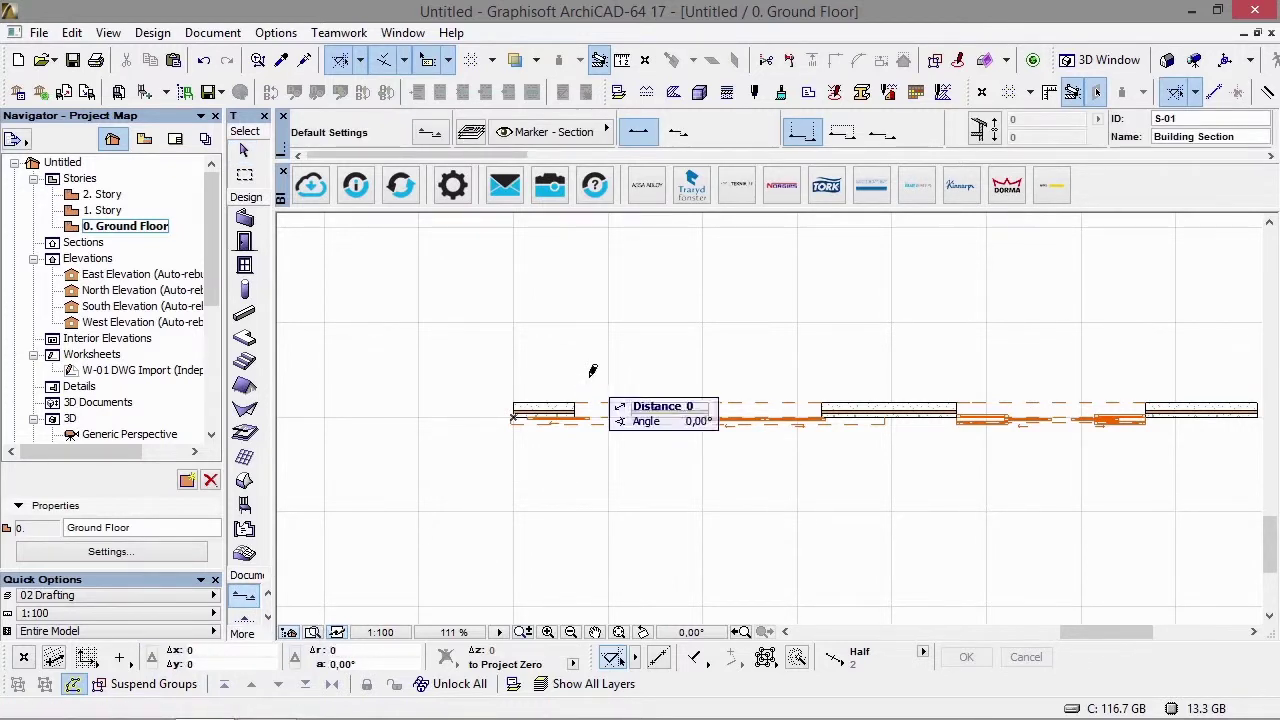
pyautogui.click(586, 486)
pyautogui.click(560, 487)
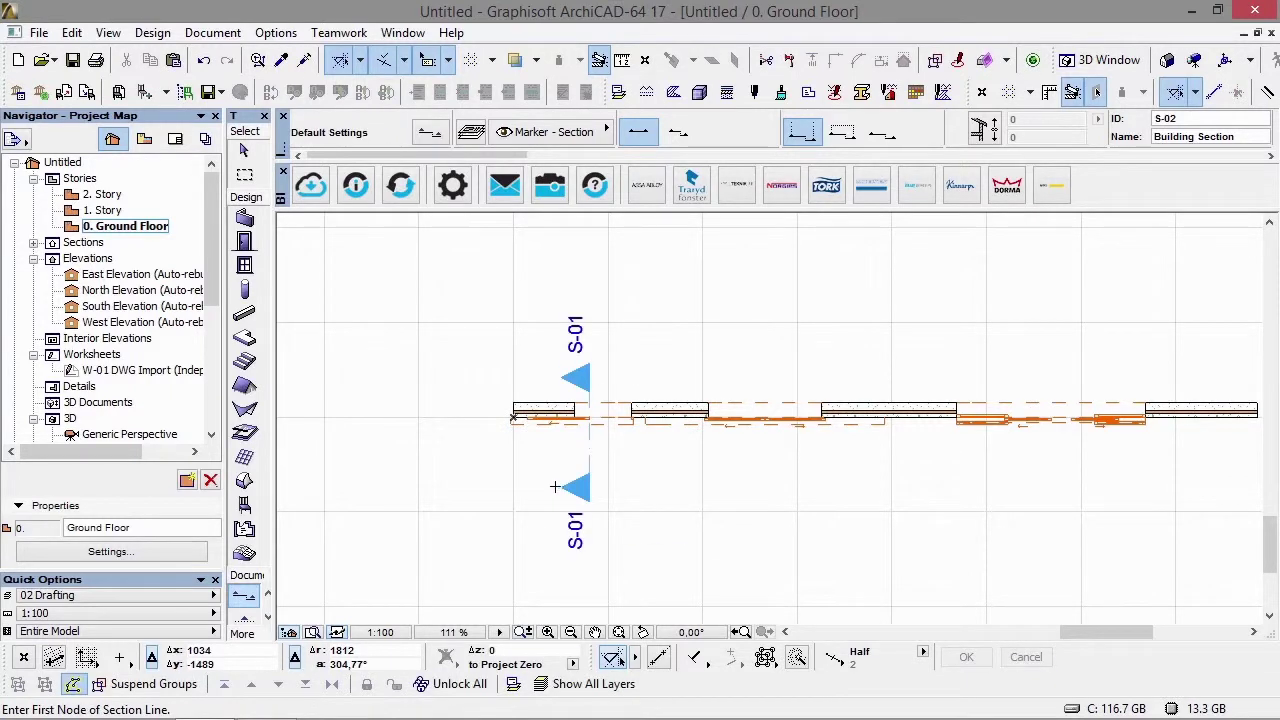
# Step: Open the new building section and focus on the door's head where it meets the wall
pyautogui.click(34, 242)
pyautogui.doubleClick(110, 258)
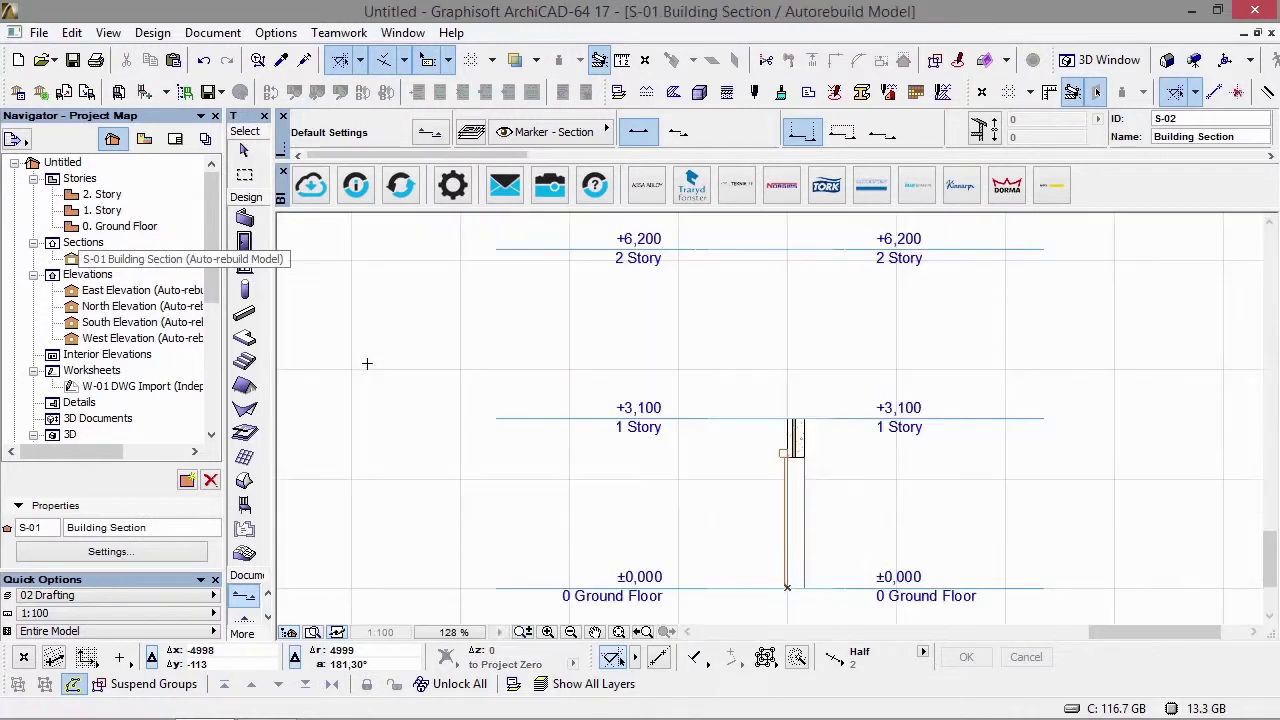
pyautogui.scroll(3, 791, 478)
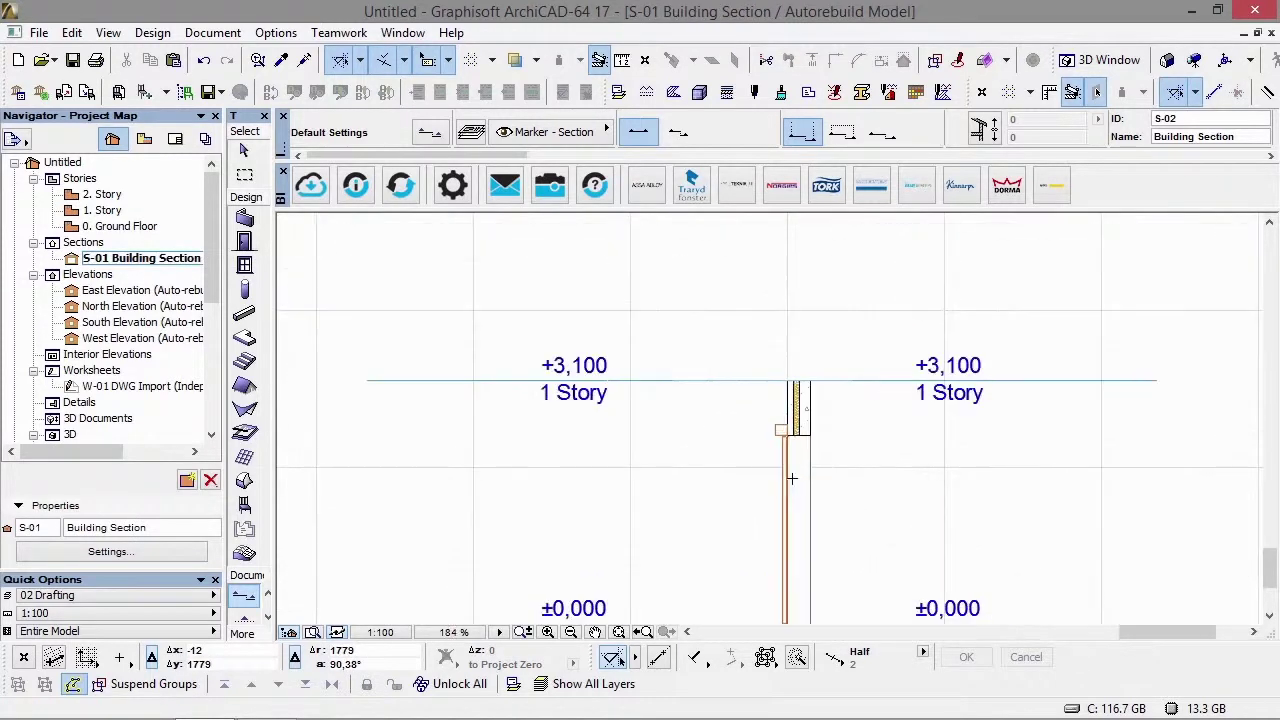
pyautogui.scroll(9, 791, 478)
# Step: Set the section scale to 1:50, then to 1:20, and examine the door's head and floor profile details
pyautogui.click(382, 633)
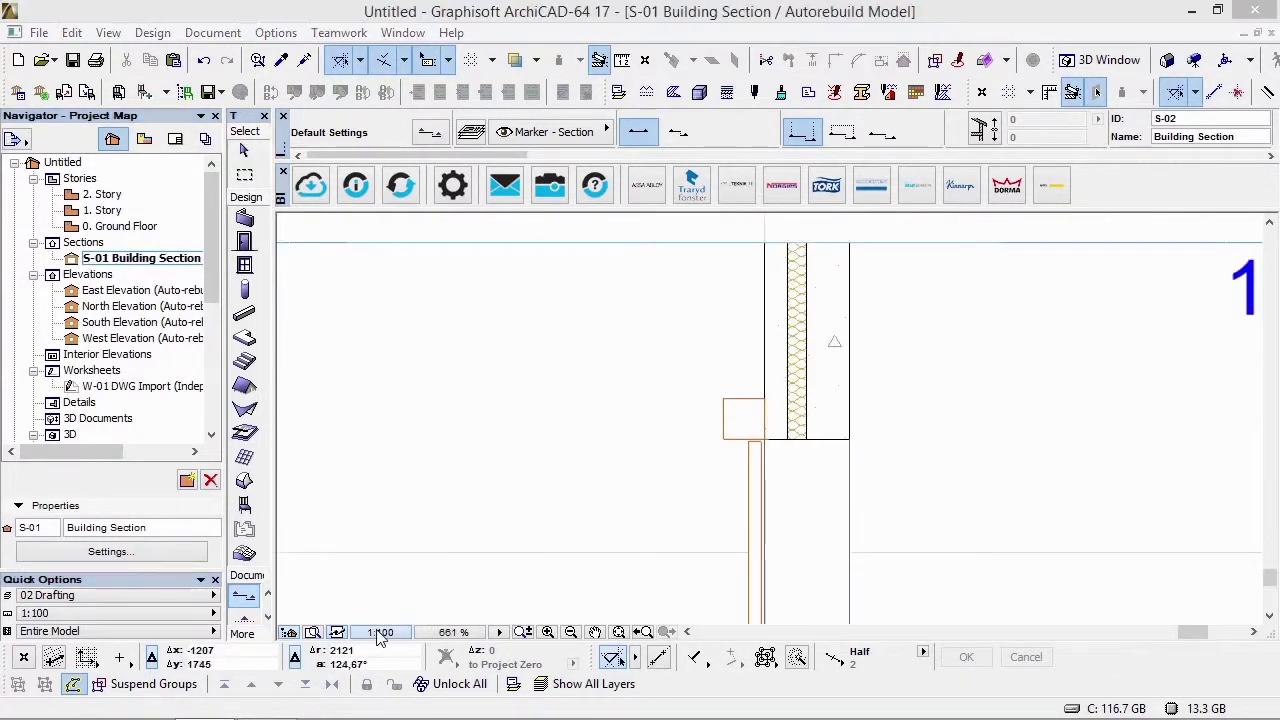
pyautogui.press('Return')
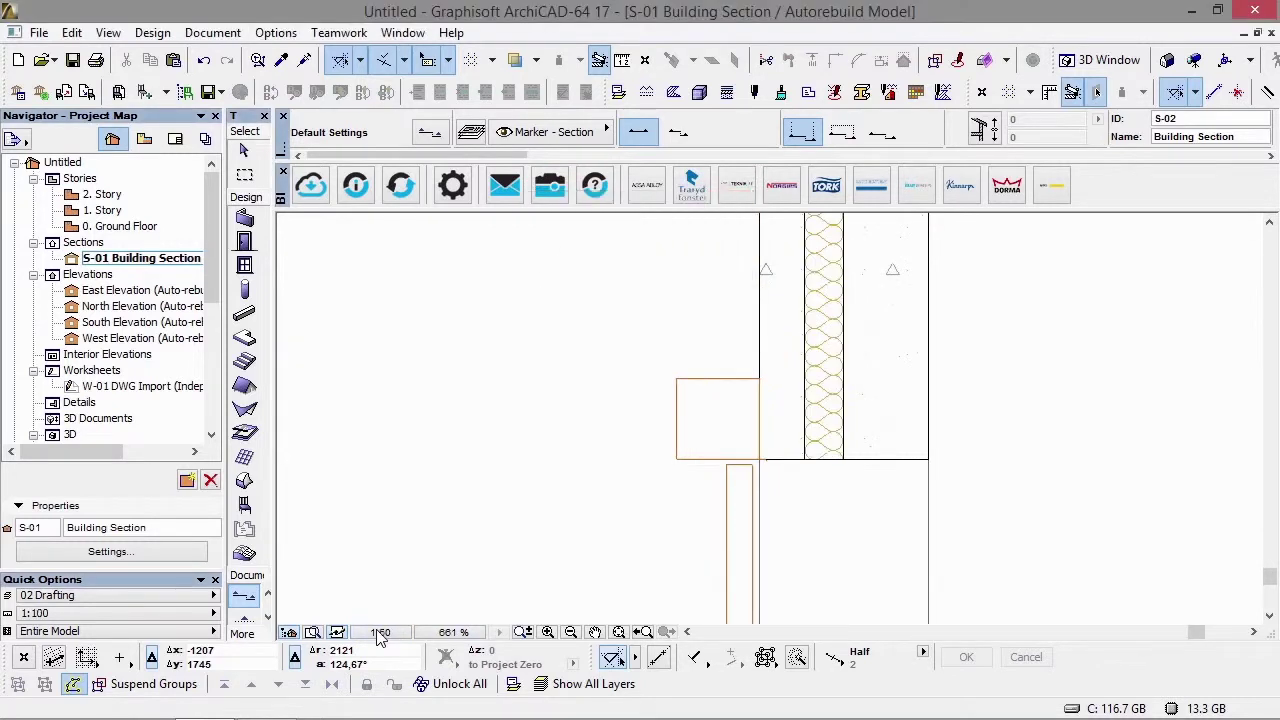
pyautogui.click(380, 633)
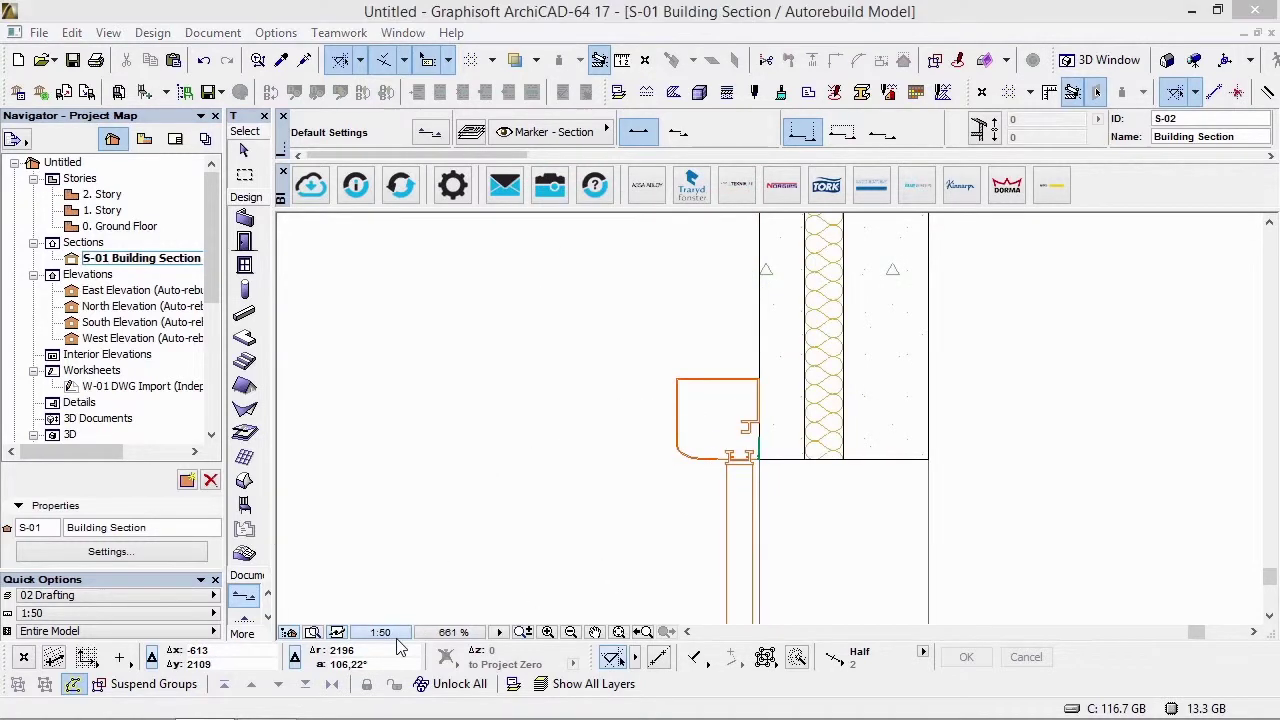
pyautogui.press('Return')
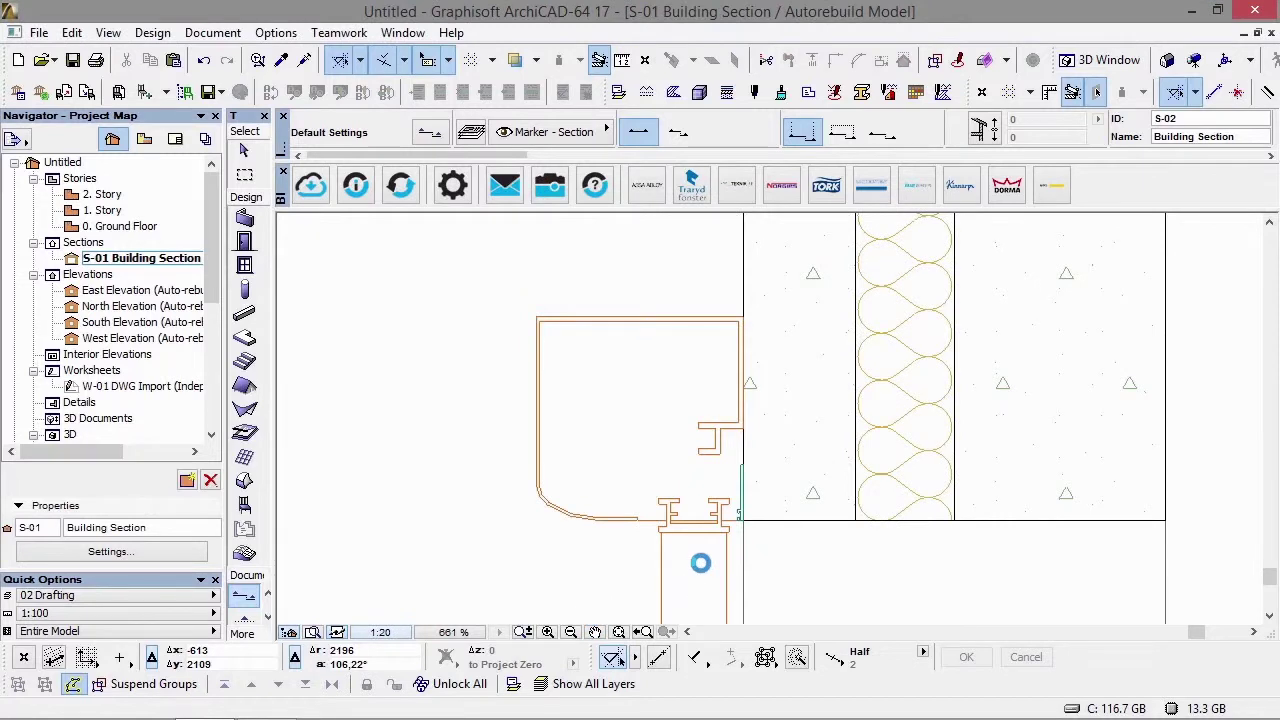
pyautogui.scroll(-6, 772, 486)
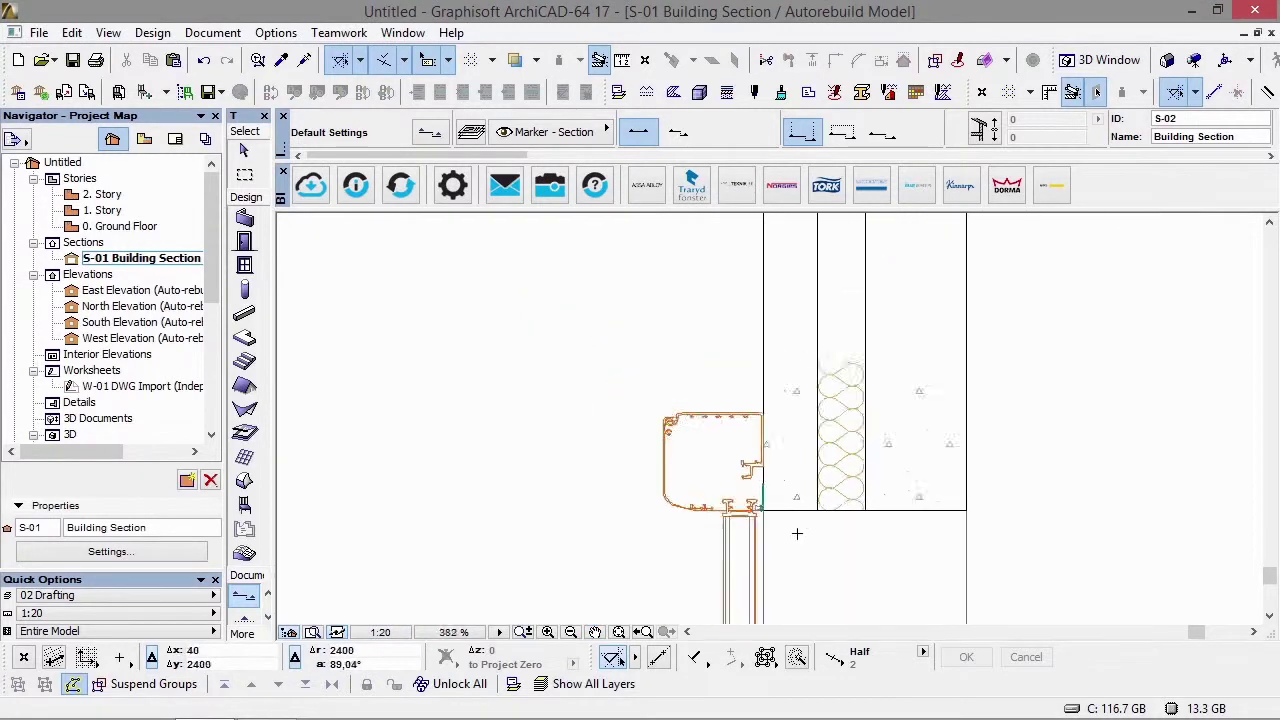
pyautogui.scroll(4, 807, 389)
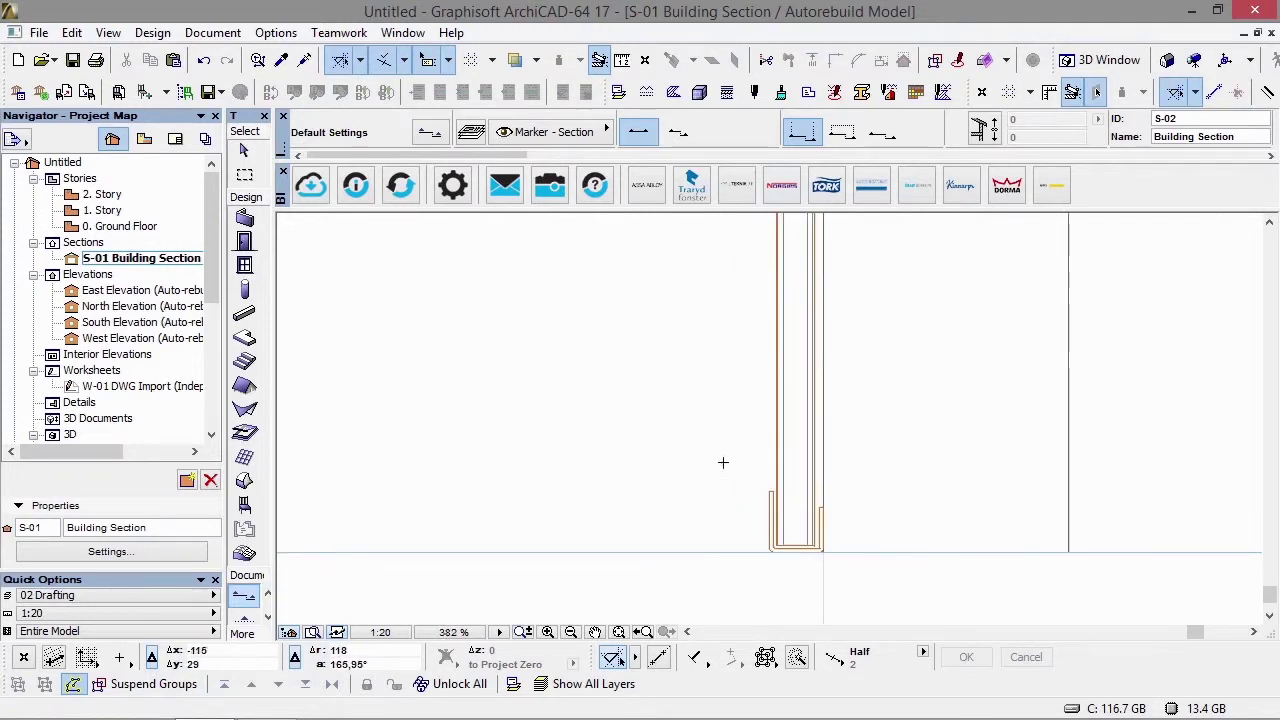
pyautogui.scroll(4, 854, 532)
pyautogui.scroll(-3, 854, 536)
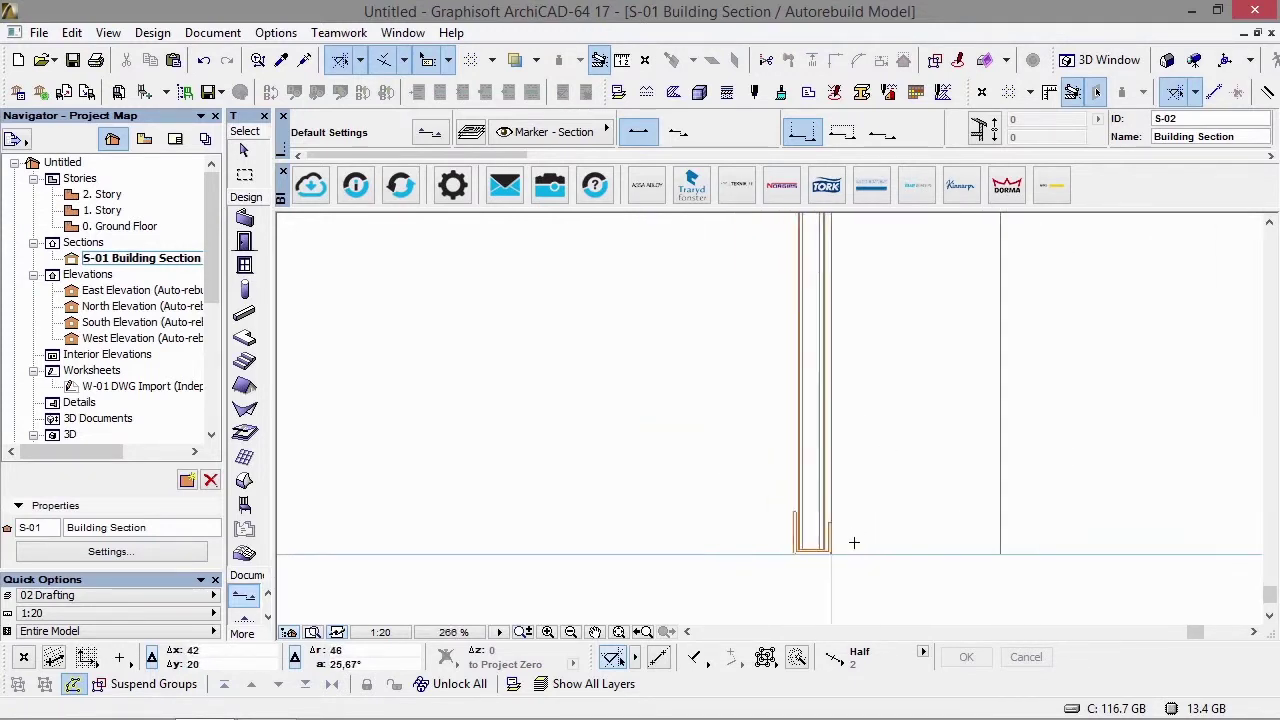
# Step: Replace the leftmost door on the ground floor plan with the four-panel BESAM Sliding ADS - Slim Thermo Wall Mounted door
pyautogui.press('F2')
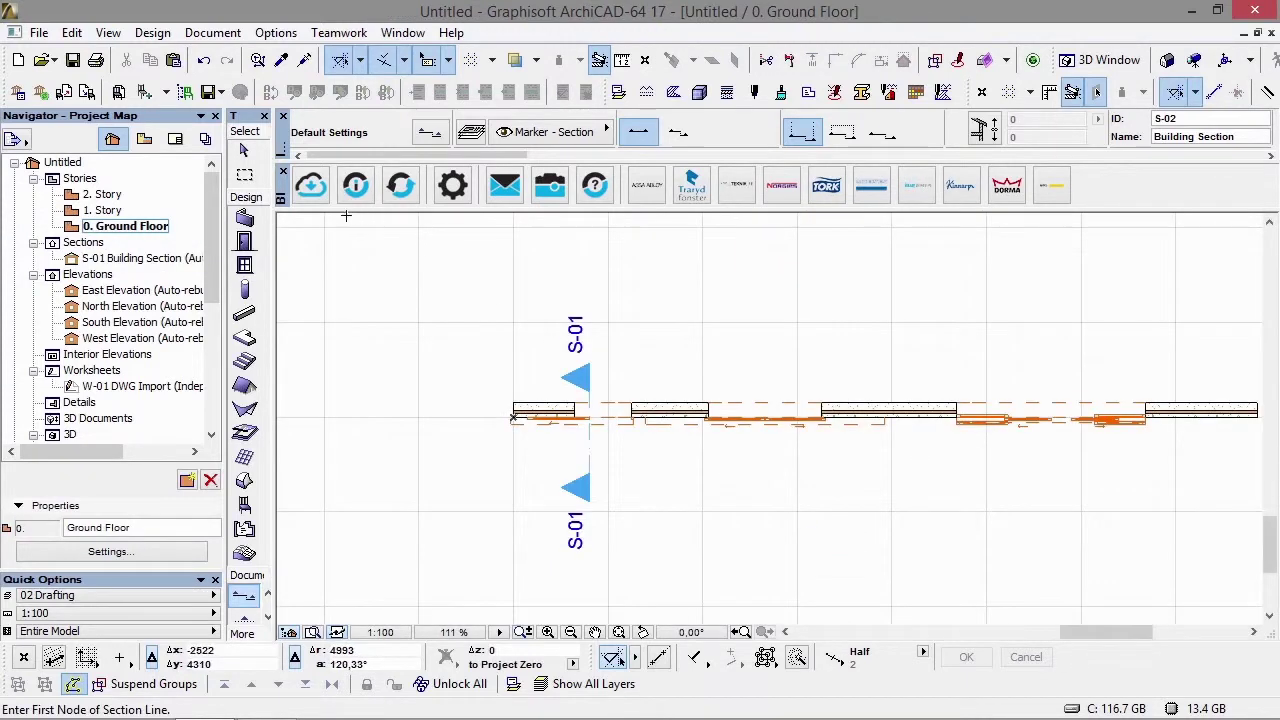
pyautogui.keyDown('shift'); pyautogui.click(625, 420); pyautogui.keyUp('shift')
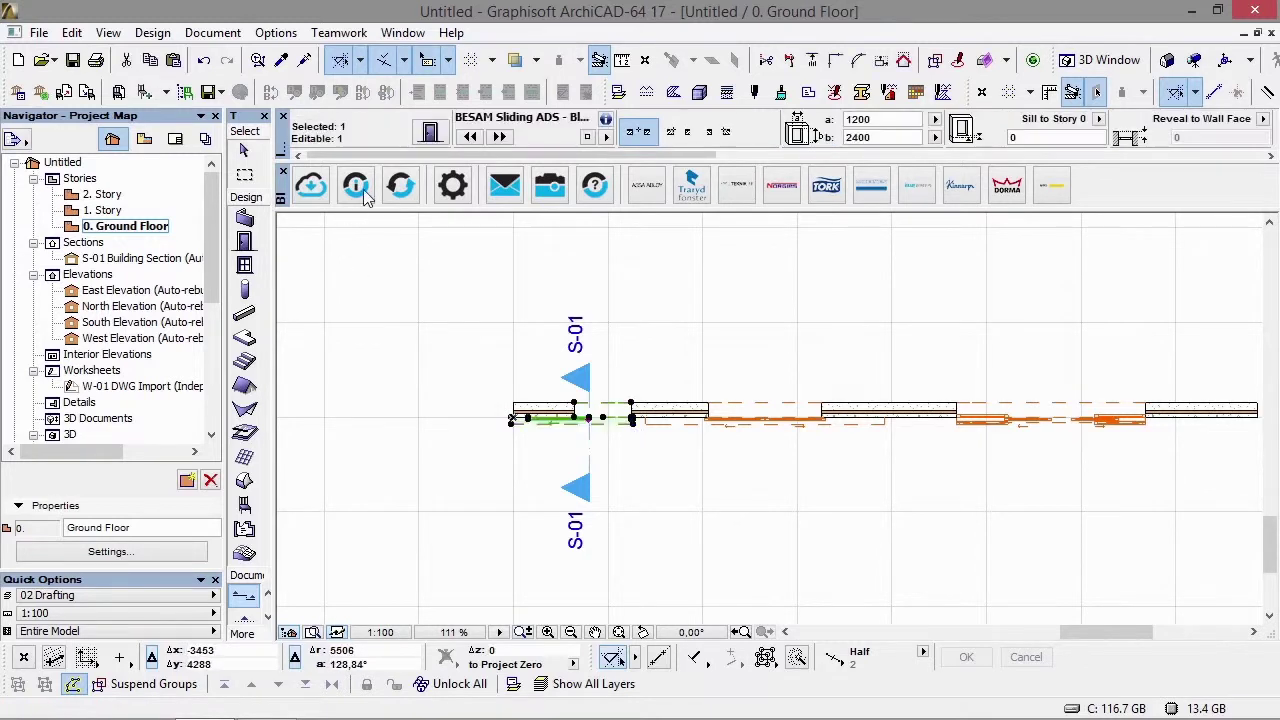
pyautogui.click(431, 138)
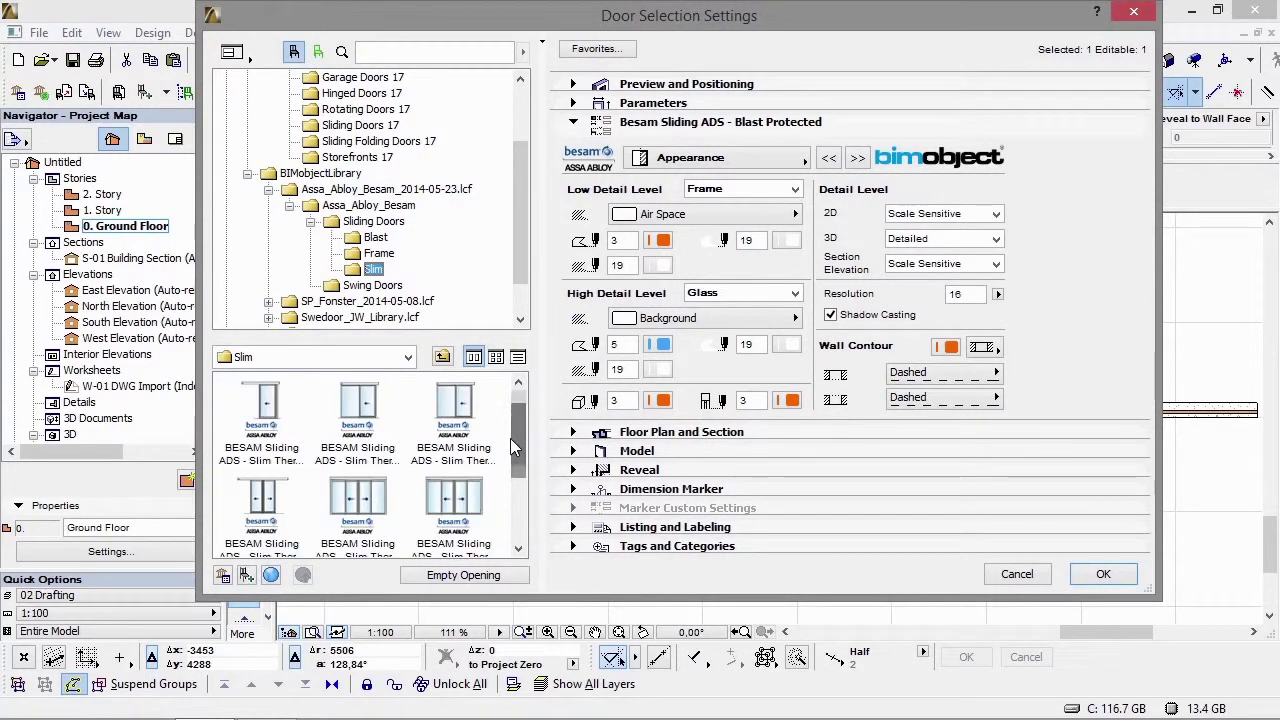
pyautogui.click(468, 505)
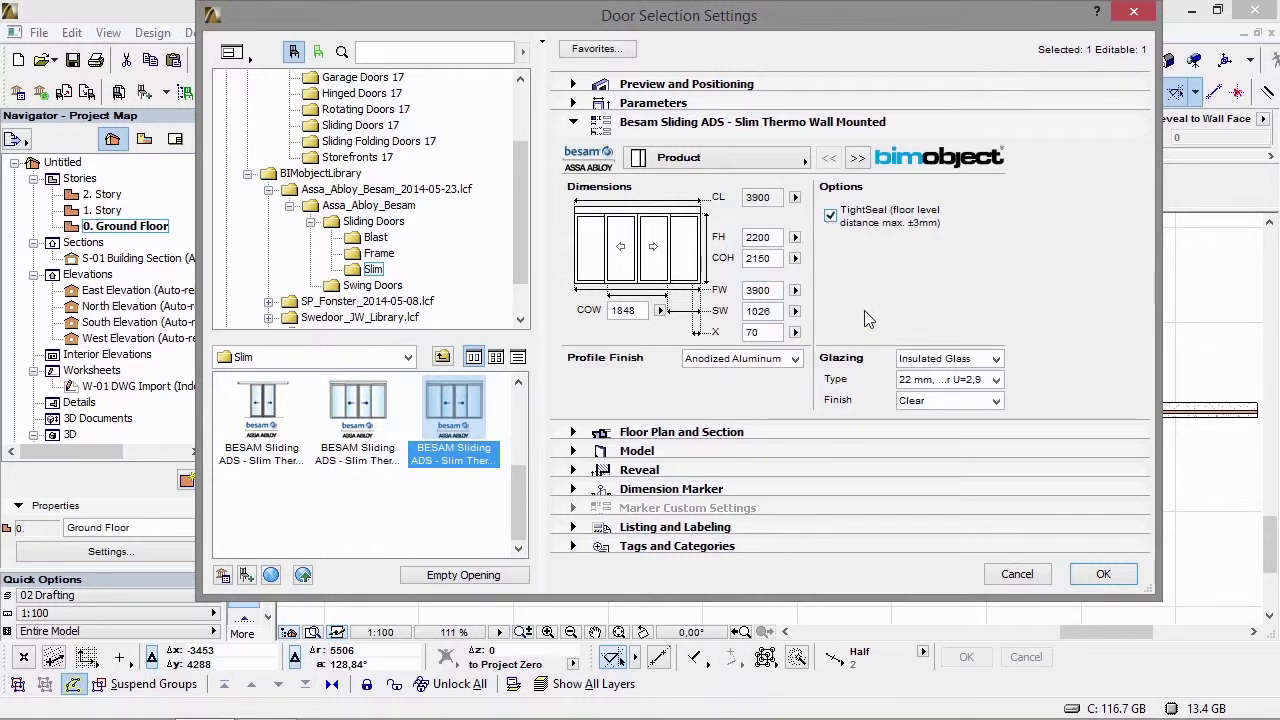
# Step: Set the insulated glazing type to 22 mm, with single foil, TopN and argon U=1,4, and the glass finish to Clear
pyautogui.click(993, 384)
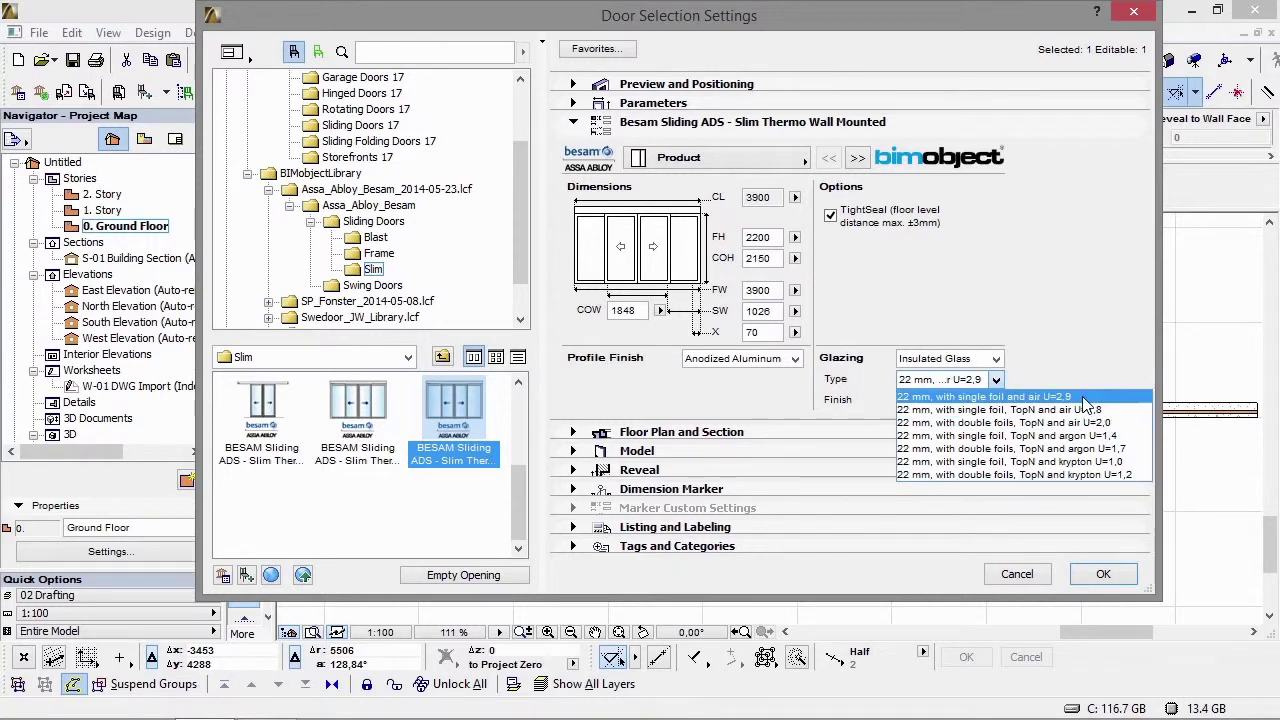
pyautogui.click(1126, 437)
pyautogui.click(979, 403)
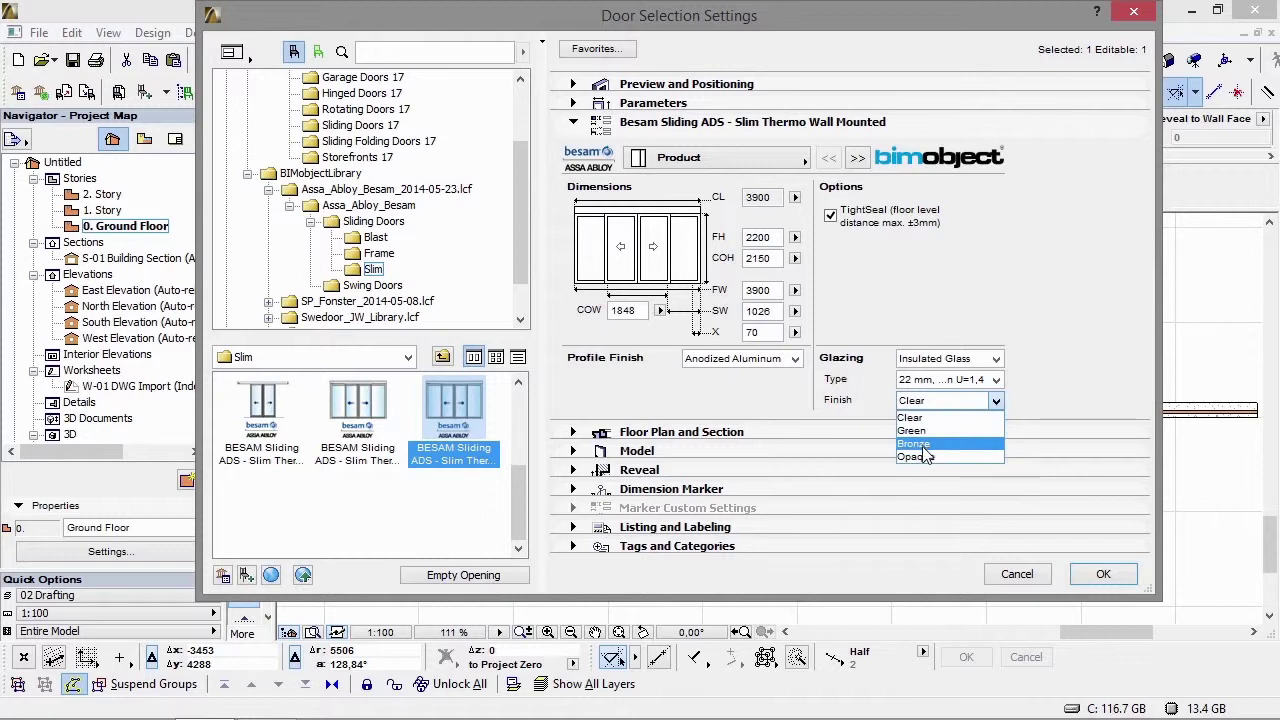
pyautogui.click(952, 418)
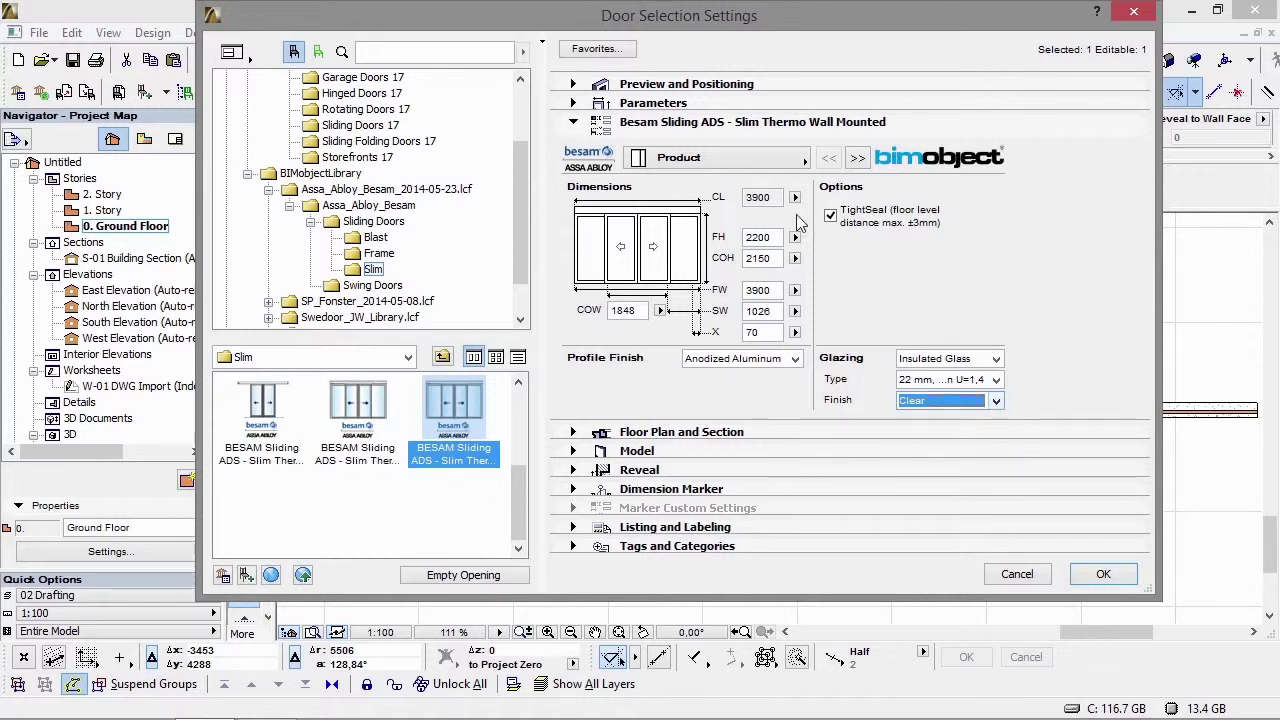
# Step: Set the door to Unislide with Pocket Screen Swing, 8 mm laminated glass, for fixing to post, in size L70
pyautogui.click(857, 160)
pyautogui.click(882, 210)
pyautogui.click(936, 192)
pyautogui.click(940, 192)
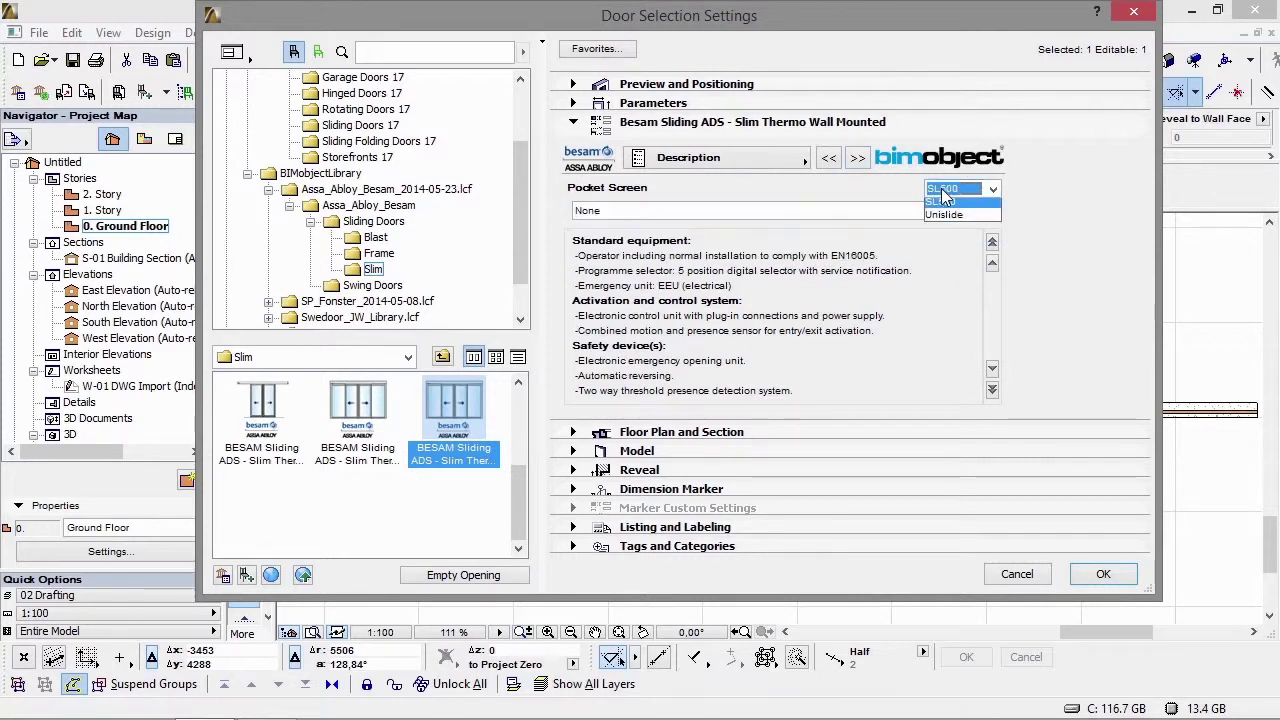
pyautogui.click(944, 214)
pyautogui.click(845, 211)
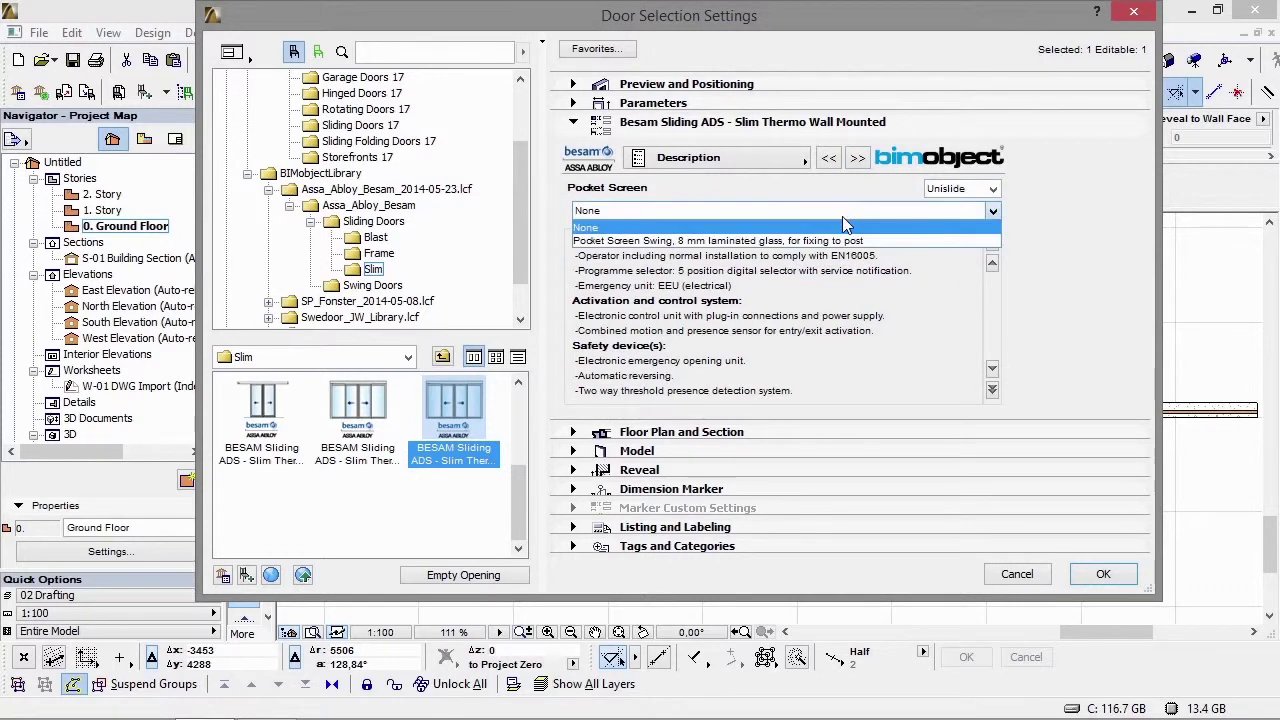
pyautogui.click(836, 243)
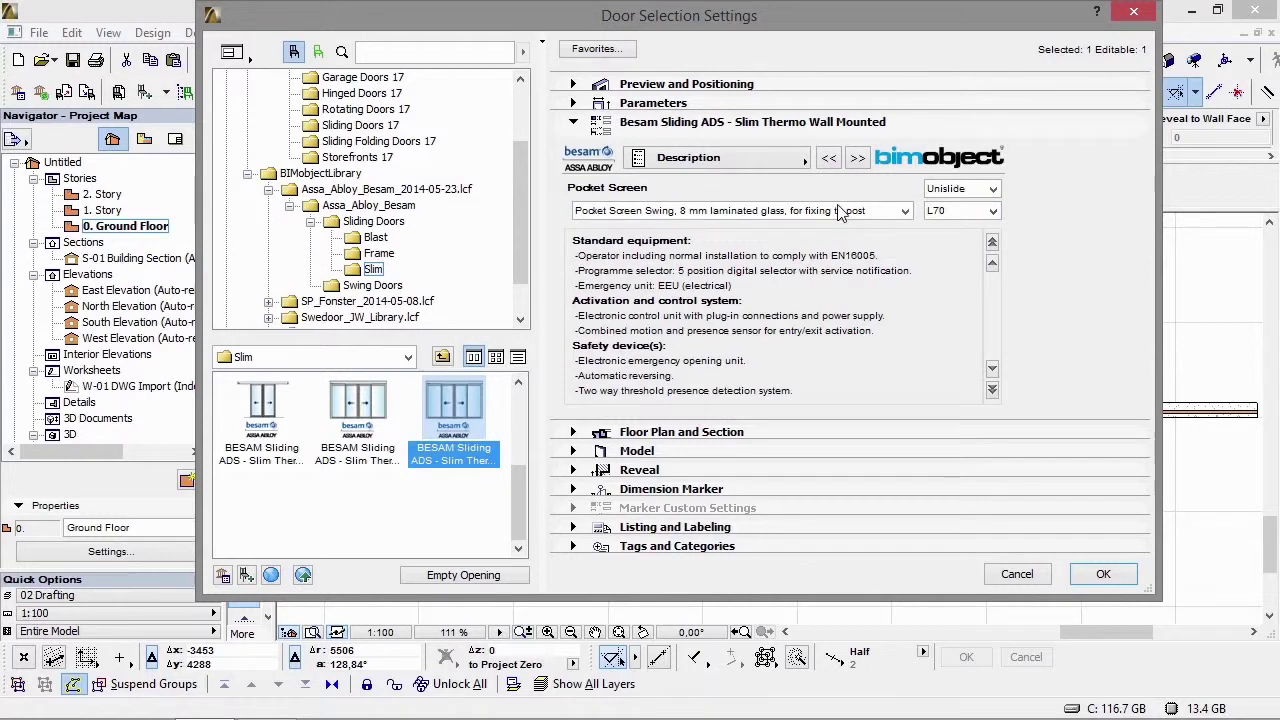
pyautogui.click(965, 212)
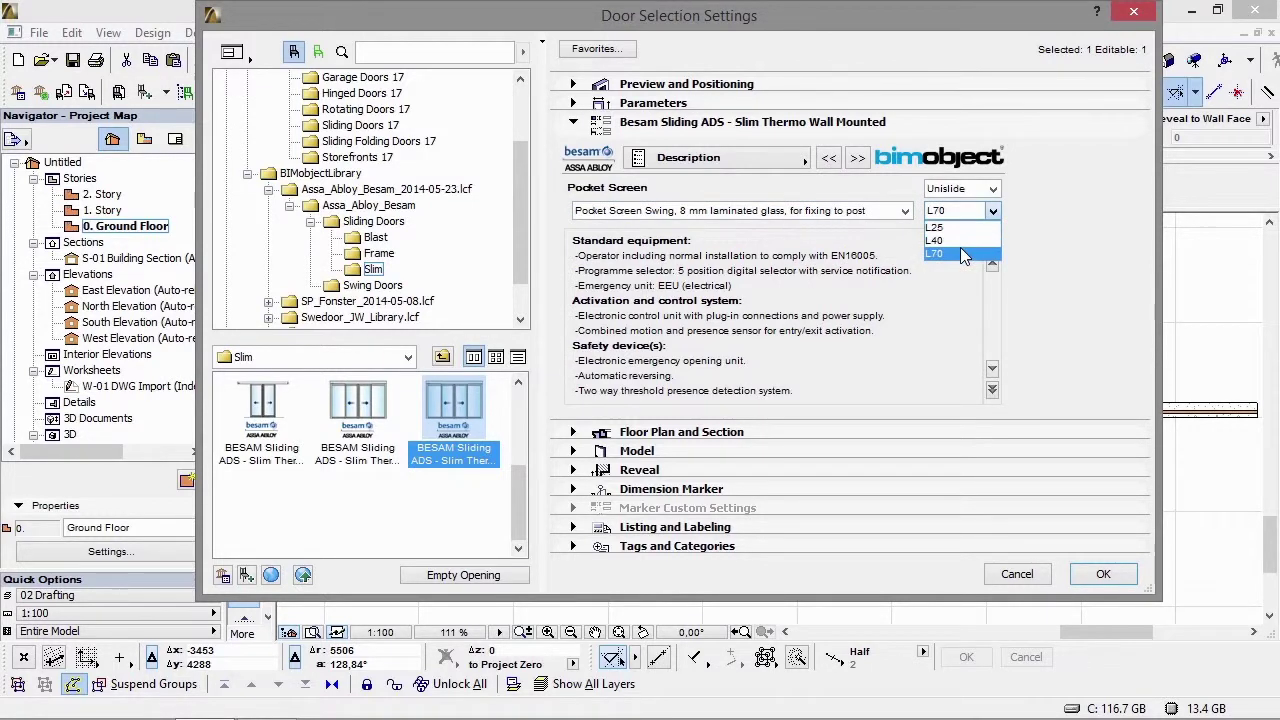
pyautogui.click(960, 249)
# Step: Review the Slim door's appearance, opening, wall closure and information settings, then apply the door changes and clear the selection
pyautogui.click(862, 162)
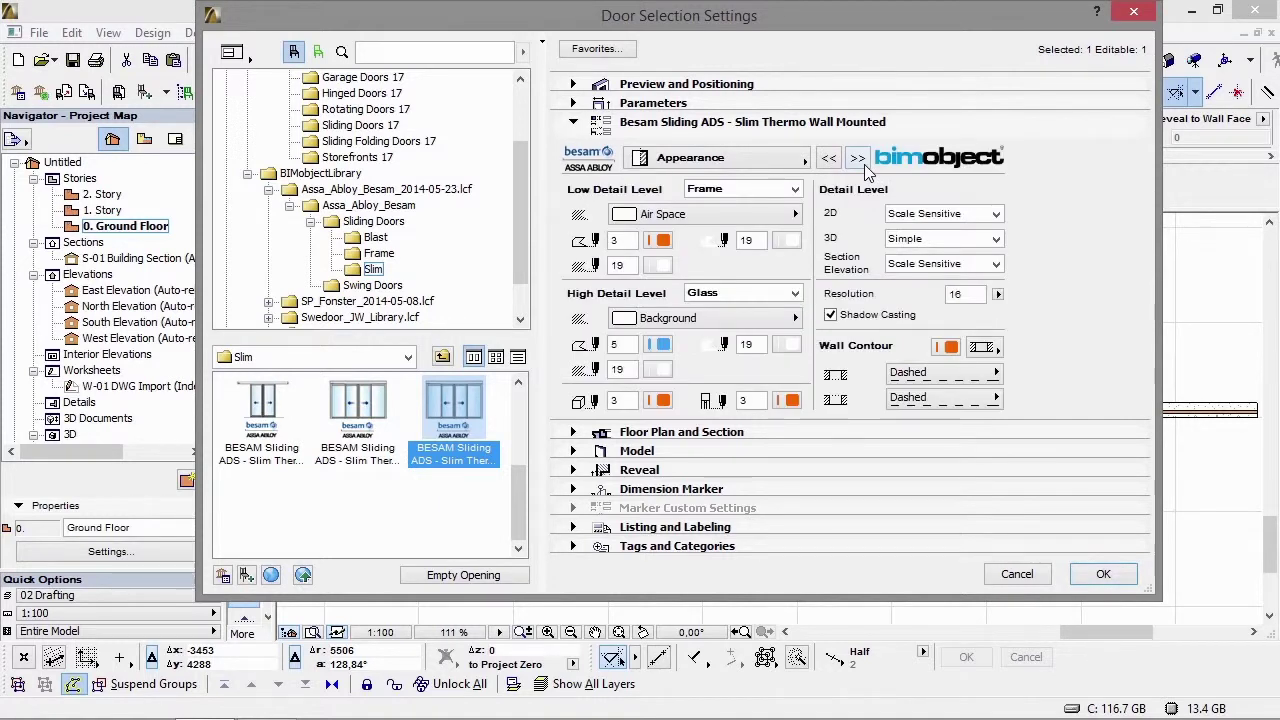
pyautogui.click(858, 160)
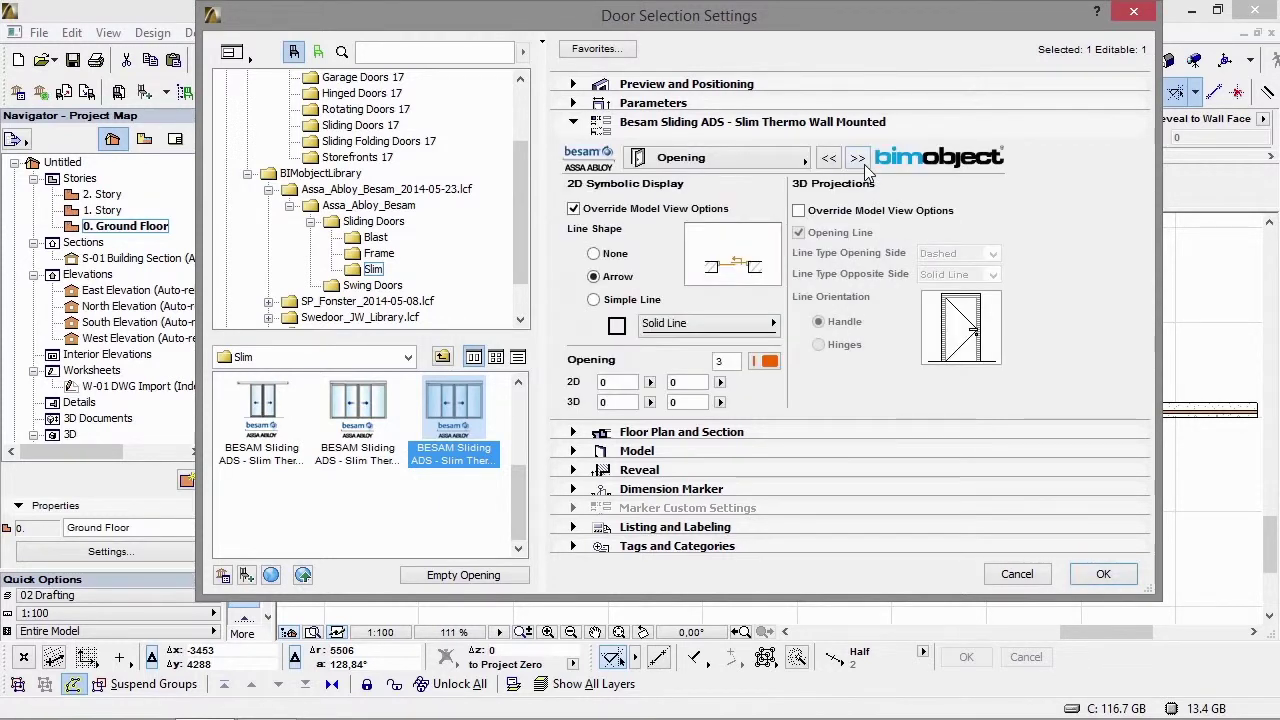
pyautogui.click(858, 160)
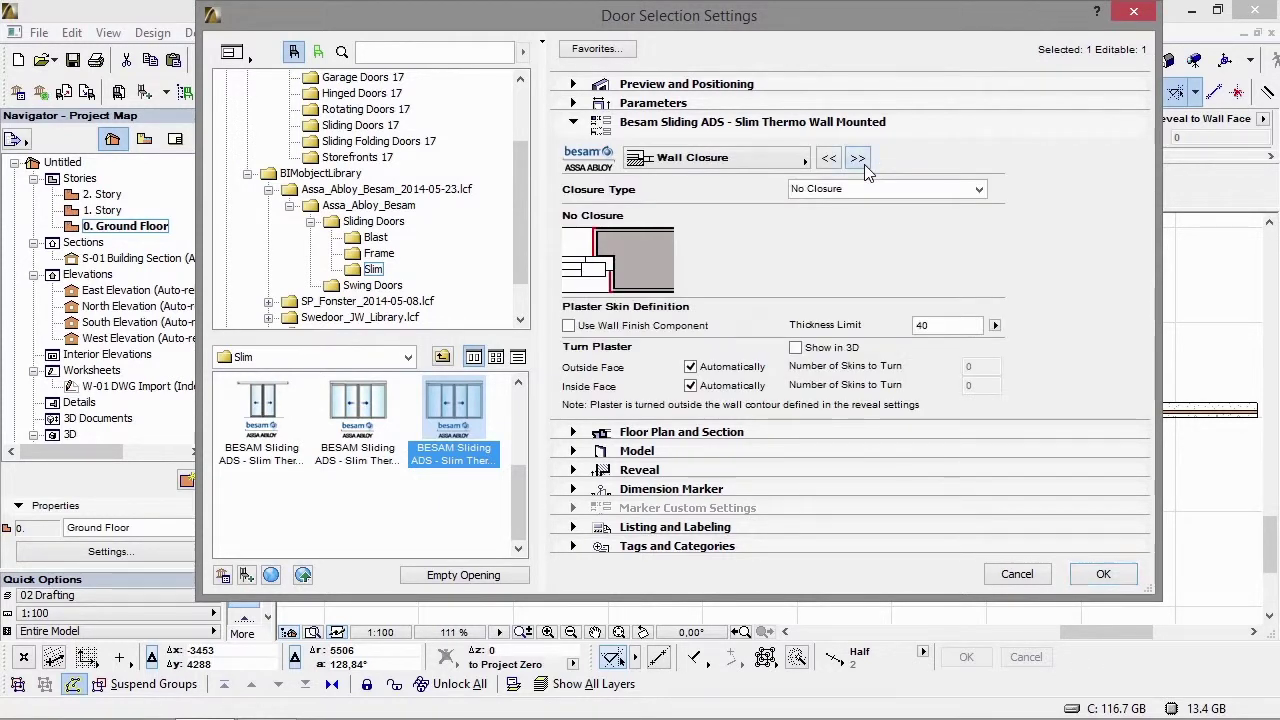
pyautogui.click(858, 160)
pyautogui.click(1100, 576)
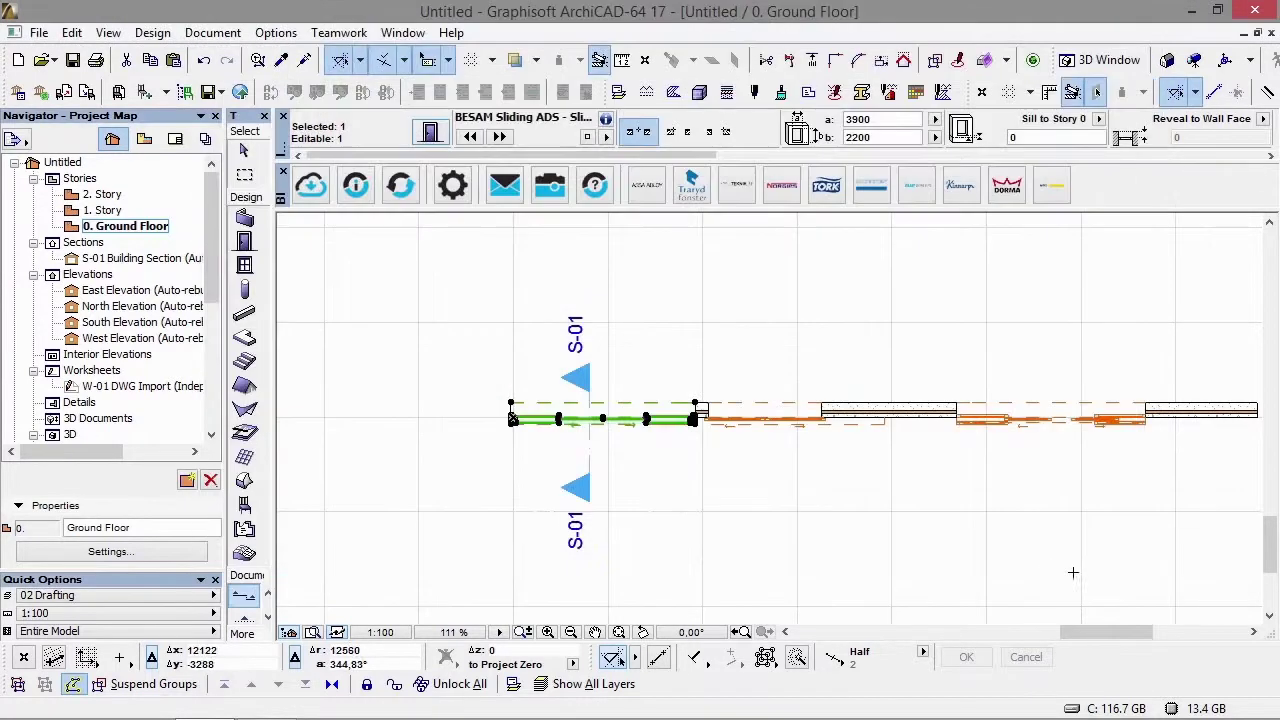
pyautogui.press('Escape')
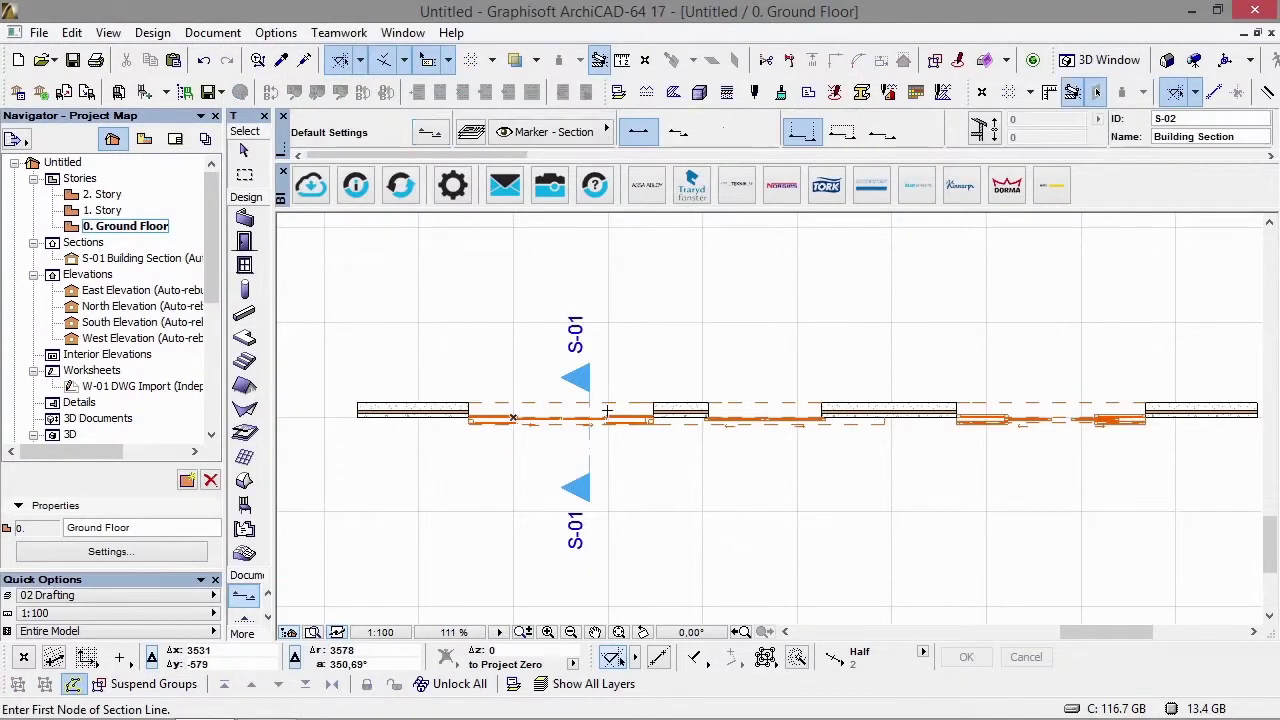
# Step: Show the model in 3D and examine the front of the four-panel Slim door with its pocket screens
pyautogui.press('F3')
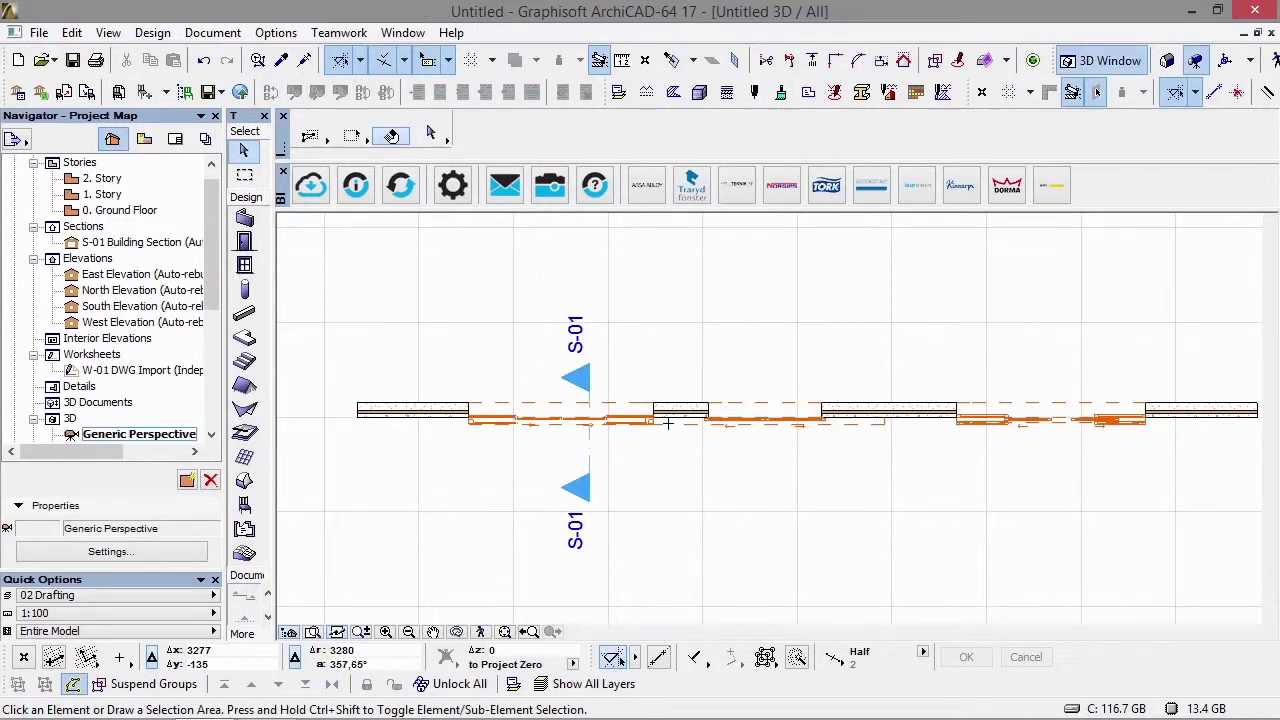
pyautogui.keyDown('shift'); pyautogui.moveTo(700, 420); pyautogui.dragTo(876, 416, button='middle'); pyautogui.keyUp('shift')
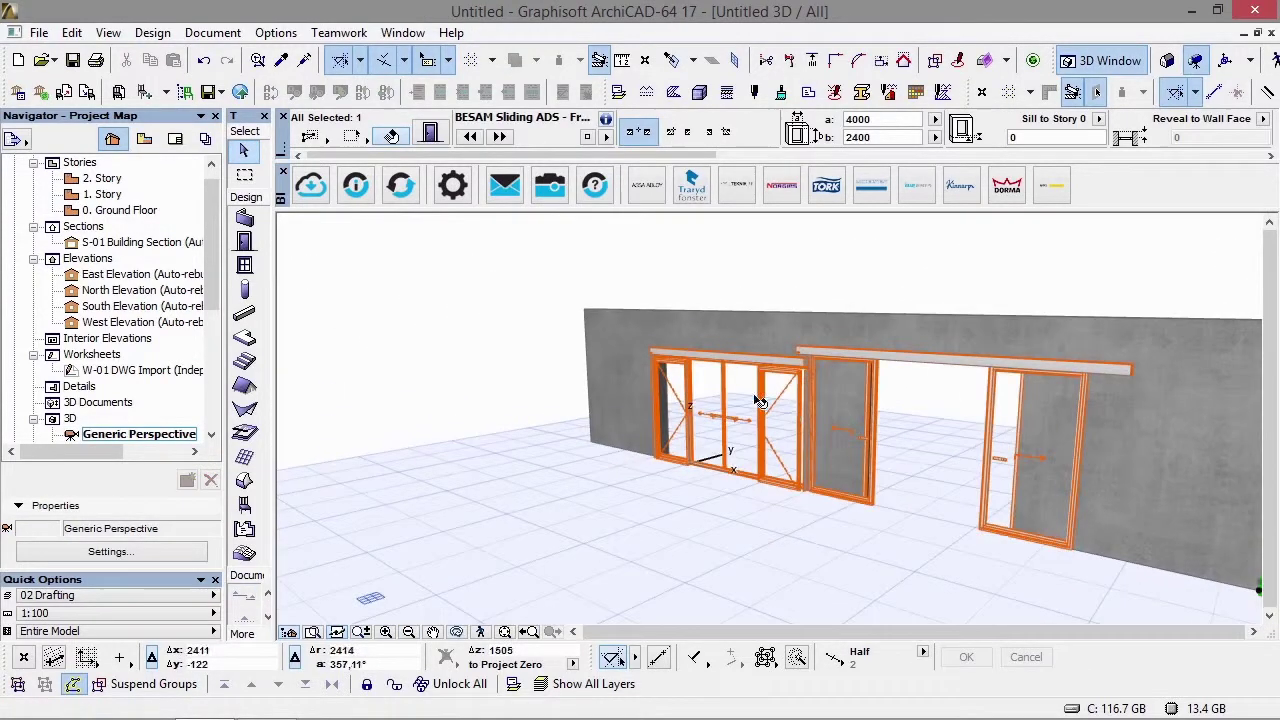
pyautogui.press('Escape')
pyautogui.scroll(3, 818, 405)
pyautogui.scroll(5, 818, 405)
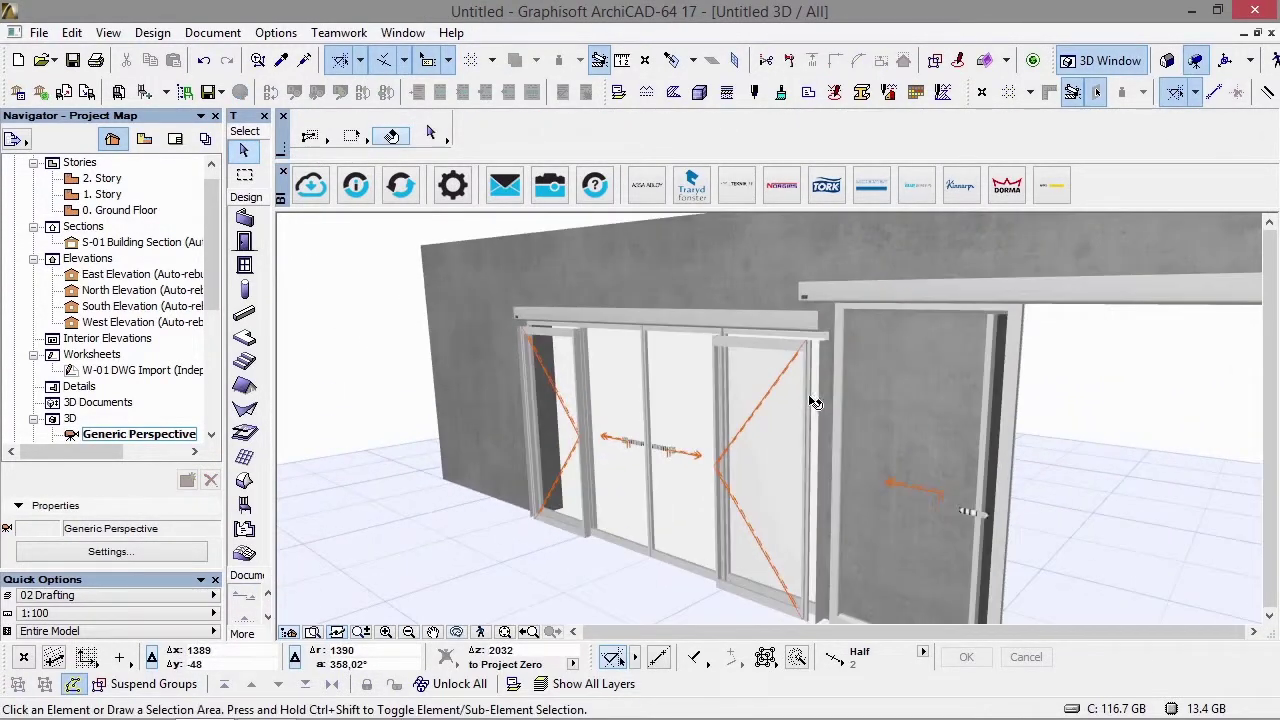
pyautogui.keyDown('shift'); pyautogui.moveTo(890, 391); pyautogui.dragTo(713, 381, button='middle'); pyautogui.keyUp('shift')
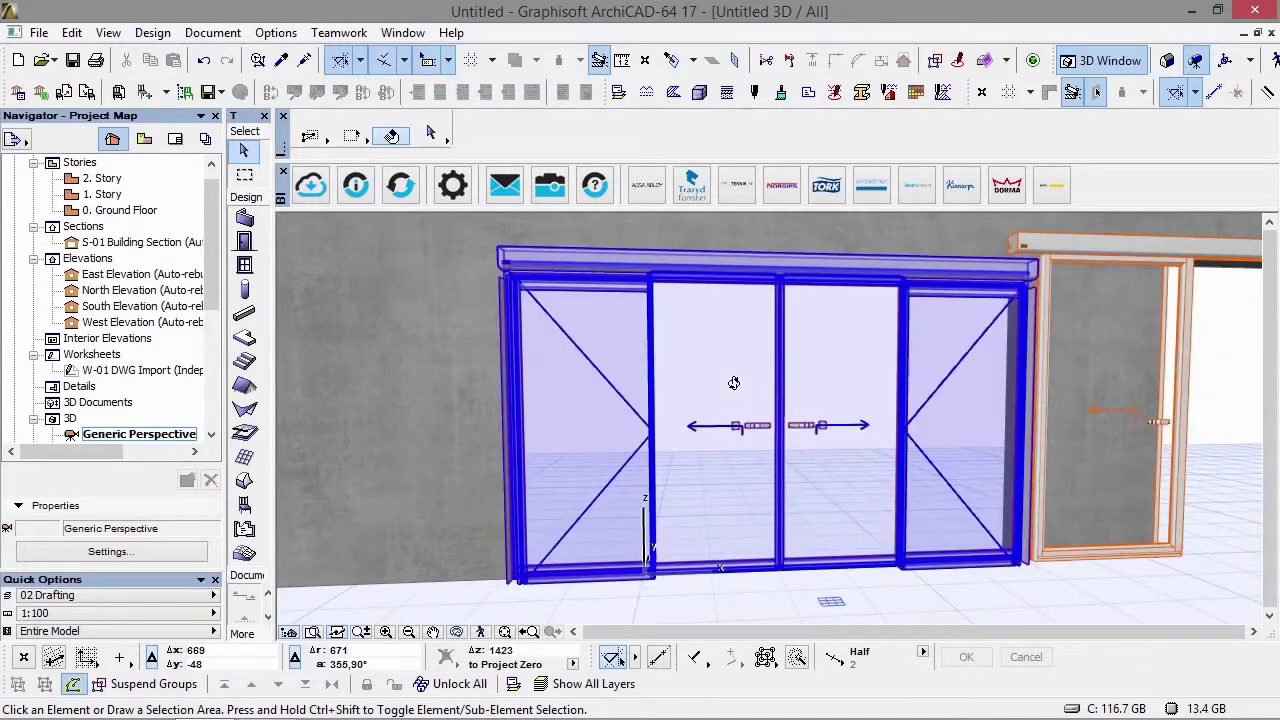
# Step: Remove the pocket screens from the four-panel Slim door by setting its pocket screen to None
pyautogui.click(733, 386)
pyautogui.doubleClick(735, 388)
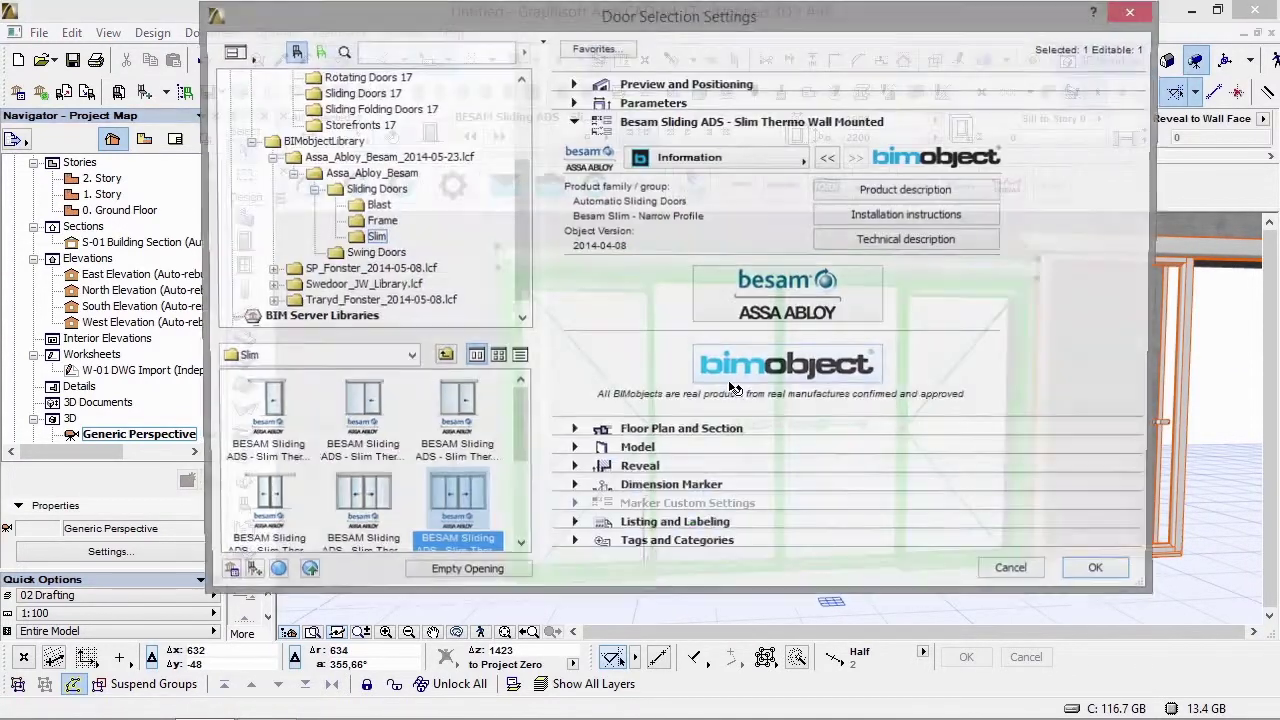
pyautogui.click(782, 162)
pyautogui.click(847, 175)
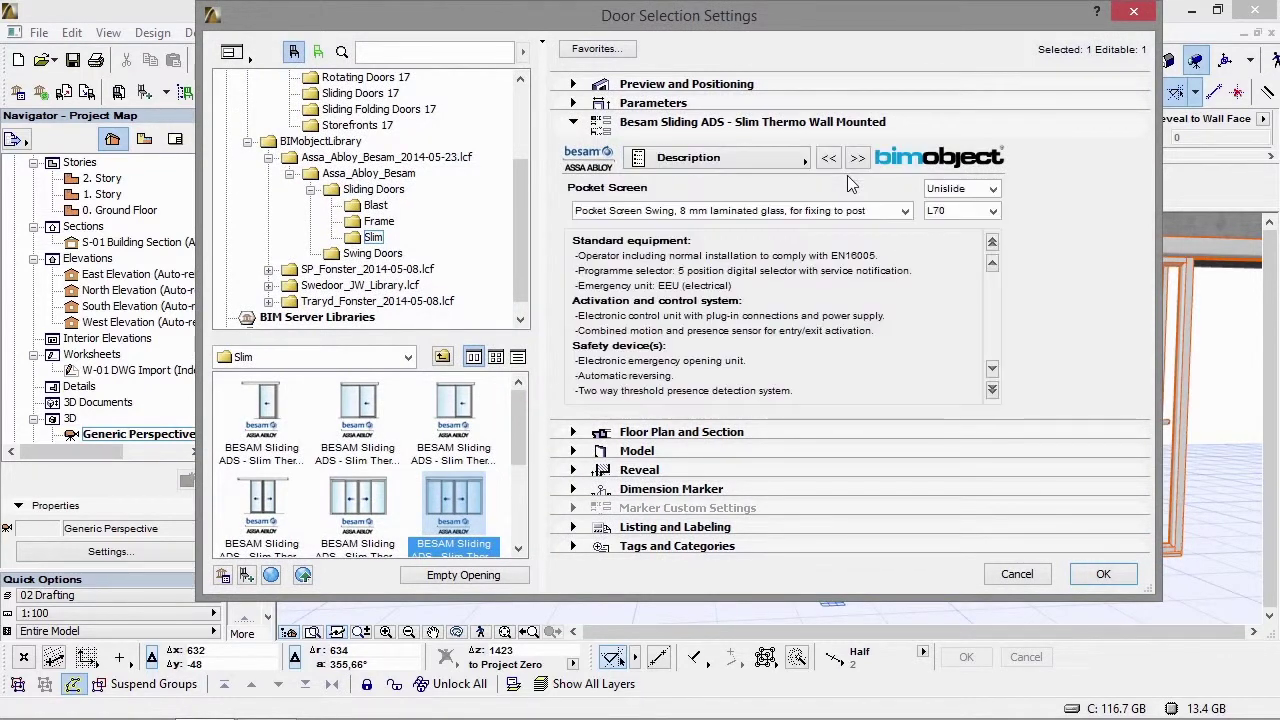
pyautogui.click(841, 212)
pyautogui.click(828, 225)
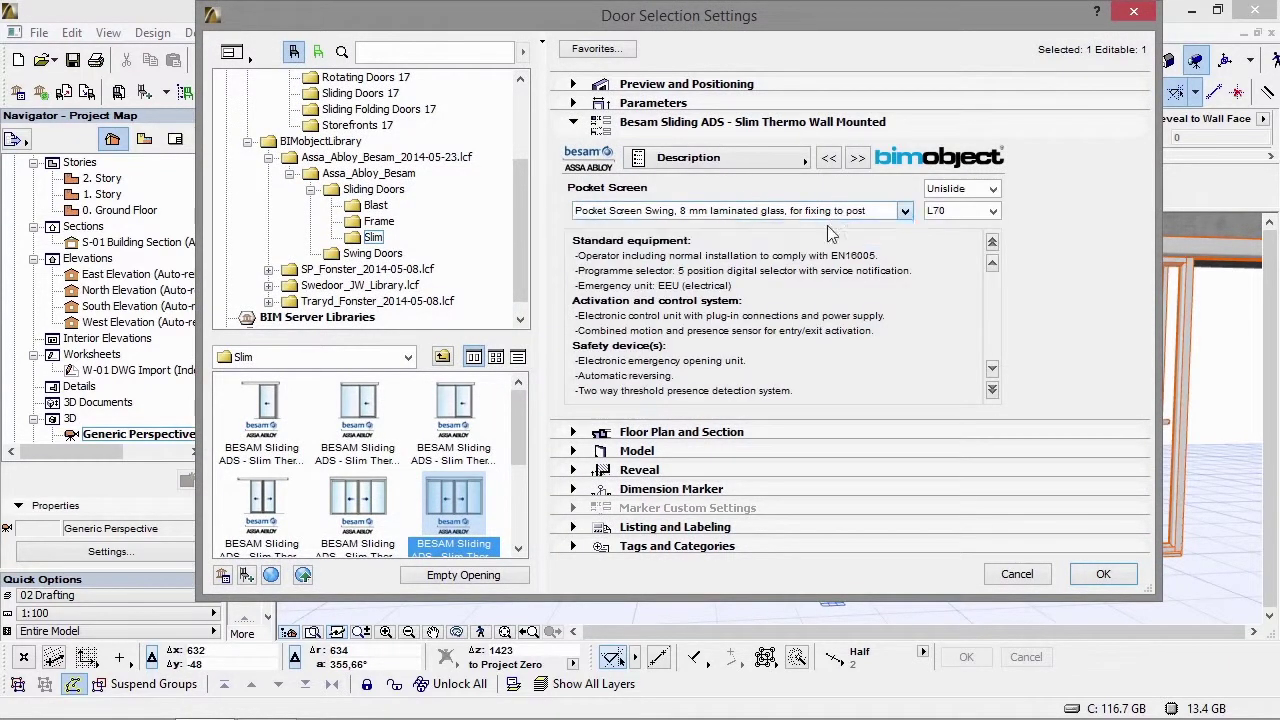
pyautogui.click(1104, 575)
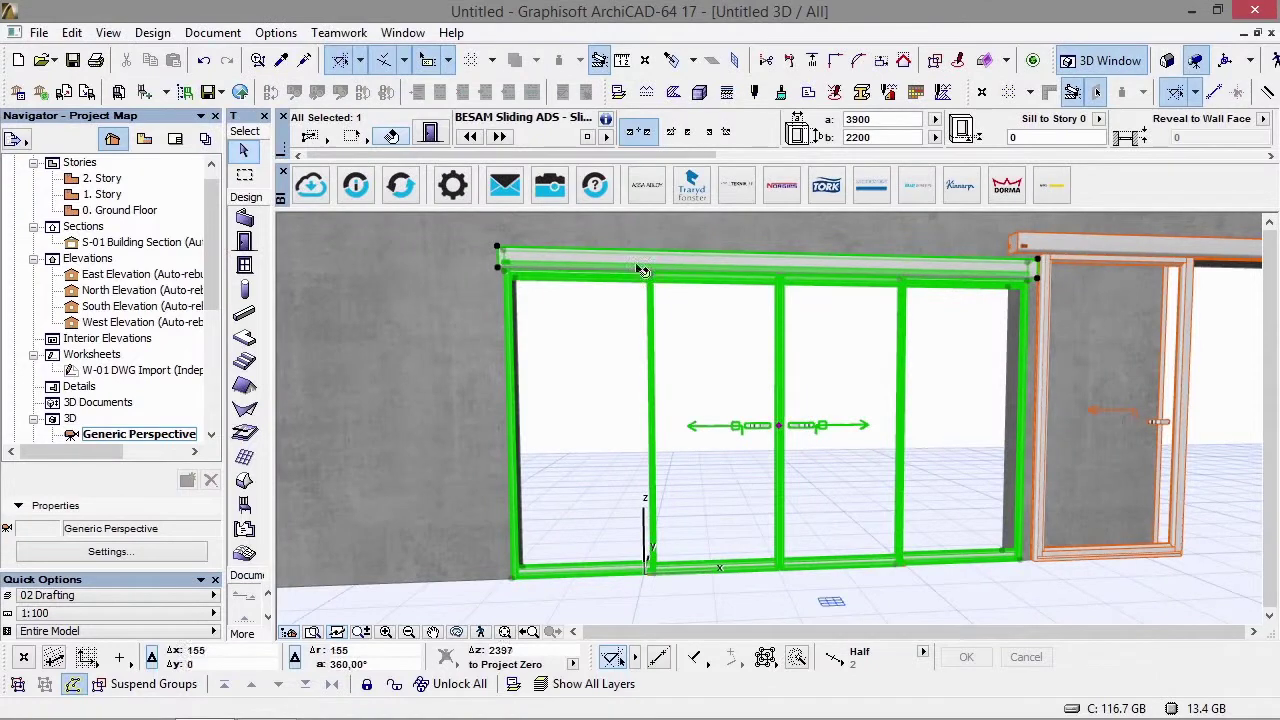
pyautogui.press('Escape')
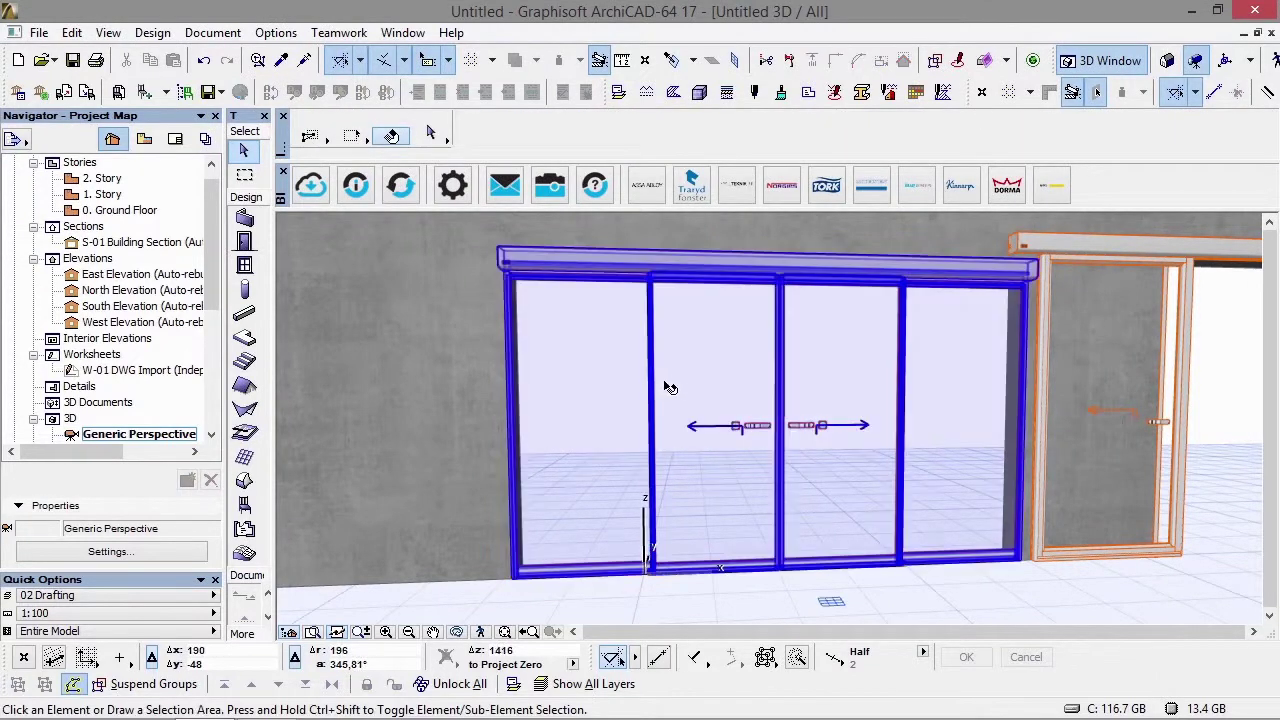
# Step: Graphically slide the leaves of the four-panel Slim door partly open in 3D
pyautogui.click(660, 374)
pyautogui.click(781, 430)
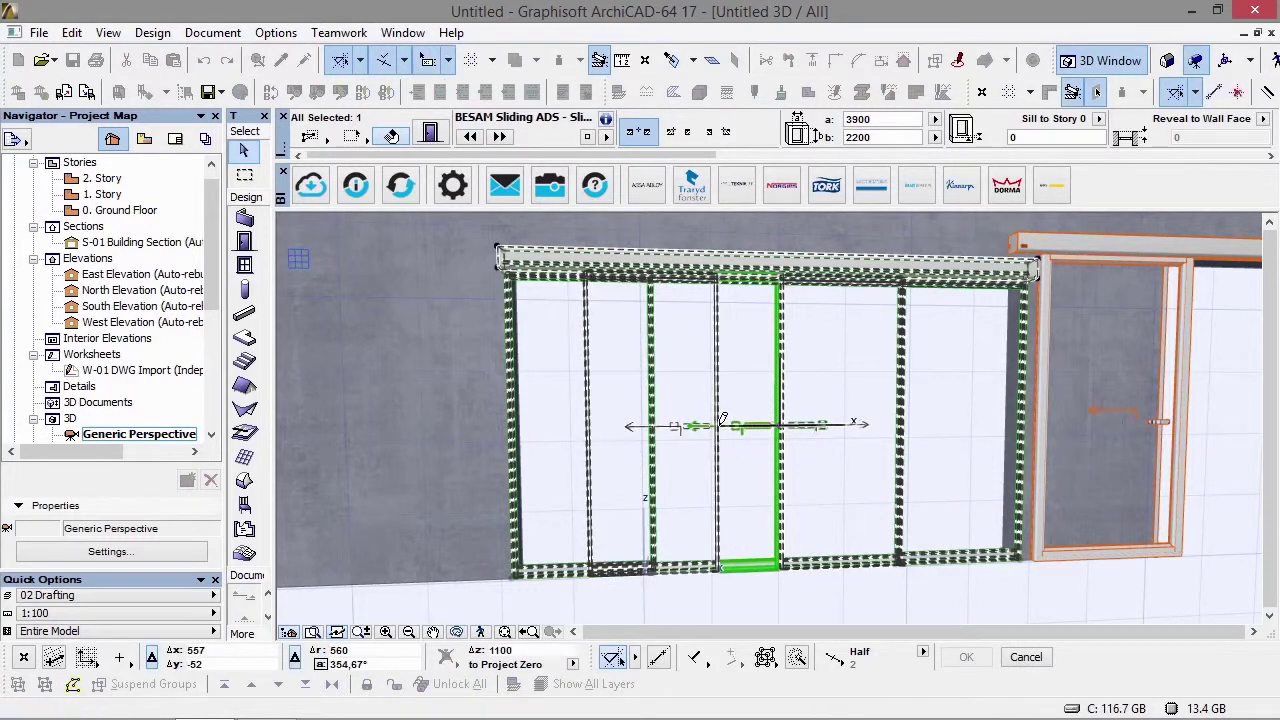
pyautogui.click(722, 425)
pyautogui.press('Escape')
# Step: Change the Slim door's profile finish to RAL powdercoat with a gloss surface in the yellow colour RAL1026
pyautogui.keyDown('shift'); pyautogui.moveTo(731, 443); pyautogui.dragTo(1018, 422, button='middle'); pyautogui.keyUp('shift')
pyautogui.click(1012, 284)
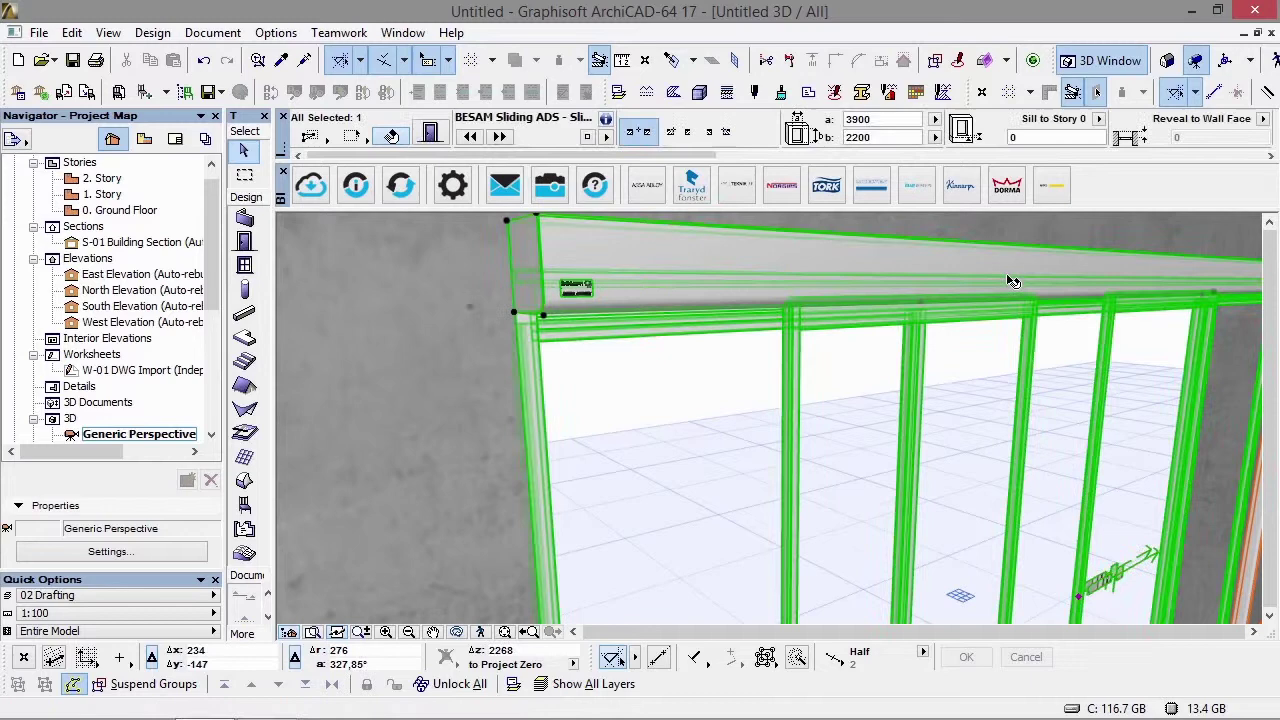
pyautogui.doubleClick(1006, 283)
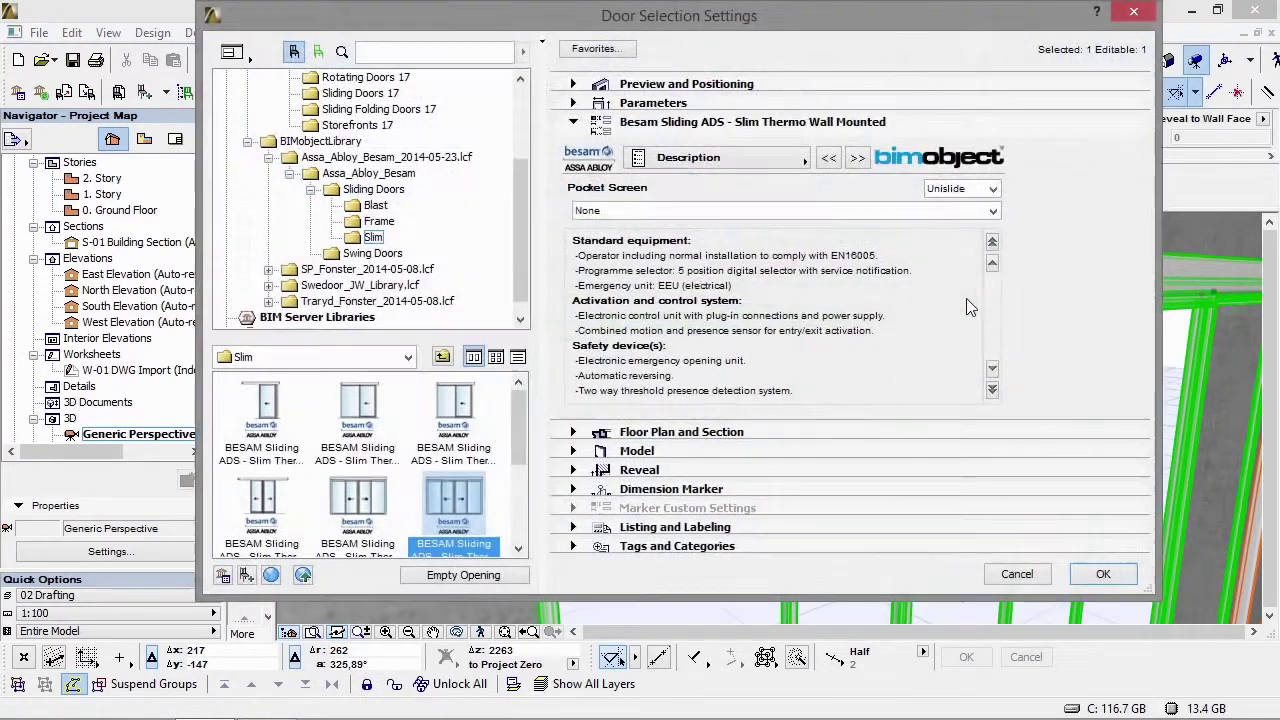
pyautogui.click(828, 159)
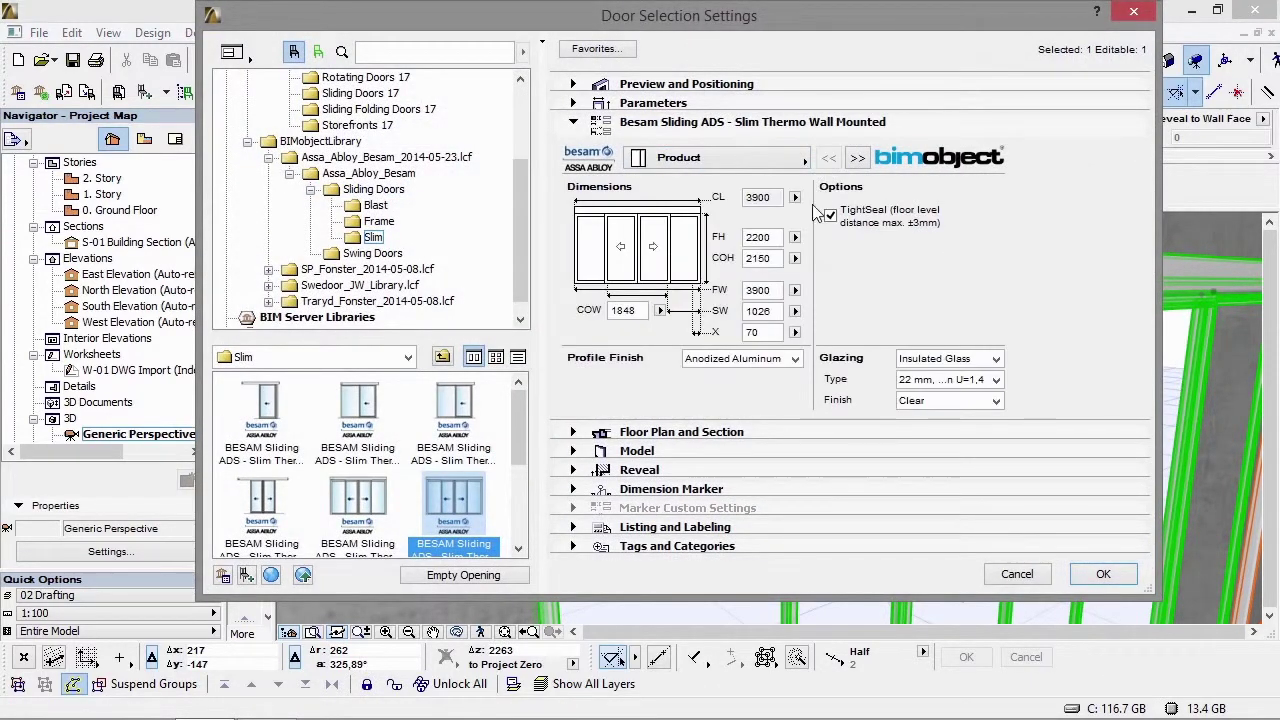
pyautogui.click(762, 366)
pyautogui.click(748, 389)
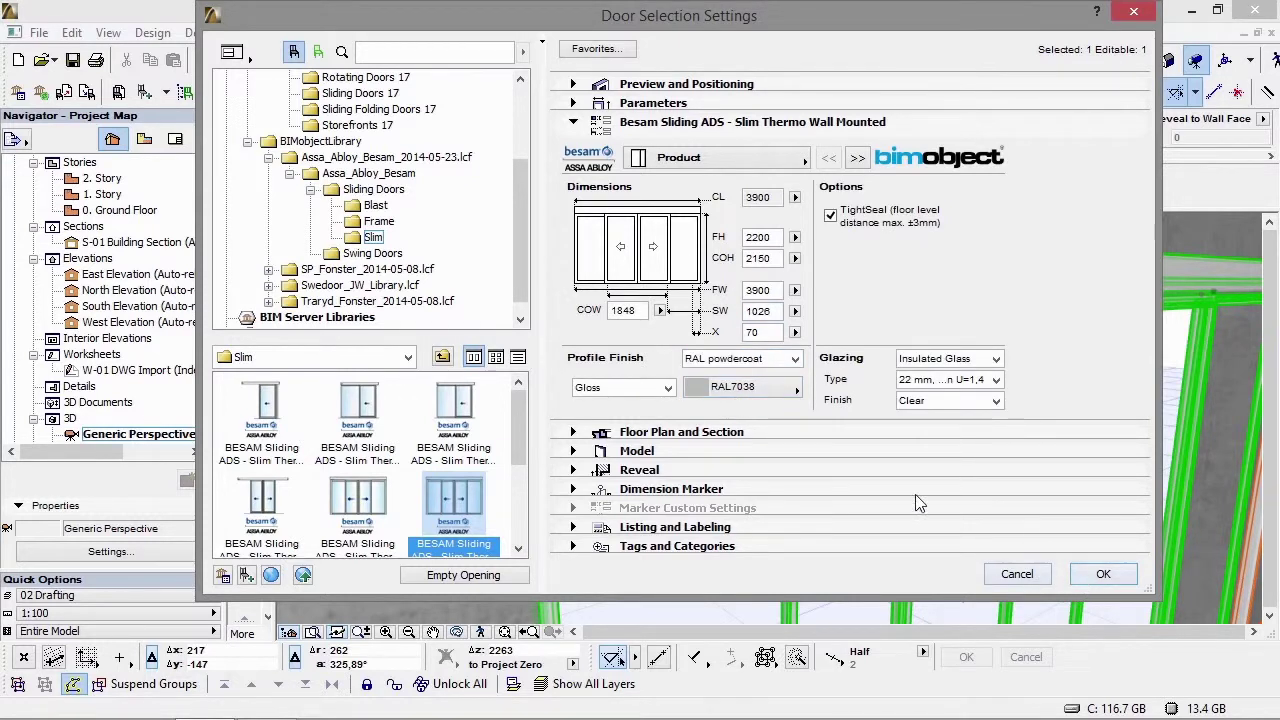
pyautogui.click(767, 391)
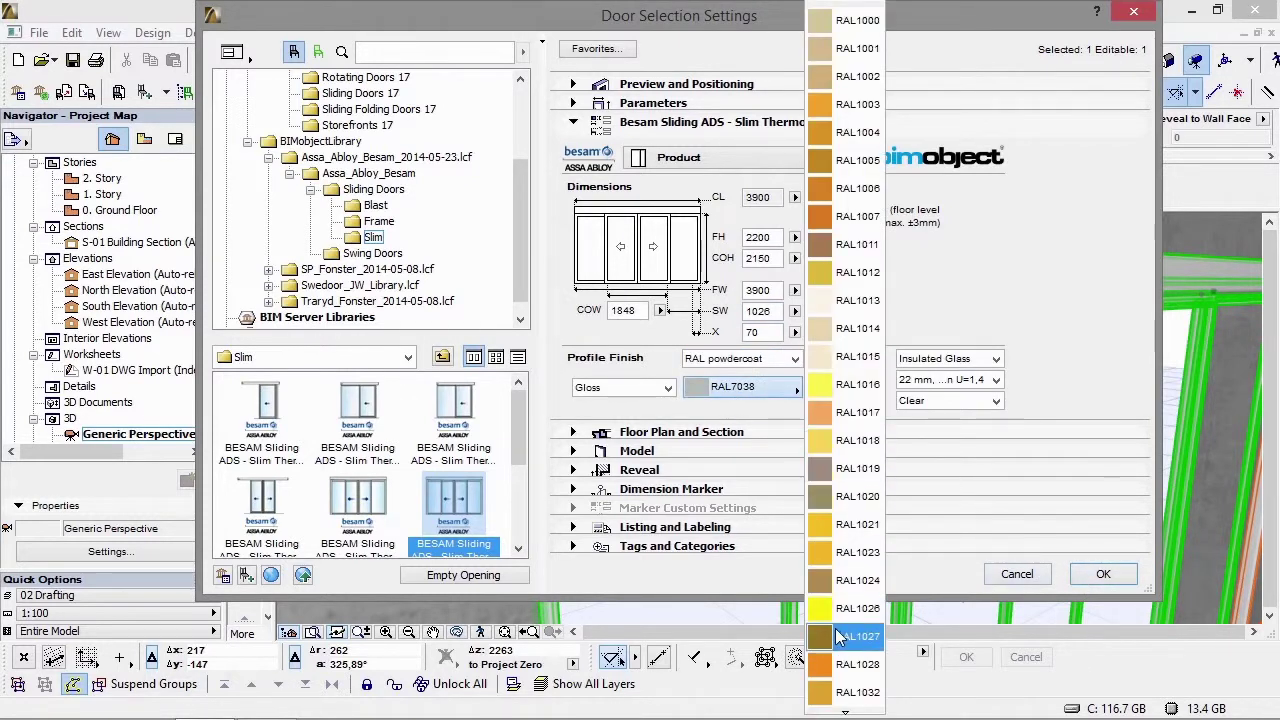
pyautogui.click(845, 608)
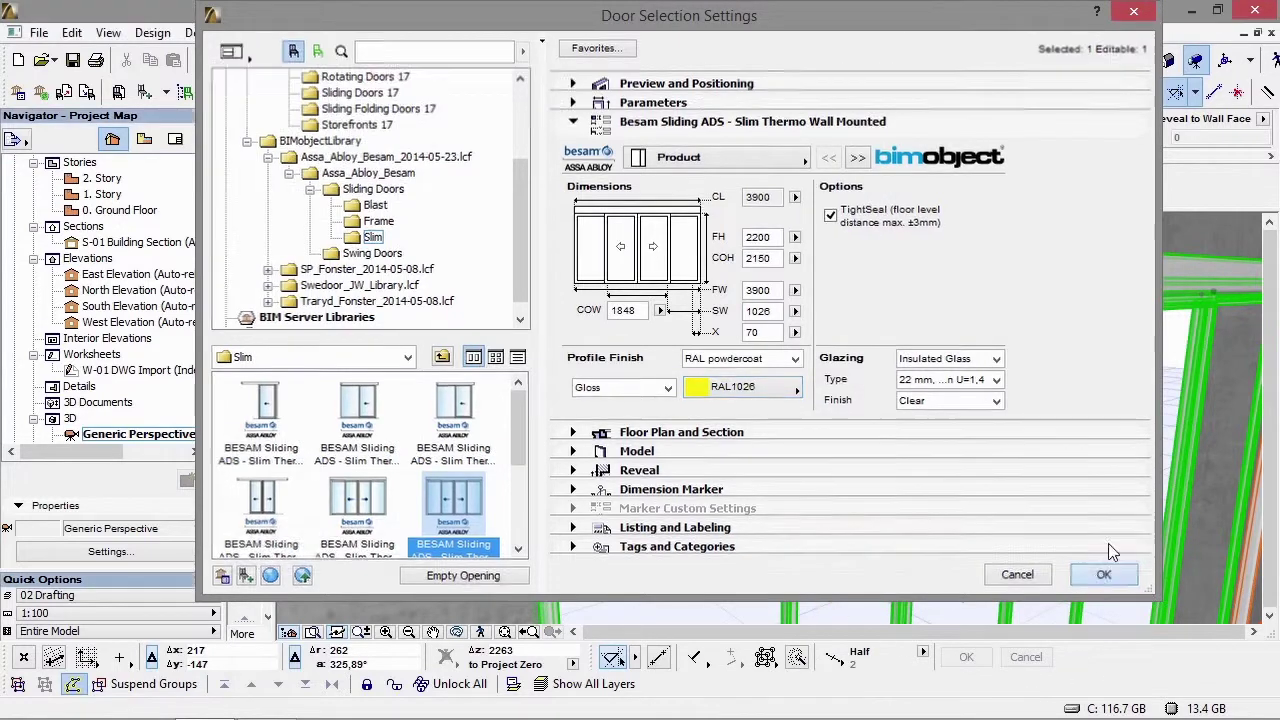
pyautogui.click(1103, 573)
# Step: Turn on the 3D cutaway, cut the doors and wall horizontally below the door heads, and examine the exposed profiles
pyautogui.moveTo(1010, 393); pyautogui.dragTo(540, 292)
pyautogui.click(985, 61)
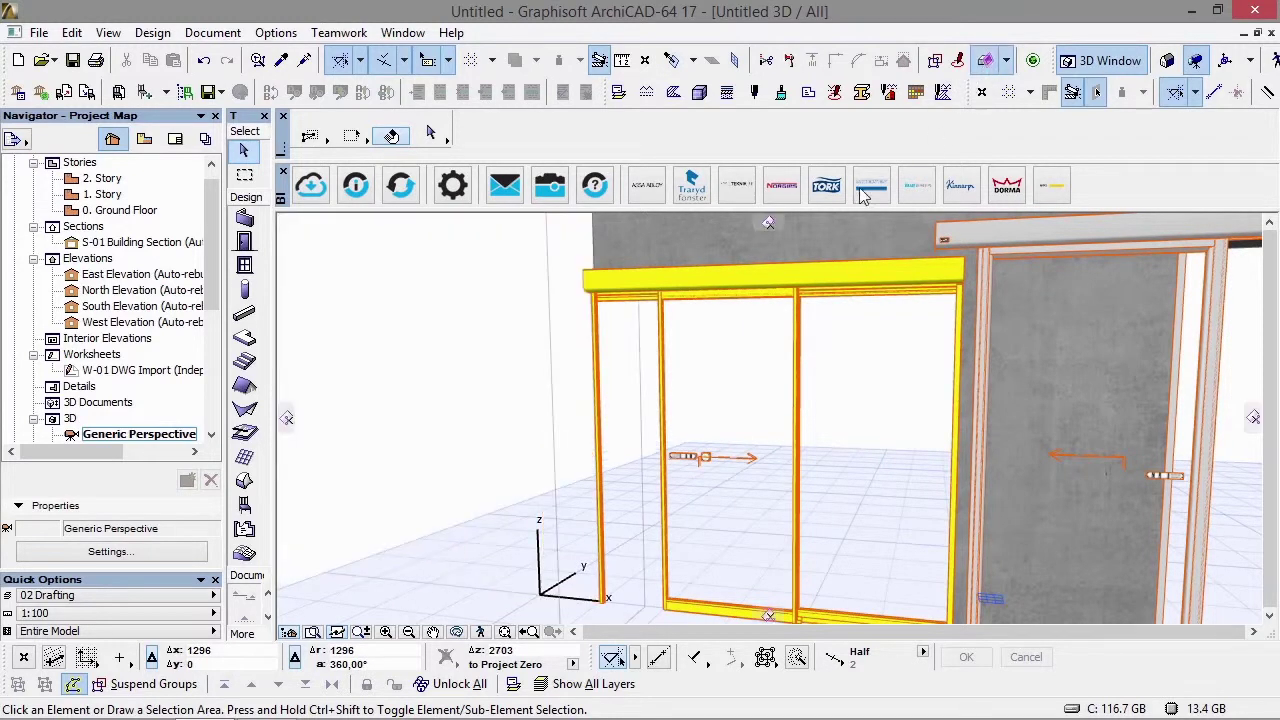
pyautogui.moveTo(762, 250); pyautogui.dragTo(771, 324)
pyautogui.click(1162, 316)
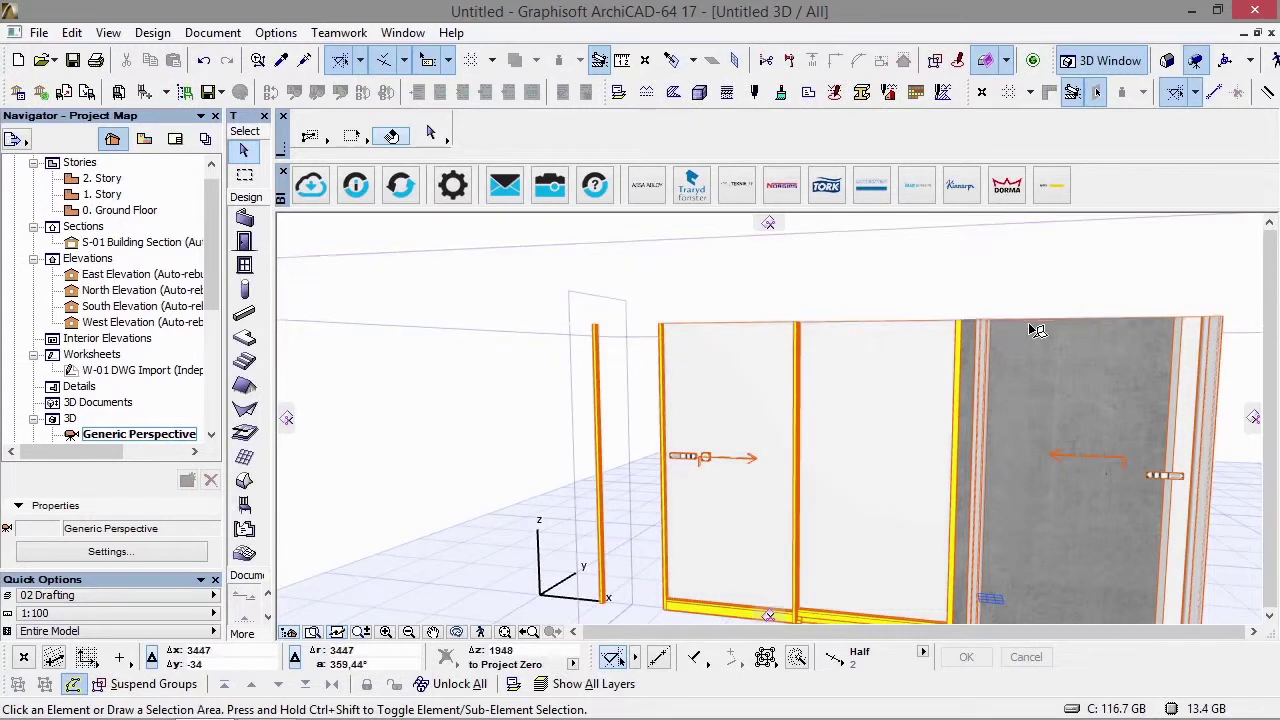
pyautogui.keyDown('shift'); pyautogui.moveTo(903, 429); pyautogui.dragTo(741, 452, button='middle'); pyautogui.keyUp('shift')
pyautogui.scroll(2, 741, 452)
pyautogui.scroll(2, 600, 443)
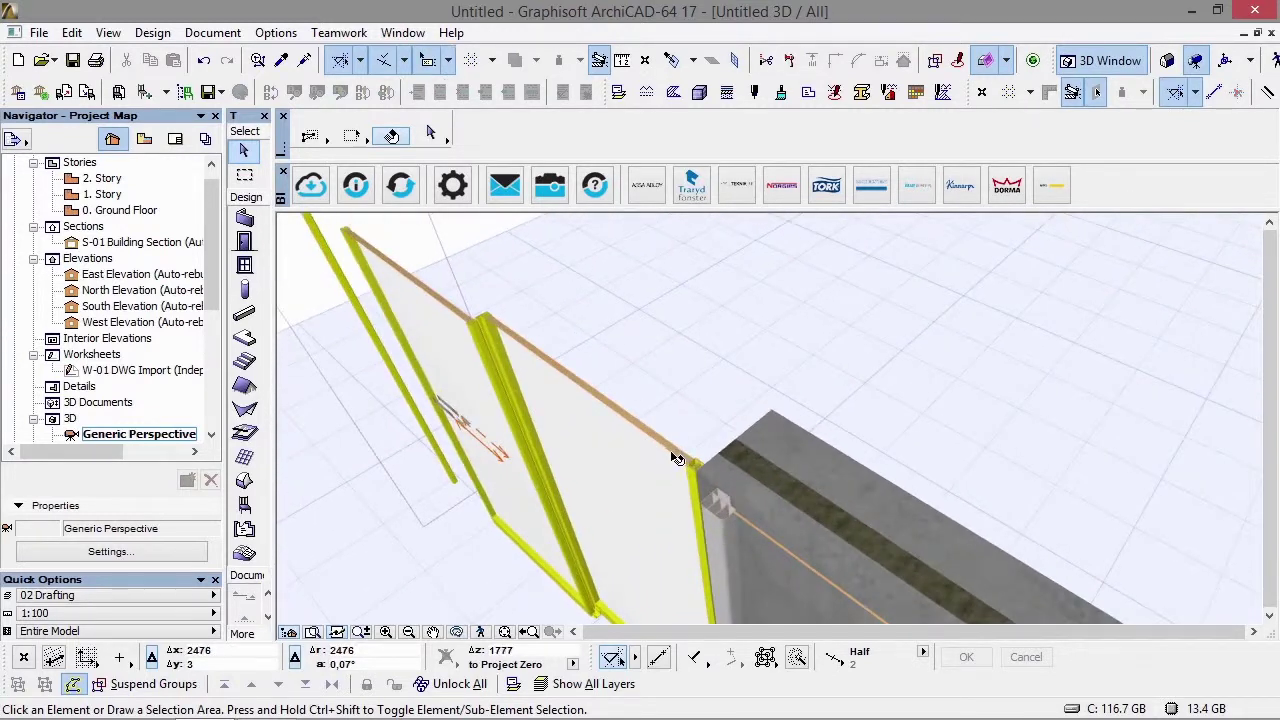
# Step: Set the 3D detail level of the yellow Slim door to Detailed in its appearance settings
pyautogui.scroll(2, 669, 458)
pyautogui.click(729, 509)
pyautogui.doubleClick(729, 509)
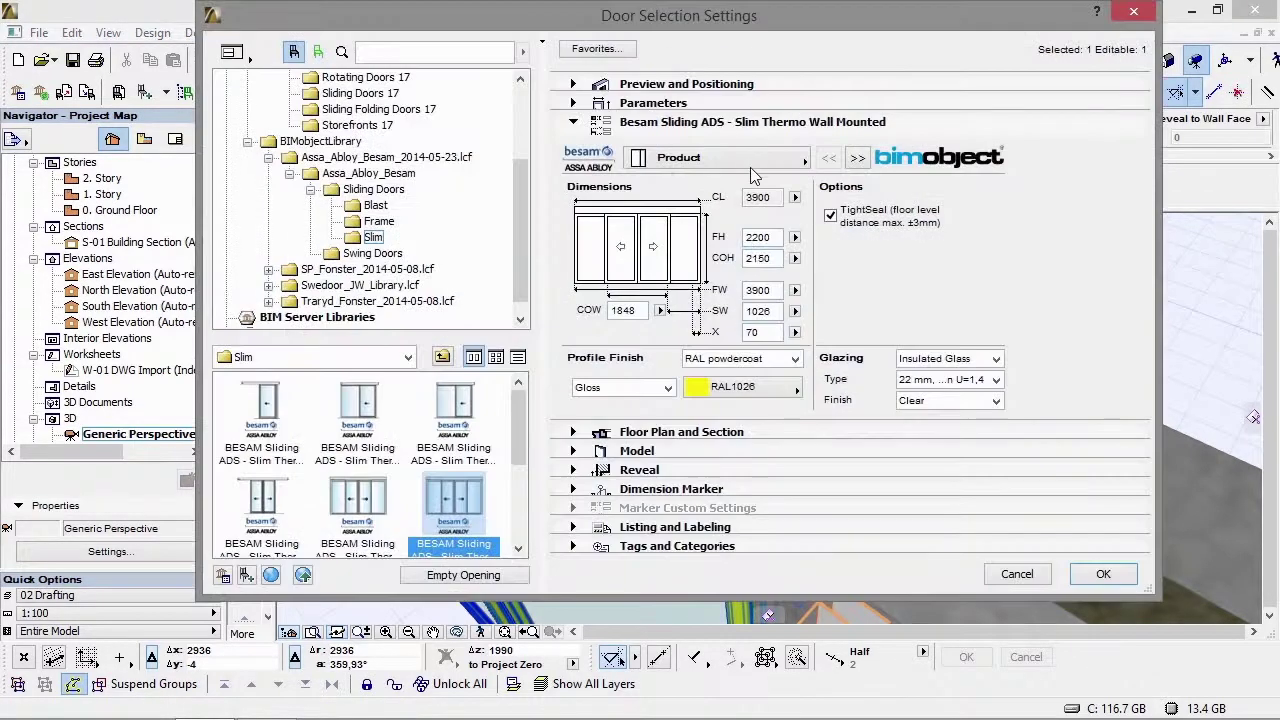
pyautogui.click(758, 160)
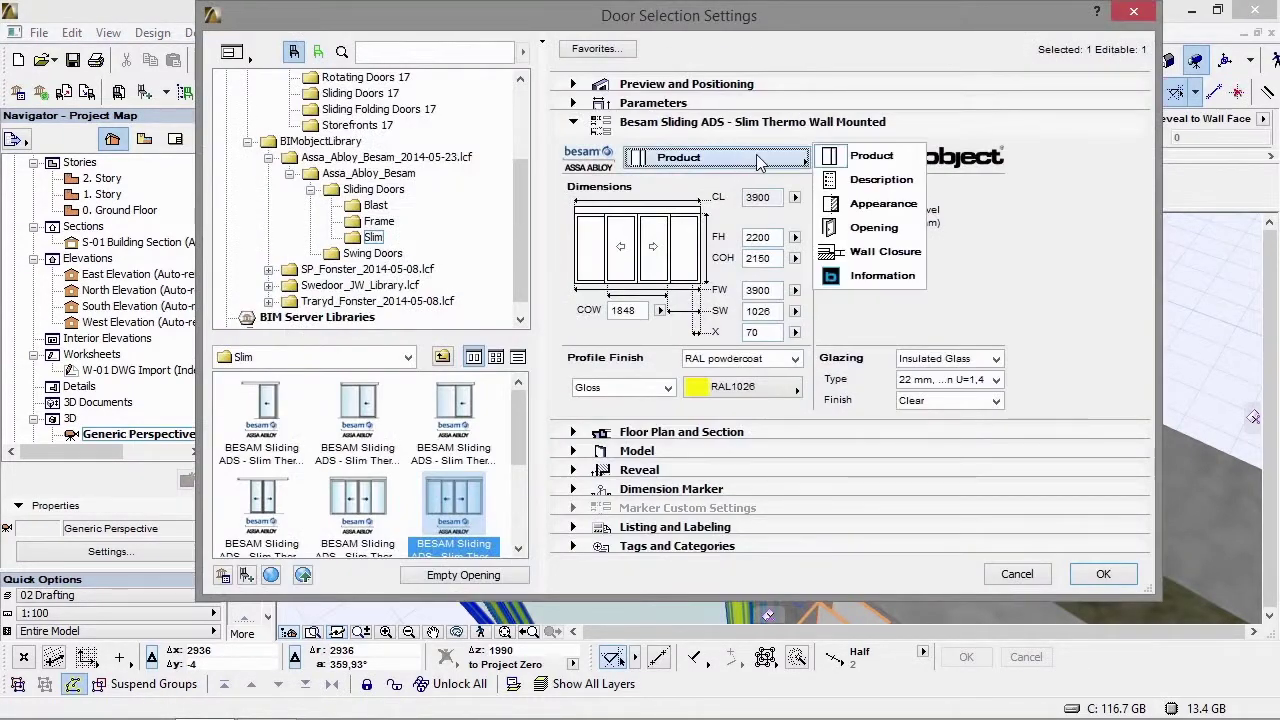
pyautogui.click(846, 205)
pyautogui.click(938, 245)
pyautogui.click(940, 252)
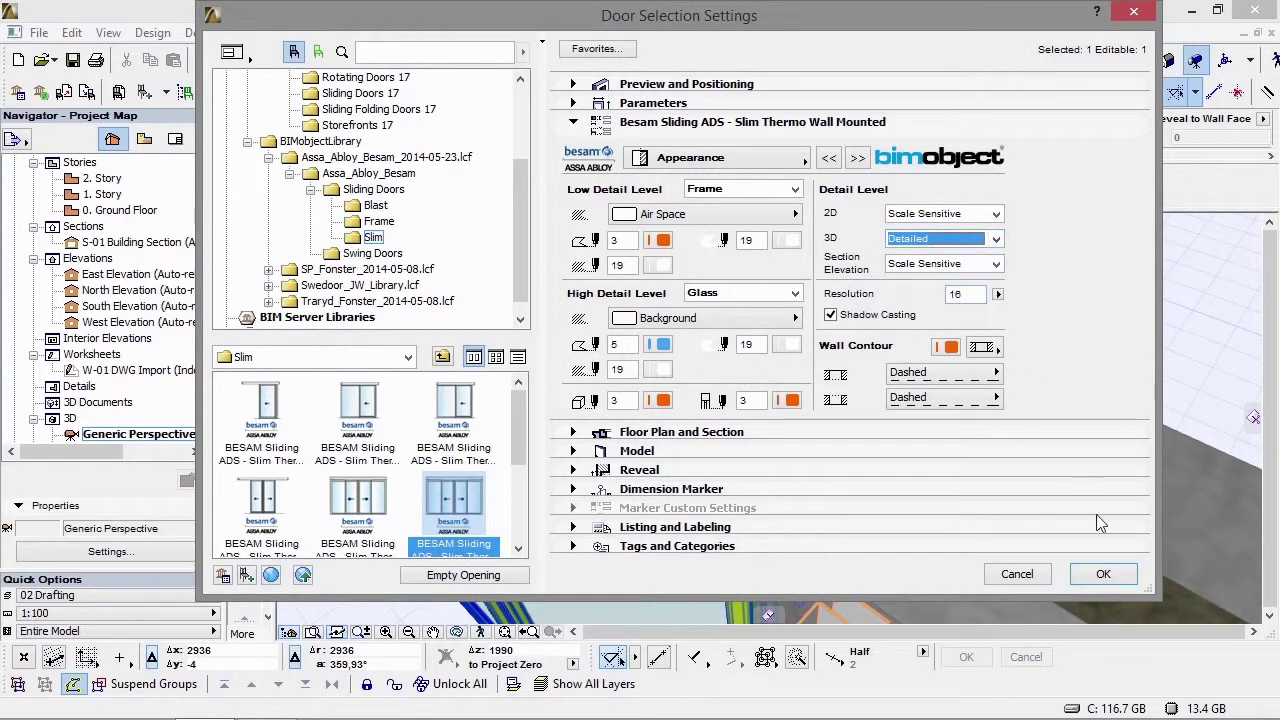
pyautogui.click(1103, 575)
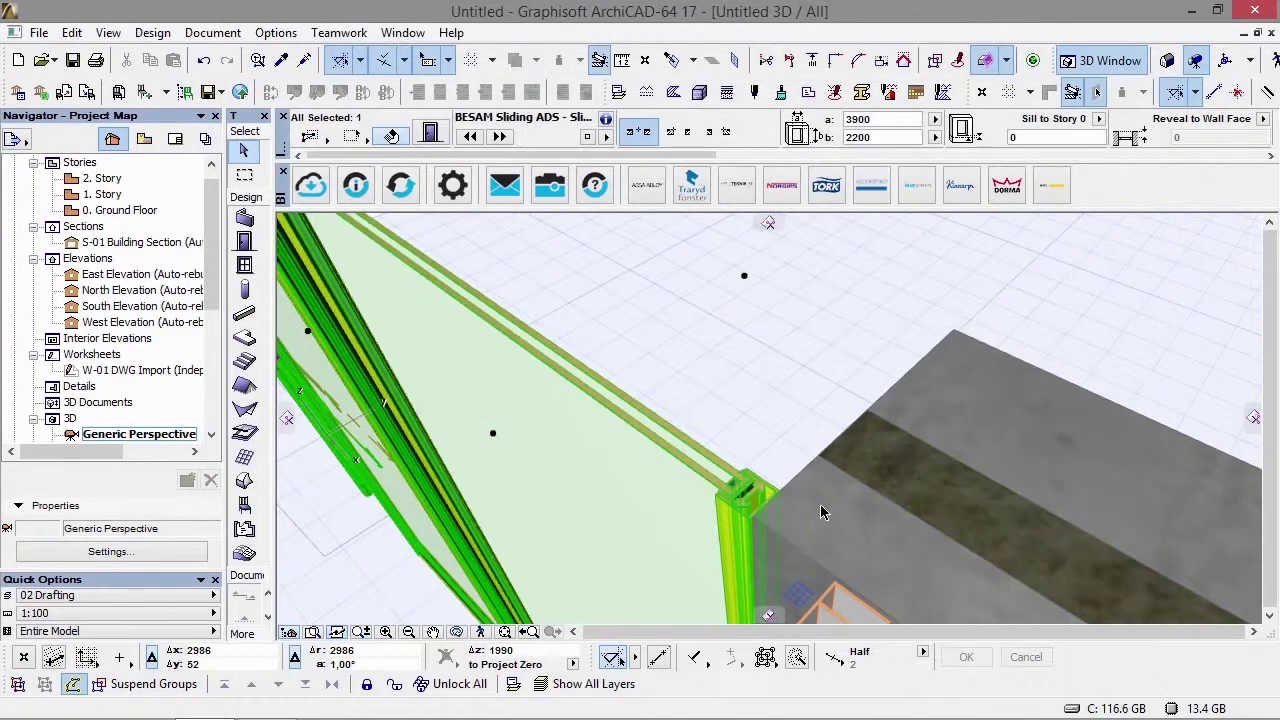
pyautogui.click(808, 385)
# Step: Examine the cut profiles and glazing of the detailed Slim door and the neighbouring sliding doors in the 3D cutaway
pyautogui.keyDown('shift'); pyautogui.moveTo(732, 533); pyautogui.dragTo(769, 513, button='middle'); pyautogui.keyUp('shift')
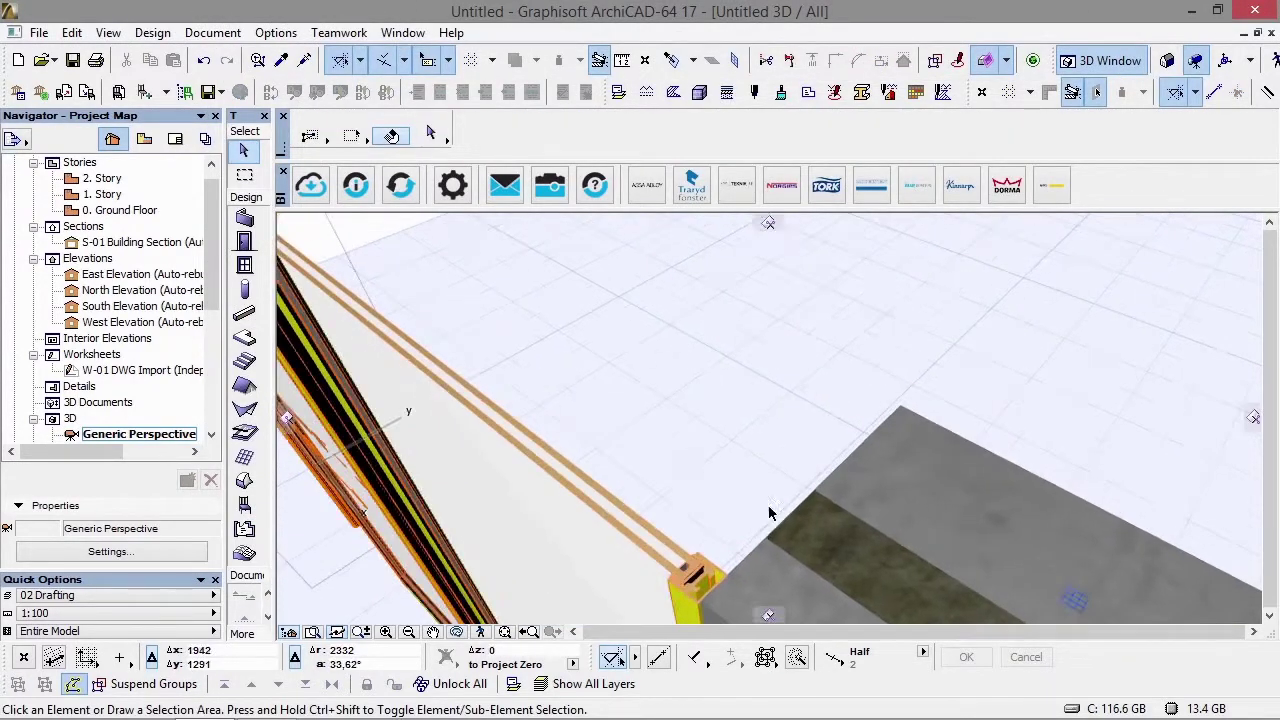
pyautogui.keyDown('shift'); pyautogui.moveTo(283, 366); pyautogui.dragTo(934, 526, button='middle'); pyautogui.keyUp('shift')
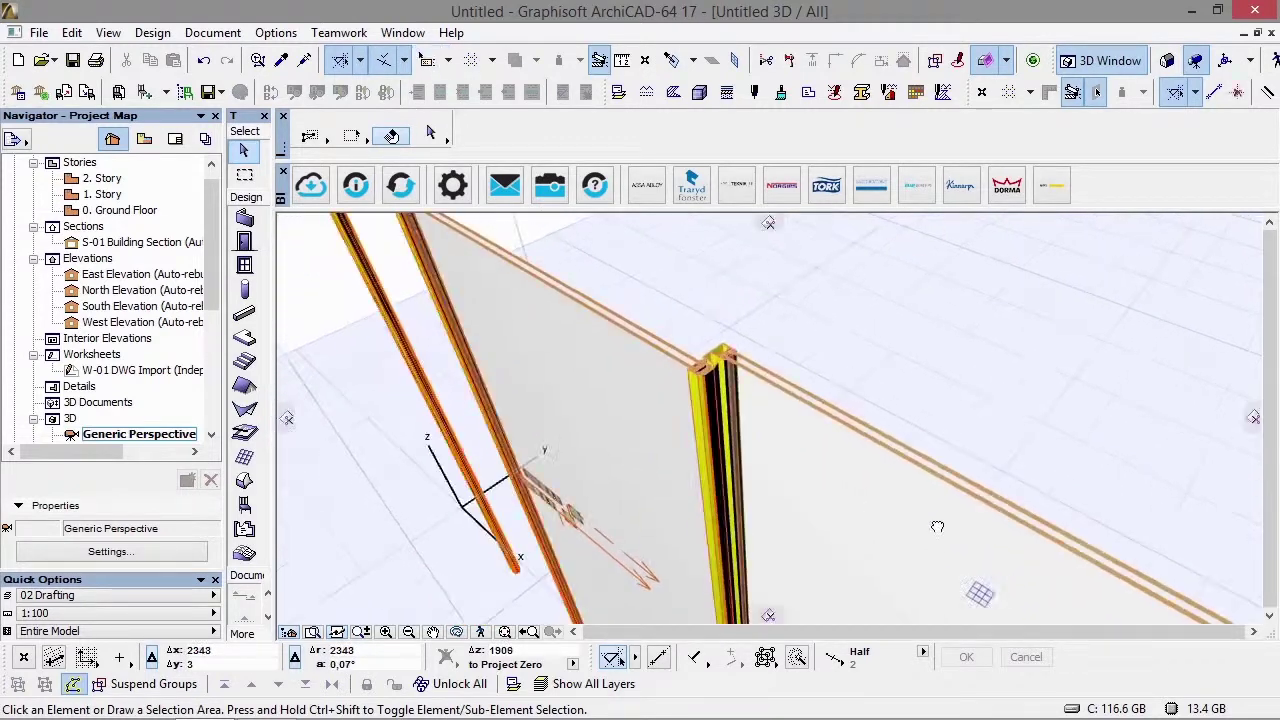
pyautogui.keyDown('shift'); pyautogui.moveTo(668, 362); pyautogui.dragTo(1074, 527, button='middle'); pyautogui.keyUp('shift')
pyautogui.keyDown('shift'); pyautogui.moveTo(983, 440); pyautogui.dragTo(764, 428, button='middle'); pyautogui.keyUp('shift')
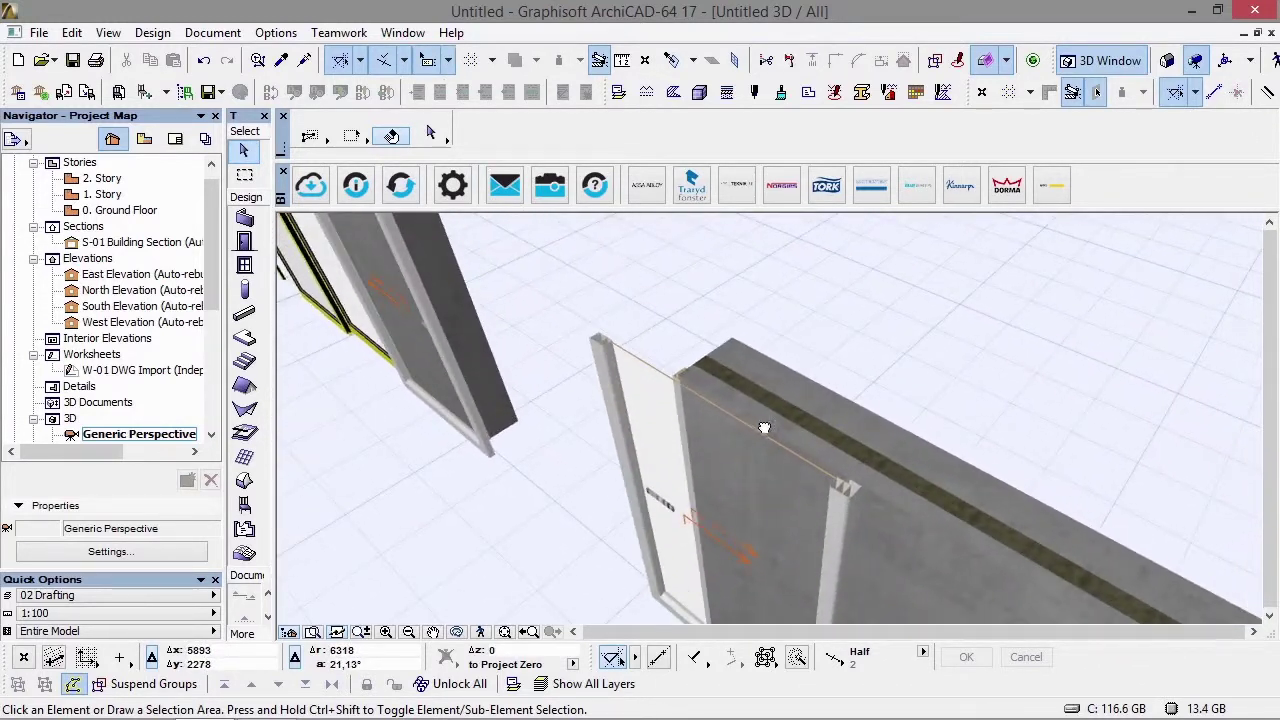
pyautogui.keyDown('shift'); pyautogui.moveTo(878, 521); pyautogui.dragTo(788, 434, button='middle'); pyautogui.keyUp('shift')
pyautogui.scroll(3, 712, 492)
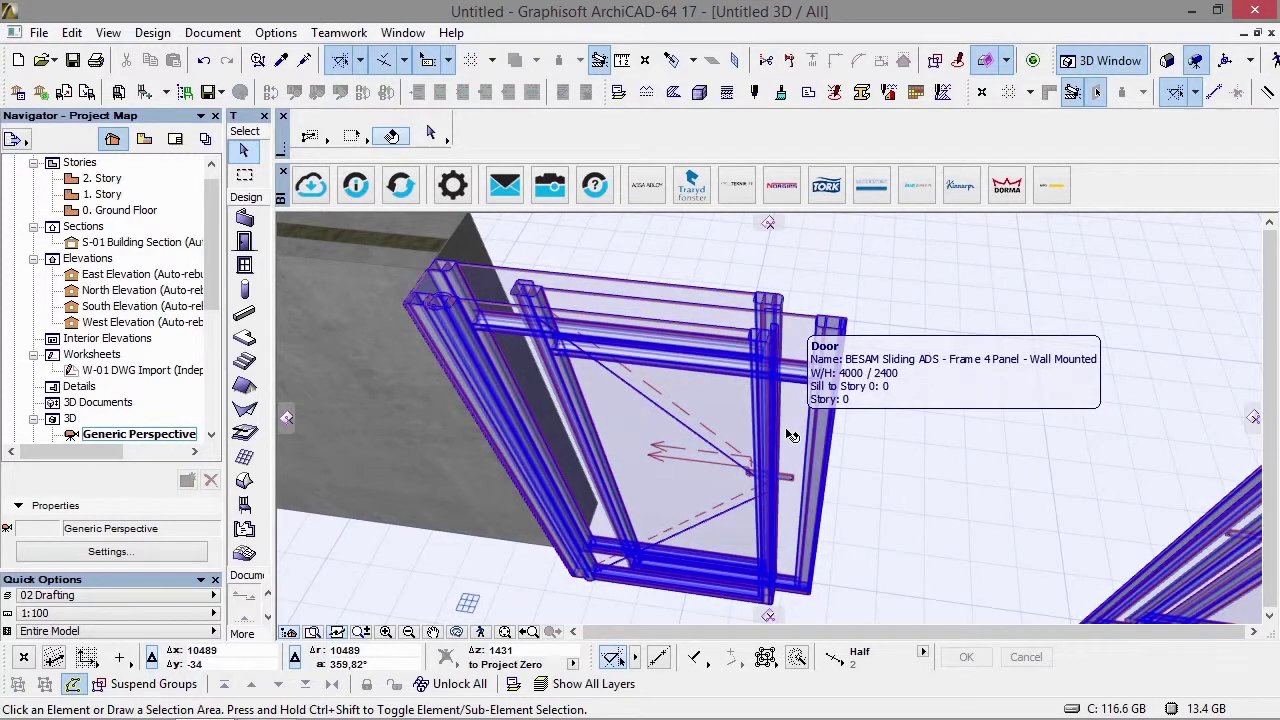
# Step: Return to the ground floor plan and view the Besam Sliding Doors library folder in the door default settings
pyautogui.press('F2')
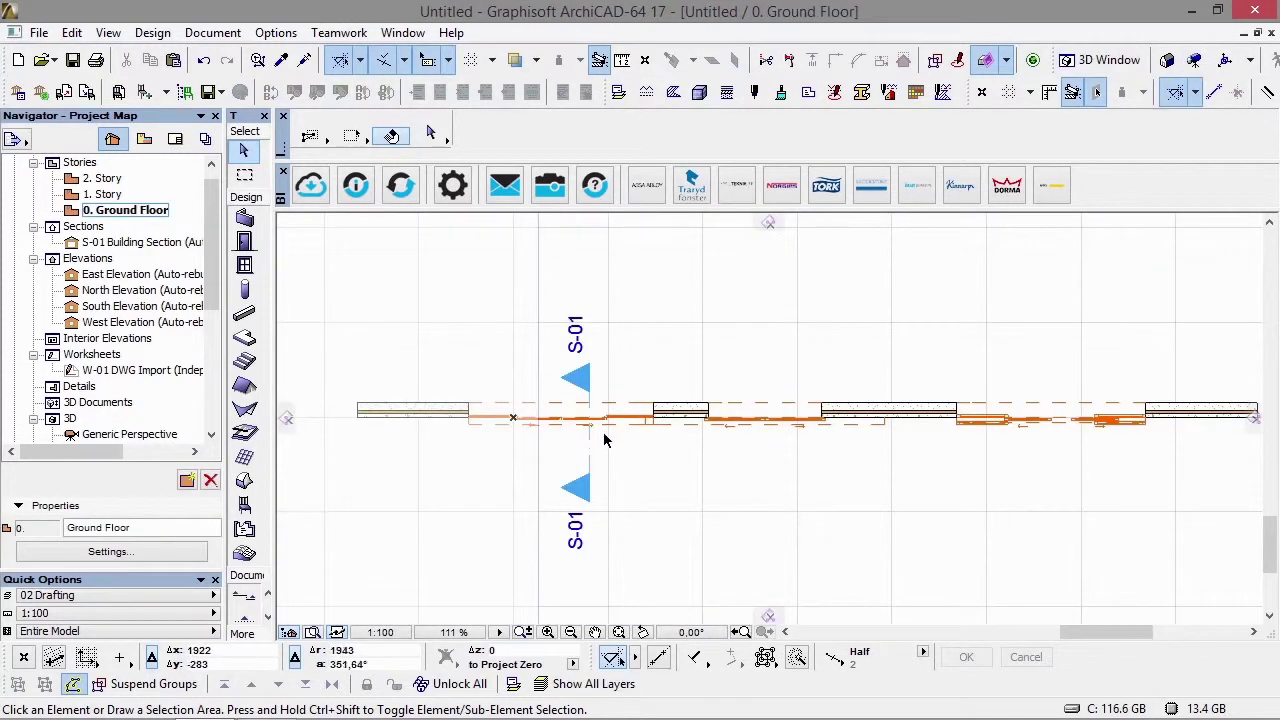
pyautogui.scroll(5, 604, 440)
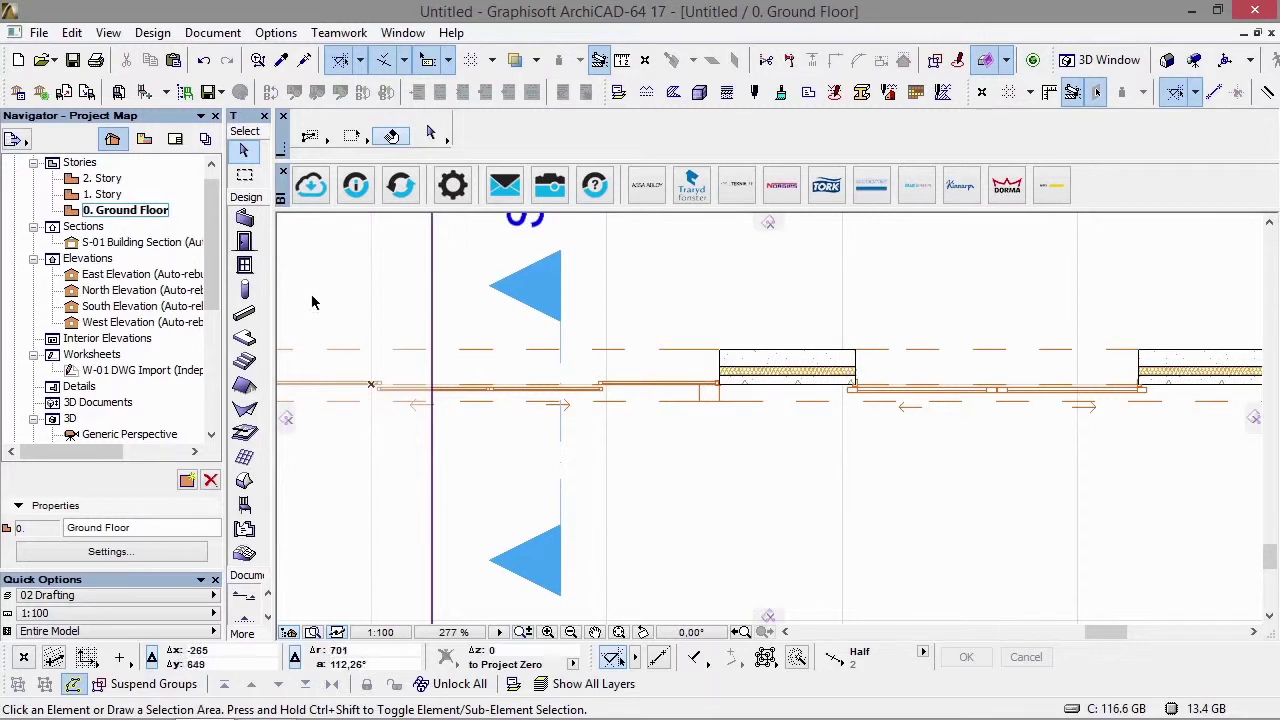
pyautogui.click(246, 244)
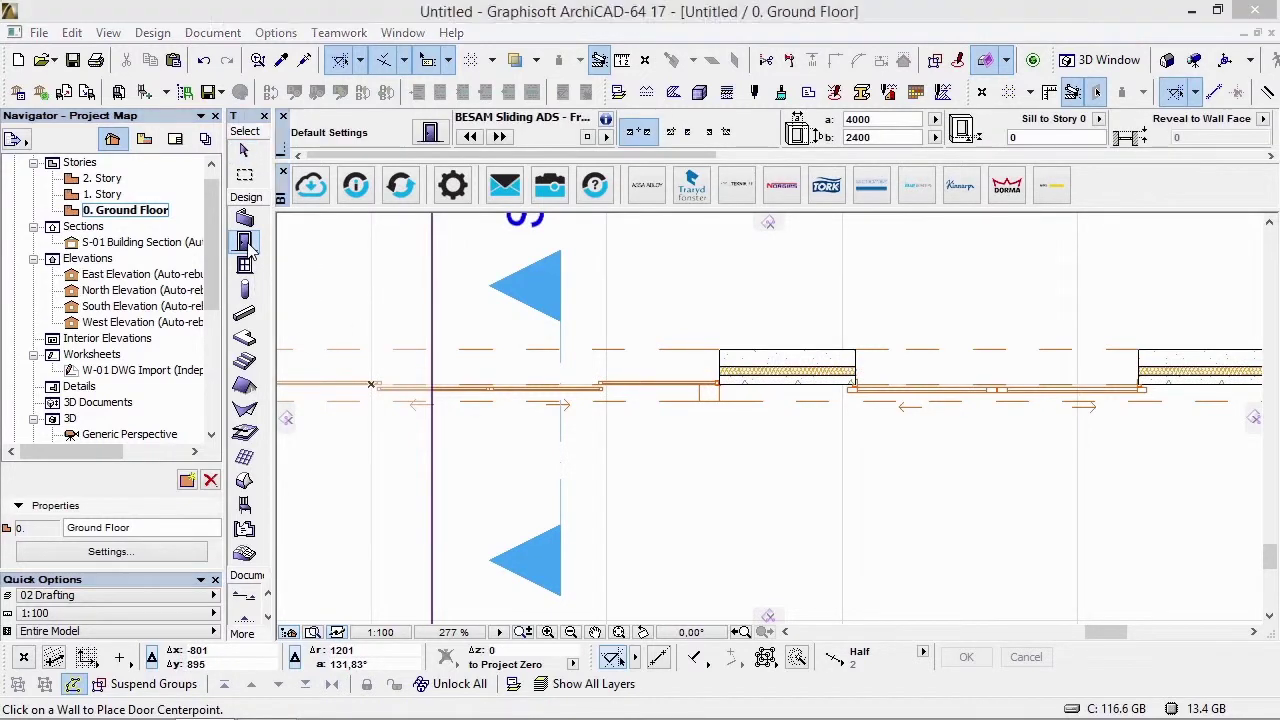
pyautogui.doubleClick(246, 244)
pyautogui.click(352, 212)
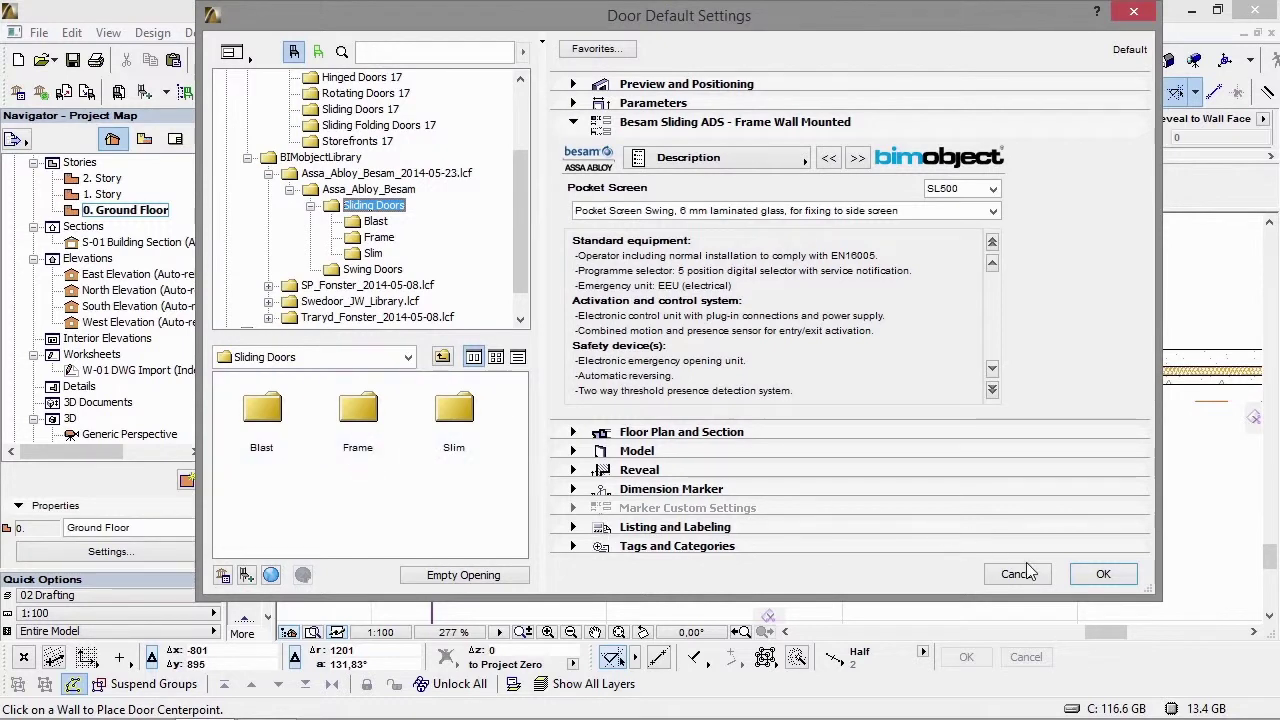
pyautogui.click(1095, 578)
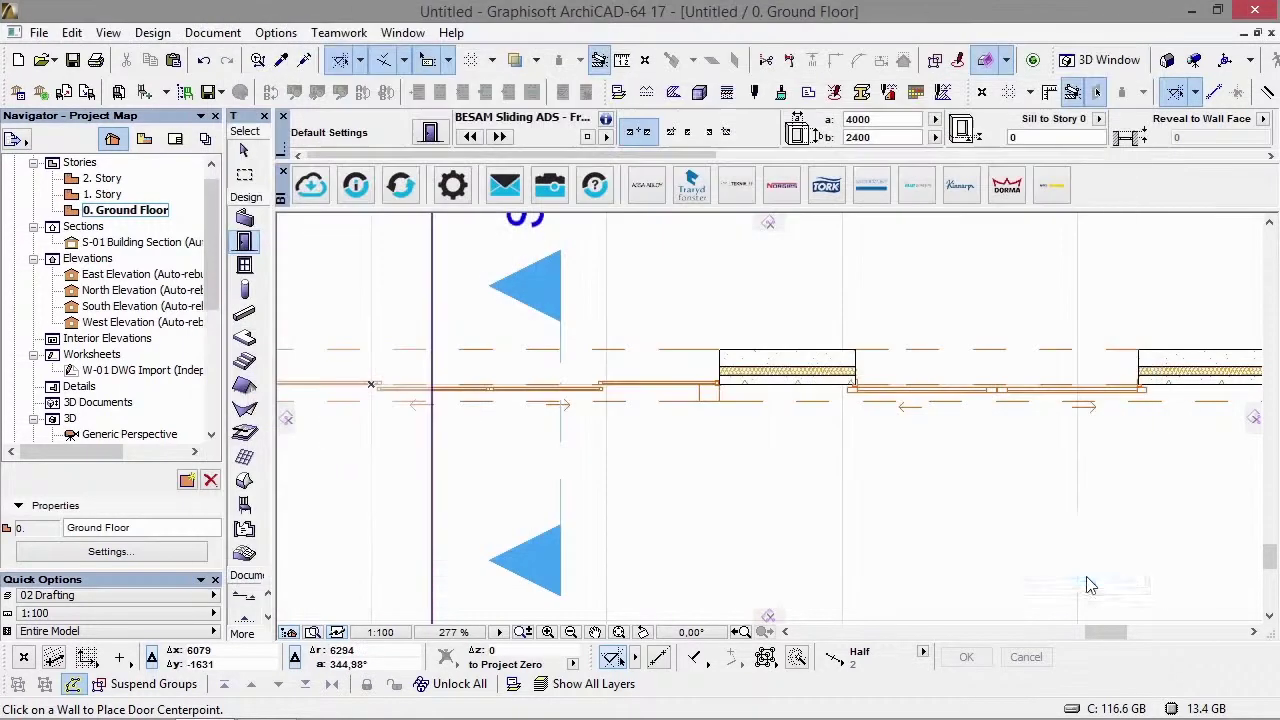
# Step: Browse the ASSA ABLOY products in the BIMobject catalogue filtered to the Besam-EMEA brand, and close the catalogue
pyautogui.click(655, 199)
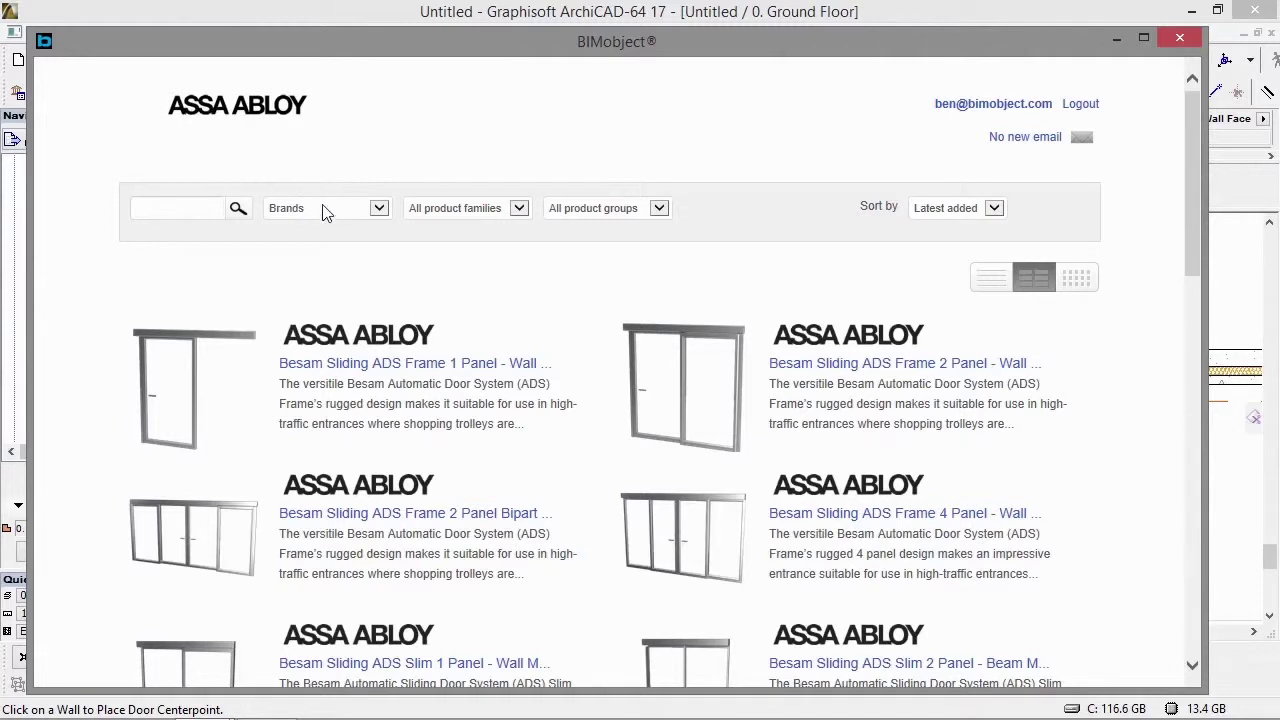
pyautogui.click(370, 216)
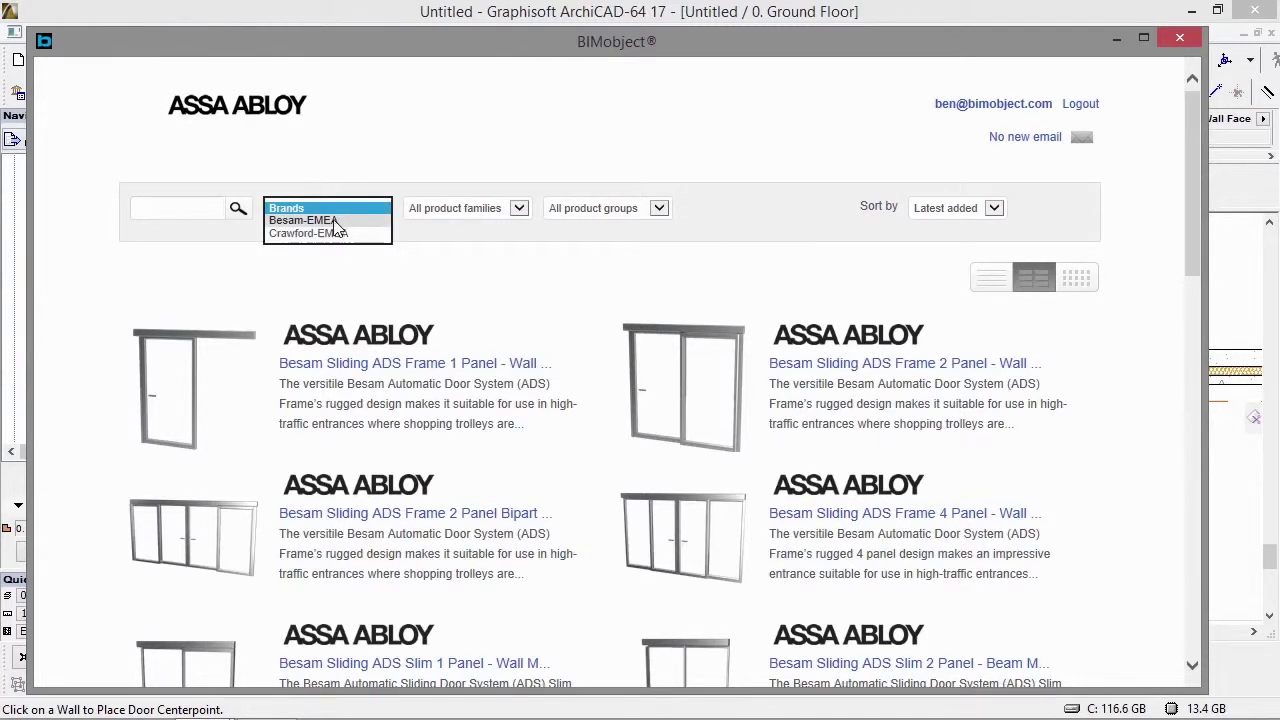
pyautogui.click(333, 228)
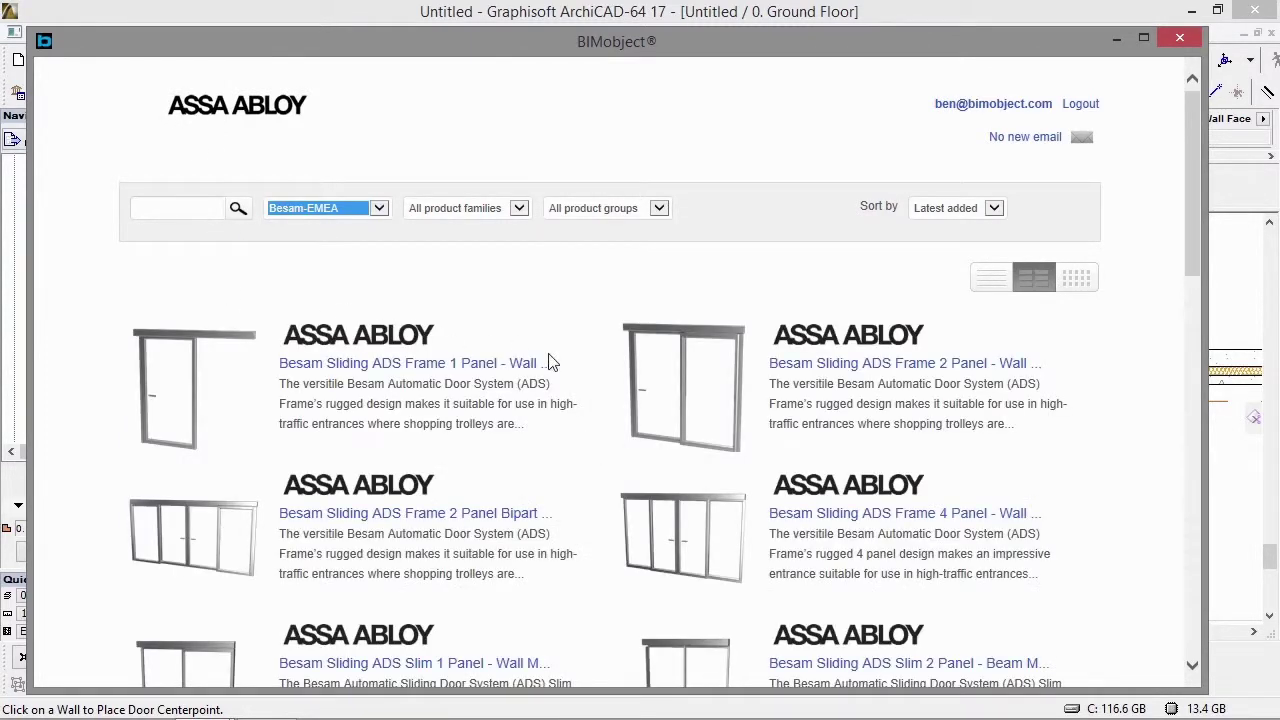
pyautogui.scroll(-5, 745, 368)
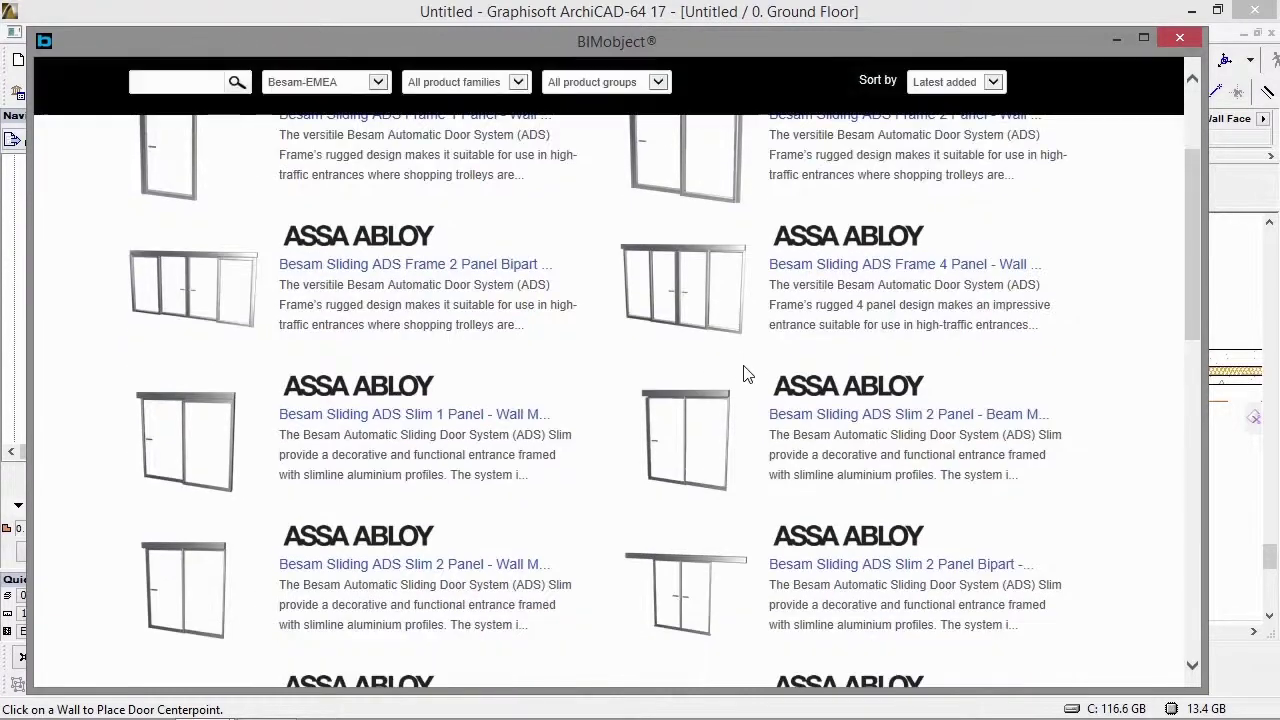
pyautogui.click(1180, 40)
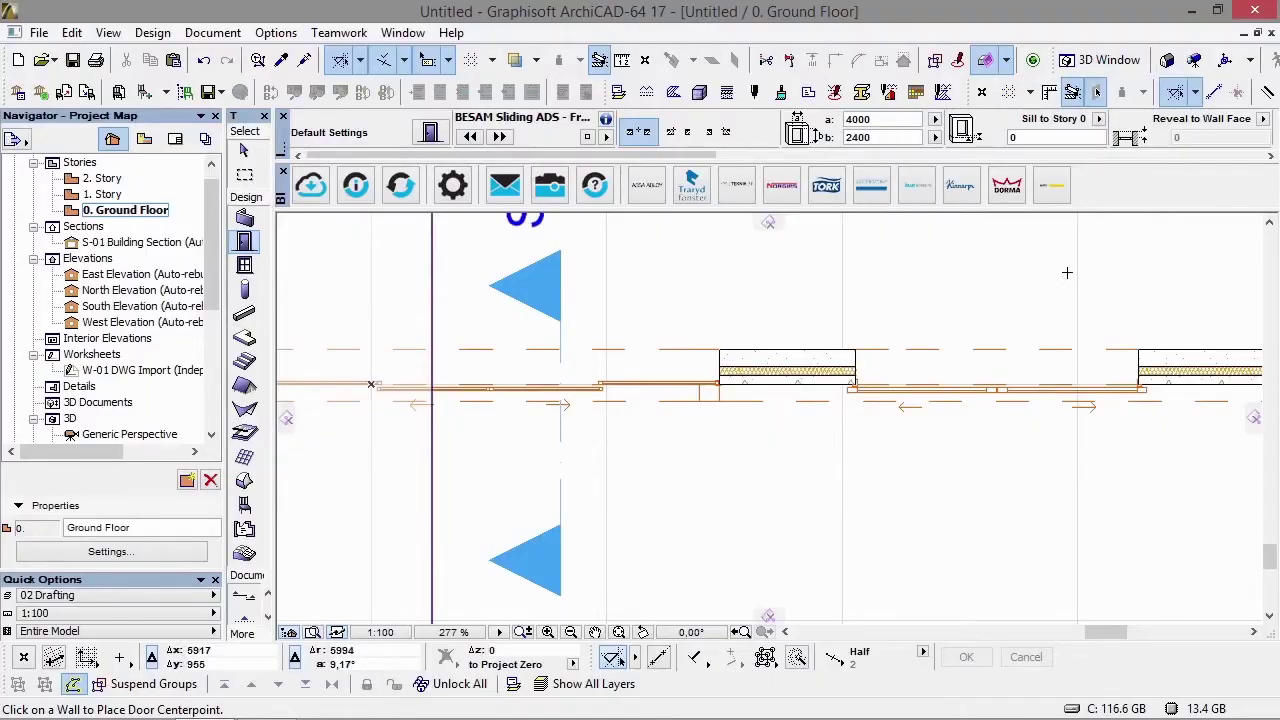